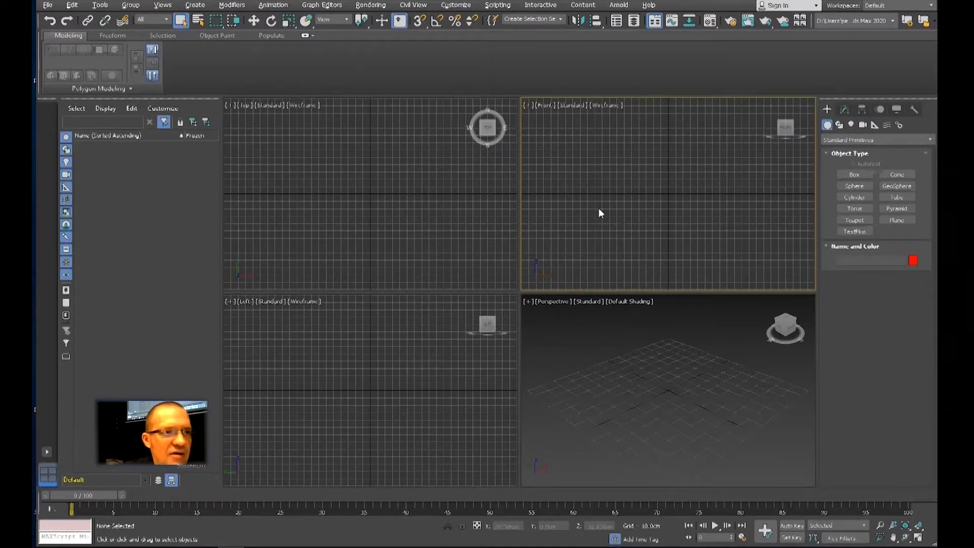
Step: Check the display unit scale and the system unit scale, and confirm both with centimetres kept
{"action": "left_click", "coordinate": [455, 5]}
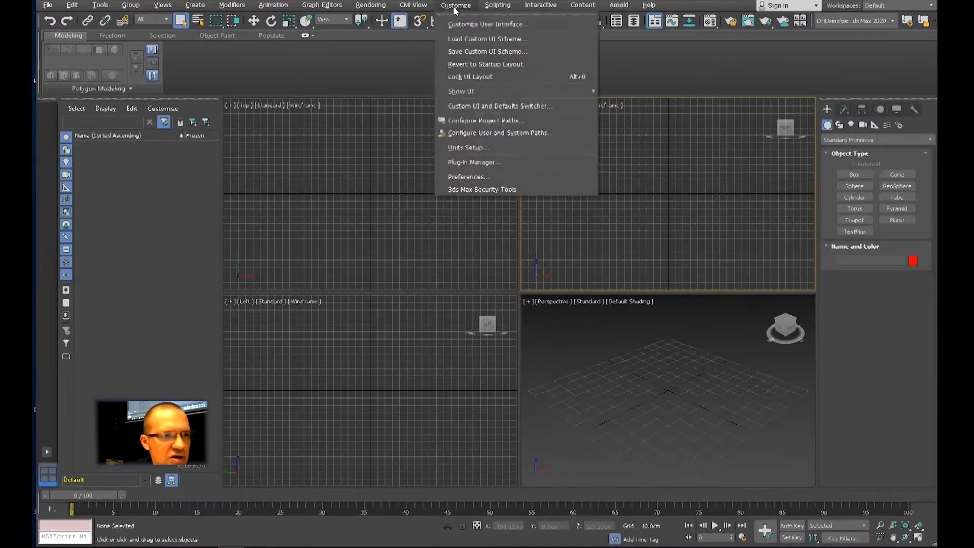
{"action": "left_click", "coordinate": [473, 148]}
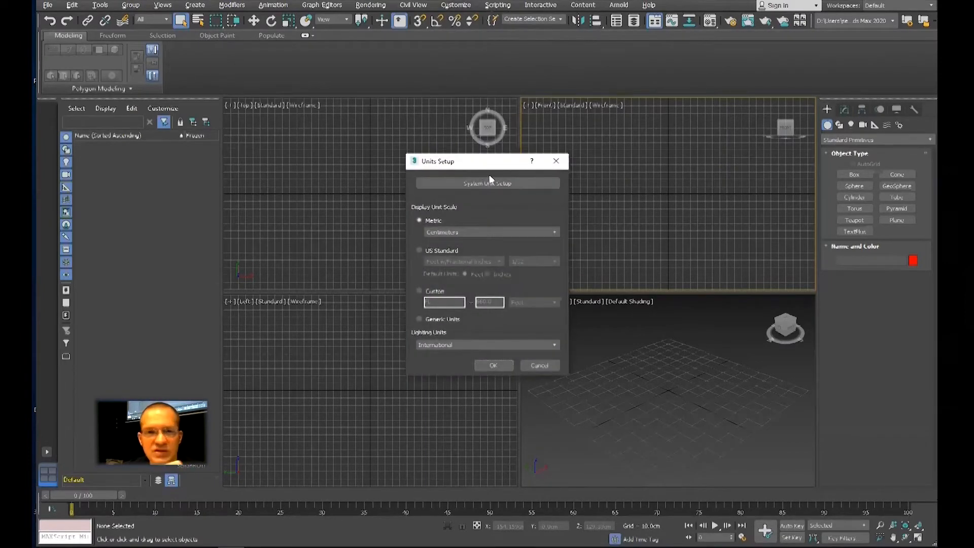
{"action": "left_click_drag", "start_coordinate": [500, 163], "coordinate": [507, 197]}
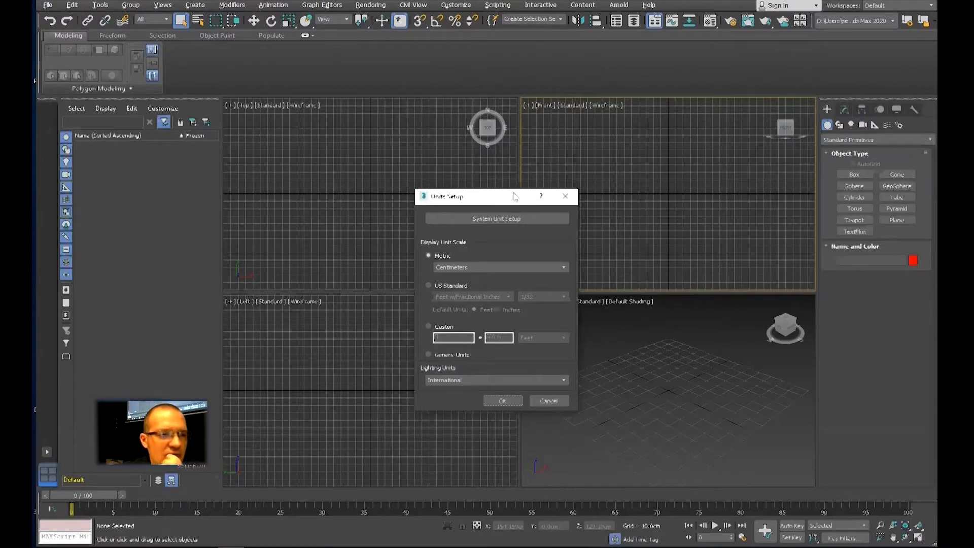
{"action": "left_click_drag", "start_coordinate": [512, 195], "coordinate": [528, 181]}
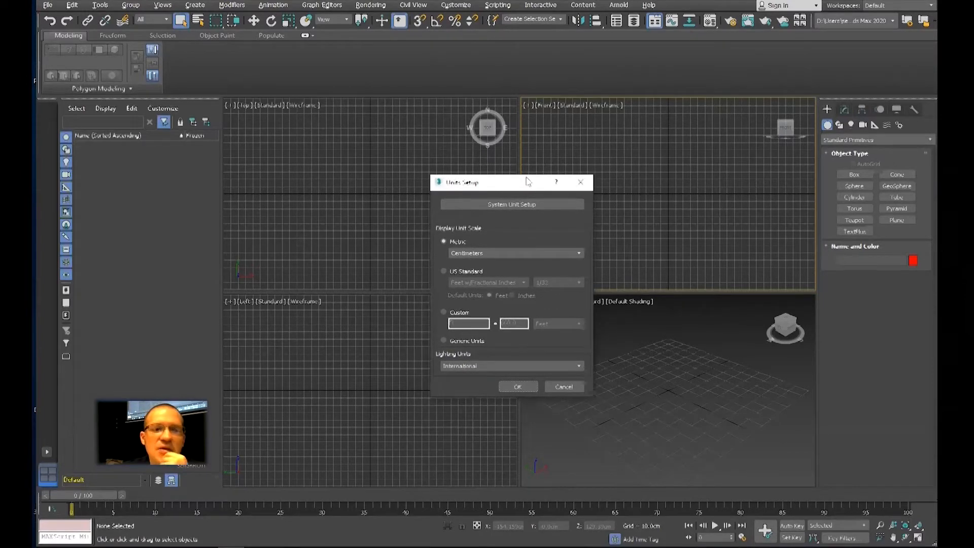
{"action": "left_click_drag", "start_coordinate": [528, 181], "coordinate": [506, 185]}
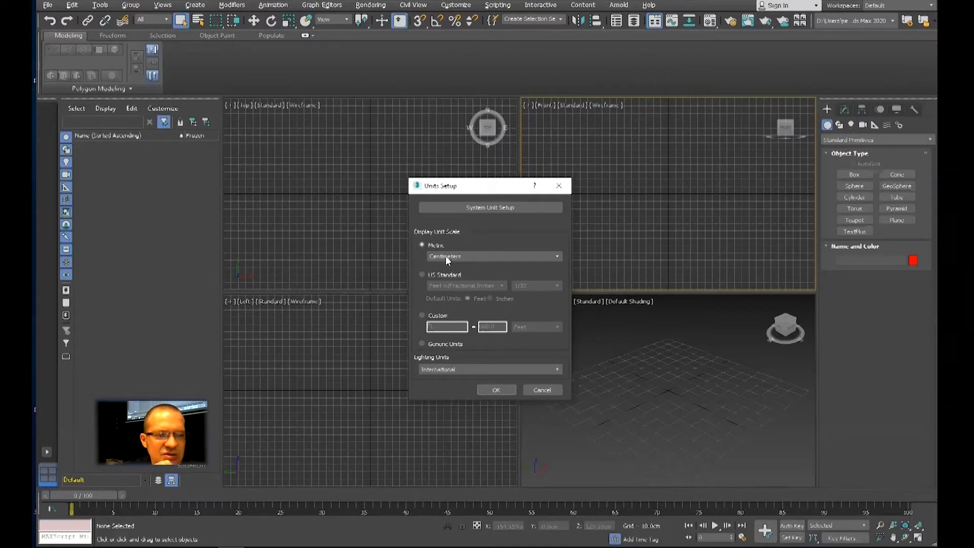
{"action": "left_click", "coordinate": [477, 207]}
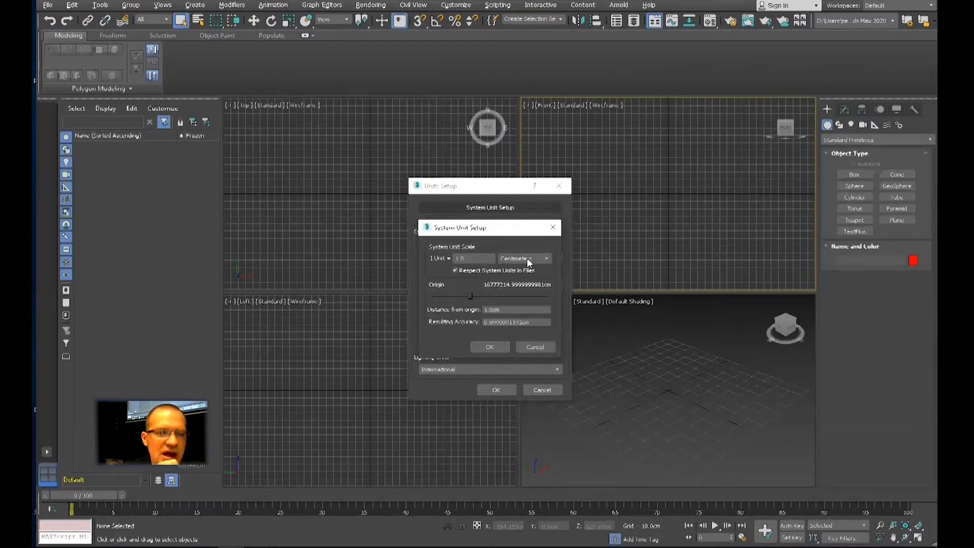
{"action": "left_click_drag", "start_coordinate": [513, 234], "coordinate": [559, 225]}
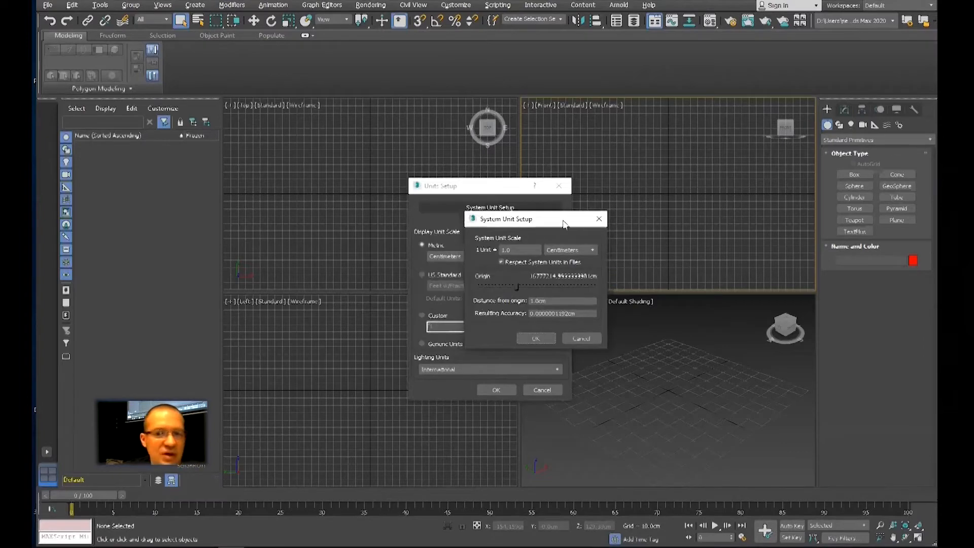
{"action": "left_click", "coordinate": [535, 339]}
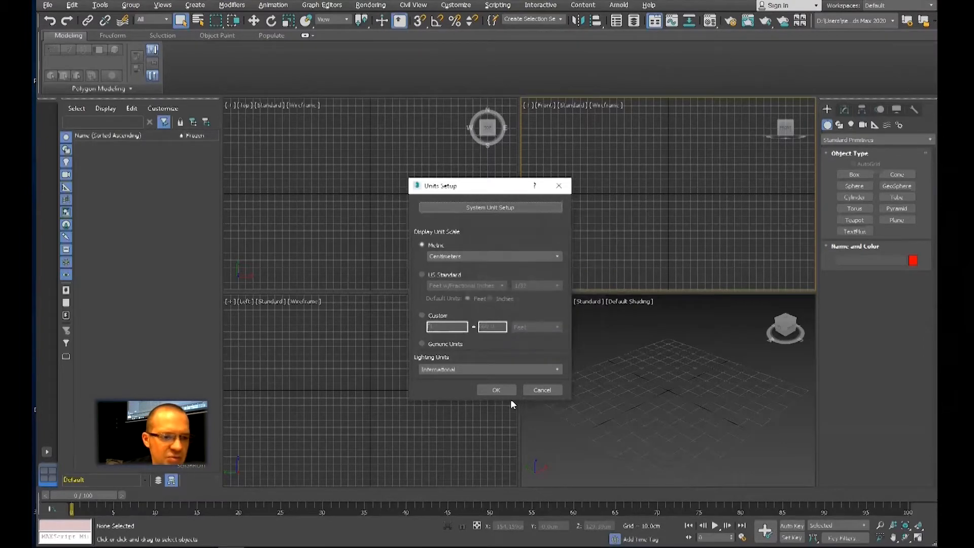
{"action": "left_click", "coordinate": [497, 389]}
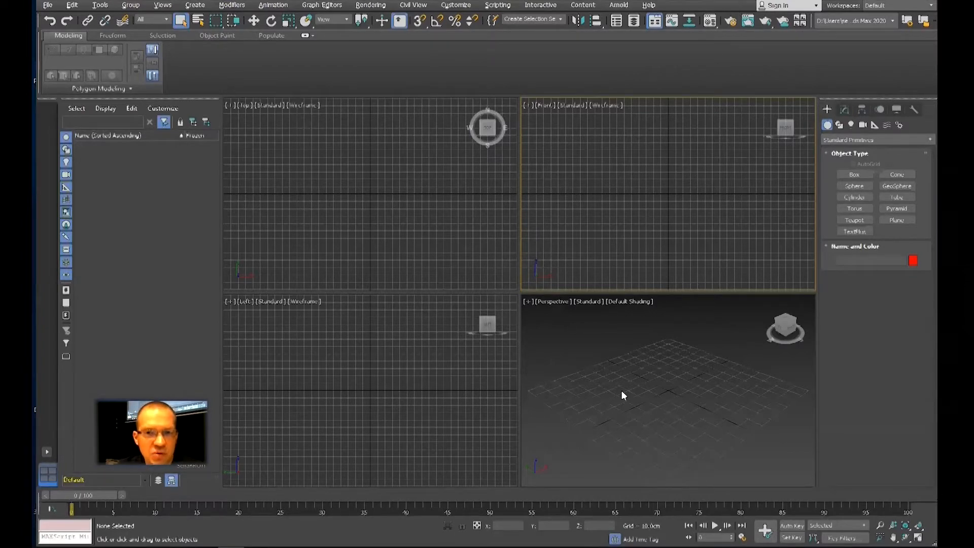
Step: Create a sphere near the origin in the Front view with a radius of about 98 cm
{"action": "left_click", "coordinate": [406, 374]}
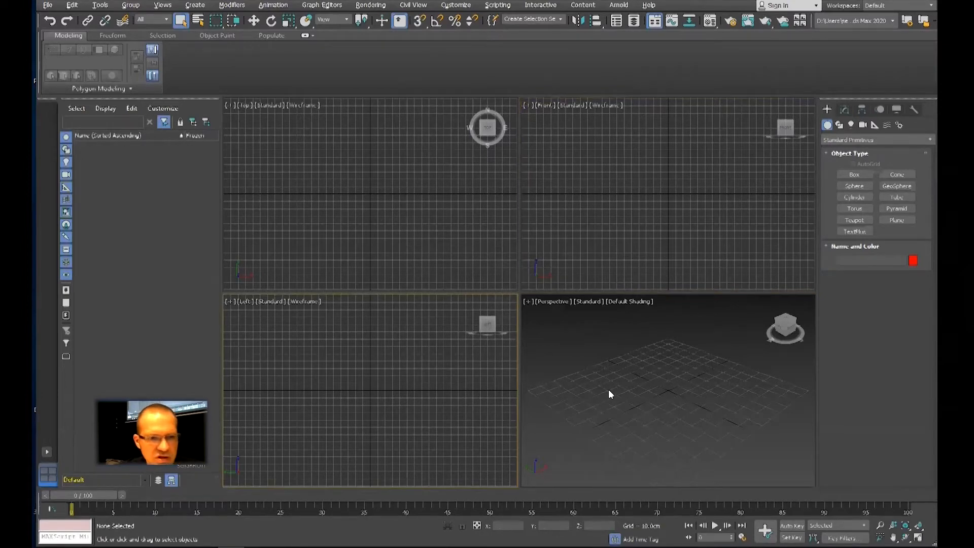
{"action": "left_click", "coordinate": [685, 200]}
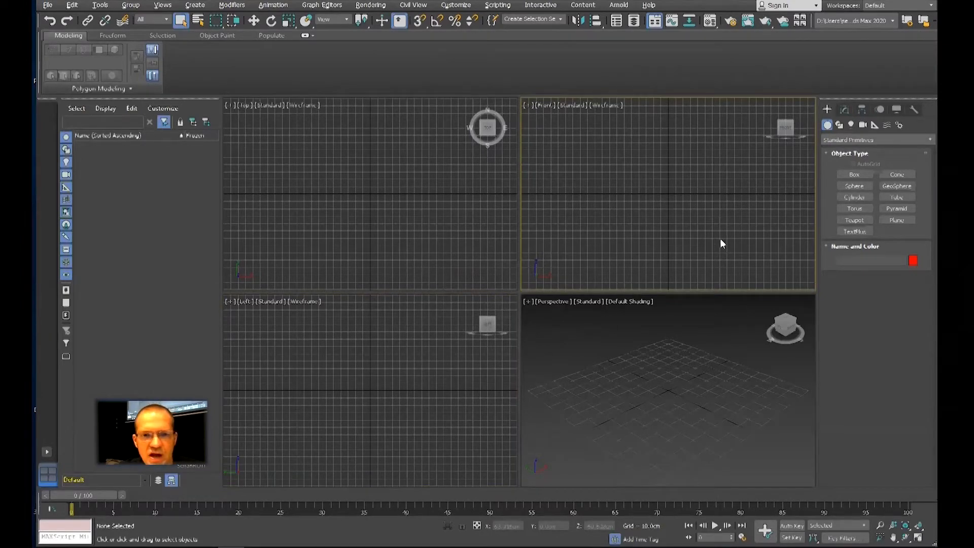
{"action": "left_click", "coordinate": [856, 186]}
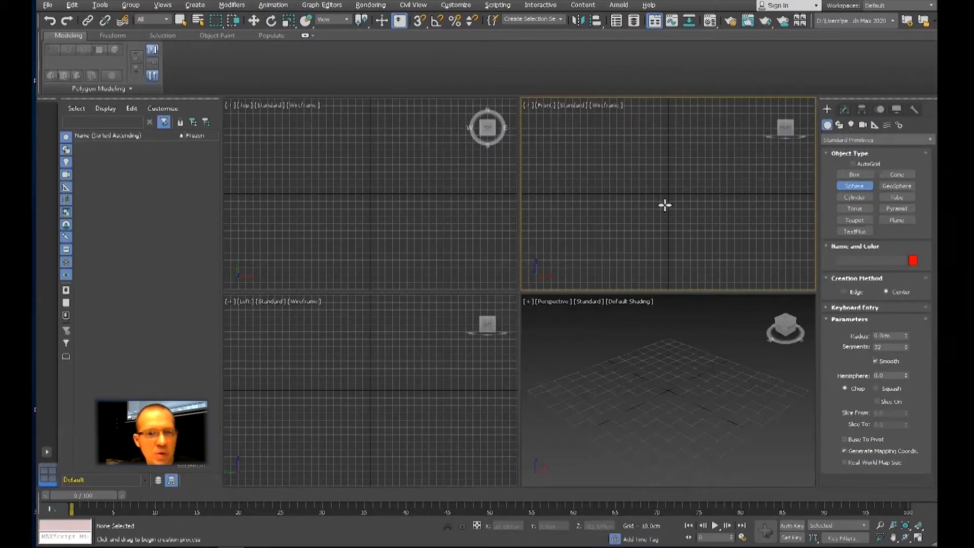
{"action": "left_click_drag", "start_coordinate": [663, 190], "coordinate": [729, 218]}
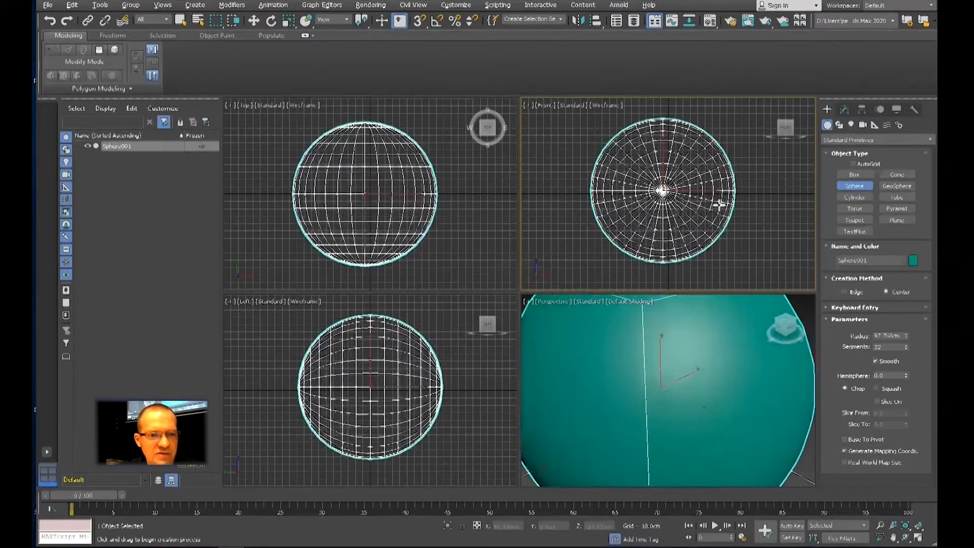
{"action": "right_click", "coordinate": [720, 205]}
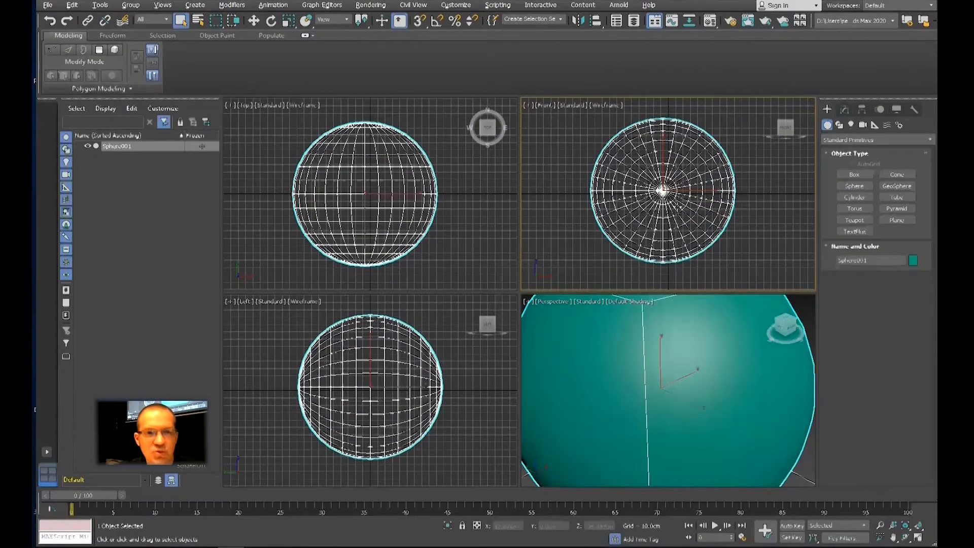
Step: Move the sphere along the X axis to X = 0 cm
{"action": "key", "text": "w"}
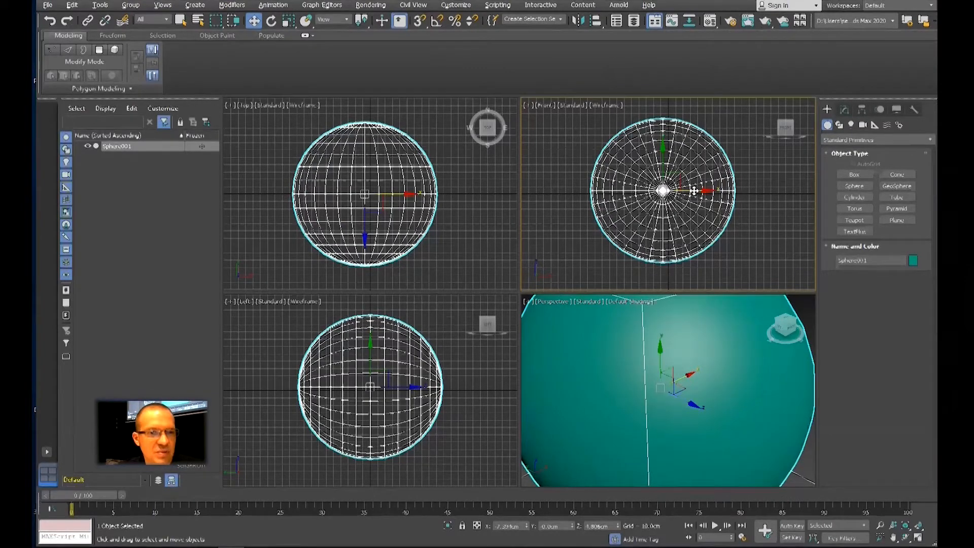
{"action": "left_click_drag", "start_coordinate": [694, 191], "coordinate": [699, 191]}
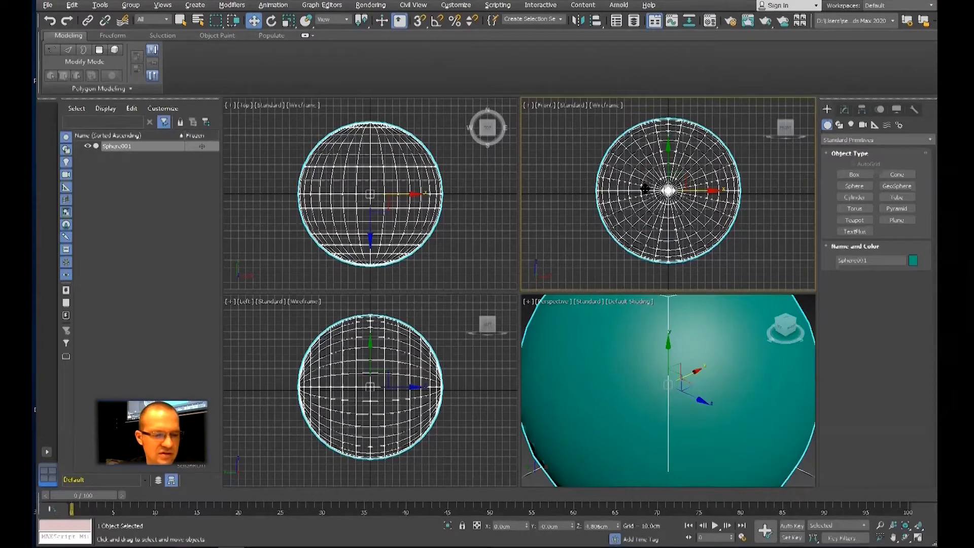
{"action": "middle_click_drag", "start_coordinate": [657, 189], "coordinate": [655, 206]}
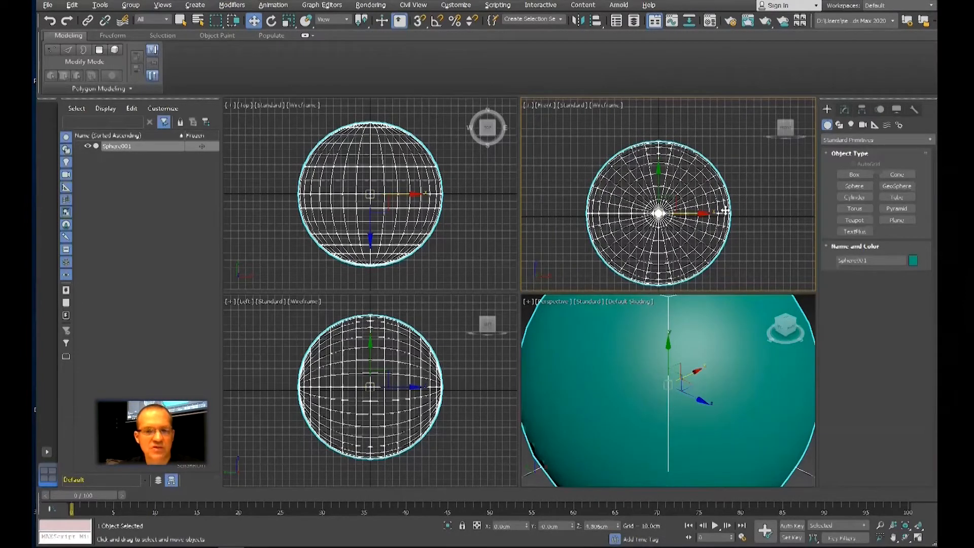
Step: Switch the Front view to default shading and show edged faces in the Perspective view
{"action": "key", "text": "F3"}
{"action": "scroll", "coordinate": [710, 388], "scroll_direction": "down", "scroll_amount": 5}
{"action": "mouse_move", "coordinate": [706, 389]}
{"action": "middle_mouse_down"}
{"action": "mouse_move", "coordinate": [688, 393]}
{"action": "mouse_move", "coordinate": [690, 379]}
{"action": "middle_mouse_up"}
{"action": "key", "text": "F4"}
{"action": "key", "text": "F4"}
{"action": "key", "text": "F4"}
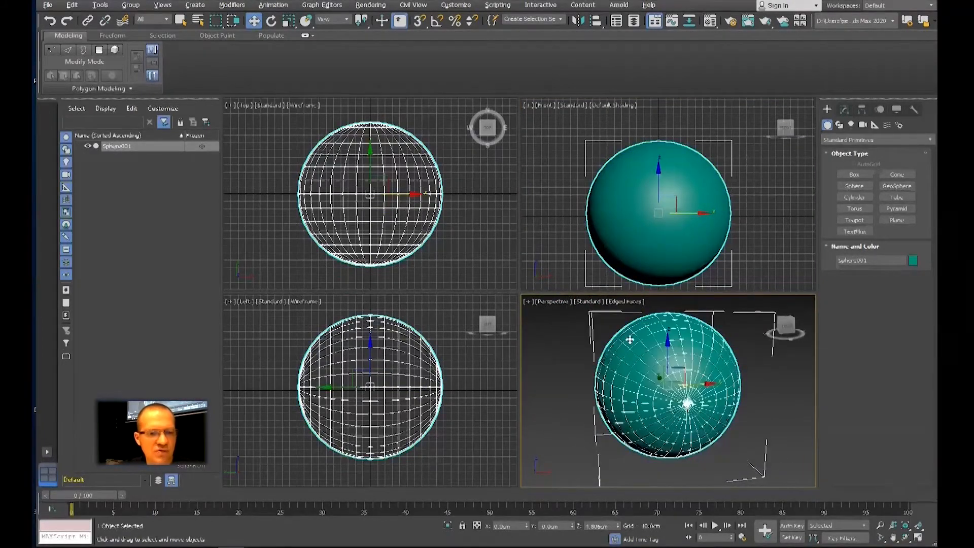
{"action": "left_click", "coordinate": [627, 303]}
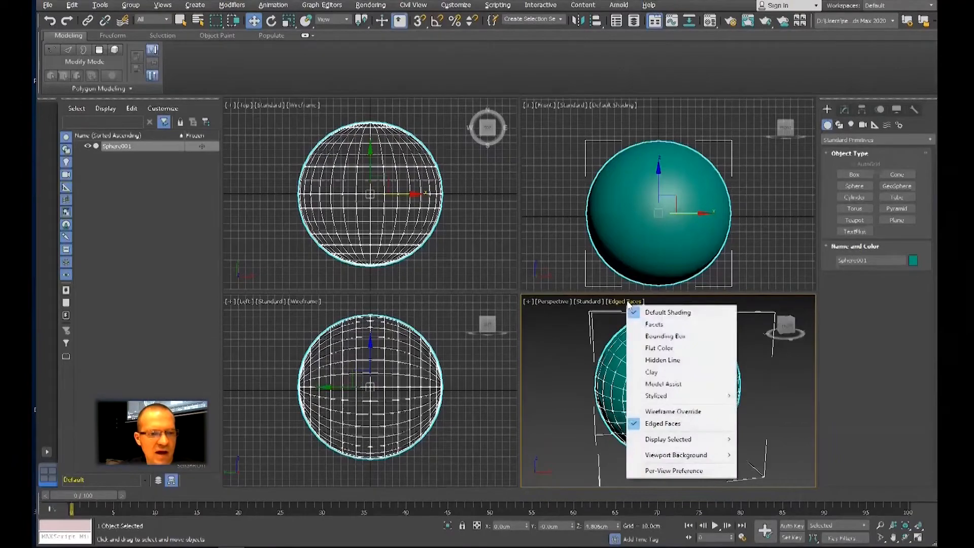
{"action": "left_click", "coordinate": [770, 385]}
{"action": "middle_click_drag", "start_coordinate": [753, 388], "coordinate": [750, 409], "text": "alt"}
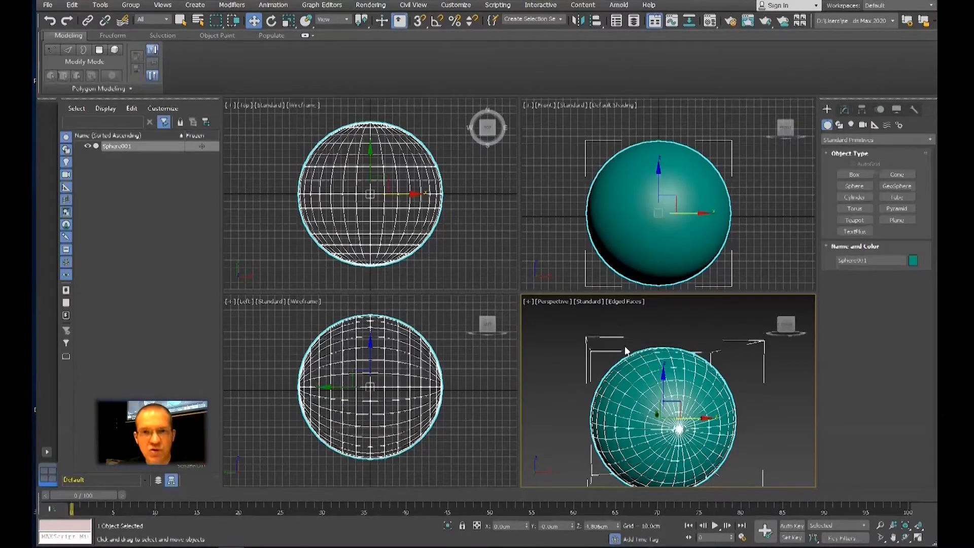
Step: Rotate the sphere about its X axis until its poles point up and down
{"action": "key", "text": "e"}
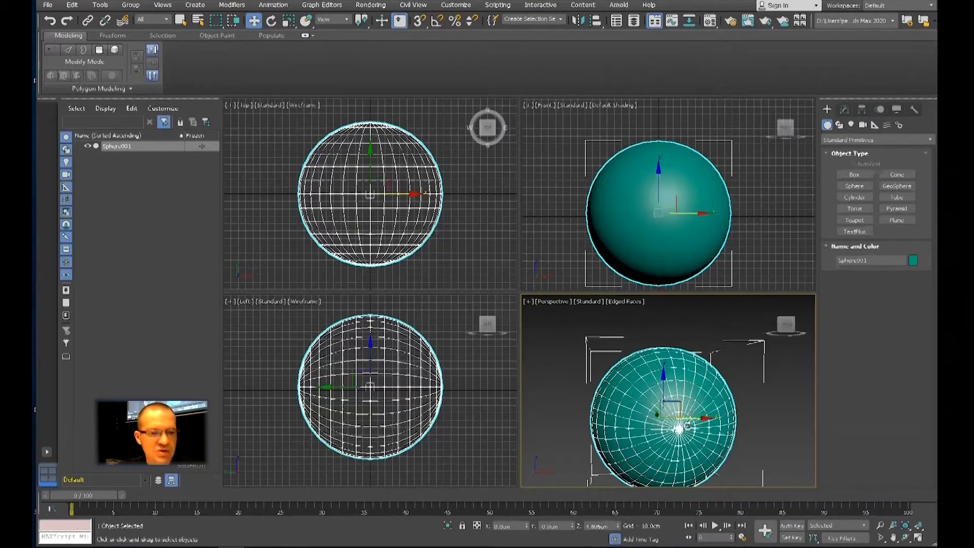
{"action": "left_click_drag", "start_coordinate": [670, 408], "coordinate": [669, 308]}
{"action": "middle_click_drag", "start_coordinate": [678, 425], "coordinate": [679, 383]}
{"action": "middle_click_drag", "start_coordinate": [680, 384], "coordinate": [682, 405], "text": "alt"}
{"action": "mouse_move", "coordinate": [682, 404]}
{"action": "middle_mouse_down", "text": "alt"}
{"action": "mouse_move", "coordinate": [691, 404]}
{"action": "mouse_move", "coordinate": [664, 406]}
{"action": "mouse_move", "coordinate": [697, 411]}
{"action": "middle_mouse_up", "text": "alt"}
{"action": "scroll", "coordinate": [700, 410], "scroll_direction": "down", "scroll_amount": 3}
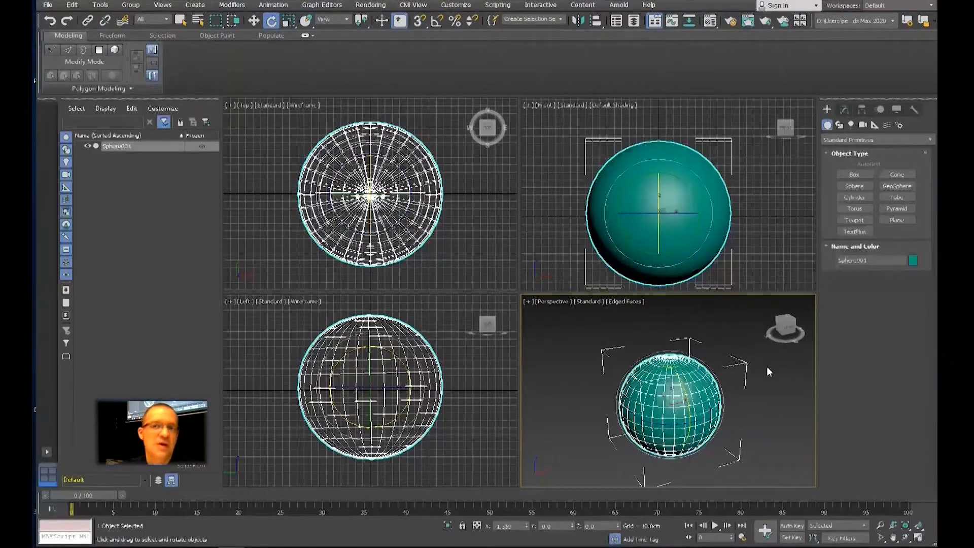
Step: Reduce the sphere's segments to 21
{"action": "left_click", "coordinate": [844, 110]}
{"action": "left_click_drag", "start_coordinate": [906, 281], "coordinate": [907, 289]}
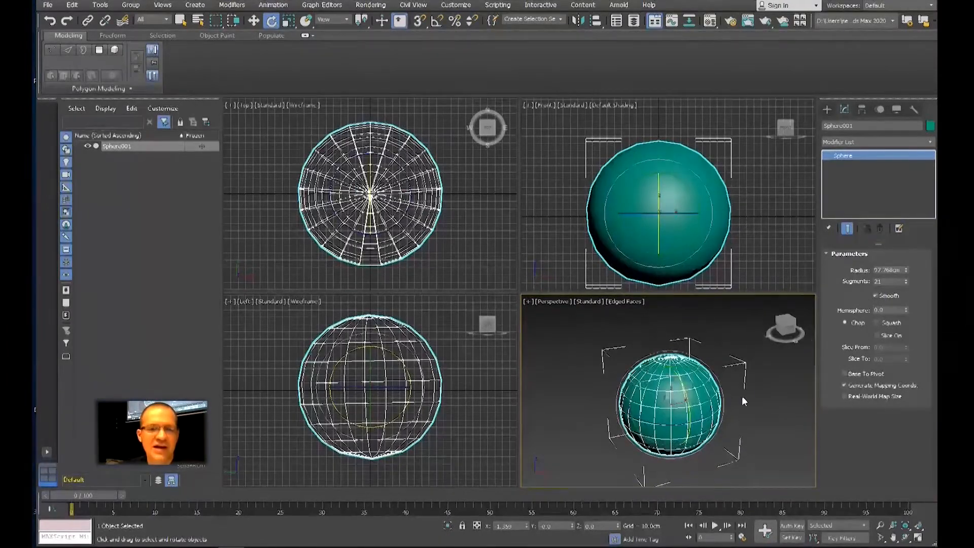
{"action": "mouse_move", "coordinate": [757, 390]}
{"action": "middle_mouse_down"}
{"action": "mouse_move", "coordinate": [723, 392]}
{"action": "mouse_move", "coordinate": [745, 365]}
{"action": "middle_mouse_up"}
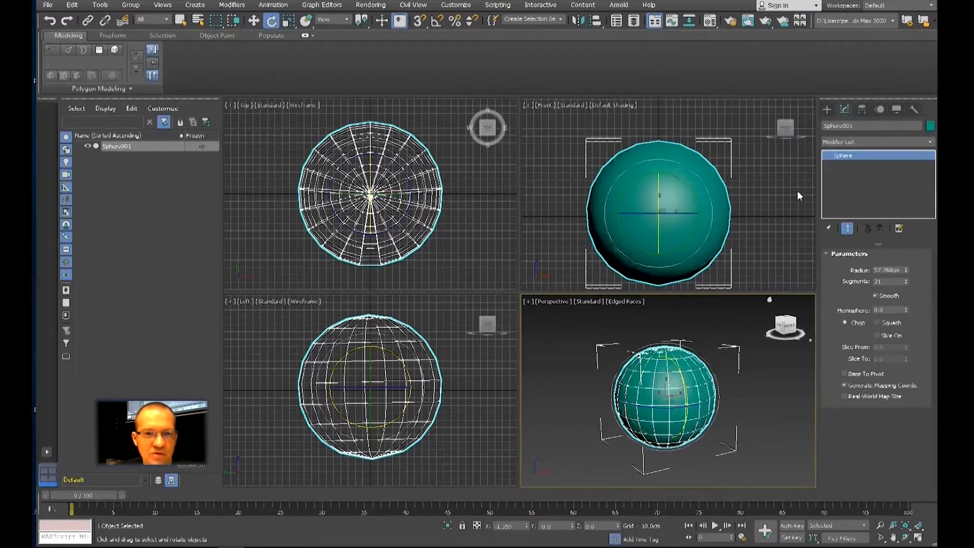
Step: Apply an FFD 3x3x3 modifier to the sphere and enter its Control Points level
{"action": "left_click", "coordinate": [841, 142]}
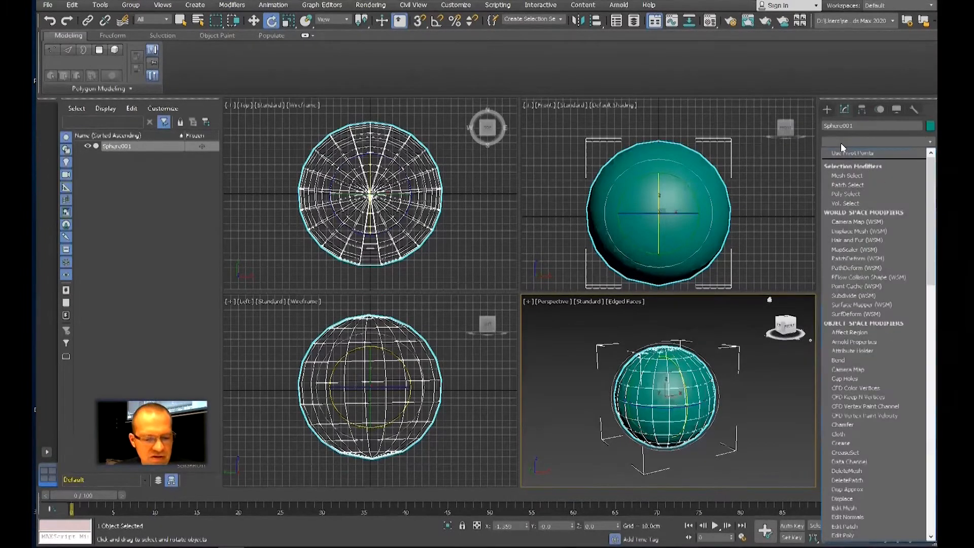
{"action": "key", "text": "f"}
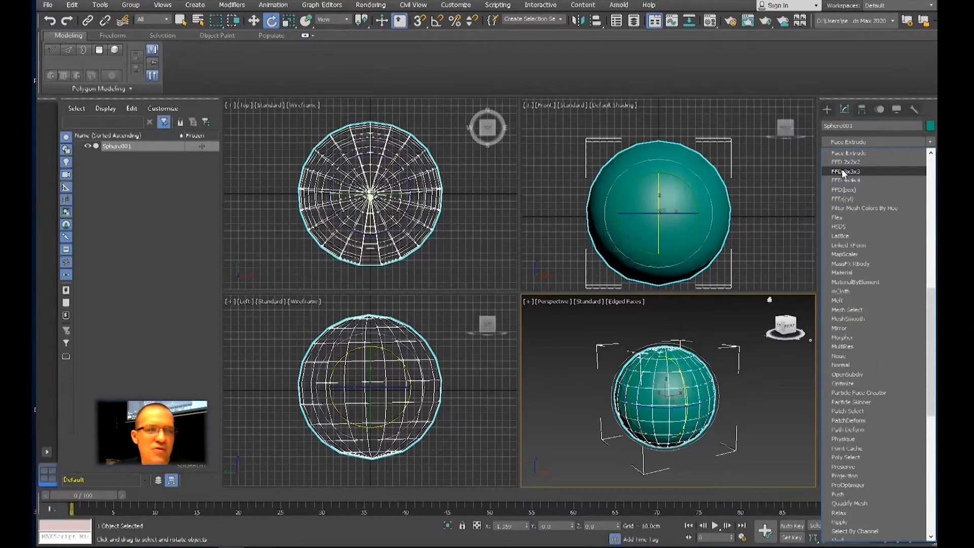
{"action": "left_click", "coordinate": [843, 172]}
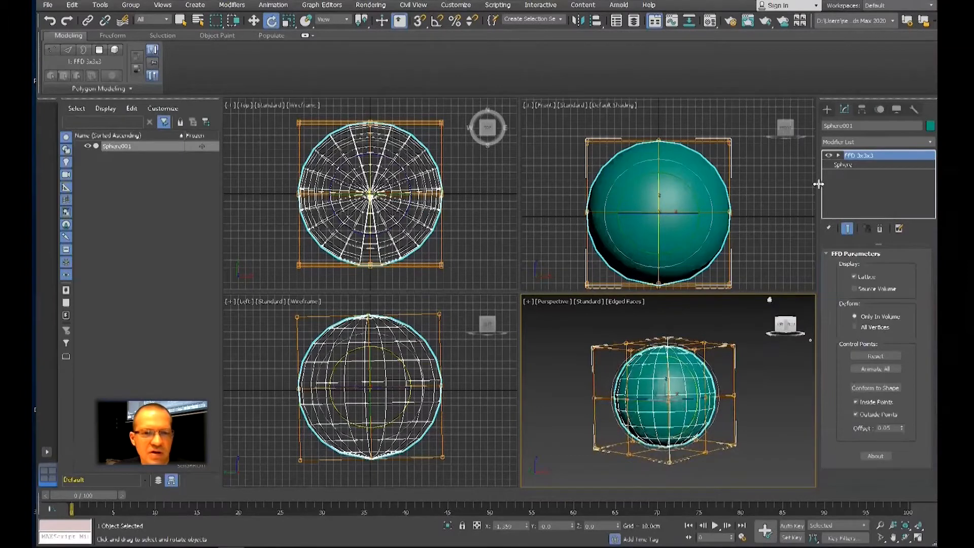
{"action": "left_click", "coordinate": [838, 155]}
{"action": "left_click", "coordinate": [850, 165]}
Step: Select the bottom row of lattice control points and scale it inward to taper the sphere's lower end
{"action": "middle_click_drag", "start_coordinate": [743, 375], "coordinate": [754, 377], "text": "alt"}
{"action": "left_click_drag", "start_coordinate": [755, 377], "coordinate": [745, 450]}
{"action": "left_click_drag", "start_coordinate": [589, 479], "coordinate": [584, 485]}
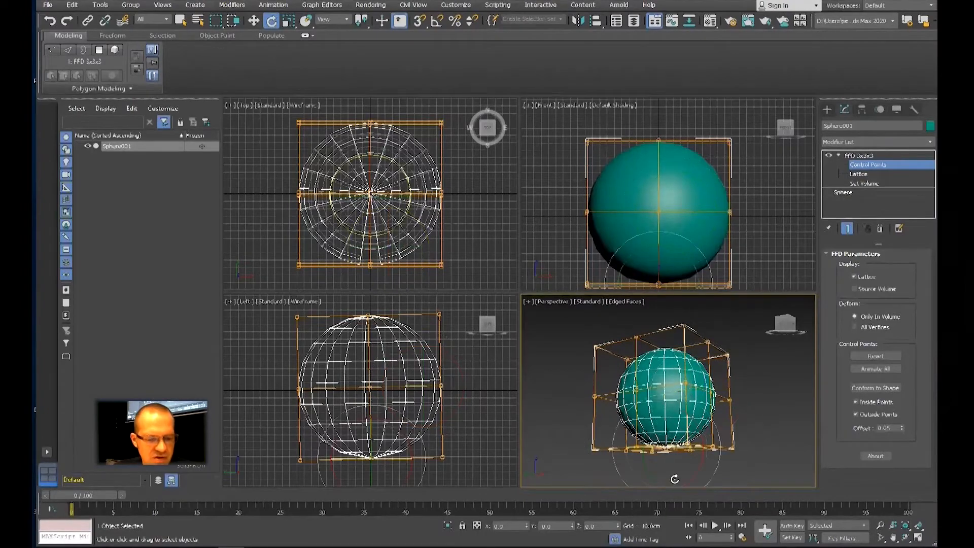
{"action": "key", "text": "r"}
{"action": "middle_click_drag", "start_coordinate": [748, 413], "coordinate": [737, 433], "text": "alt"}
{"action": "left_click_drag", "start_coordinate": [666, 447], "coordinate": [682, 476]}
Step: Move the bottom control points forward along Y to shift the narrow end toward the front
{"action": "key", "text": "w"}
{"action": "middle_click_drag", "start_coordinate": [682, 476], "coordinate": [686, 497], "text": "alt"}
{"action": "left_click_drag", "start_coordinate": [641, 446], "coordinate": [662, 451]}
{"action": "middle_click_drag", "start_coordinate": [662, 451], "coordinate": [641, 435], "text": "alt"}
Step: Select the two front corner control points of the middle row and scale them closer together
{"action": "left_click", "coordinate": [644, 426]}
{"action": "left_click", "coordinate": [748, 404], "text": "ctrl"}
{"action": "middle_click_drag", "start_coordinate": [748, 405], "coordinate": [726, 407]}
{"action": "key", "text": "r"}
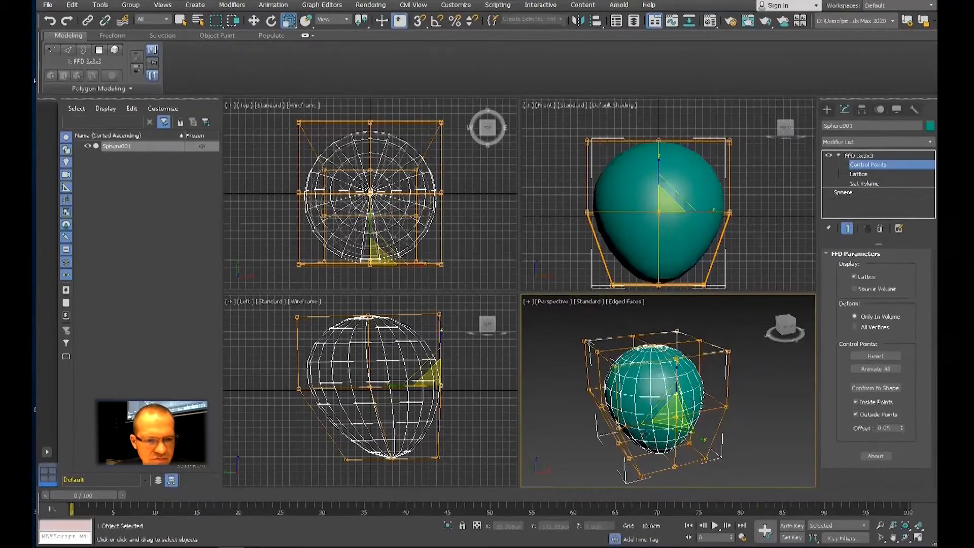
{"action": "scroll", "coordinate": [632, 427], "scroll_direction": "up", "scroll_amount": 4}
{"action": "left_click_drag", "start_coordinate": [694, 389], "coordinate": [676, 401]}
{"action": "middle_click_drag", "start_coordinate": [676, 400], "coordinate": [737, 404], "text": "alt"}
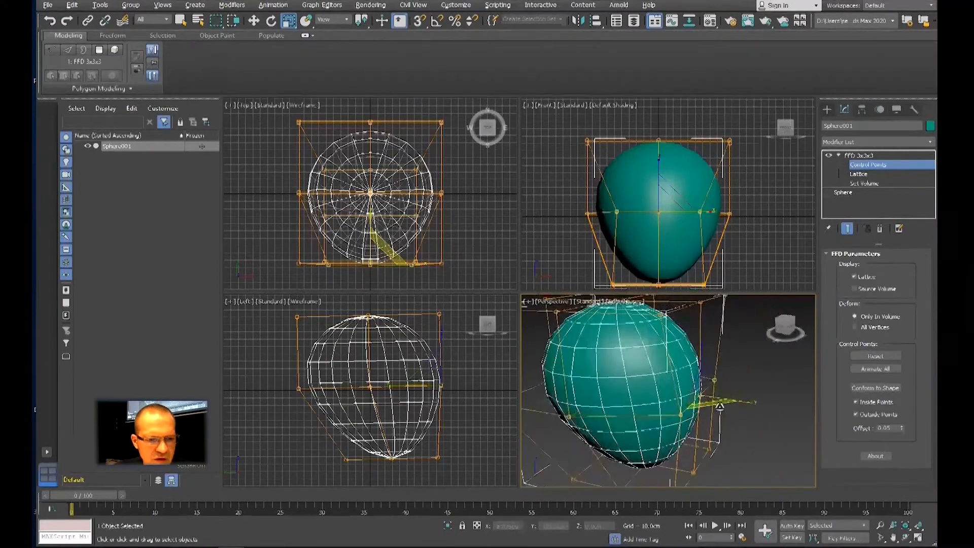
Step: Move the two front middle-row control points back along Y to flatten the front, and leave control point editing
{"action": "key", "text": "w"}
{"action": "left_click_drag", "start_coordinate": [680, 389], "coordinate": [630, 397]}
{"action": "mouse_move", "coordinate": [633, 401]}
{"action": "middle_mouse_down", "text": "alt"}
{"action": "mouse_move", "coordinate": [579, 395]}
{"action": "mouse_move", "coordinate": [638, 380]}
{"action": "mouse_move", "coordinate": [615, 402]}
{"action": "mouse_move", "coordinate": [637, 390]}
{"action": "middle_mouse_up", "text": "alt"}
{"action": "scroll", "coordinate": [609, 387], "scroll_direction": "down", "scroll_amount": 4}
{"action": "scroll", "coordinate": [615, 403], "scroll_direction": "up", "scroll_amount": 4}
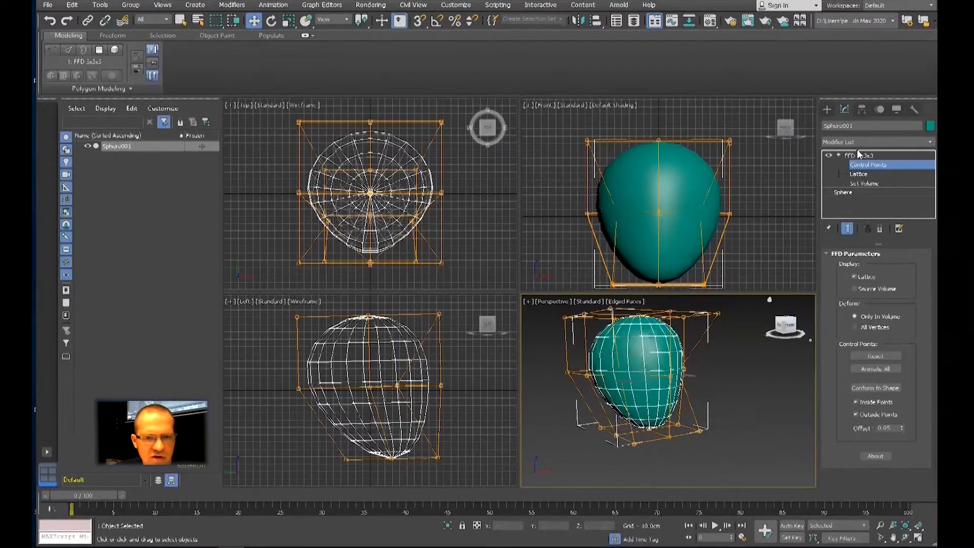
{"action": "left_click", "coordinate": [766, 357]}
{"action": "middle_click_drag", "start_coordinate": [735, 398], "coordinate": [711, 400], "text": "alt"}
{"action": "left_click", "coordinate": [660, 381]}
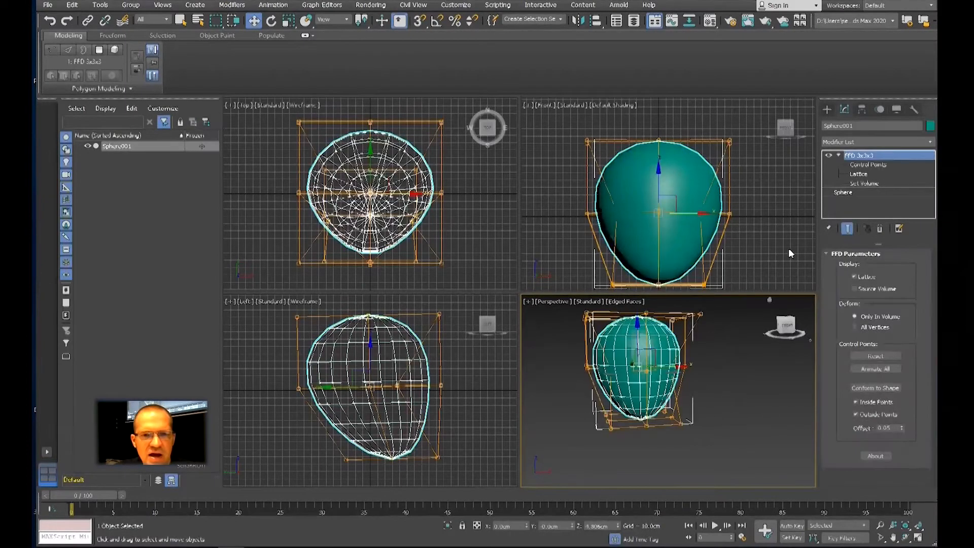
Step: Set the base sphere's radius to 24 cm in the modifier stack
{"action": "left_click", "coordinate": [844, 192]}
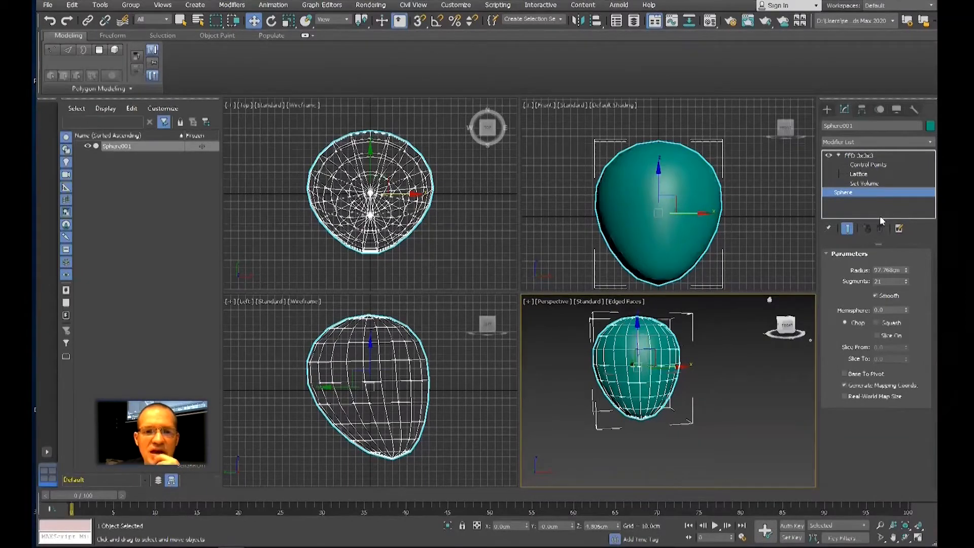
{"action": "double_click", "coordinate": [901, 271]}
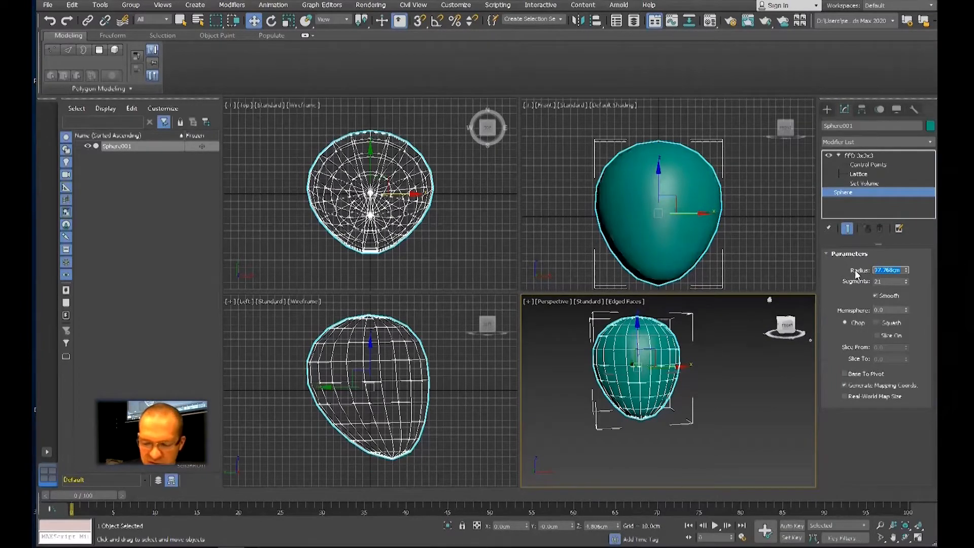
{"action": "type", "text": "24"}
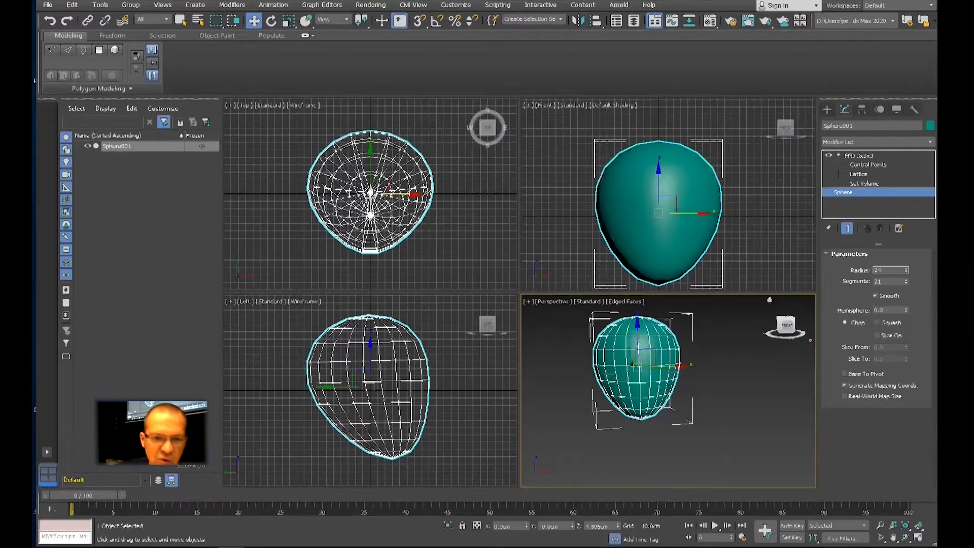
{"action": "key", "text": "Return"}
{"action": "scroll", "coordinate": [667, 364], "scroll_direction": "up", "scroll_amount": 5}
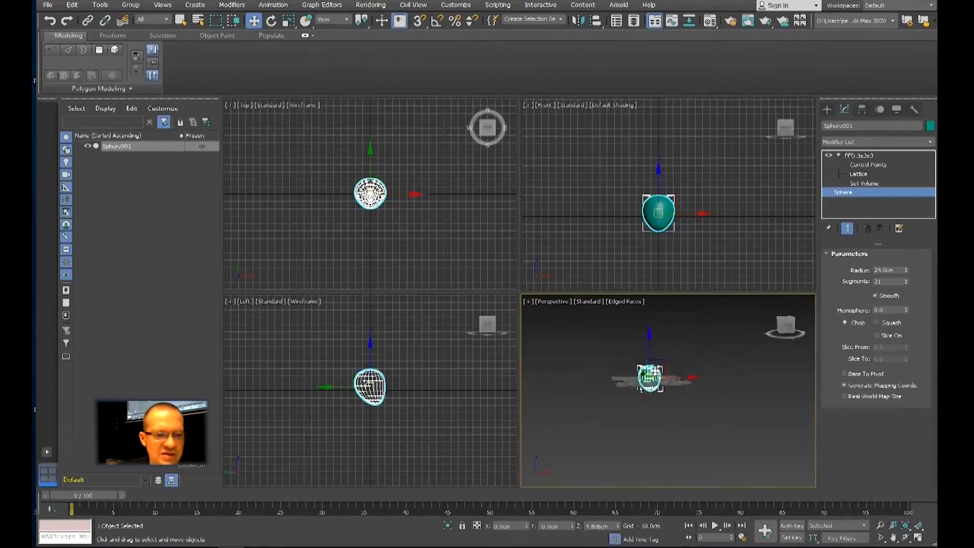
{"action": "middle_click_drag", "start_coordinate": [668, 364], "coordinate": [682, 364]}
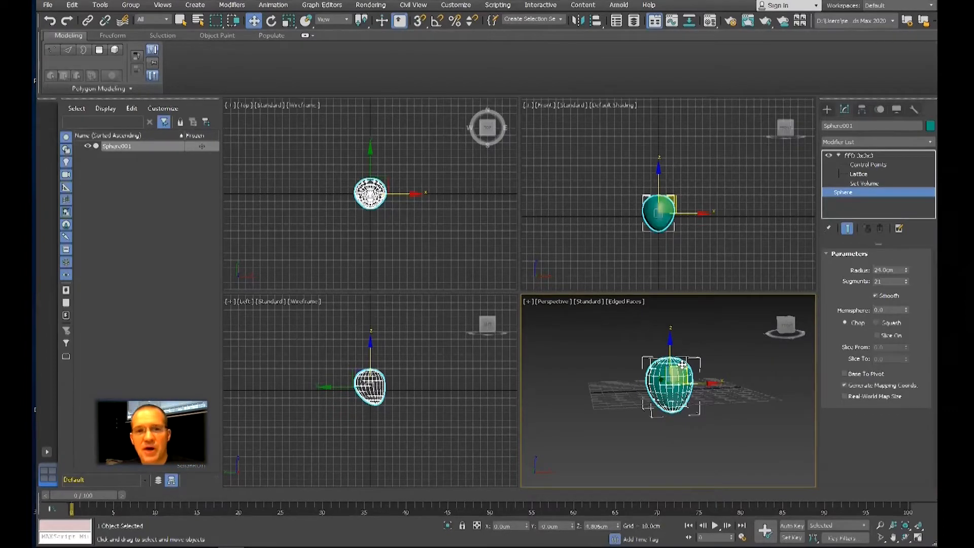
{"action": "middle_click_drag", "start_coordinate": [677, 361], "coordinate": [680, 386]}
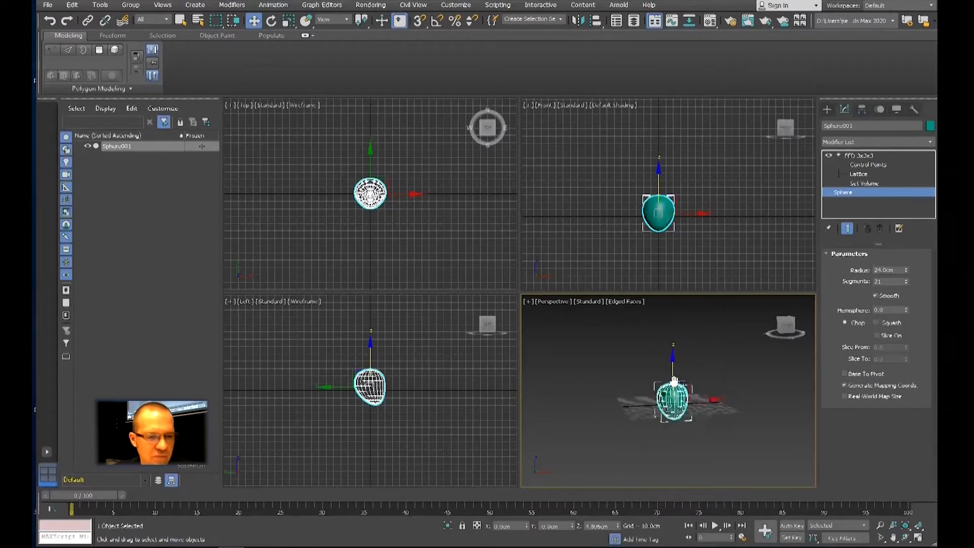
Step: Raise the head along Z to about 184 cm, well above the ground grid
{"action": "left_click_drag", "start_coordinate": [674, 379], "coordinate": [671, 265]}
{"action": "scroll", "coordinate": [672, 326], "scroll_direction": "down", "scroll_amount": 3}
{"action": "middle_click_drag", "start_coordinate": [672, 327], "coordinate": [669, 386]}
{"action": "left_click_drag", "start_coordinate": [659, 369], "coordinate": [660, 346]}
{"action": "middle_click_drag", "start_coordinate": [671, 388], "coordinate": [663, 405], "text": "alt"}
{"action": "middle_click_drag", "start_coordinate": [670, 349], "coordinate": [672, 342]}
{"action": "middle_click_drag", "start_coordinate": [675, 394], "coordinate": [674, 427], "text": "alt"}
{"action": "scroll", "coordinate": [687, 397], "scroll_direction": "up", "scroll_amount": 3}
{"action": "scroll", "coordinate": [640, 447], "scroll_direction": "down", "scroll_amount": 2}
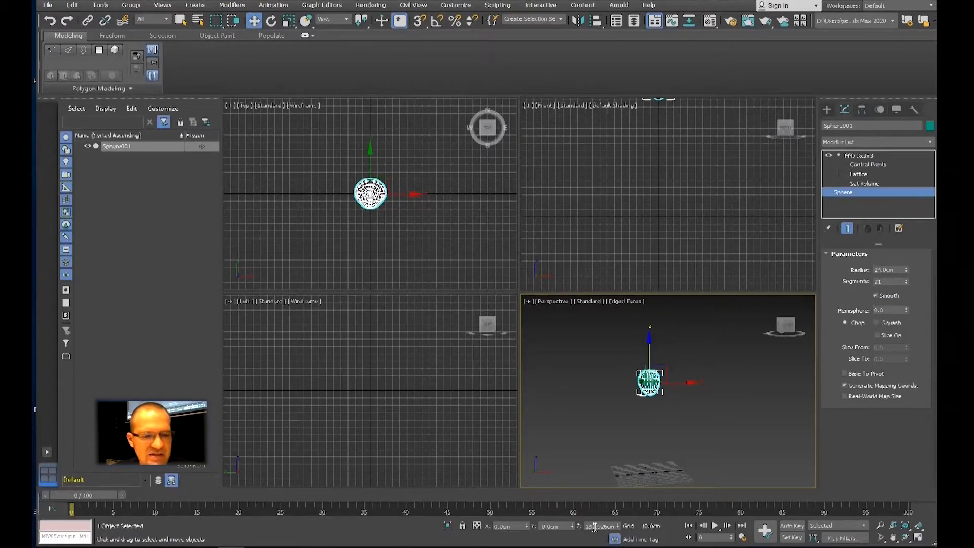
Step: Fine-tune the head's height above the grid to about 187.5 cm along Z
{"action": "middle_click_drag", "start_coordinate": [632, 426], "coordinate": [634, 408]}
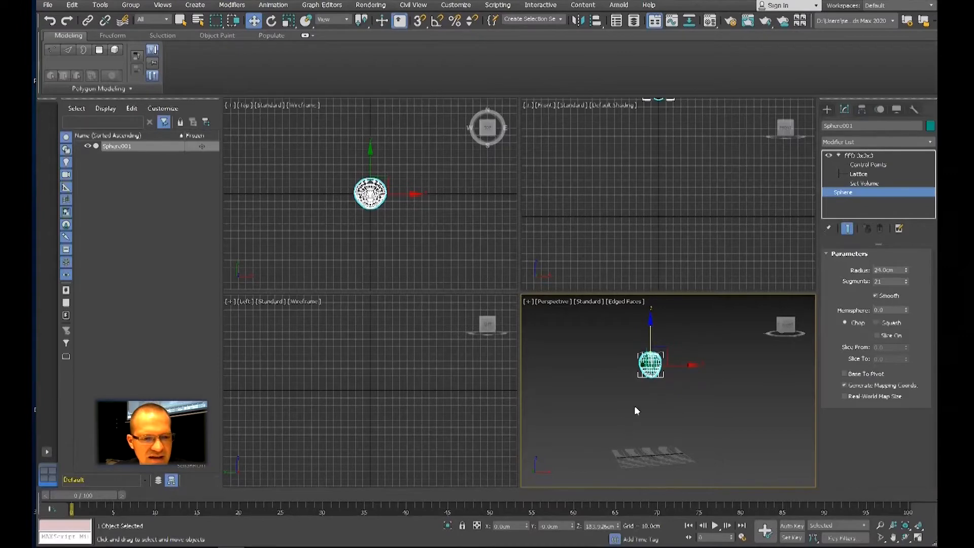
{"action": "left_click_drag", "start_coordinate": [650, 336], "coordinate": [650, 341]}
{"action": "middle_click_drag", "start_coordinate": [651, 424], "coordinate": [666, 380], "text": "alt"}
{"action": "scroll", "coordinate": [641, 407], "scroll_direction": "up", "scroll_amount": 3}
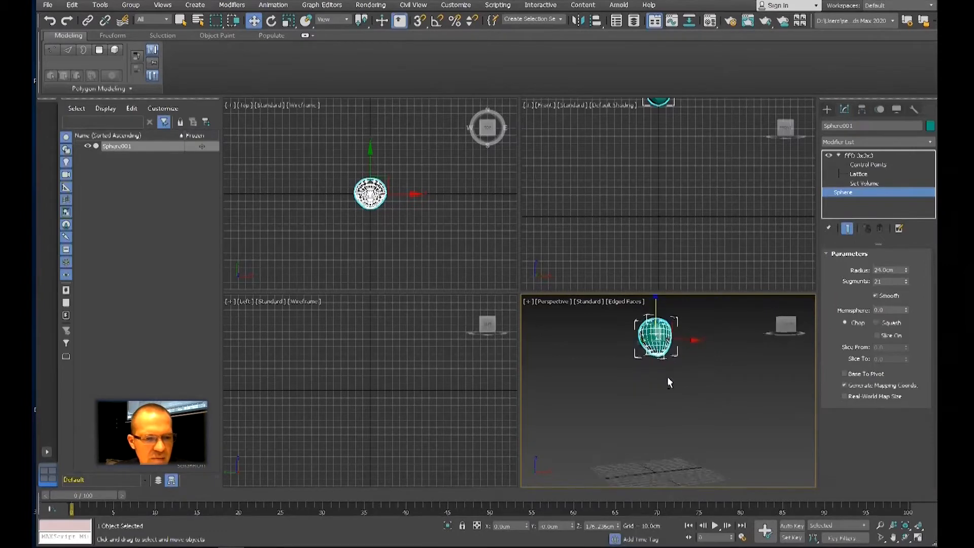
{"action": "middle_click_drag", "start_coordinate": [658, 334], "coordinate": [648, 366]}
{"action": "left_click_drag", "start_coordinate": [643, 342], "coordinate": [646, 333]}
{"action": "scroll", "coordinate": [651, 416], "scroll_direction": "down", "scroll_amount": 3}
{"action": "mouse_move", "coordinate": [651, 416]}
{"action": "middle_mouse_down", "text": "alt"}
{"action": "mouse_move", "coordinate": [616, 427]}
{"action": "mouse_move", "coordinate": [653, 420]}
{"action": "mouse_move", "coordinate": [674, 393]}
{"action": "mouse_move", "coordinate": [649, 412]}
{"action": "middle_mouse_up", "text": "alt"}
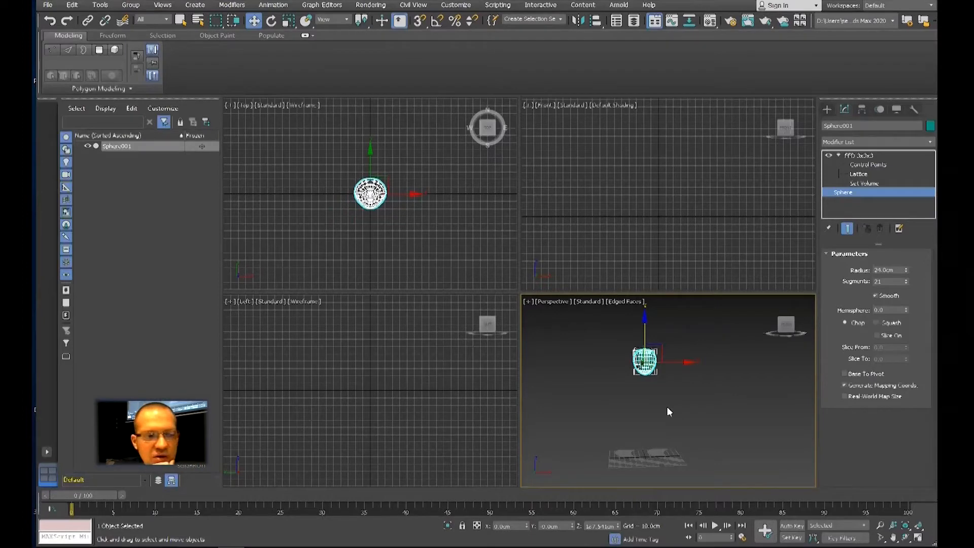
Step: Create a torso box below the head in the Left view, about 71.7 cm long, 28.8 cm wide and 24.4 cm high
{"action": "middle_click_drag", "start_coordinate": [445, 387], "coordinate": [375, 379]}
{"action": "scroll", "coordinate": [417, 413], "scroll_direction": "down", "scroll_amount": 3}
{"action": "scroll", "coordinate": [406, 381], "scroll_direction": "up", "scroll_amount": 2}
{"action": "scroll", "coordinate": [370, 374], "scroll_direction": "up", "scroll_amount": 2}
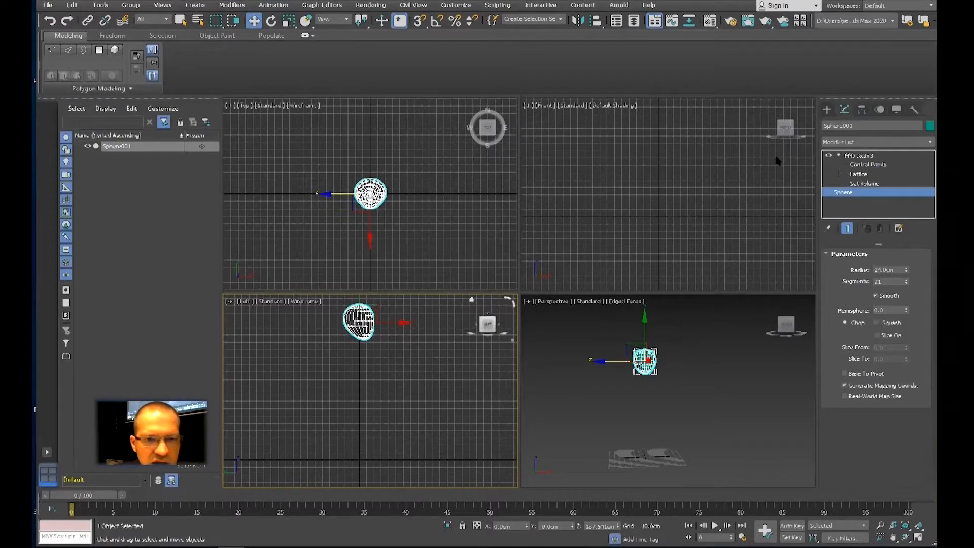
{"action": "left_click", "coordinate": [827, 110]}
{"action": "left_click", "coordinate": [854, 174]}
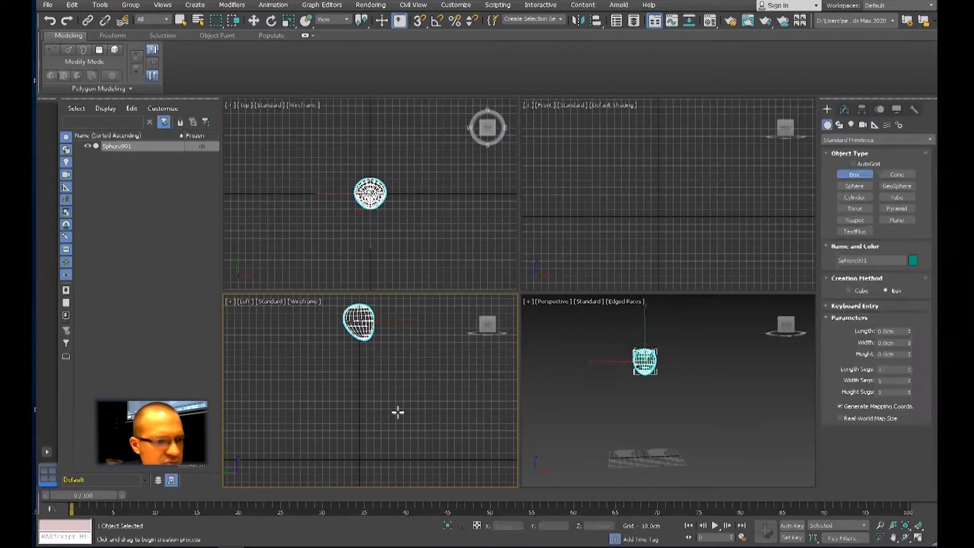
{"action": "left_click_drag", "start_coordinate": [347, 358], "coordinate": [368, 406]}
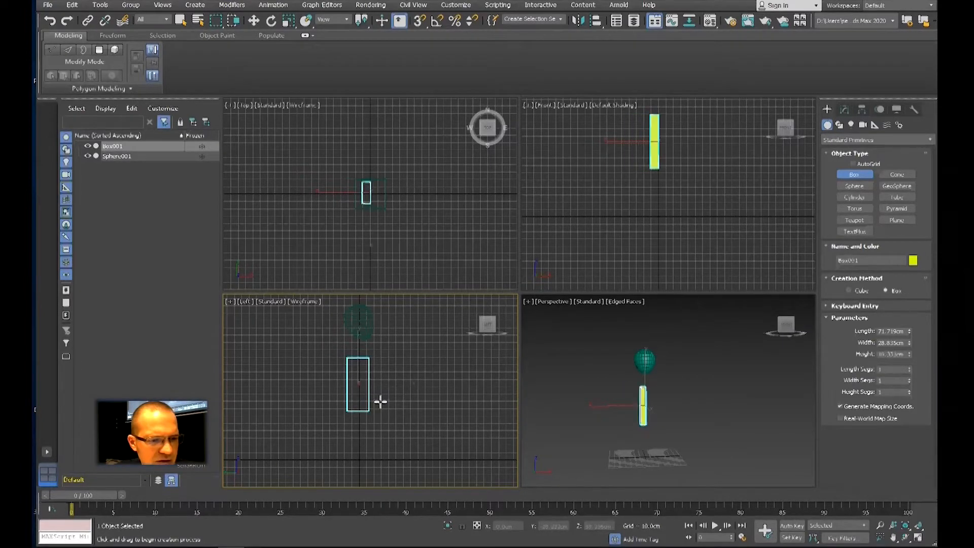
{"action": "left_click", "coordinate": [378, 391]}
{"action": "key", "text": "w"}
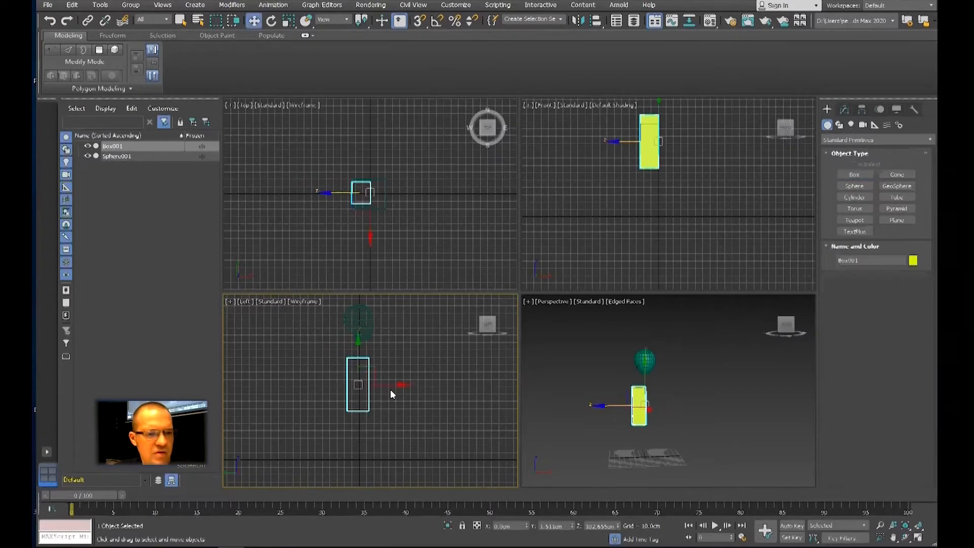
Step: Maximize the Perspective view and shift the torso box slightly along Y to about 0.3 cm
{"action": "right_click", "coordinate": [603, 362]}
{"action": "key", "text": "alt+w"}
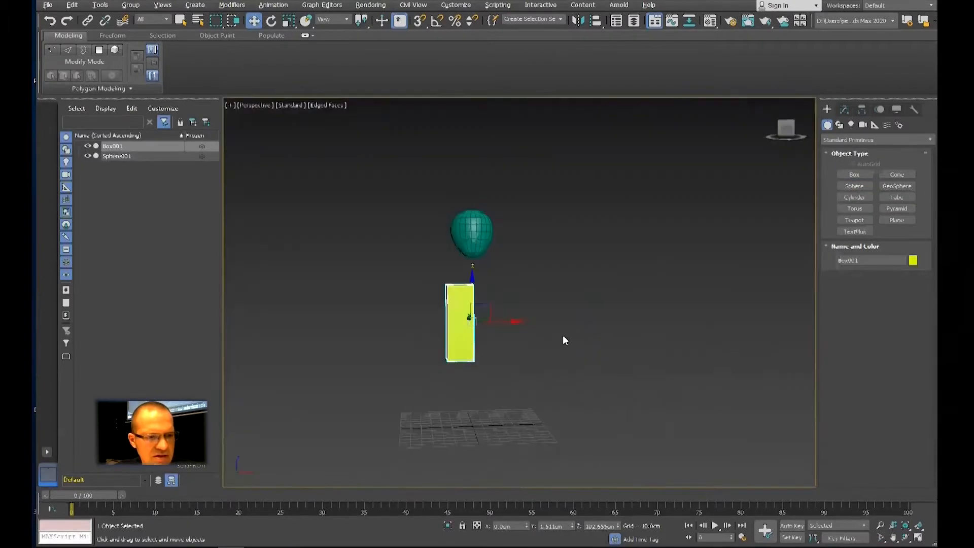
{"action": "scroll", "coordinate": [598, 368], "scroll_direction": "up", "scroll_amount": 5}
{"action": "scroll", "coordinate": [495, 339], "scroll_direction": "up", "scroll_amount": 1}
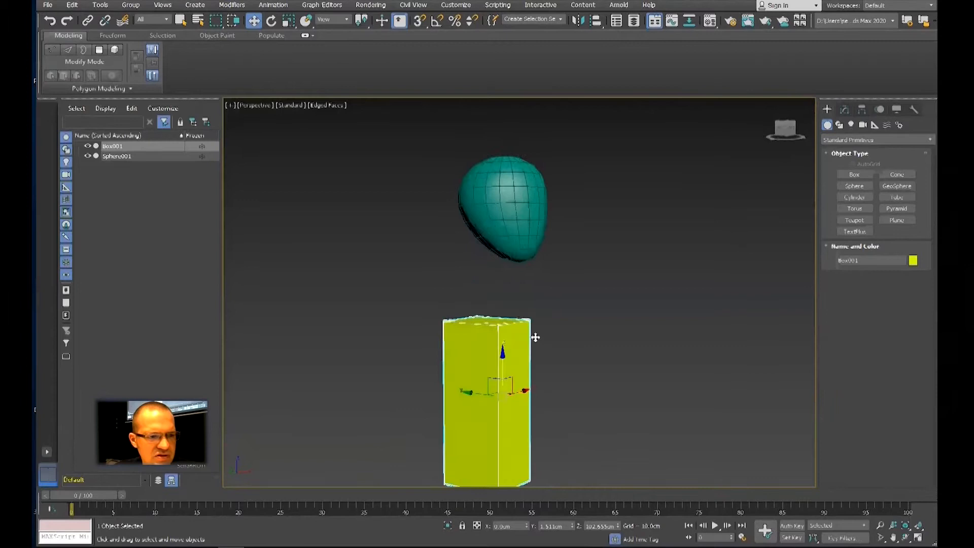
{"action": "scroll", "coordinate": [533, 341], "scroll_direction": "down", "scroll_amount": 5}
{"action": "left_click_drag", "start_coordinate": [484, 361], "coordinate": [484, 363]}
{"action": "middle_click_drag", "start_coordinate": [513, 361], "coordinate": [484, 360], "text": "alt"}
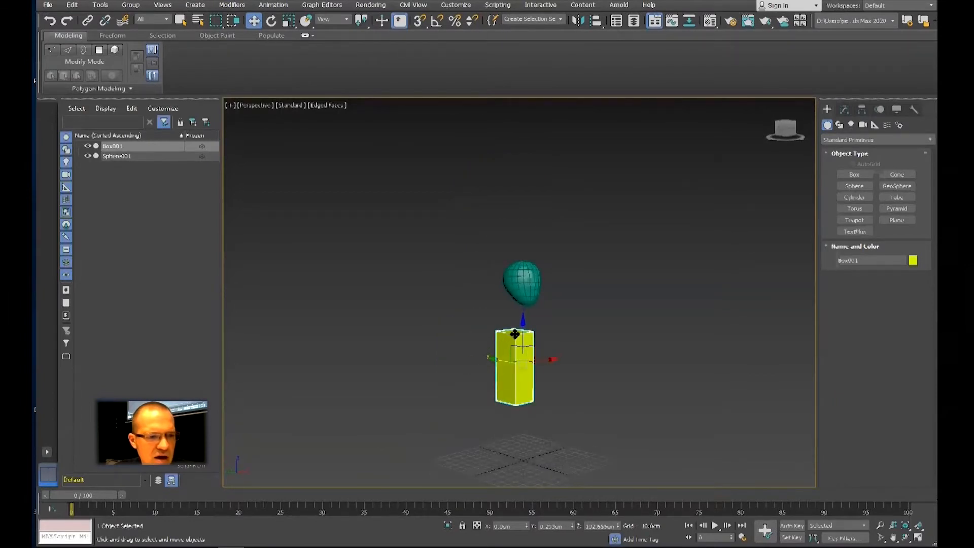
Step: Raise the torso box along Z to about 115.7 cm so that it sits closer beneath the head
{"action": "left_click_drag", "start_coordinate": [523, 334], "coordinate": [522, 323]}
{"action": "mouse_move", "coordinate": [523, 324]}
{"action": "middle_mouse_down", "text": "alt"}
{"action": "mouse_move", "coordinate": [572, 321]}
{"action": "mouse_move", "coordinate": [496, 333]}
{"action": "mouse_move", "coordinate": [533, 334]}
{"action": "middle_mouse_up", "text": "alt"}
{"action": "scroll", "coordinate": [497, 337], "scroll_direction": "up", "scroll_amount": 3}
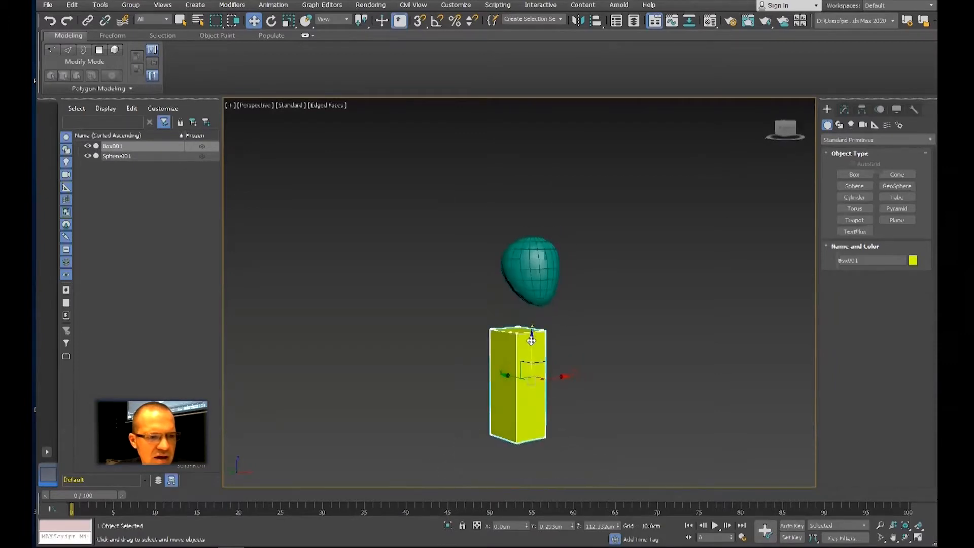
{"action": "left_click_drag", "start_coordinate": [531, 342], "coordinate": [532, 335]}
{"action": "middle_click_drag", "start_coordinate": [533, 327], "coordinate": [558, 341], "text": "alt"}
{"action": "scroll", "coordinate": [556, 344], "scroll_direction": "up", "scroll_amount": 2}
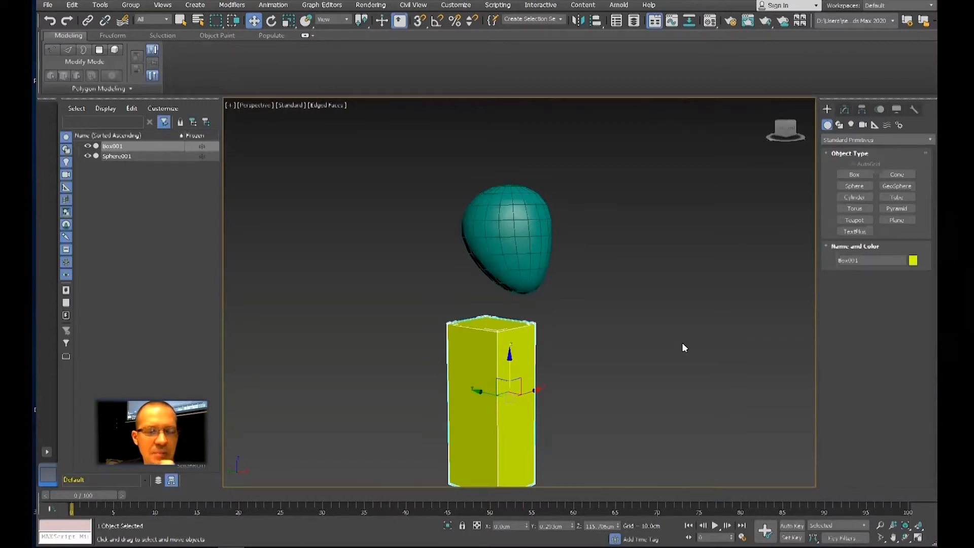
Step: Convert the torso box to an Editable Poly
{"action": "middle_click_drag", "start_coordinate": [685, 346], "coordinate": [594, 305], "text": "alt"}
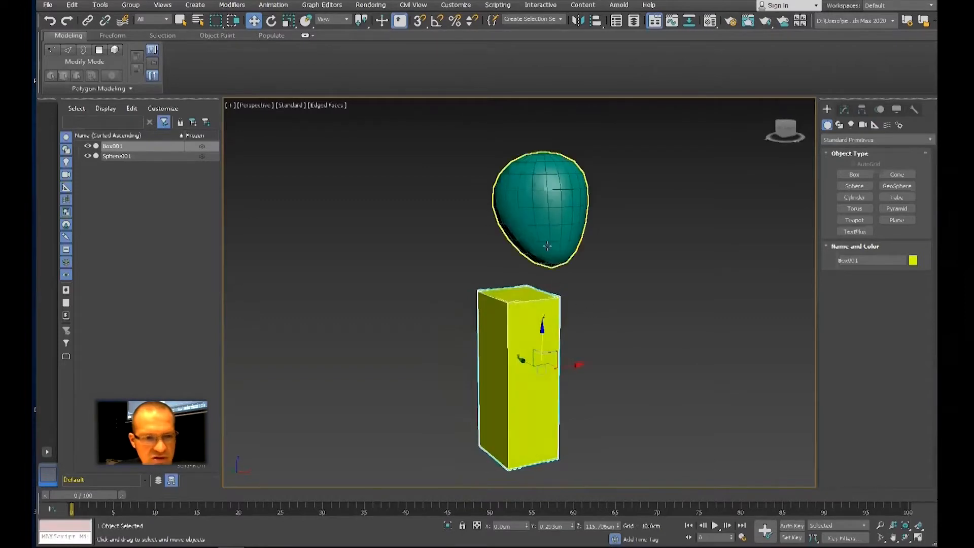
{"action": "middle_click_drag", "start_coordinate": [594, 256], "coordinate": [568, 314]}
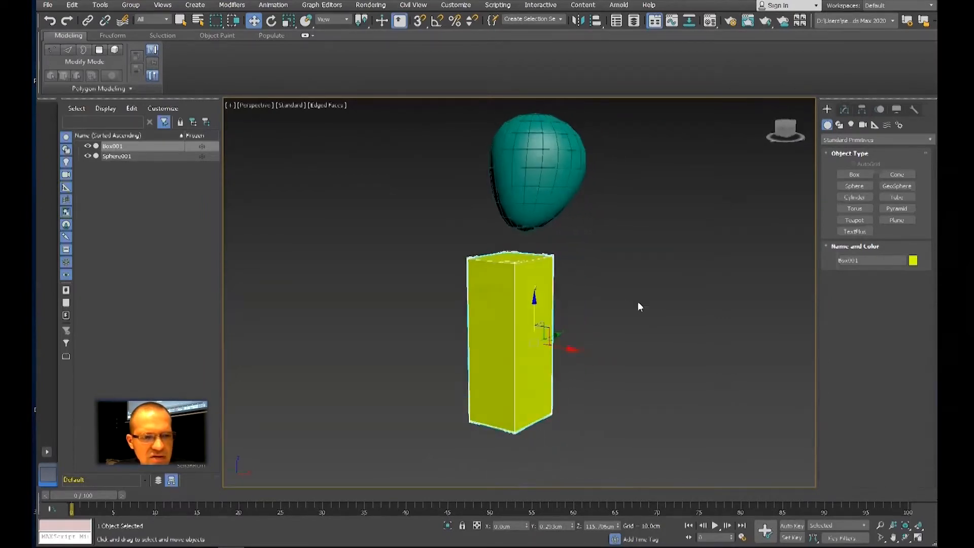
{"action": "left_click", "coordinate": [845, 109]}
{"action": "middle_click_drag", "start_coordinate": [751, 289], "coordinate": [777, 303], "text": "alt"}
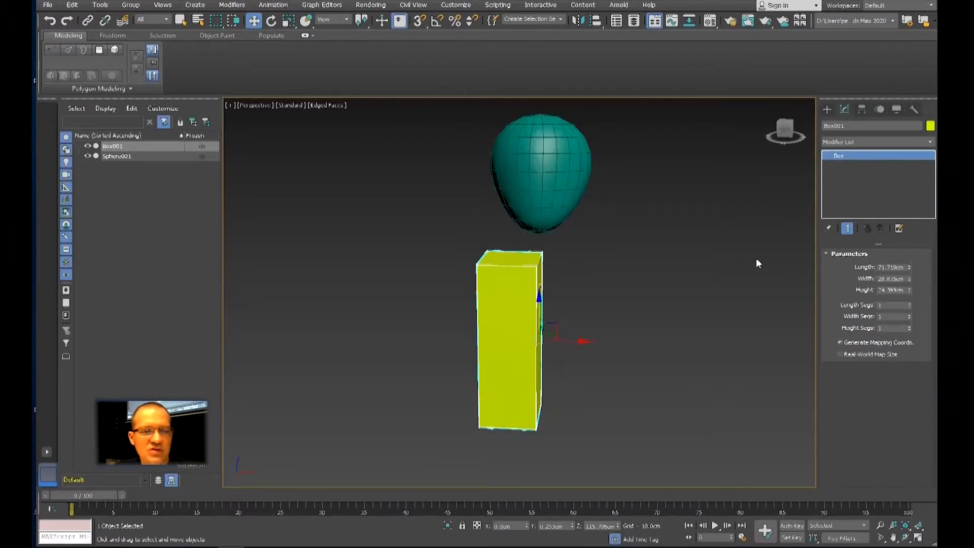
{"action": "middle_click_drag", "start_coordinate": [685, 319], "coordinate": [714, 321], "text": "alt"}
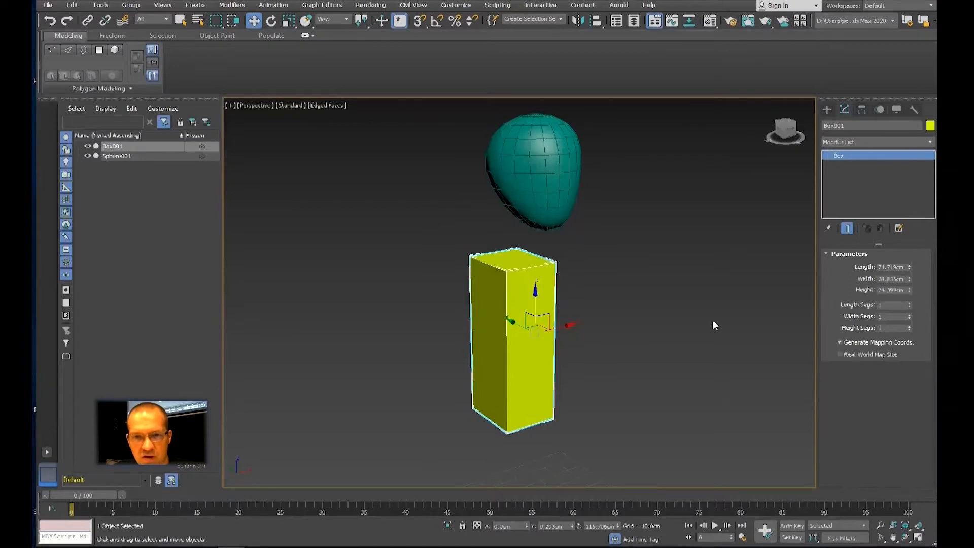
{"action": "right_click", "coordinate": [531, 331]}
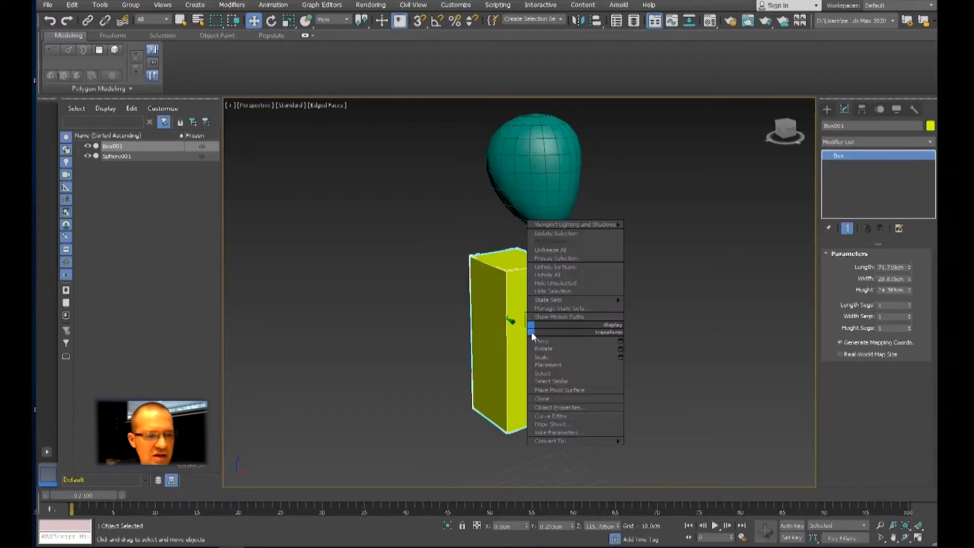
{"action": "mouse_move", "coordinate": [576, 447]}
{"action": "left_click", "coordinate": [661, 449]}
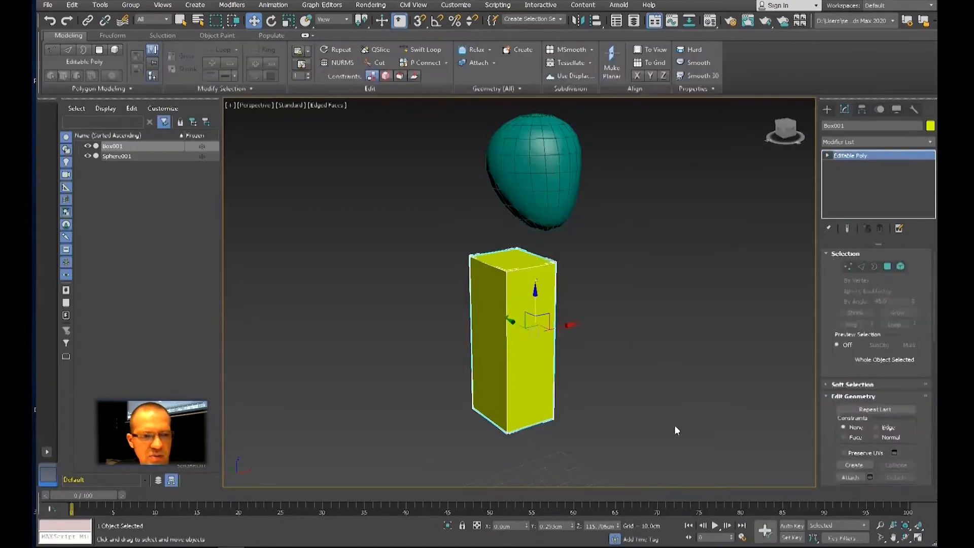
Step: Examine the box's alignment with the head in the Front view, and return to Perspective
{"action": "middle_click_drag", "start_coordinate": [625, 404], "coordinate": [628, 370], "text": "alt"}
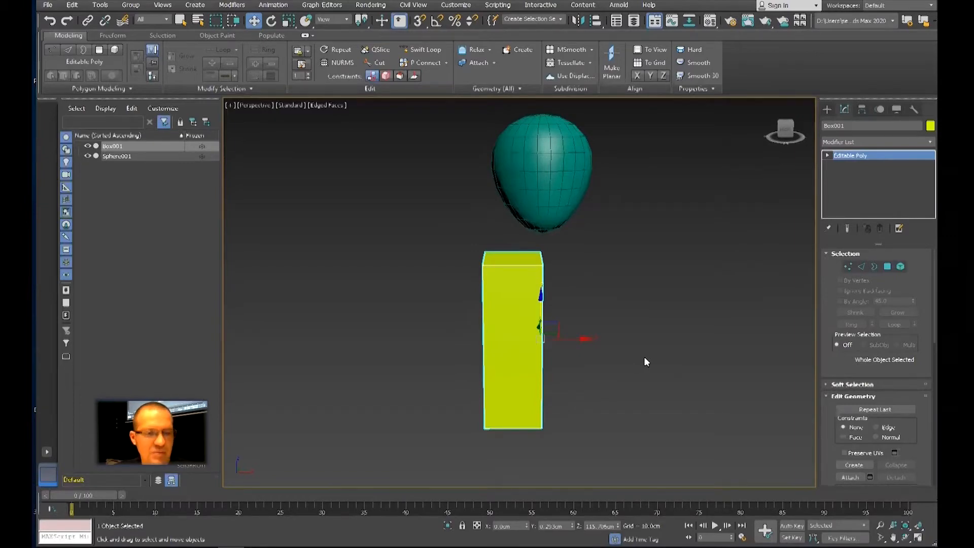
{"action": "key", "text": "f"}
{"action": "middle_click_drag", "start_coordinate": [623, 326], "coordinate": [657, 349]}
{"action": "scroll", "coordinate": [615, 299], "scroll_direction": "up", "scroll_amount": 2}
{"action": "scroll", "coordinate": [615, 299], "scroll_direction": "down", "scroll_amount": 1}
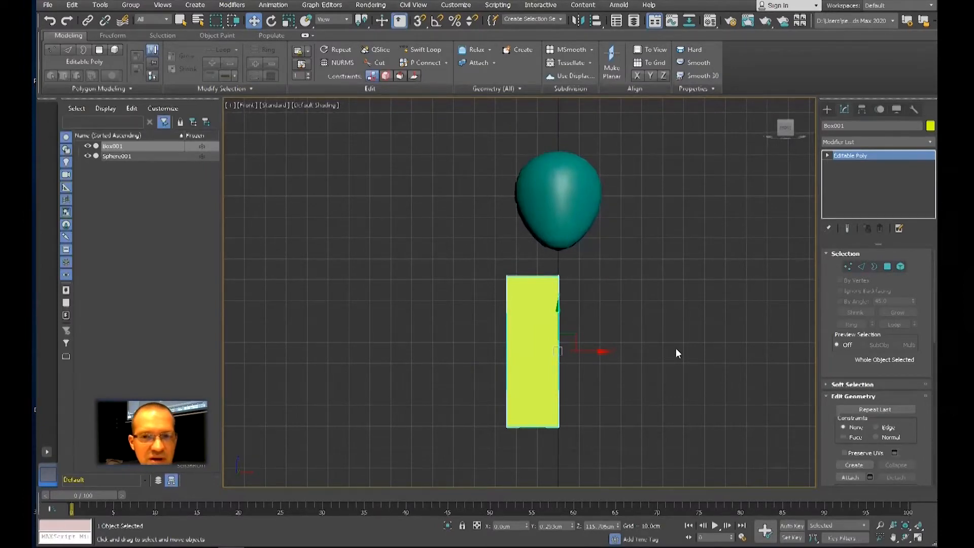
{"action": "key", "text": "p"}
{"action": "middle_click_drag", "start_coordinate": [631, 325], "coordinate": [596, 300], "text": "alt"}
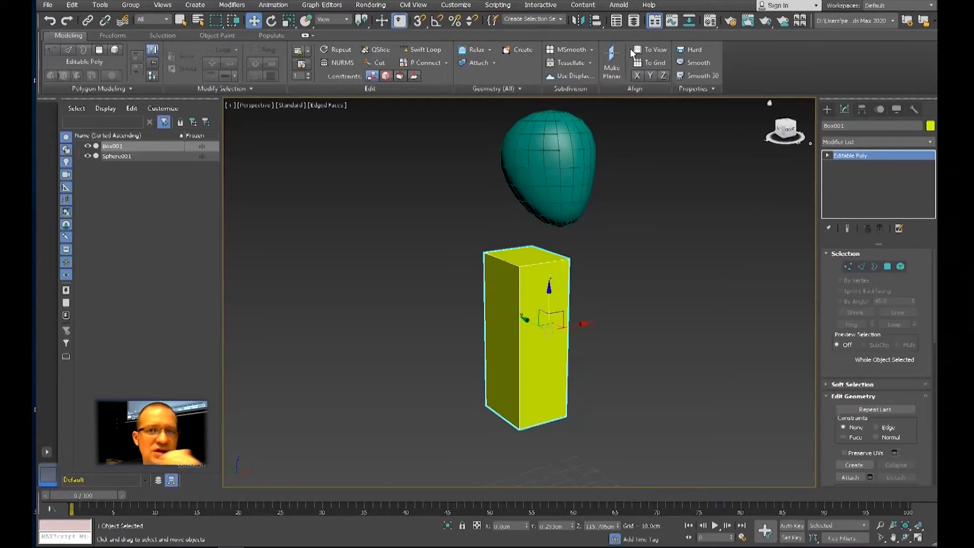
Step: Toggle the modeling ribbon off and back on, and try its minimized display
{"action": "left_click", "coordinate": [654, 21]}
{"action": "left_click", "coordinate": [654, 22]}
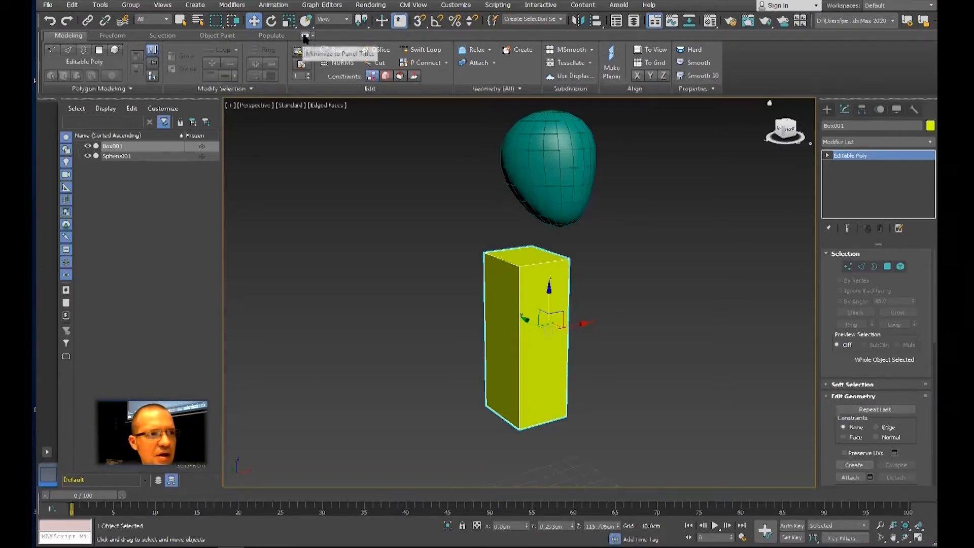
{"action": "left_click", "coordinate": [305, 37]}
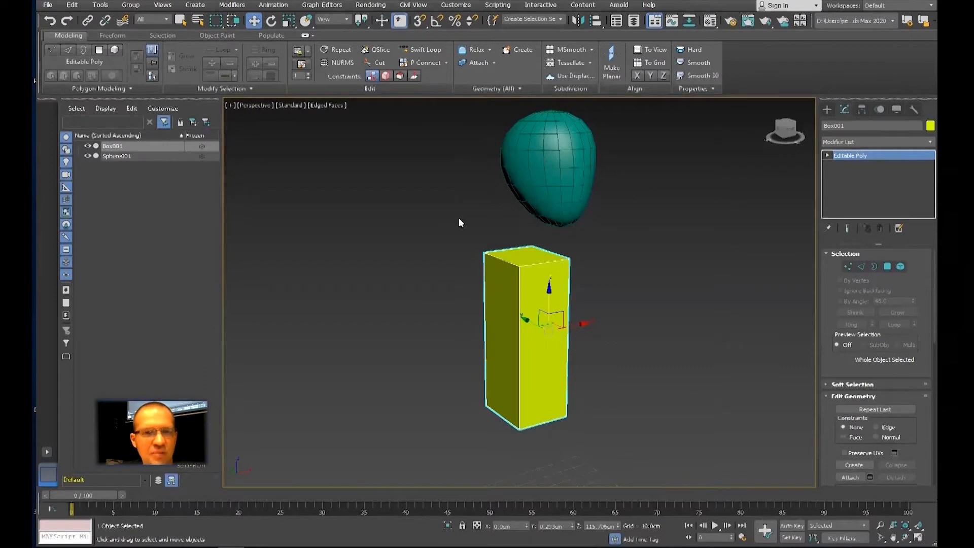
Step: Step through the box's Vertex, Edge, Border and Polygon sub-object levels
{"action": "left_click", "coordinate": [51, 50]}
{"action": "left_click", "coordinate": [68, 50]}
{"action": "left_click", "coordinate": [80, 49]}
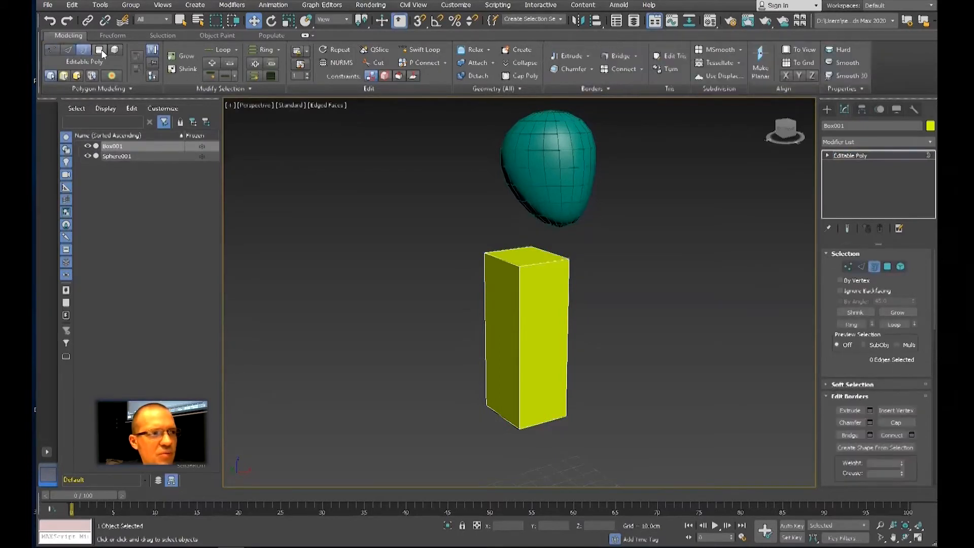
{"action": "left_click", "coordinate": [99, 49]}
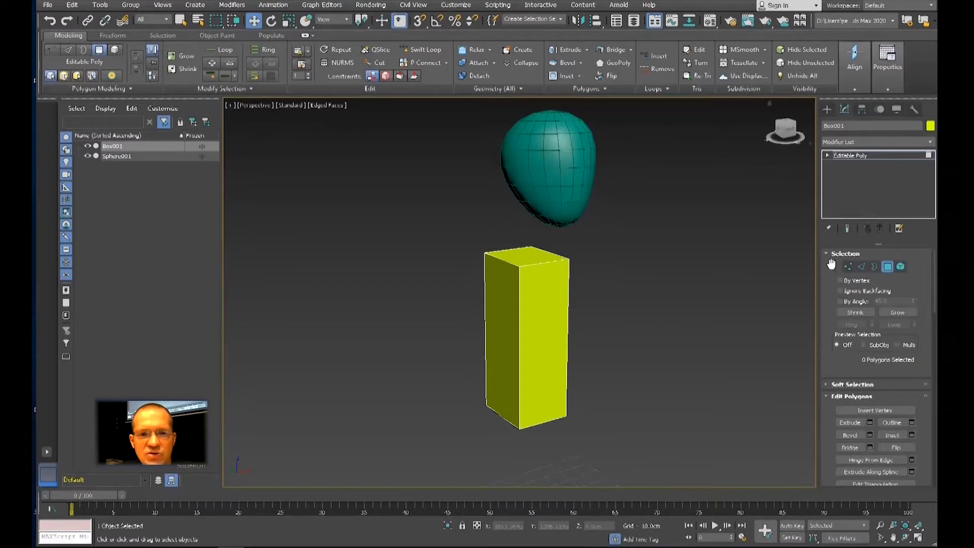
Step: Expand the box's Editable Poly sub-object levels and activate Edge editing
{"action": "left_click", "coordinate": [827, 156]}
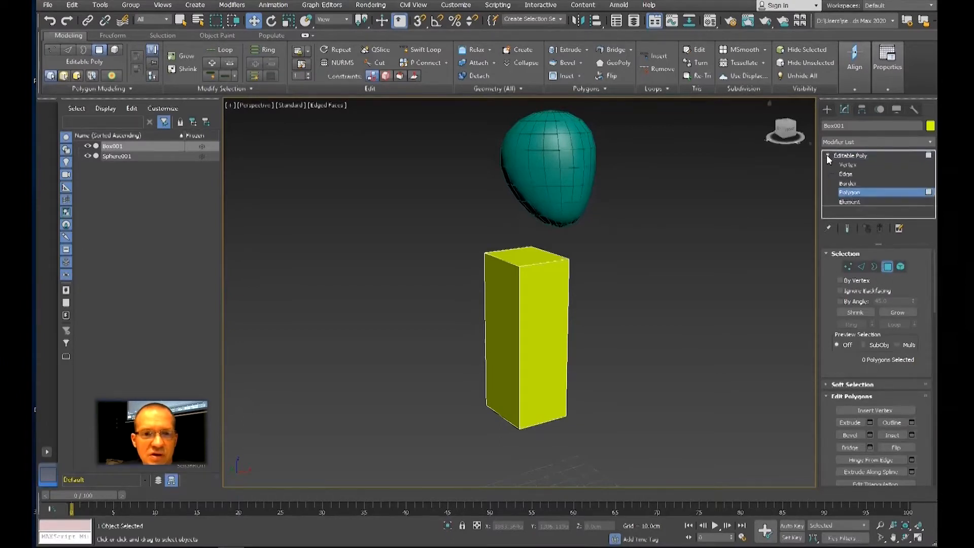
{"action": "left_click", "coordinate": [844, 165]}
{"action": "left_click", "coordinate": [844, 174]}
{"action": "left_click", "coordinate": [844, 183]}
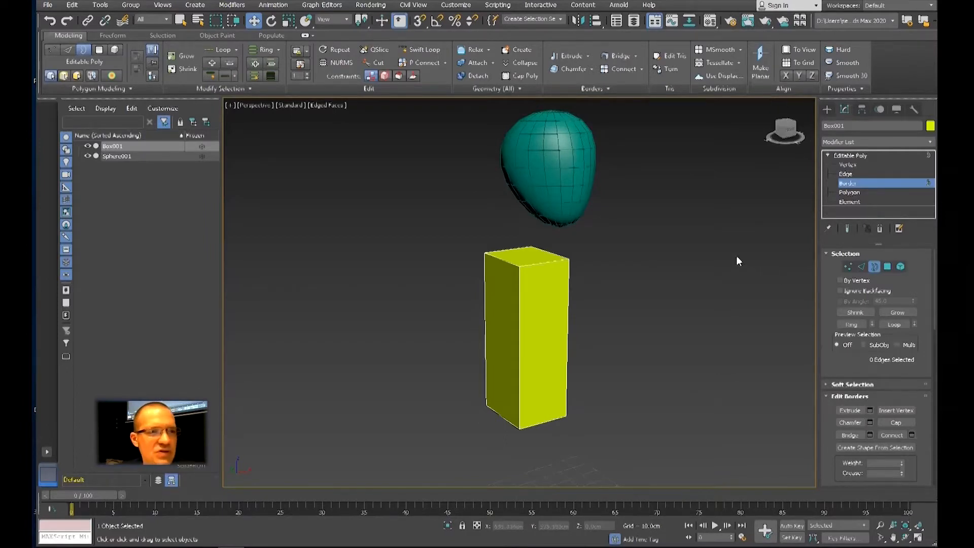
{"action": "left_click", "coordinate": [845, 174]}
{"action": "middle_click_drag", "start_coordinate": [650, 338], "coordinate": [669, 345], "text": "alt"}
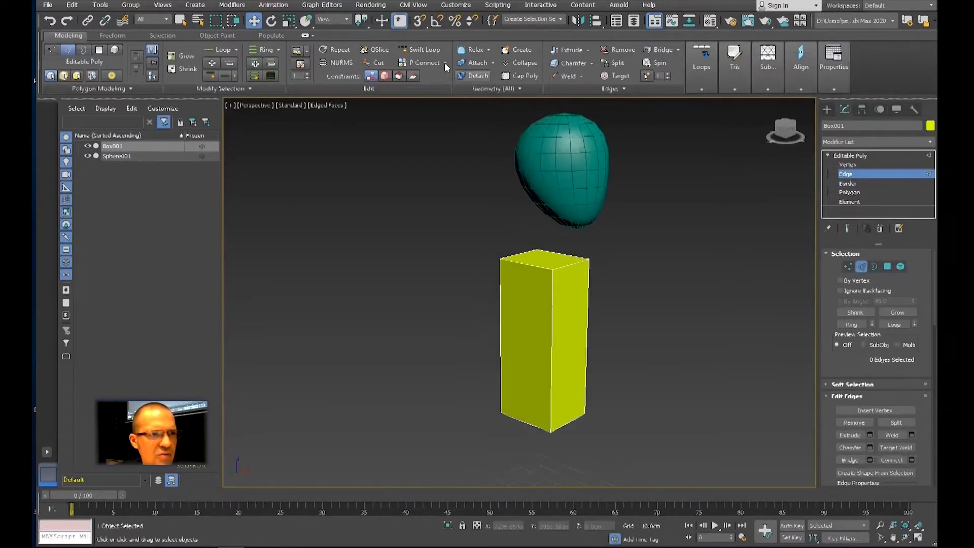
Step: Add two horizontal edge loops around the torso box with Swift Loop, splitting its height into three sections
{"action": "left_click", "coordinate": [423, 49]}
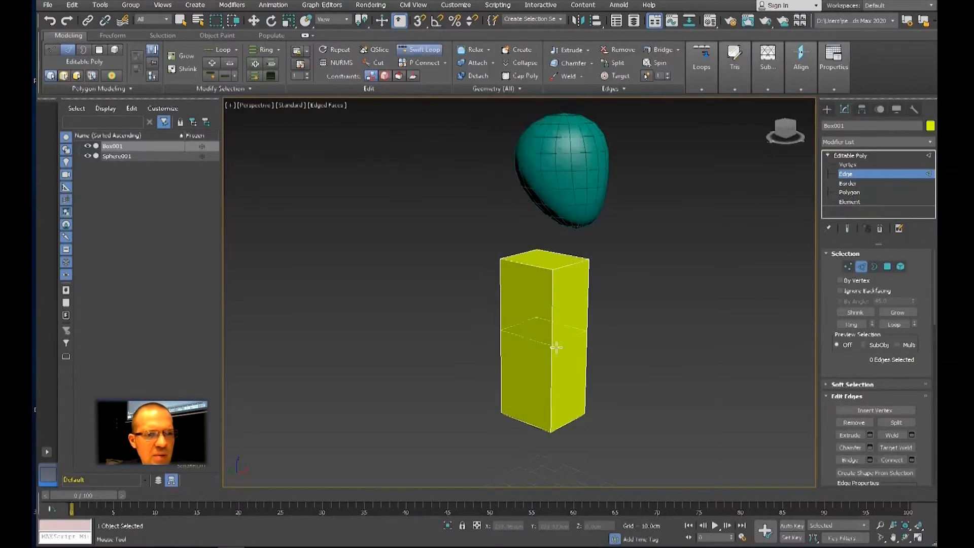
{"action": "left_click", "coordinate": [552, 322]}
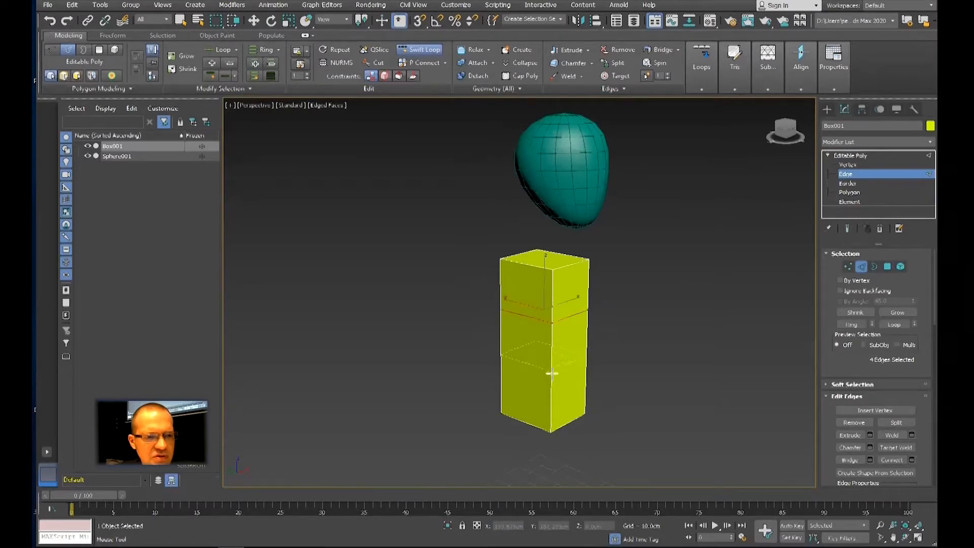
{"action": "left_click", "coordinate": [561, 373]}
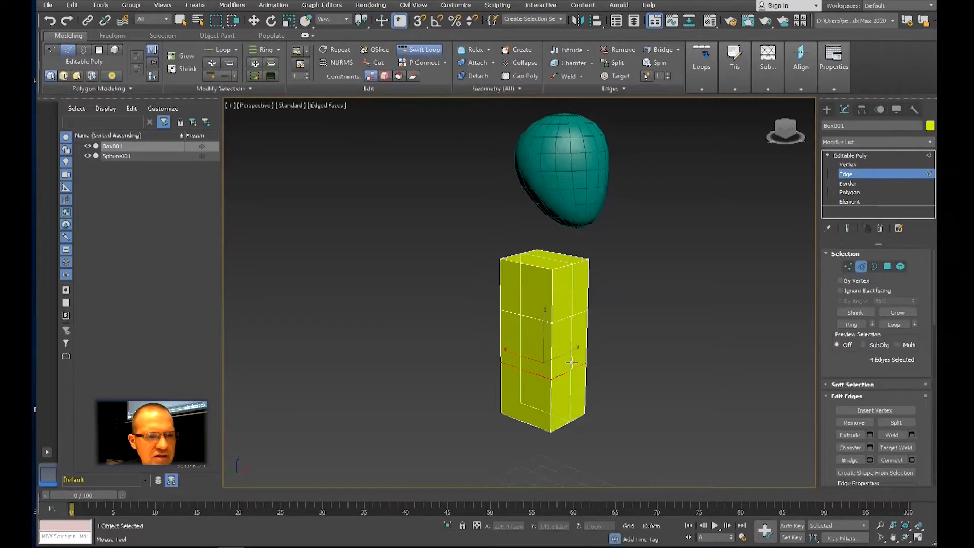
{"action": "middle_click_drag", "start_coordinate": [641, 320], "coordinate": [671, 333], "text": "alt"}
{"action": "key", "text": "w"}
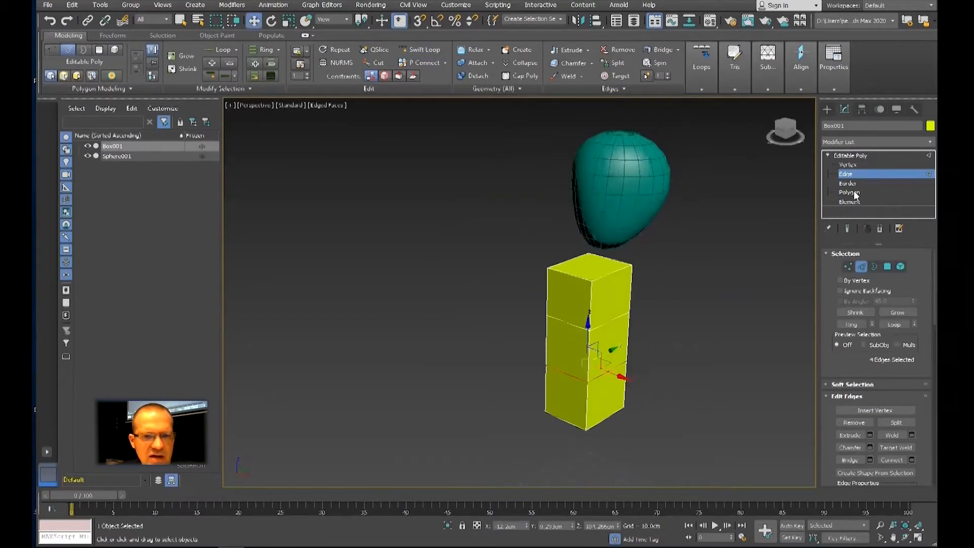
Step: Delete the three stacked polygons that form the +X side of the torso box
{"action": "left_click", "coordinate": [855, 193]}
{"action": "left_click", "coordinate": [616, 317]}
{"action": "left_click", "coordinate": [612, 344], "text": "ctrl"}
{"action": "left_click", "coordinate": [621, 389], "text": "ctrl"}
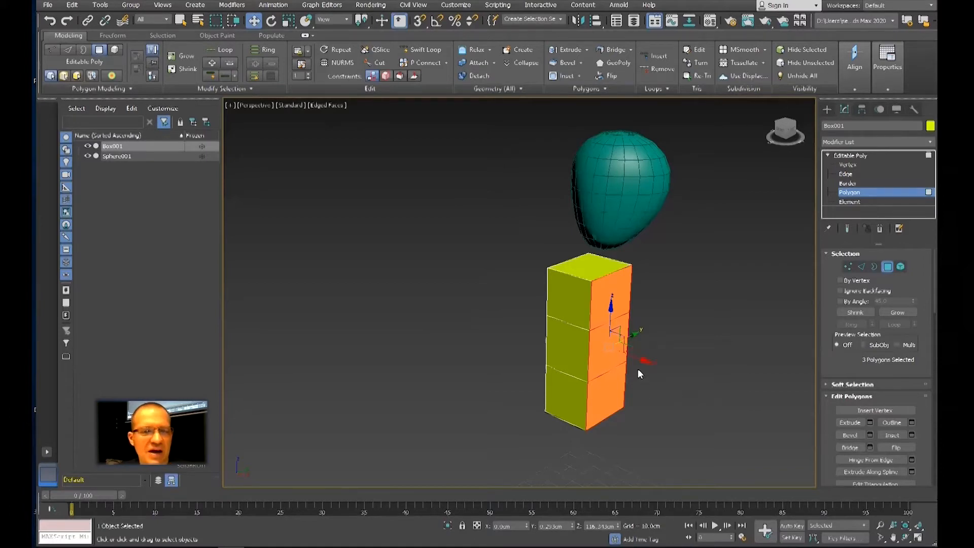
{"action": "left_click", "coordinate": [668, 315]}
{"action": "left_click", "coordinate": [612, 300]}
{"action": "left_click", "coordinate": [619, 348], "text": "ctrl"}
{"action": "left_click", "coordinate": [625, 396], "text": "ctrl"}
{"action": "middle_click_drag", "start_coordinate": [627, 398], "coordinate": [705, 336], "text": "alt"}
{"action": "scroll", "coordinate": [623, 379], "scroll_direction": "up", "scroll_amount": 3}
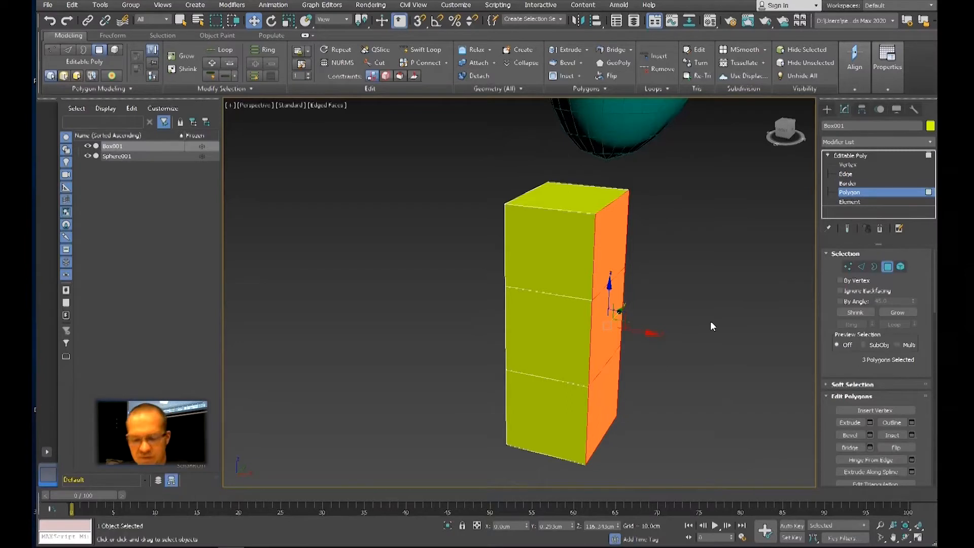
{"action": "left_click", "coordinate": [709, 322]}
{"action": "middle_click_drag", "start_coordinate": [693, 322], "coordinate": [717, 350], "text": "alt"}
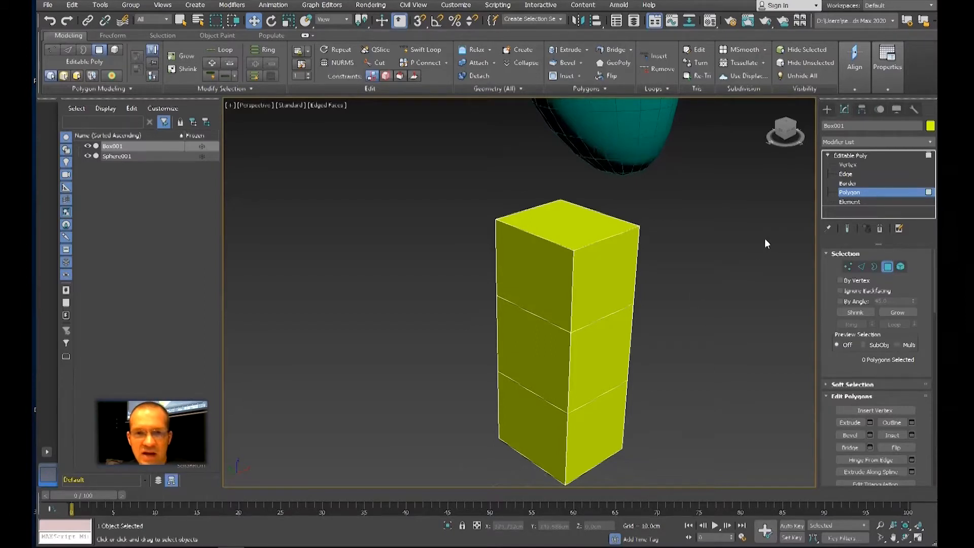
Step: Try both Delete and Remove on the box's top front corner vertex, undoing each attempt
{"action": "left_click", "coordinate": [847, 164]}
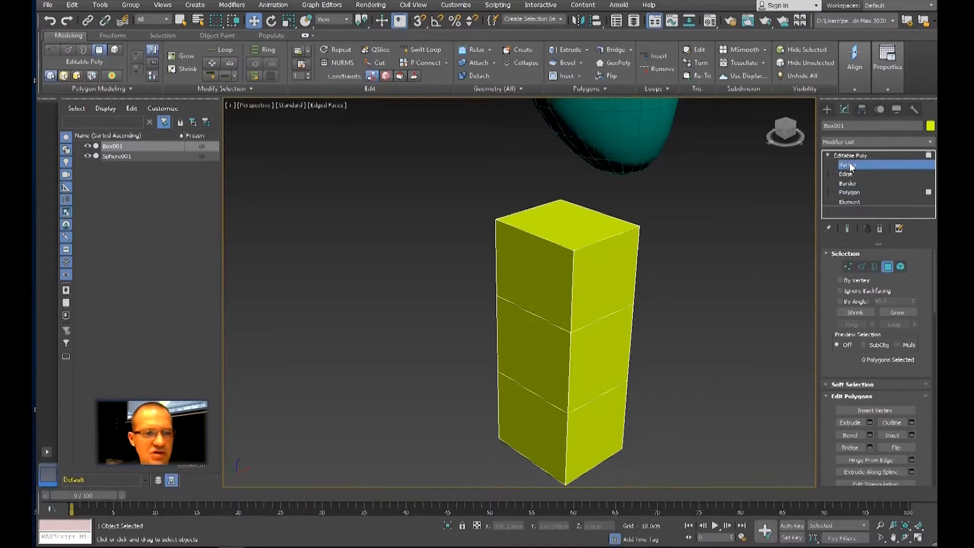
{"action": "left_click", "coordinate": [574, 248]}
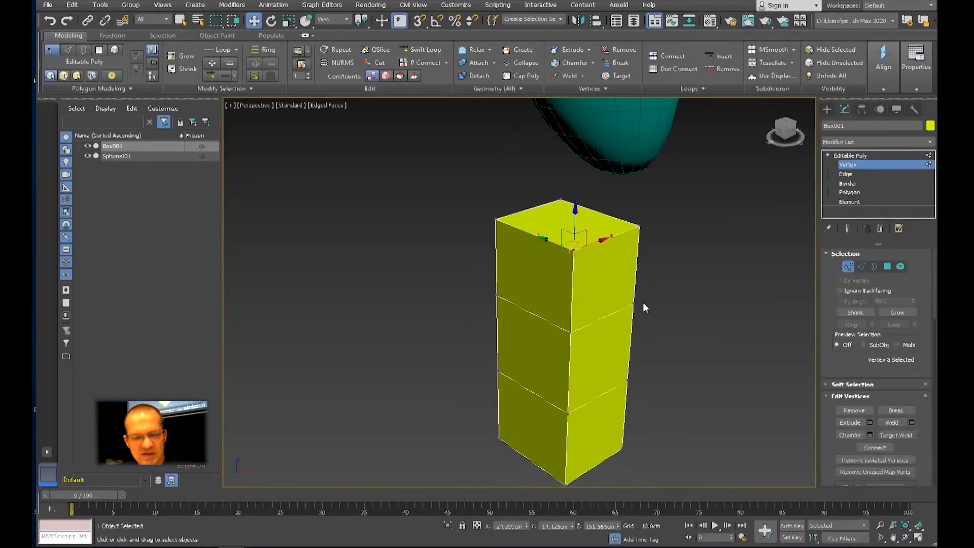
{"action": "key", "text": "Delete"}
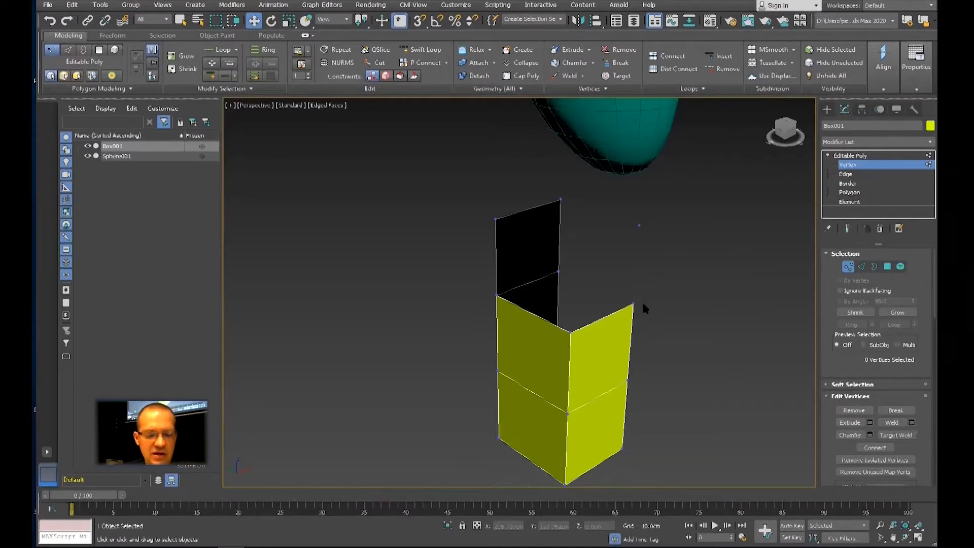
{"action": "key", "text": "ctrl+z"}
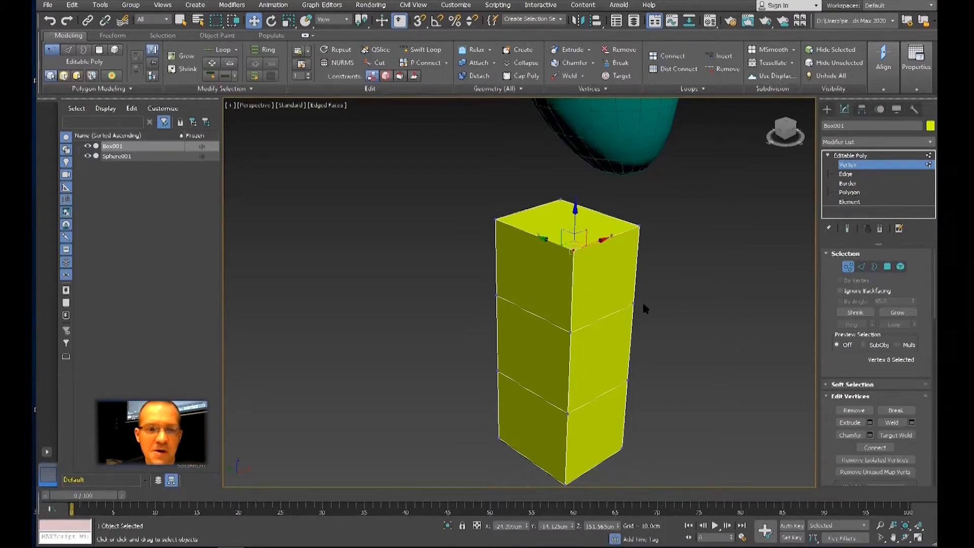
{"action": "right_click", "coordinate": [639, 268]}
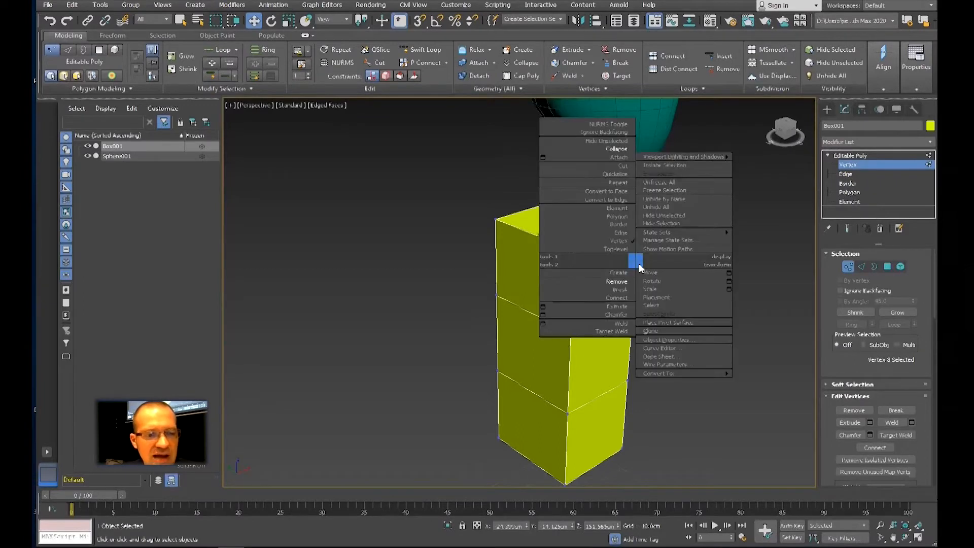
{"action": "left_click", "coordinate": [616, 281]}
{"action": "middle_click_drag", "start_coordinate": [637, 313], "coordinate": [658, 302], "text": "alt"}
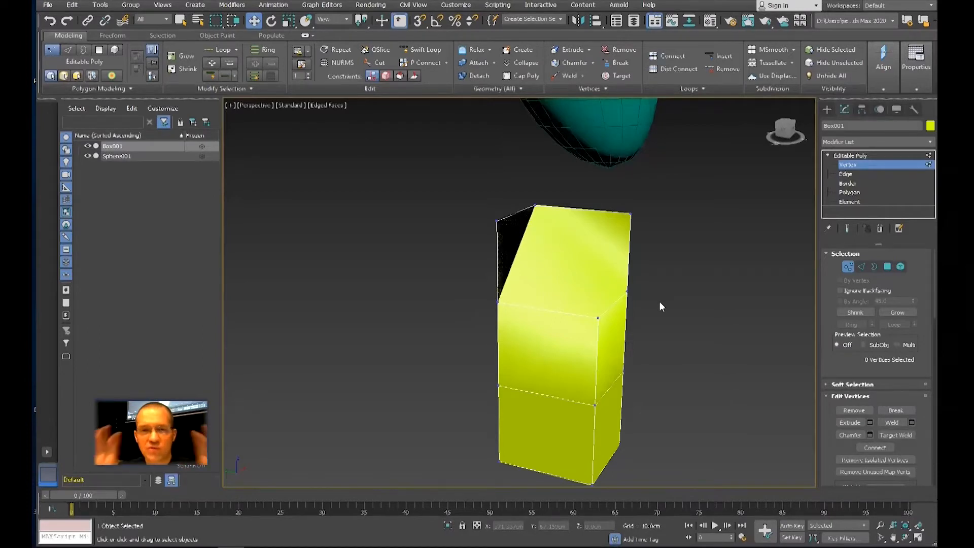
{"action": "key", "text": "ctrl+z"}
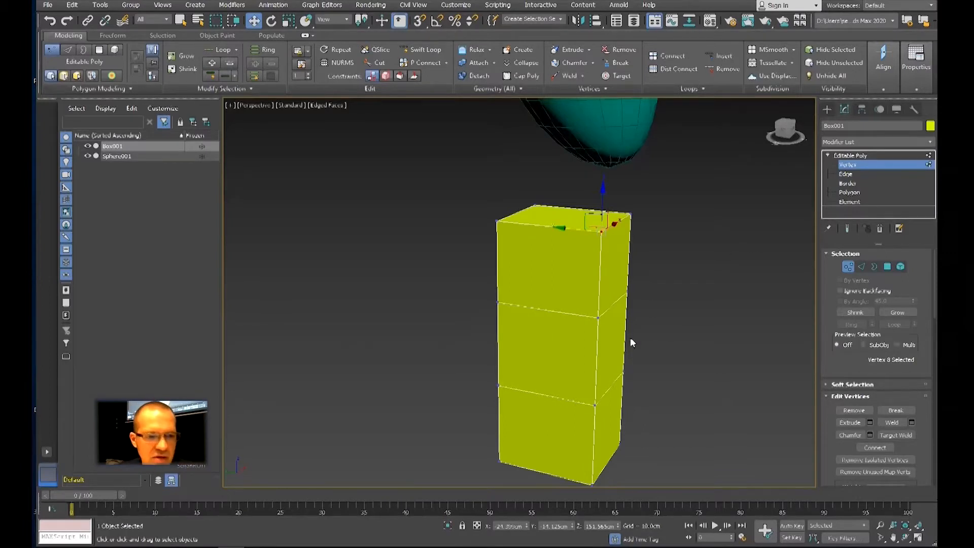
Step: Try both Remove and Delete on the middle vertical edge at the box's front corner, undoing each attempt
{"action": "key", "text": "2"}
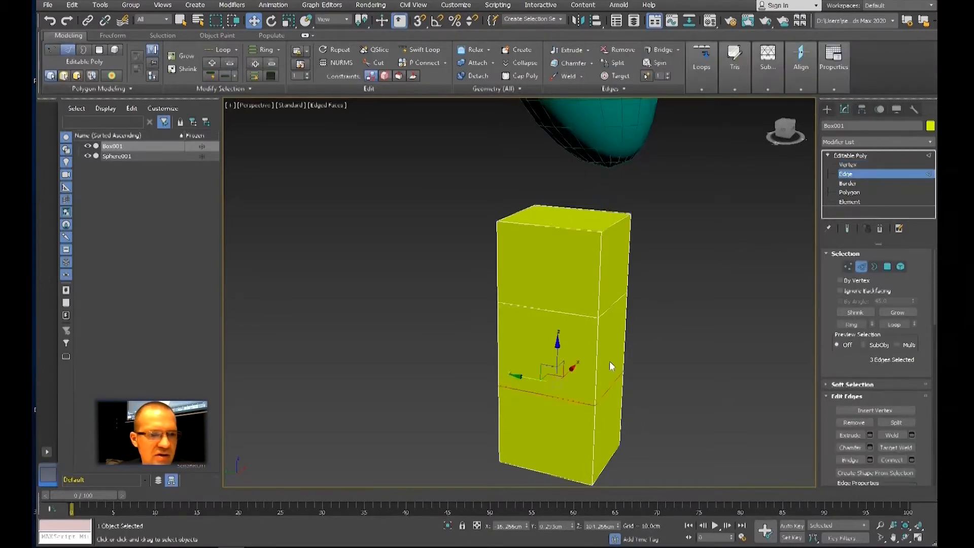
{"action": "left_click", "coordinate": [599, 355]}
{"action": "right_click", "coordinate": [596, 364]}
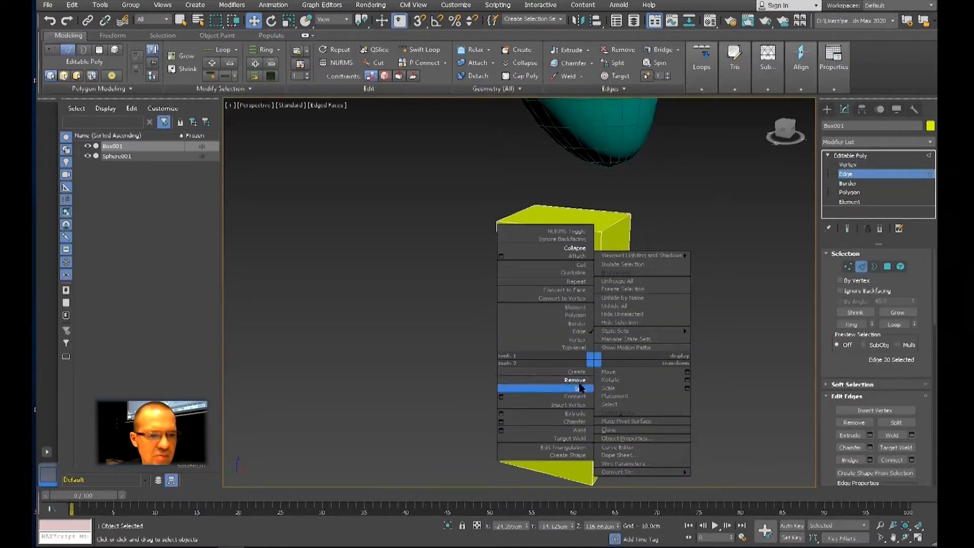
{"action": "left_click", "coordinate": [577, 380]}
{"action": "middle_click_drag", "start_coordinate": [702, 395], "coordinate": [642, 374], "text": "alt"}
{"action": "key", "text": "ctrl+z"}
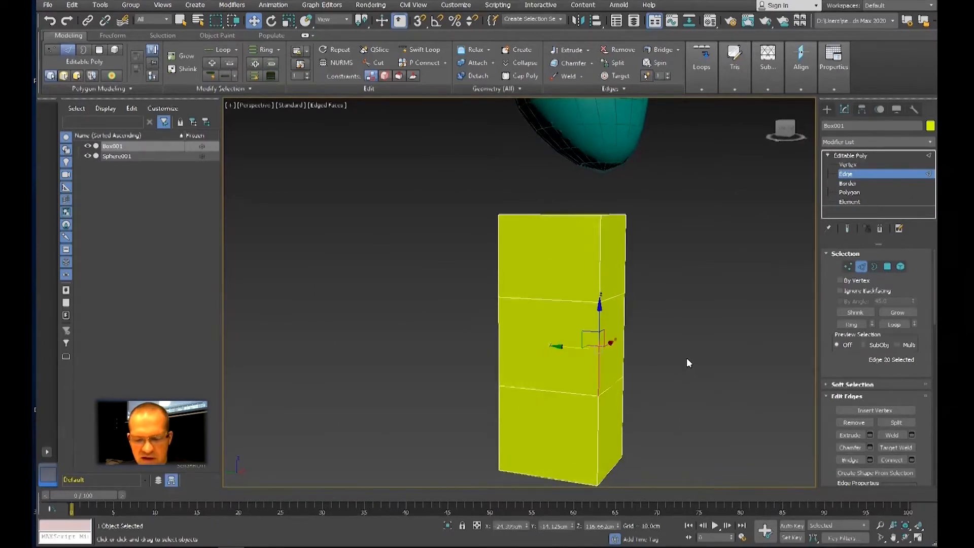
{"action": "key", "text": "Delete"}
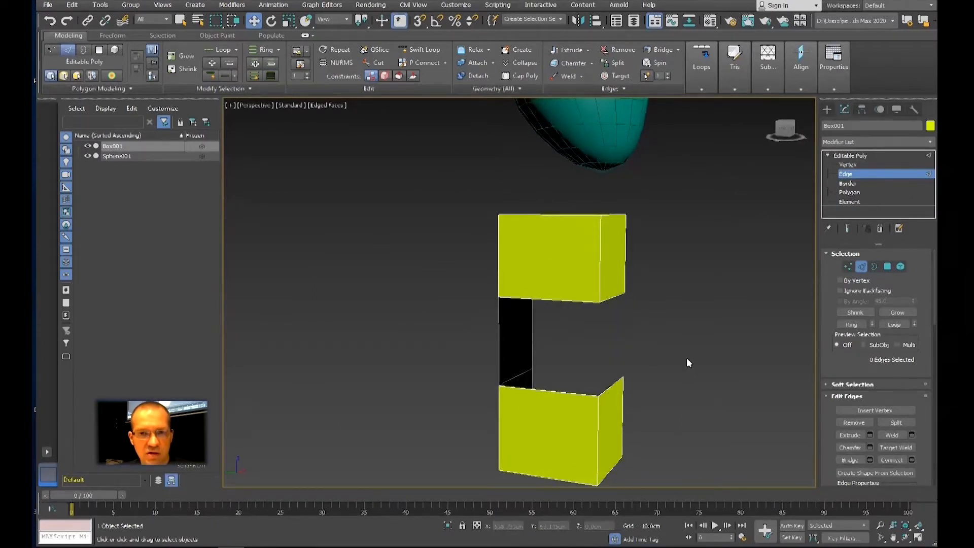
{"action": "key", "text": "ctrl+z"}
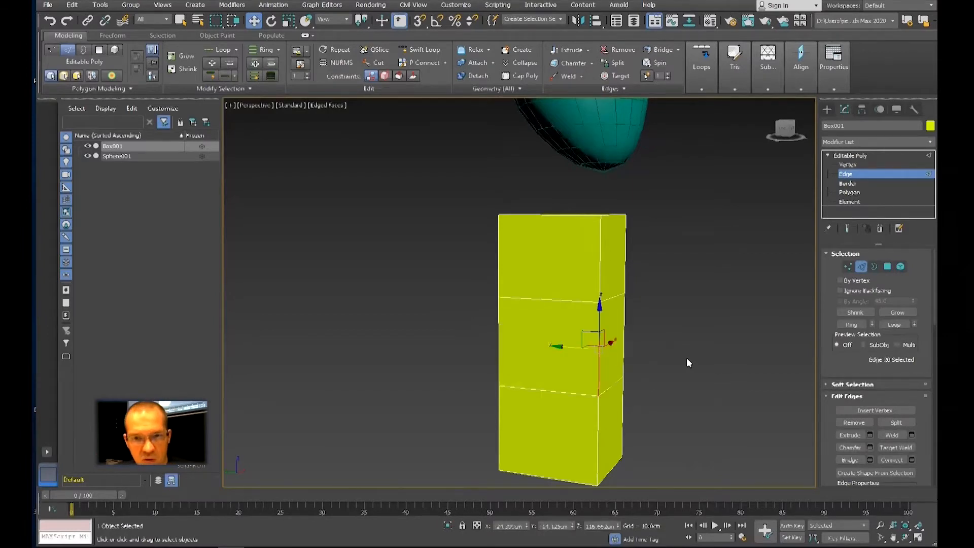
Step: Apply a Symmetry modifier to the whole open-sided box and set its mirror axis to Z
{"action": "middle_click_drag", "start_coordinate": [750, 352], "coordinate": [713, 303], "text": "alt"}
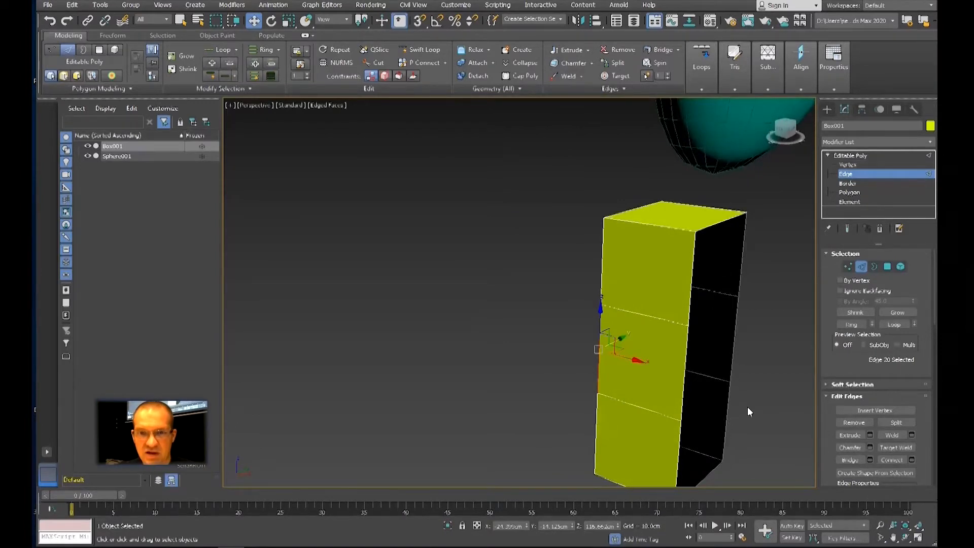
{"action": "middle_click_drag", "start_coordinate": [750, 408], "coordinate": [717, 397]}
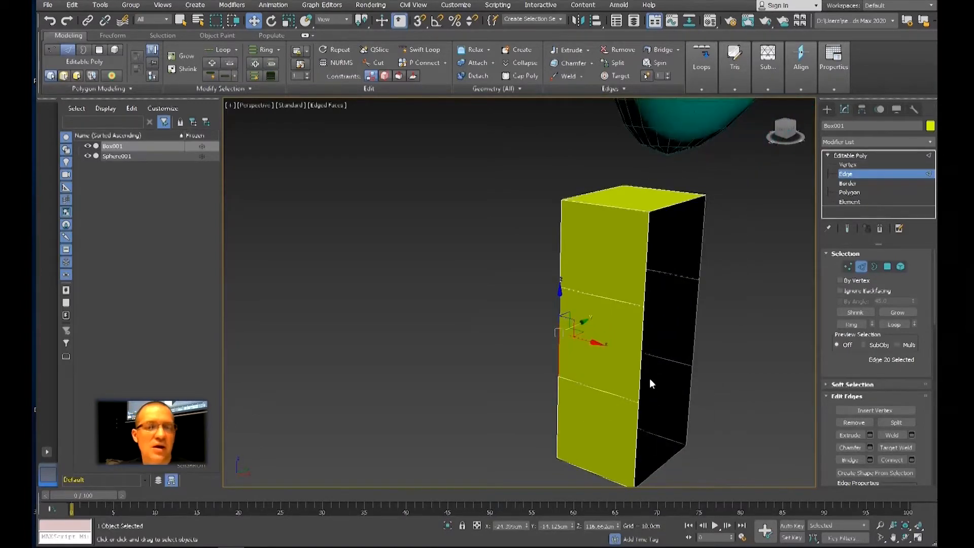
{"action": "middle_click_drag", "start_coordinate": [649, 379], "coordinate": [672, 383], "text": "alt"}
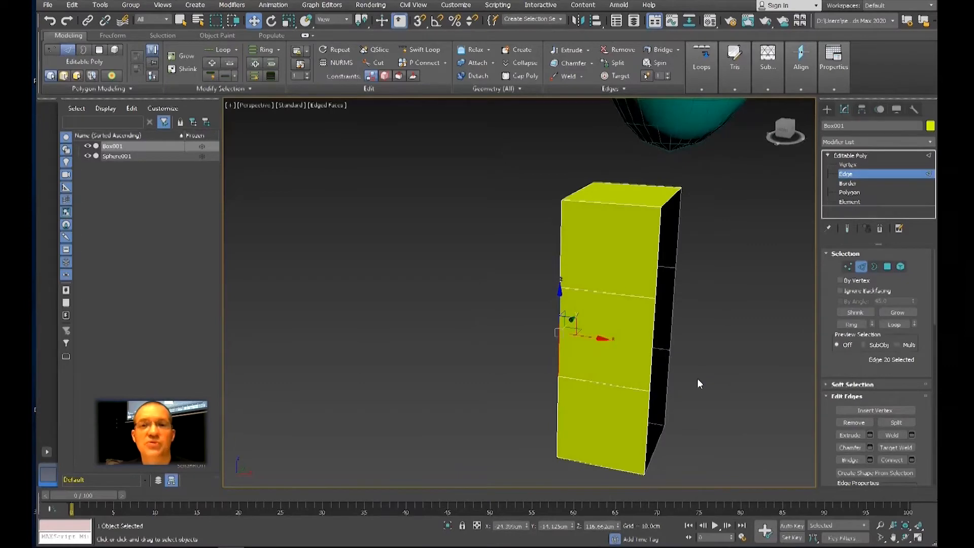
{"action": "middle_click_drag", "start_coordinate": [682, 378], "coordinate": [760, 280], "text": "alt"}
{"action": "left_click", "coordinate": [854, 156]}
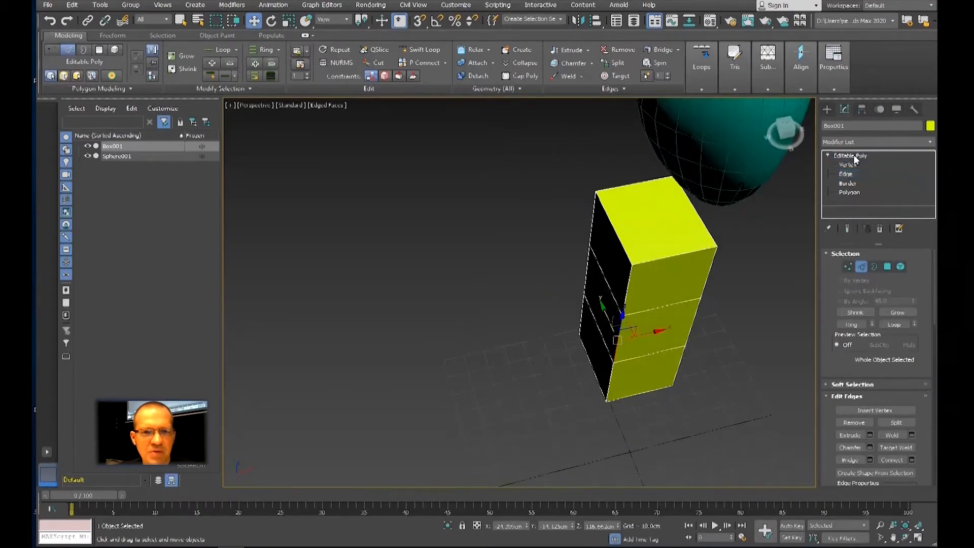
{"action": "left_click", "coordinate": [854, 141]}
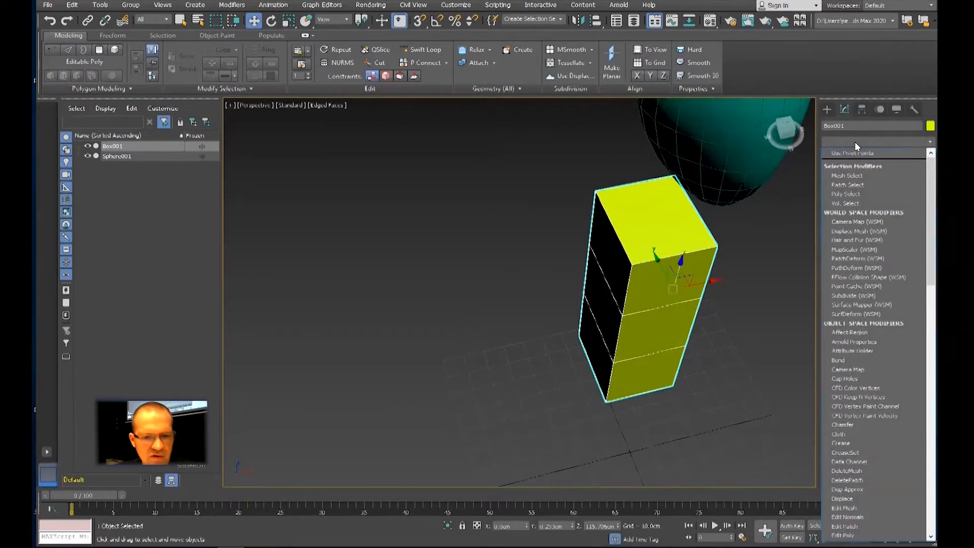
{"action": "key", "text": "s"}
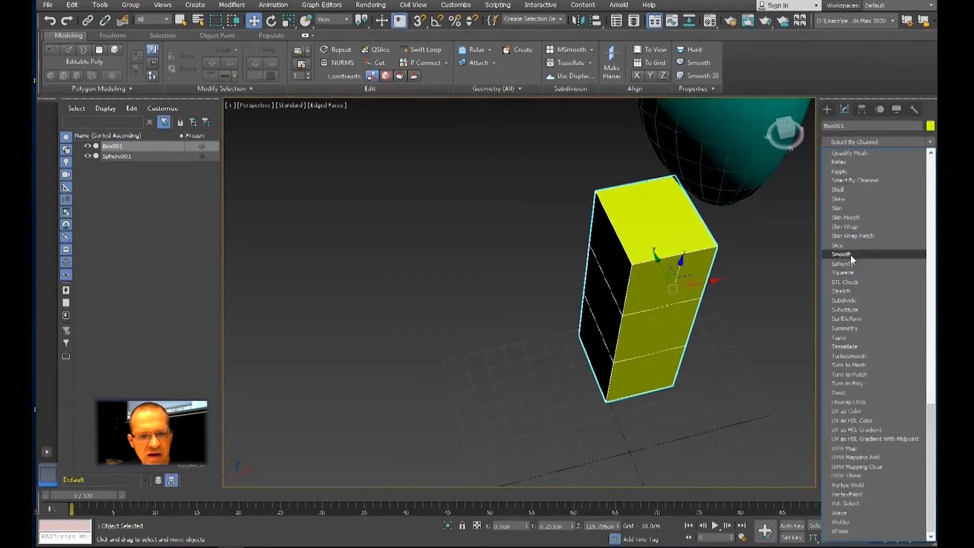
{"action": "left_click", "coordinate": [856, 328]}
{"action": "middle_click_drag", "start_coordinate": [665, 357], "coordinate": [646, 342], "text": "alt"}
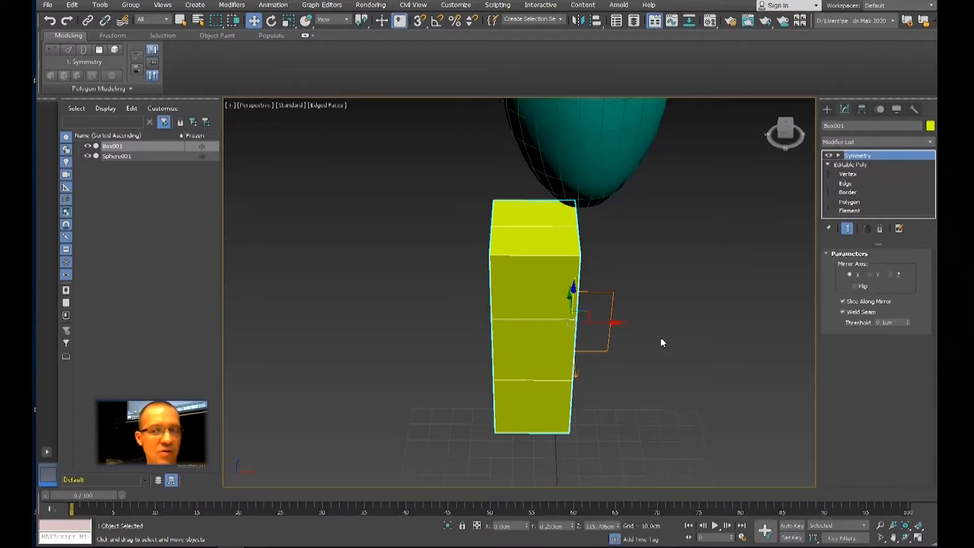
{"action": "left_click", "coordinate": [892, 276]}
{"action": "mouse_move", "coordinate": [666, 340]}
{"action": "middle_mouse_down", "text": "alt"}
{"action": "mouse_move", "coordinate": [694, 334]}
{"action": "mouse_move", "coordinate": [668, 332]}
{"action": "middle_mouse_up", "text": "alt"}
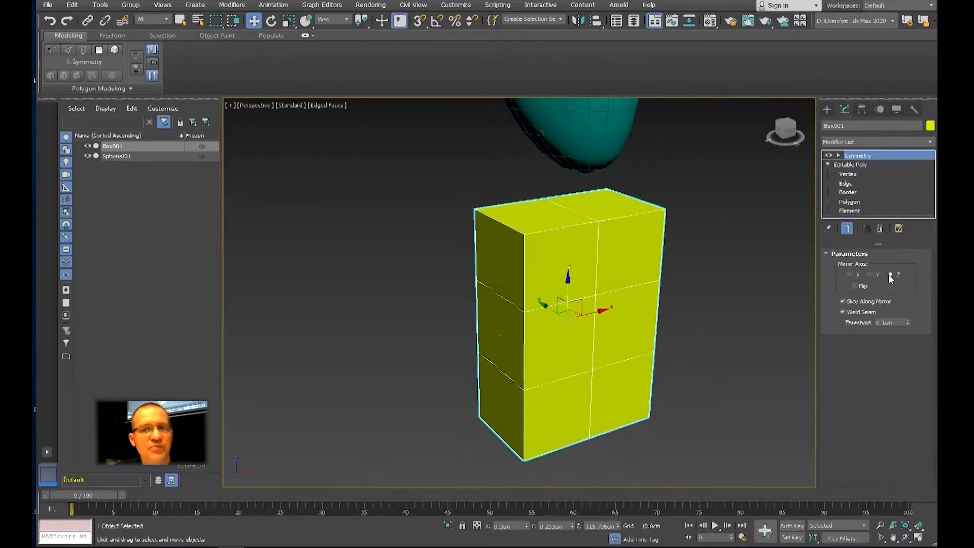
Step: Try the Symmetry modifier's Flip option, turn it back off, and view the mirrored torso with the head
{"action": "left_click", "coordinate": [855, 287]}
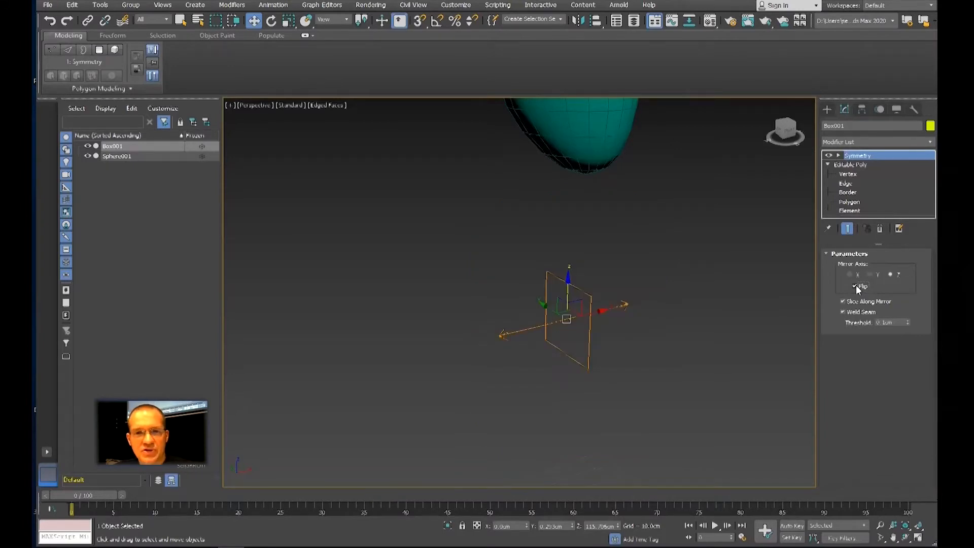
{"action": "left_click", "coordinate": [856, 286]}
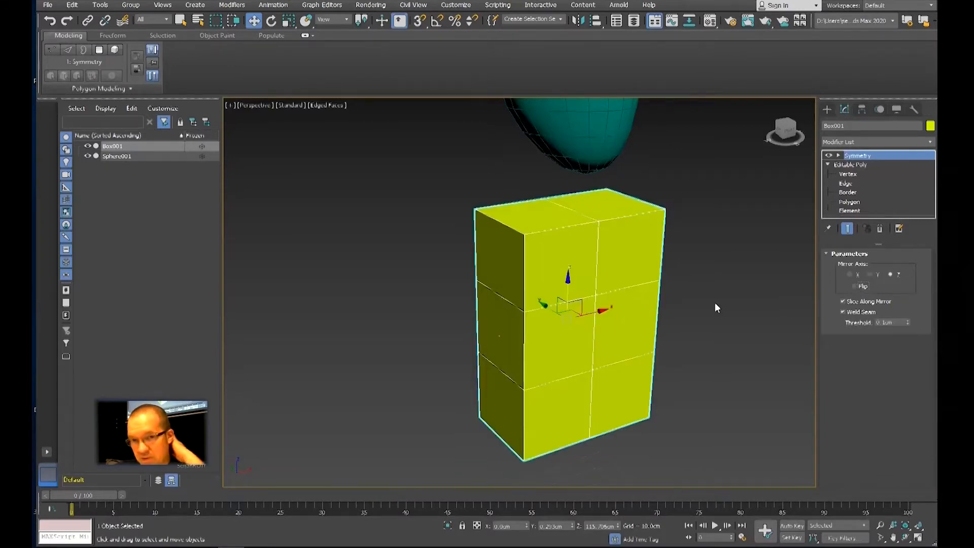
{"action": "scroll", "coordinate": [713, 317], "scroll_direction": "down", "scroll_amount": 6}
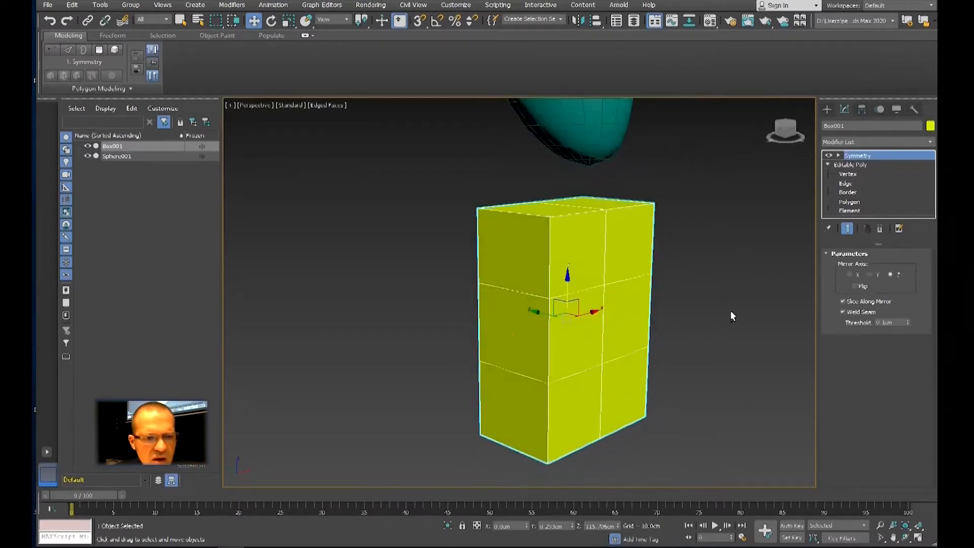
{"action": "scroll", "coordinate": [705, 341], "scroll_direction": "up", "scroll_amount": 4}
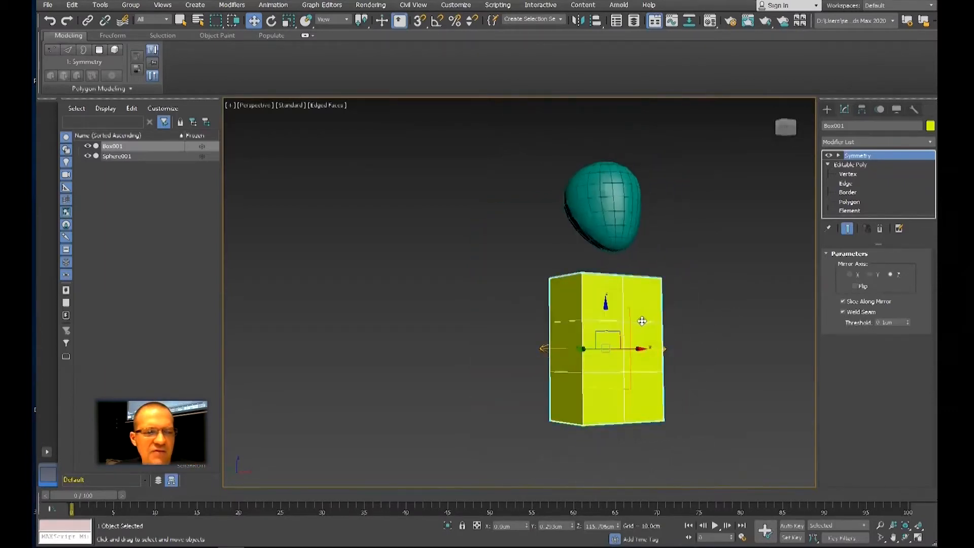
{"action": "middle_click_drag", "start_coordinate": [622, 312], "coordinate": [668, 301], "text": "alt"}
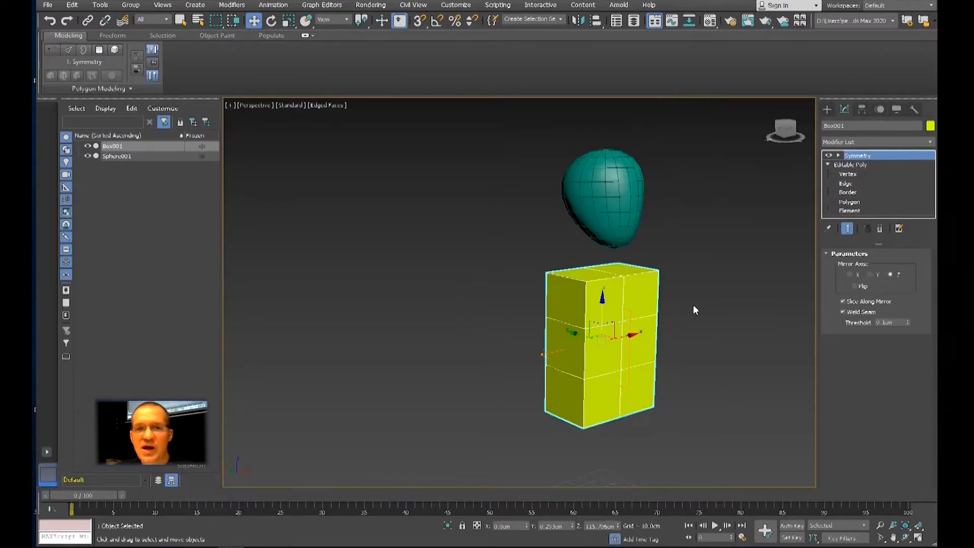
Step: Move the two bottom outer vertices of the half torso outward along X to about -31.1 cm
{"action": "left_click", "coordinate": [847, 174]}
{"action": "middle_click_drag", "start_coordinate": [680, 444], "coordinate": [554, 412], "text": "alt"}
{"action": "left_click_drag", "start_coordinate": [554, 412], "coordinate": [594, 446]}
{"action": "mouse_move", "coordinate": [593, 445]}
{"action": "middle_mouse_down", "text": "alt"}
{"action": "mouse_move", "coordinate": [659, 422]}
{"action": "mouse_move", "coordinate": [599, 437]}
{"action": "middle_mouse_up", "text": "alt"}
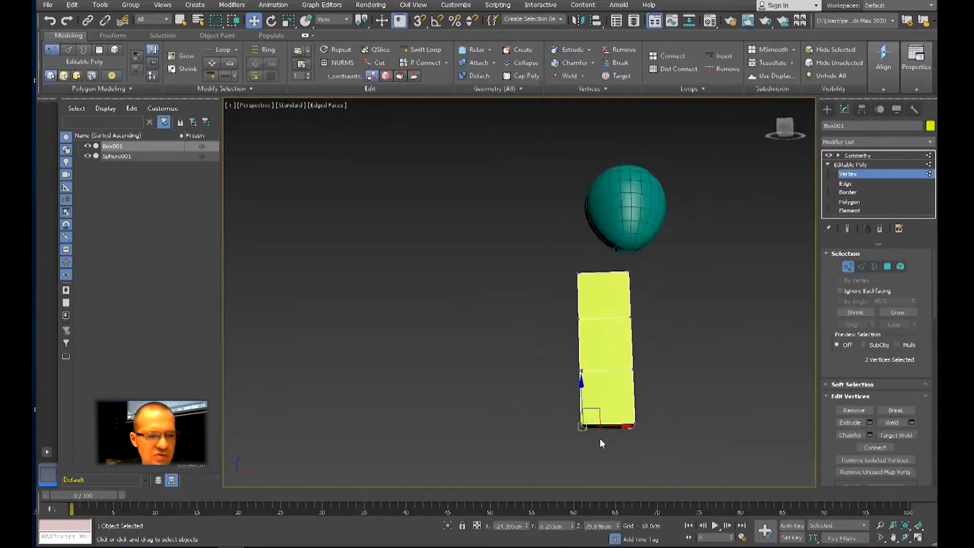
{"action": "left_click_drag", "start_coordinate": [615, 426], "coordinate": [600, 427]}
{"action": "middle_click_drag", "start_coordinate": [591, 441], "coordinate": [663, 433], "text": "alt"}
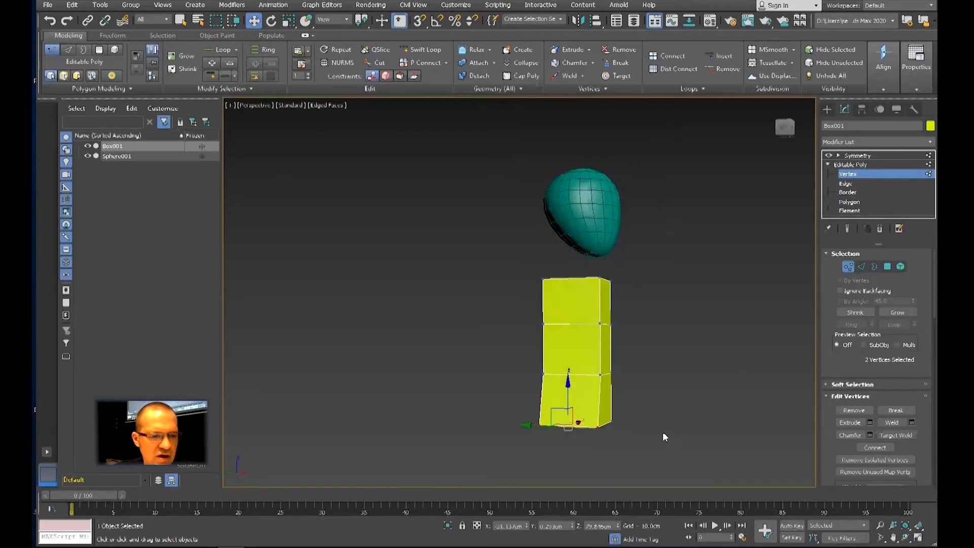
Step: Pull the lower front vertices of the half torso forward and show the end result with the symmetry applied
{"action": "left_click_drag", "start_coordinate": [589, 446], "coordinate": [593, 425]}
{"action": "middle_click_drag", "start_coordinate": [592, 425], "coordinate": [619, 422], "text": "alt"}
{"action": "left_click_drag", "start_coordinate": [626, 366], "coordinate": [738, 395]}
{"action": "middle_click_drag", "start_coordinate": [738, 396], "coordinate": [818, 263], "text": "alt"}
{"action": "left_click", "coordinate": [846, 229]}
Step: Pull the two bottom back vertices of the torso outward along Y to about 17.9 cm
{"action": "middle_click_drag", "start_coordinate": [769, 324], "coordinate": [665, 348], "text": "alt"}
{"action": "middle_click_drag", "start_coordinate": [525, 426], "coordinate": [520, 425], "text": "alt"}
{"action": "left_click_drag", "start_coordinate": [521, 409], "coordinate": [518, 429]}
{"action": "middle_click_drag", "start_coordinate": [533, 431], "coordinate": [537, 405], "text": "alt"}
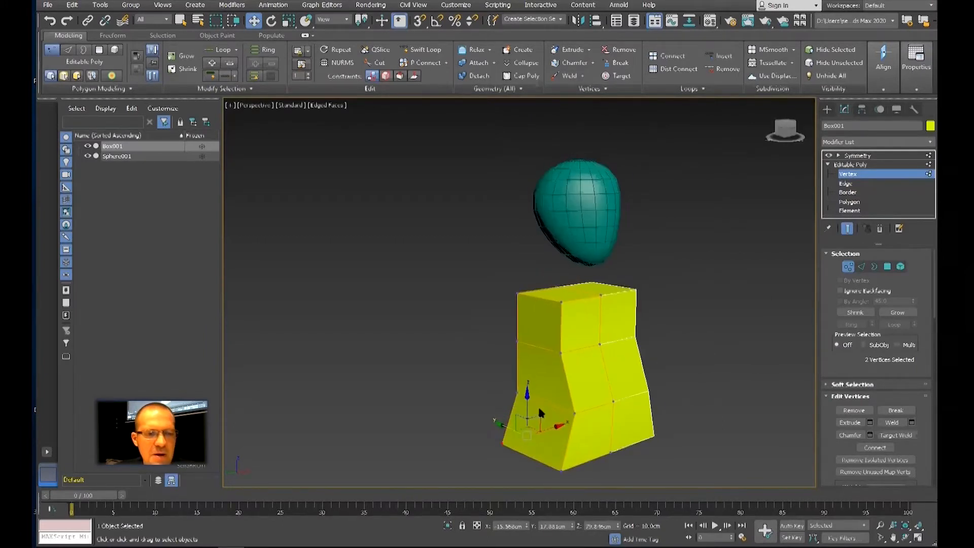
Step: Add a TurboSmooth modifier above Symmetry on the box torso
{"action": "left_click", "coordinate": [857, 174]}
{"action": "left_click", "coordinate": [857, 155]}
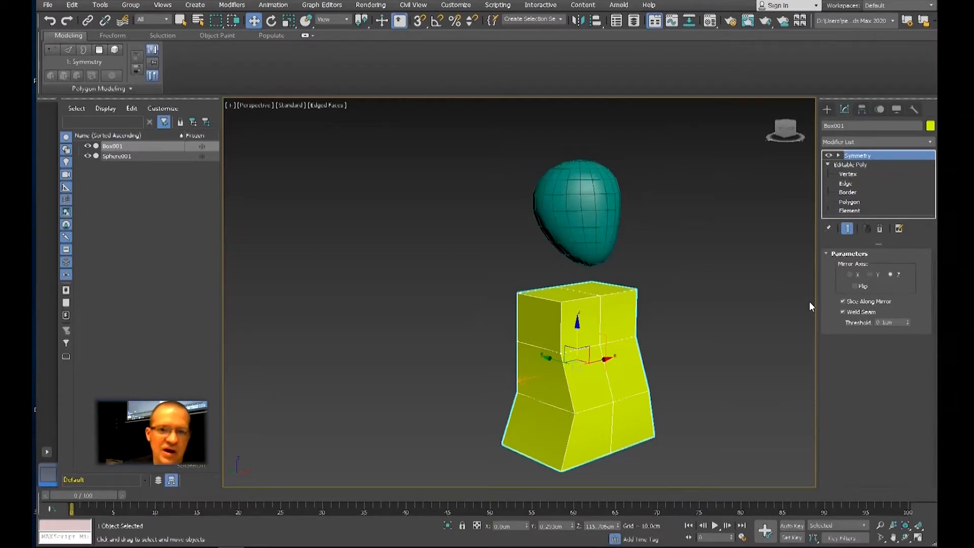
{"action": "left_click", "coordinate": [882, 142]}
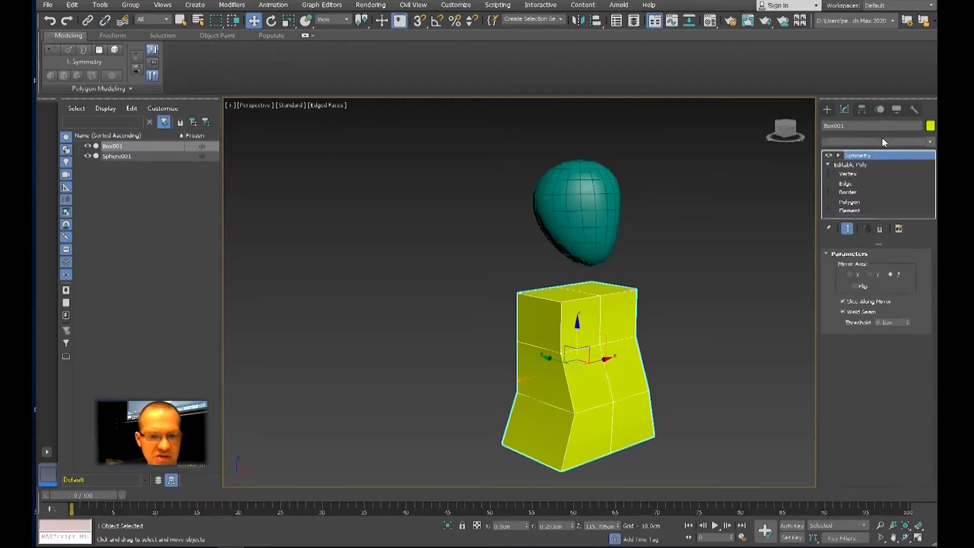
{"action": "key", "text": "t"}
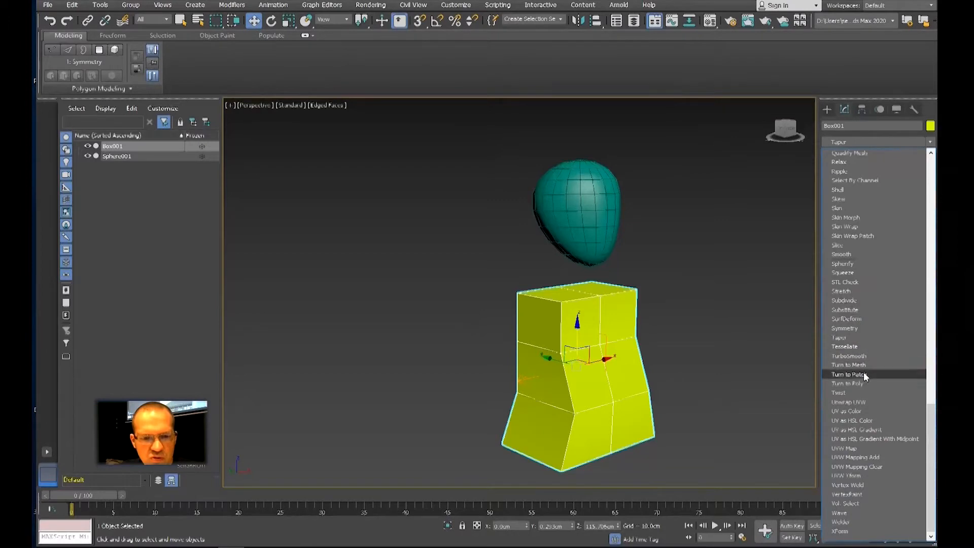
{"action": "left_click", "coordinate": [858, 355]}
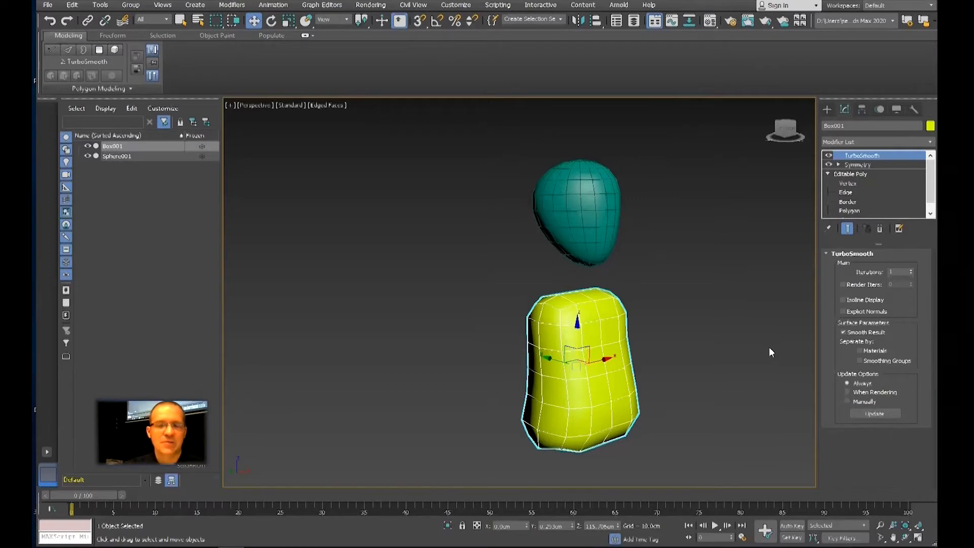
Step: Review the Editable Poly, Symmetry and TurboSmooth levels of the torso's modifier stack in order
{"action": "left_click", "coordinate": [853, 173]}
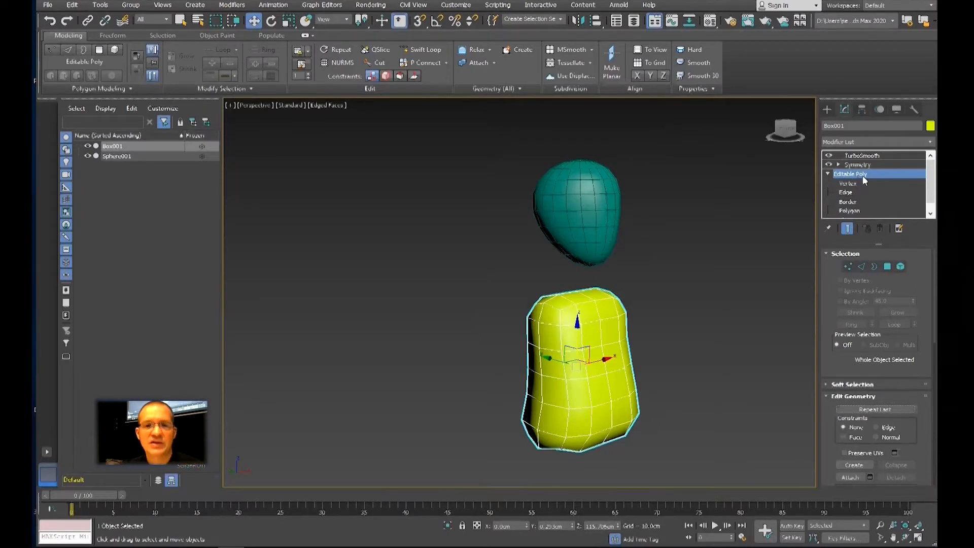
{"action": "left_click", "coordinate": [864, 165]}
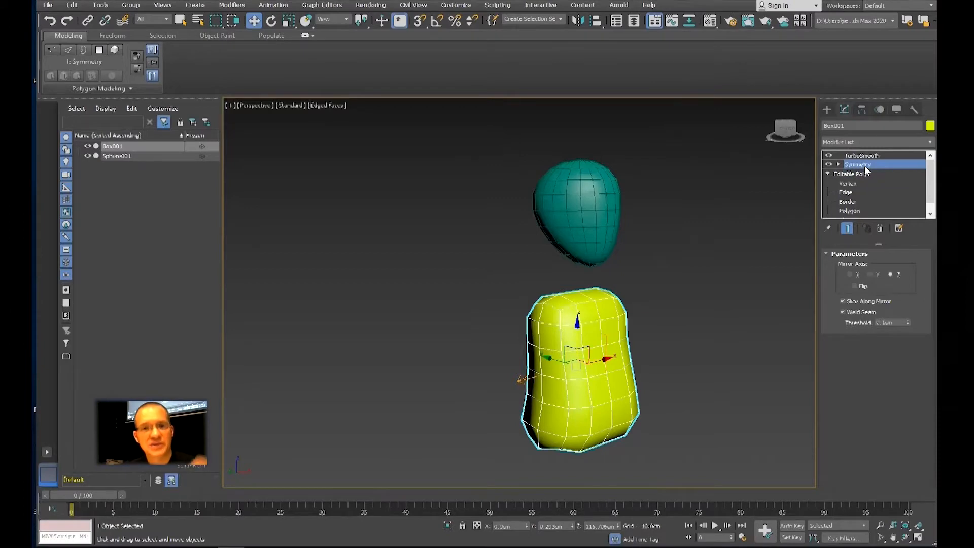
{"action": "left_click", "coordinate": [862, 157]}
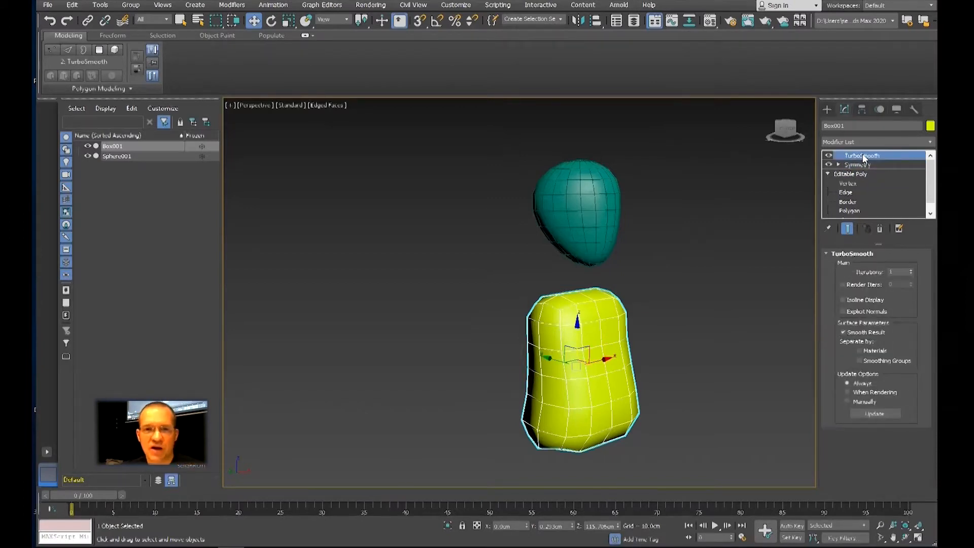
Step: Try TurboSmooth below Symmetry in the stack and hide Symmetry to inspect the open side of the half torso
{"action": "mouse_move", "coordinate": [864, 158]}
{"action": "left_mouse_down"}
{"action": "mouse_move", "coordinate": [866, 176]}
{"action": "mouse_move", "coordinate": [856, 168]}
{"action": "left_mouse_up"}
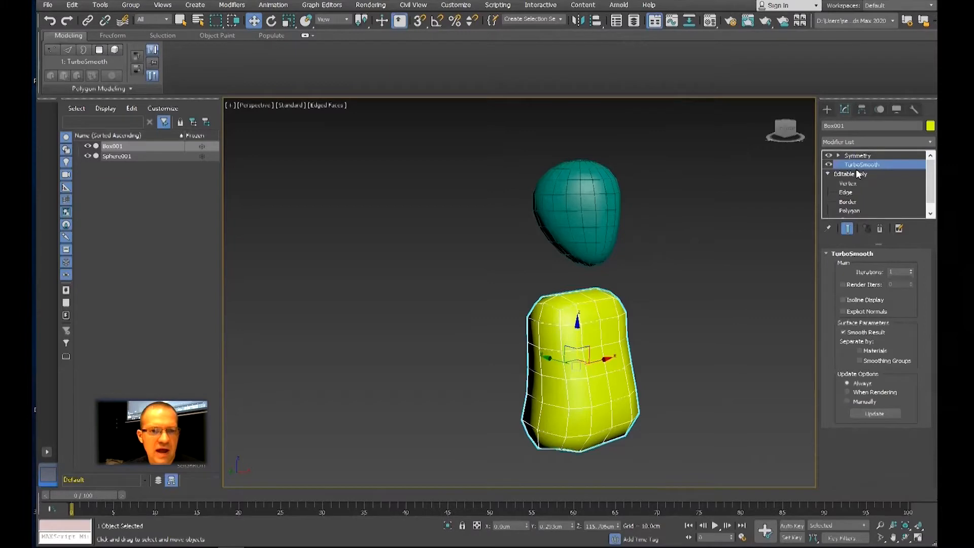
{"action": "left_click", "coordinate": [828, 155]}
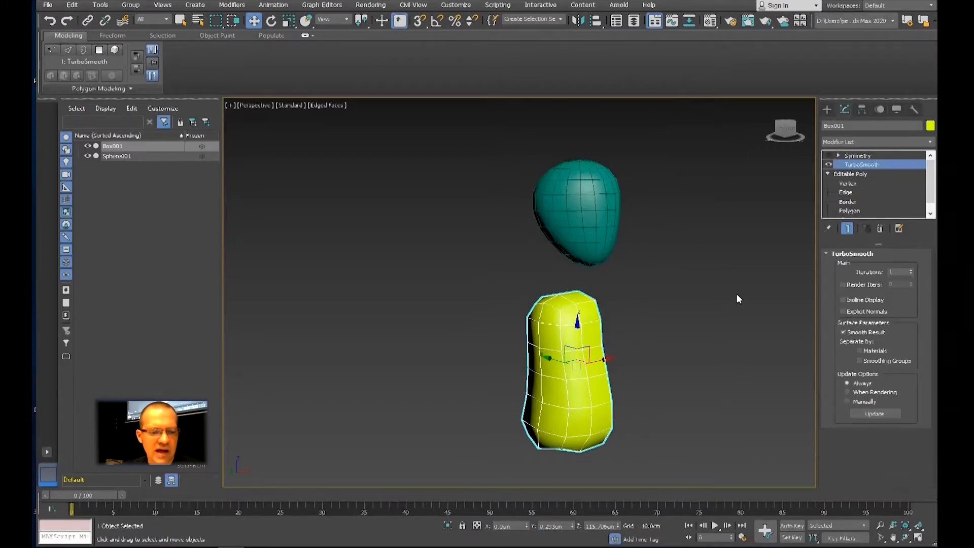
{"action": "middle_click_drag", "start_coordinate": [732, 297], "coordinate": [528, 242], "text": "alt"}
{"action": "scroll", "coordinate": [624, 327], "scroll_direction": "up", "scroll_amount": 5}
{"action": "scroll", "coordinate": [556, 285], "scroll_direction": "down", "scroll_amount": 5}
{"action": "scroll", "coordinate": [564, 243], "scroll_direction": "up", "scroll_amount": 3}
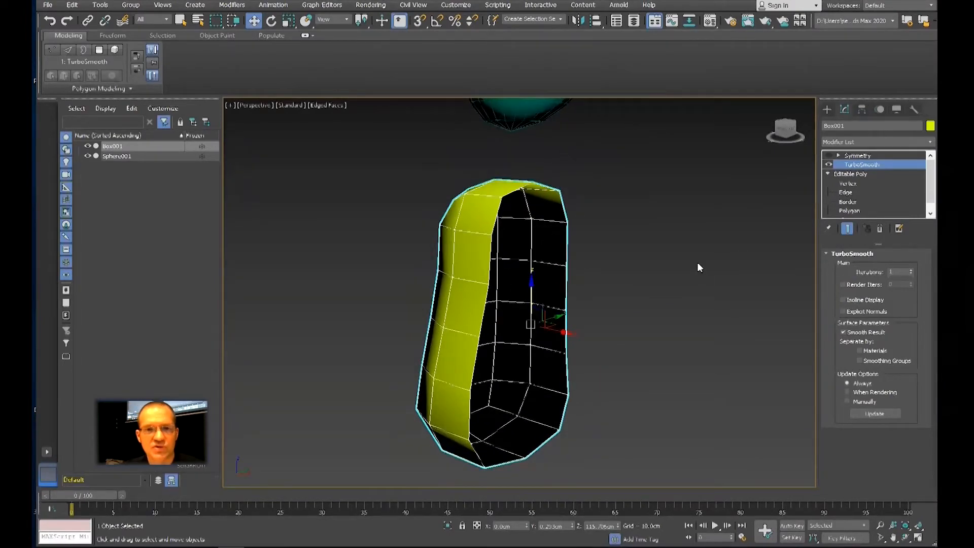
Step: Extend the three front centerline edges of the half torso along Y to about 11.1 cm, forming polygons across the open side
{"action": "left_click", "coordinate": [845, 210]}
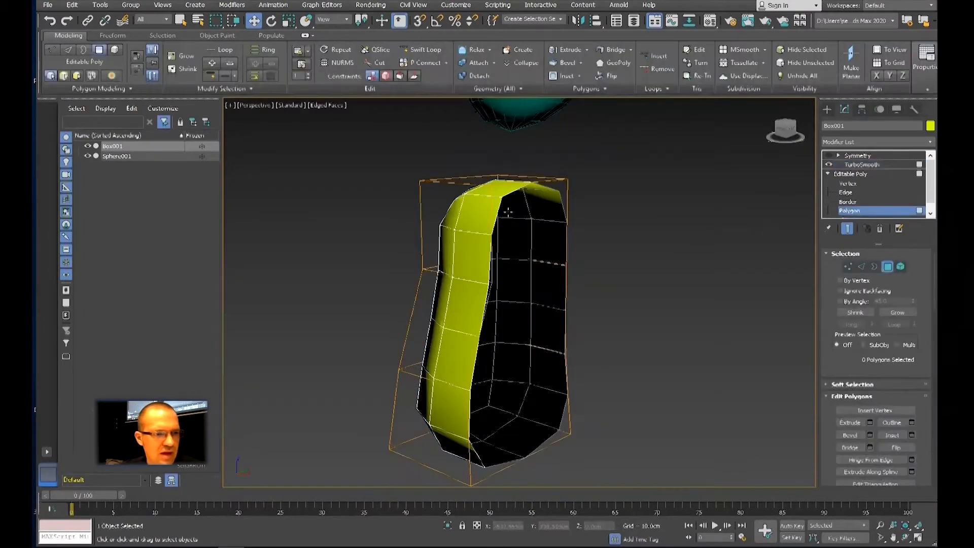
{"action": "left_click", "coordinate": [845, 192]}
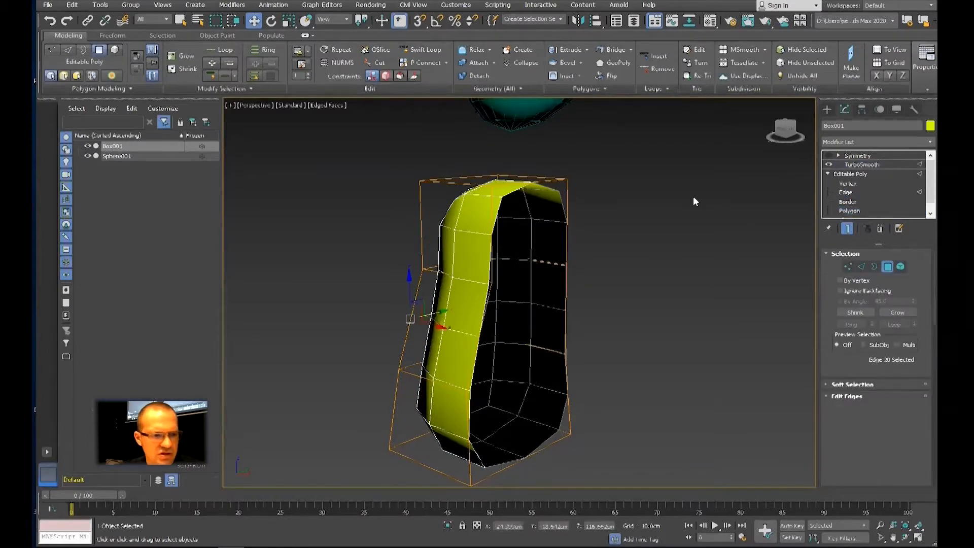
{"action": "left_click", "coordinate": [494, 244]}
{"action": "left_click", "coordinate": [483, 315], "text": "ctrl"}
{"action": "left_click", "coordinate": [520, 304], "text": "ctrl"}
{"action": "left_click_drag", "start_coordinate": [512, 280], "coordinate": [593, 263], "text": "shift"}
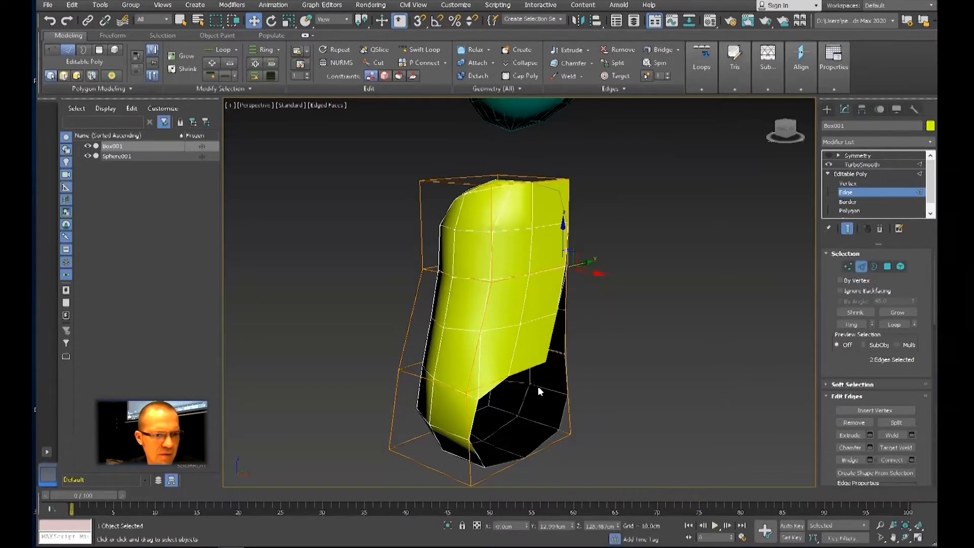
{"action": "key", "text": "ctrl+z"}
{"action": "left_click", "coordinate": [471, 460], "text": "ctrl"}
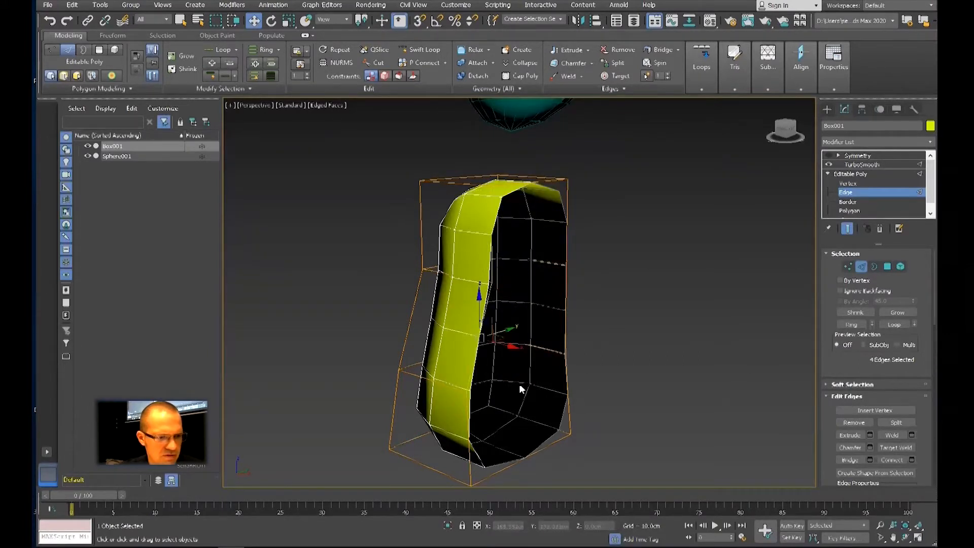
{"action": "left_click_drag", "start_coordinate": [504, 330], "coordinate": [597, 322], "text": "shift"}
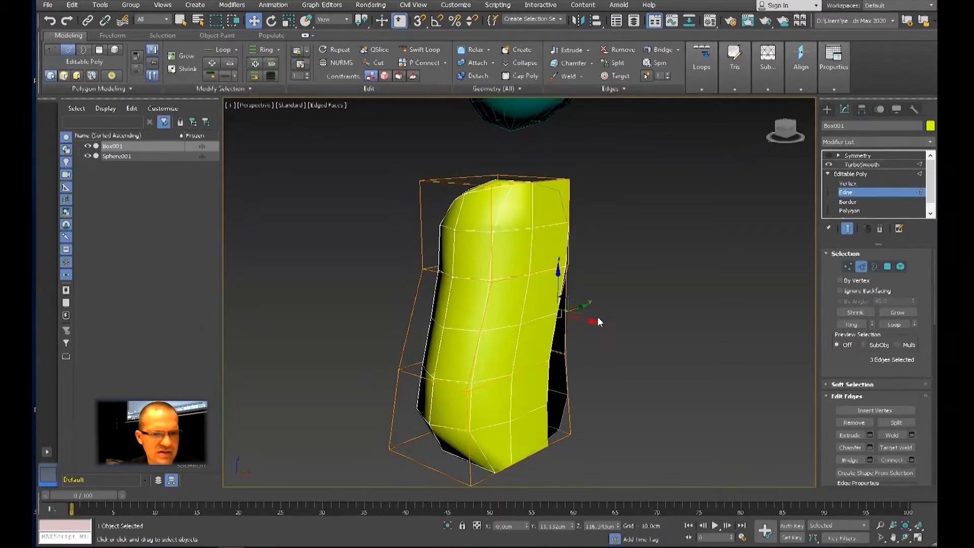
Step: Turn Symmetry back on and examine the torso's center seam with edged faces hidden
{"action": "middle_click_drag", "start_coordinate": [598, 318], "coordinate": [654, 315], "text": "alt"}
{"action": "left_click", "coordinate": [829, 155]}
{"action": "middle_click_drag", "start_coordinate": [806, 233], "coordinate": [736, 223], "text": "alt"}
{"action": "left_click", "coordinate": [843, 192]}
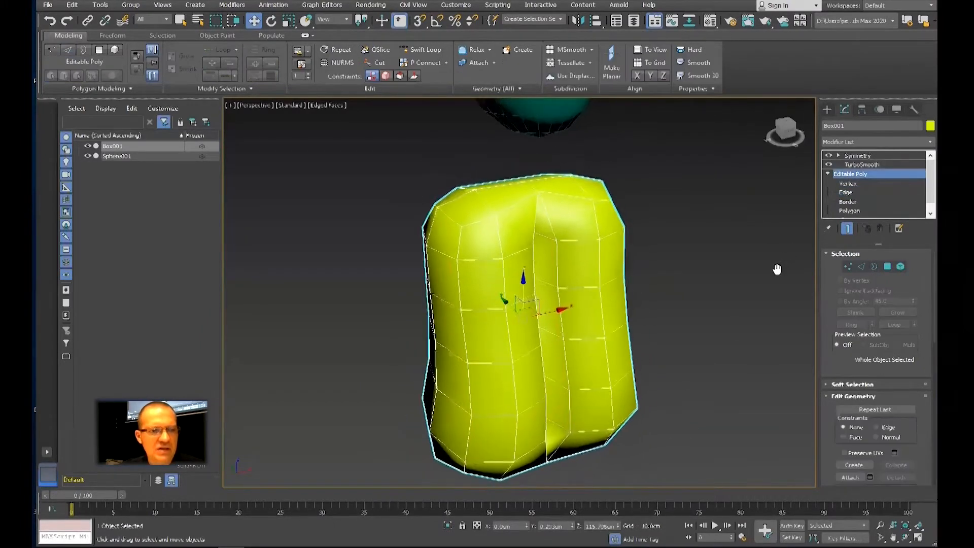
{"action": "scroll", "coordinate": [717, 279], "scroll_direction": "down", "scroll_amount": 3}
{"action": "key", "text": "F4"}
{"action": "mouse_move", "coordinate": [713, 278]}
{"action": "middle_mouse_down", "text": "alt"}
{"action": "mouse_move", "coordinate": [659, 275]}
{"action": "mouse_move", "coordinate": [726, 297]}
{"action": "middle_mouse_up", "text": "alt"}
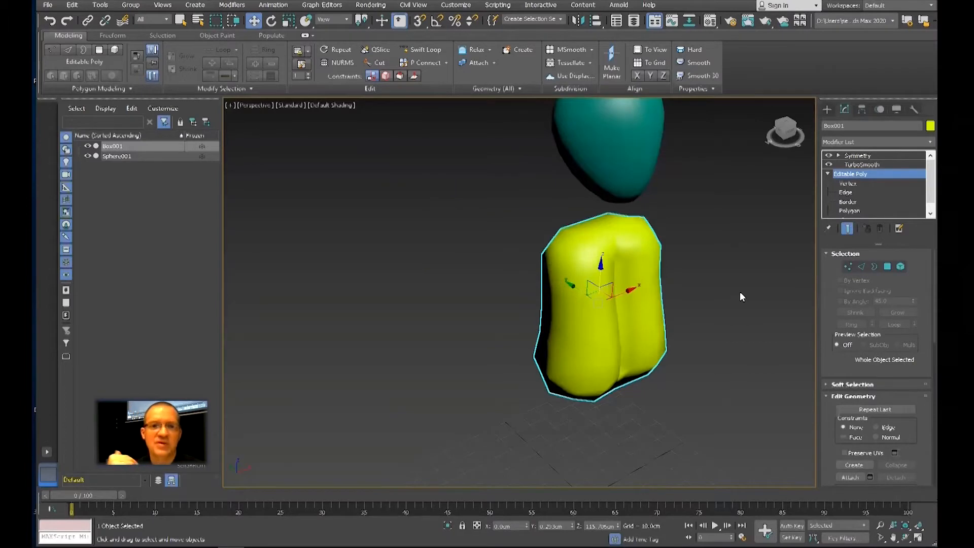
Step: Hide Symmetry to examine the half torso's inner polygons with edged faces displayed, and show Symmetry again
{"action": "left_click", "coordinate": [858, 165]}
{"action": "left_click", "coordinate": [828, 155]}
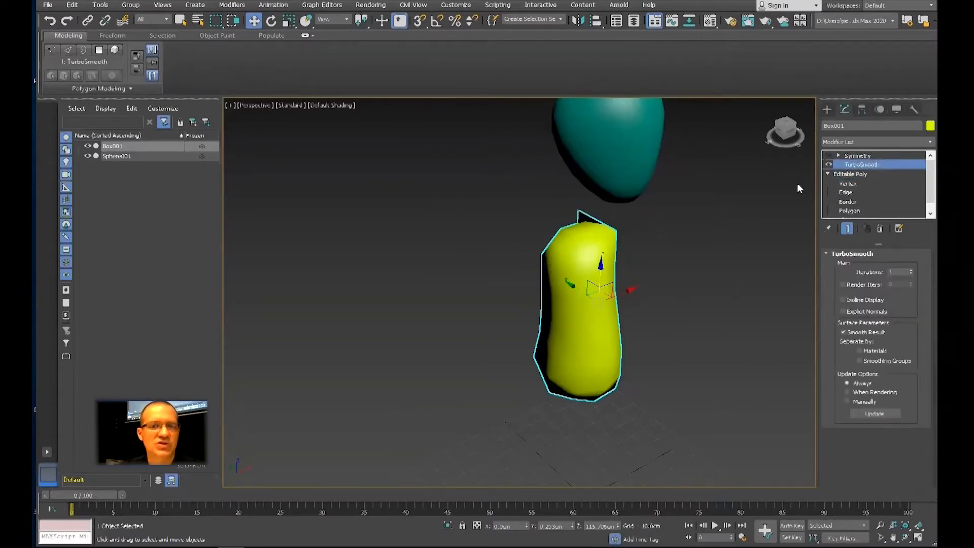
{"action": "key", "text": "F4"}
{"action": "middle_click_drag", "start_coordinate": [735, 248], "coordinate": [653, 266], "text": "alt"}
{"action": "scroll", "coordinate": [653, 266], "scroll_direction": "up", "scroll_amount": 3}
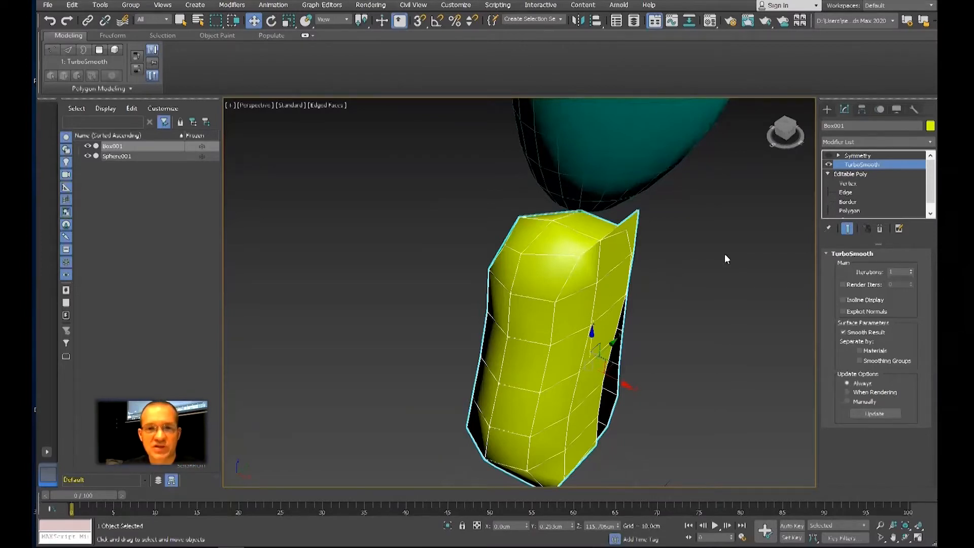
{"action": "left_click", "coordinate": [857, 155]}
{"action": "left_click", "coordinate": [827, 155]}
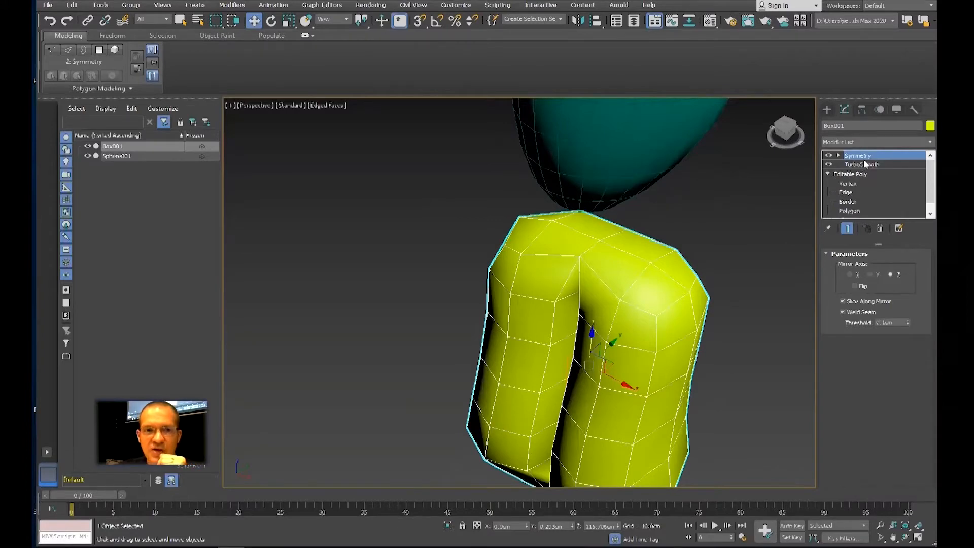
Step: Move Symmetry back below TurboSmooth in the modifier stack and compare the torso with TurboSmooth off and on
{"action": "left_click_drag", "start_coordinate": [865, 158], "coordinate": [865, 178]}
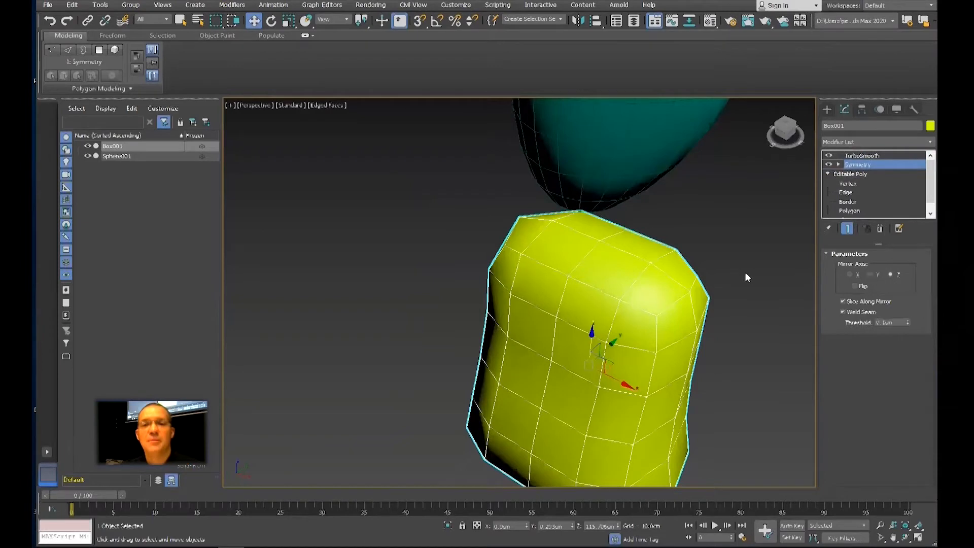
{"action": "left_click", "coordinate": [829, 156]}
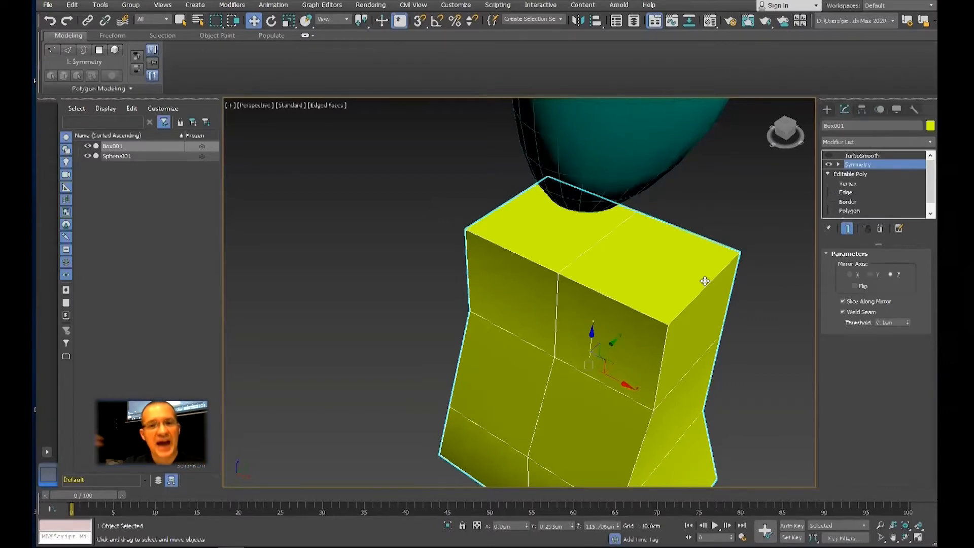
{"action": "left_click", "coordinate": [857, 155]}
{"action": "left_click", "coordinate": [827, 155]}
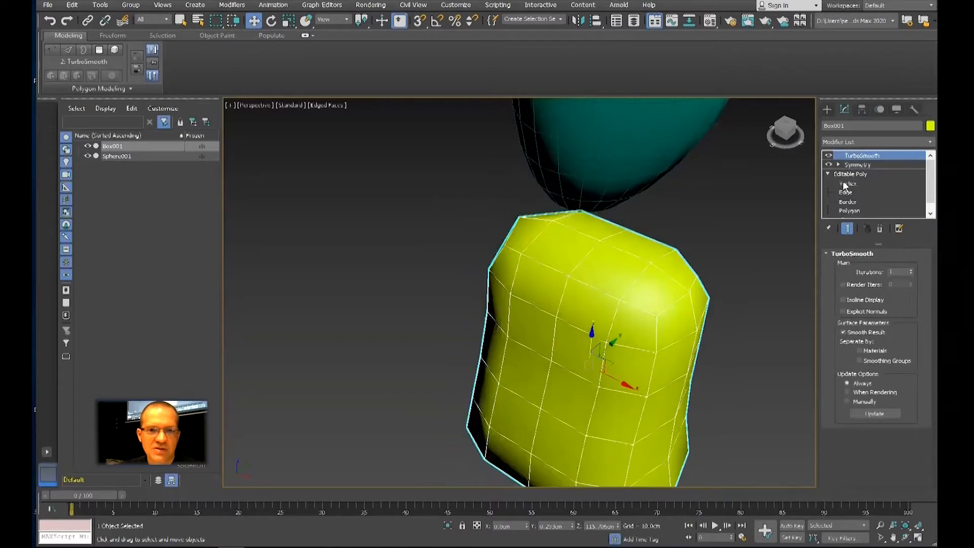
Step: Turn off the end result display and delete the three inner polygons covering the half torso's center opening
{"action": "left_click", "coordinate": [847, 210]}
{"action": "left_click", "coordinate": [847, 228]}
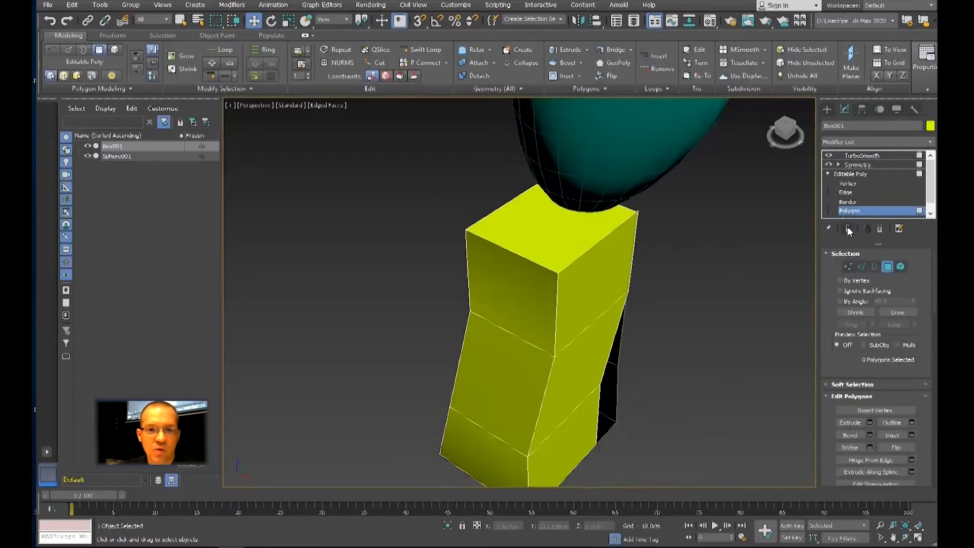
{"action": "left_click", "coordinate": [564, 312]}
{"action": "left_click", "coordinate": [572, 362], "text": "ctrl"}
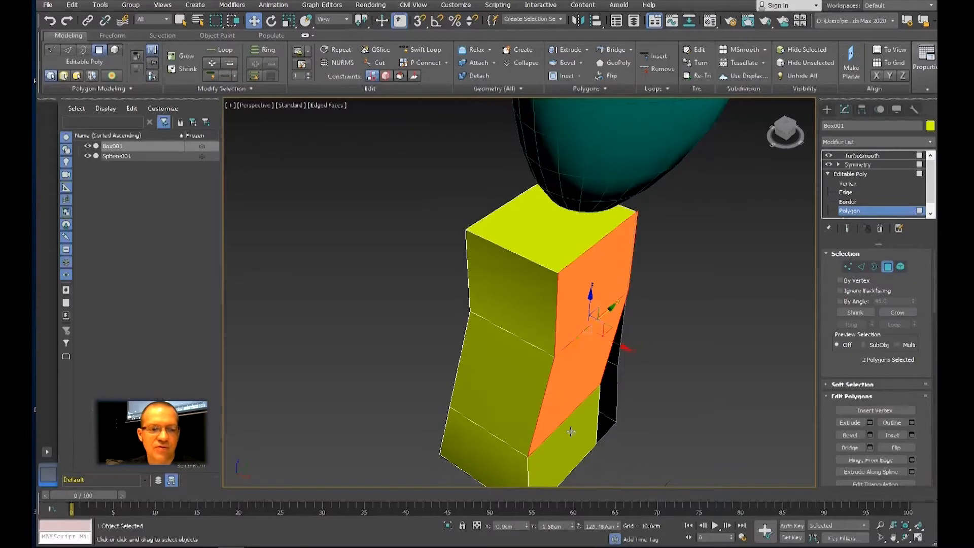
{"action": "left_click", "coordinate": [571, 419], "text": "ctrl"}
{"action": "left_click", "coordinate": [671, 388]}
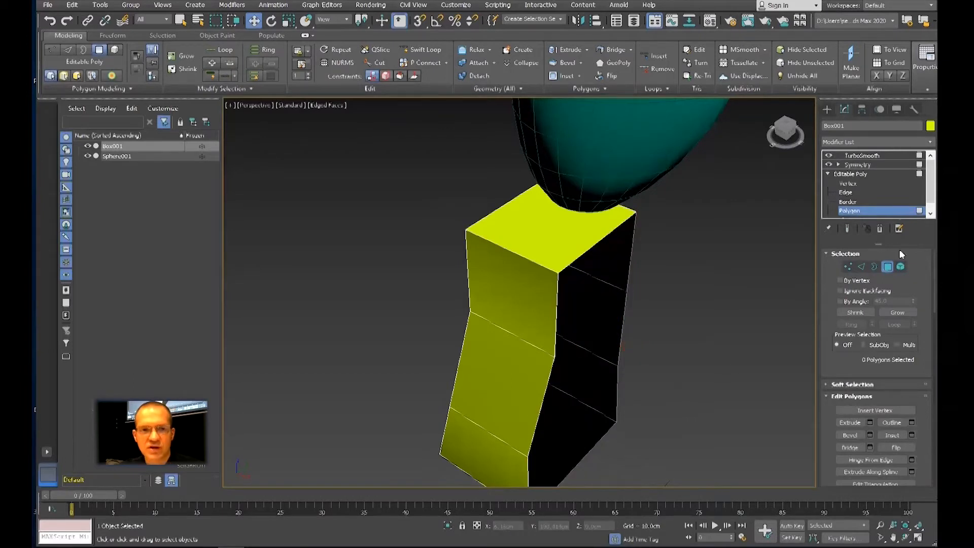
Step: Return to the TurboSmooth level and examine the smoothed torso from the front and from a raised angle
{"action": "left_click", "coordinate": [863, 173]}
{"action": "left_click", "coordinate": [860, 155]}
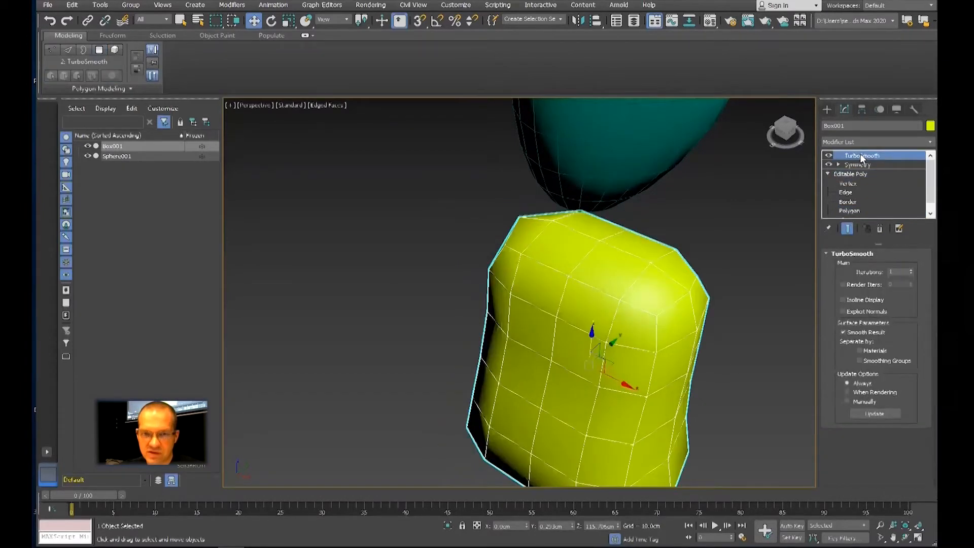
{"action": "left_click_drag", "start_coordinate": [860, 165], "coordinate": [864, 156]}
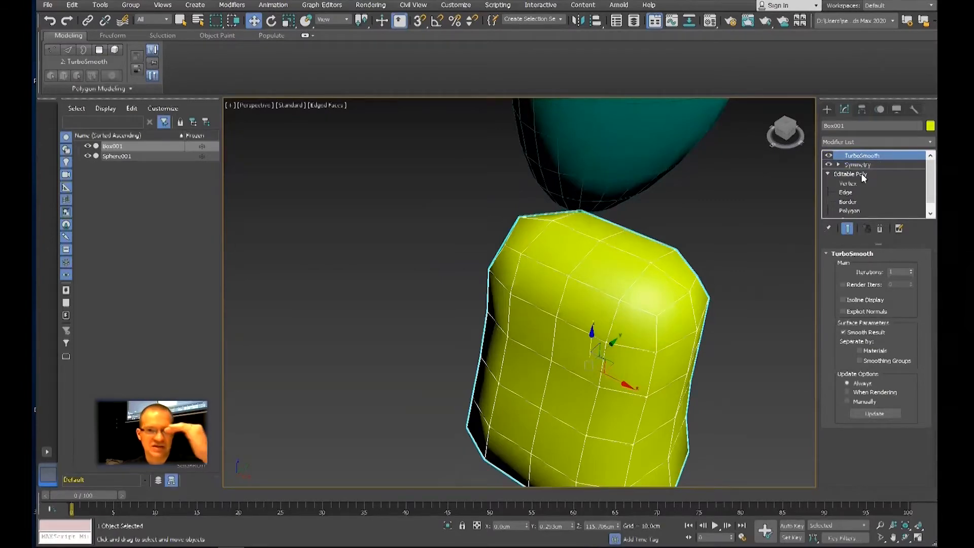
{"action": "middle_click_drag", "start_coordinate": [716, 230], "coordinate": [665, 302], "text": "alt"}
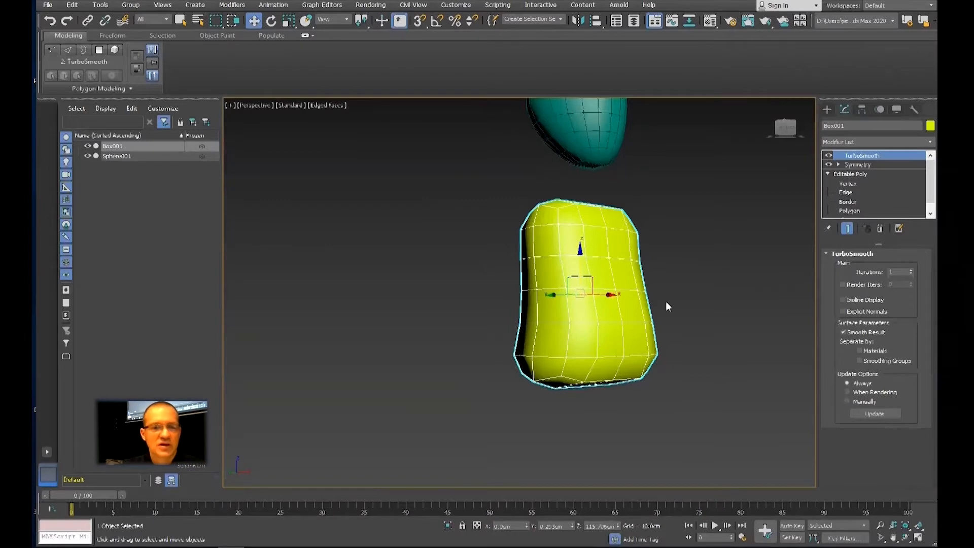
{"action": "middle_click_drag", "start_coordinate": [623, 404], "coordinate": [578, 379], "text": "alt"}
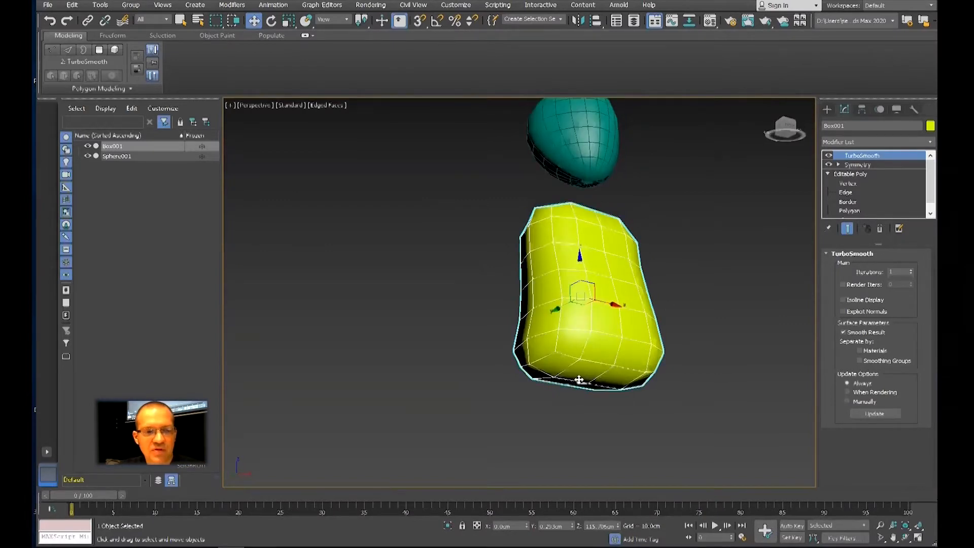
{"action": "middle_click_drag", "start_coordinate": [647, 382], "coordinate": [641, 407], "text": "alt"}
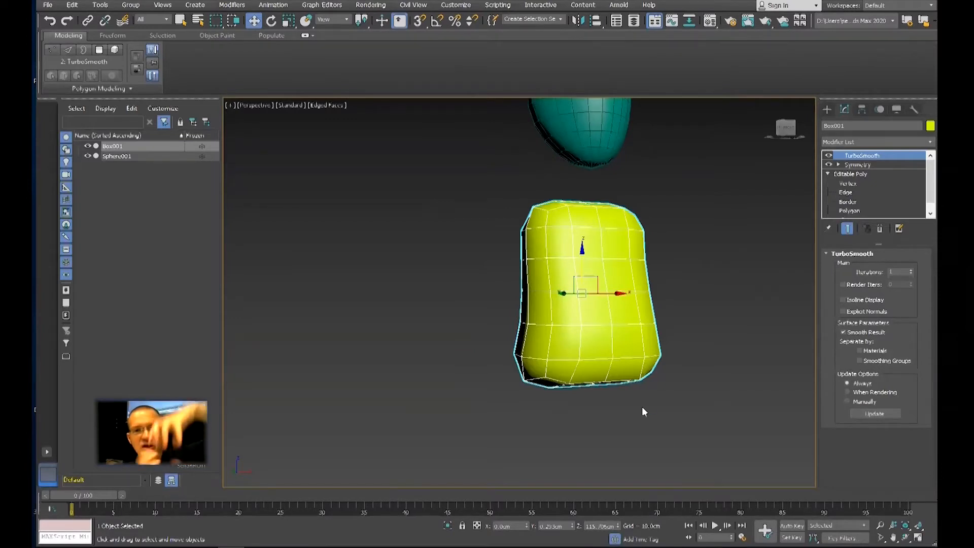
{"action": "scroll", "coordinate": [854, 208], "scroll_direction": "down", "scroll_amount": 1}
Step: Delete the bottom polygon of the half torso and return to the TurboSmooth level to view the smoothed shape
{"action": "left_click", "coordinate": [854, 202]}
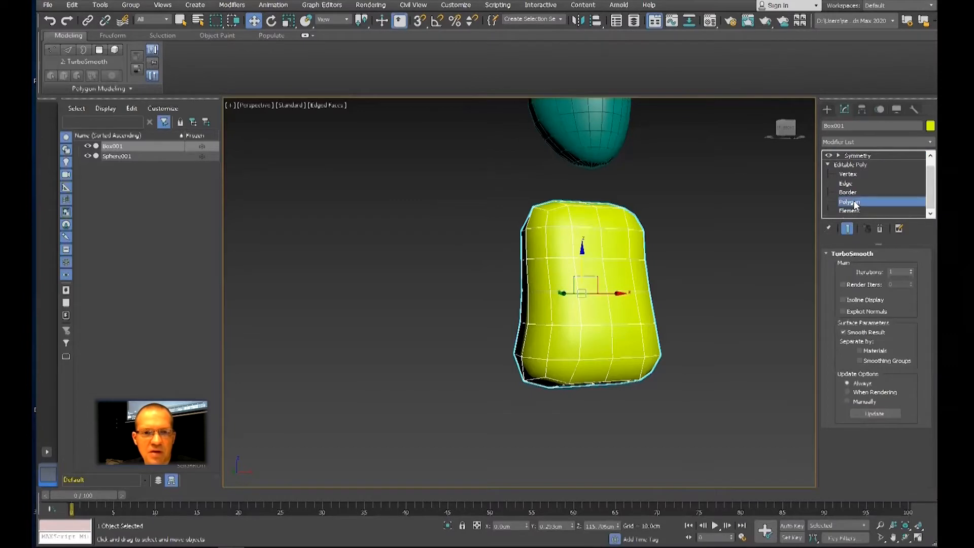
{"action": "middle_click_drag", "start_coordinate": [726, 328], "coordinate": [746, 271], "text": "alt"}
{"action": "left_click", "coordinate": [542, 352]}
{"action": "middle_click_drag", "start_coordinate": [647, 336], "coordinate": [649, 344], "text": "alt"}
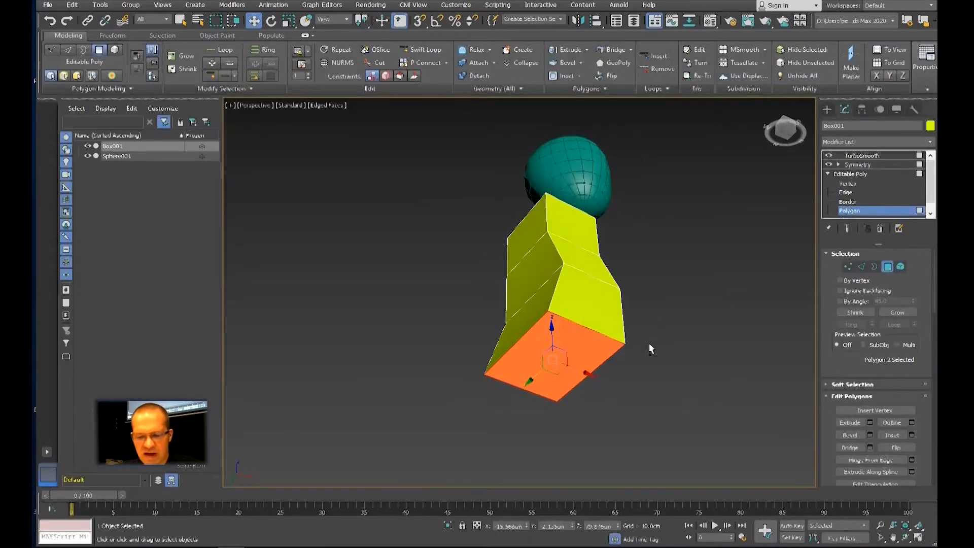
{"action": "key", "text": "Delete"}
{"action": "left_click", "coordinate": [849, 174]}
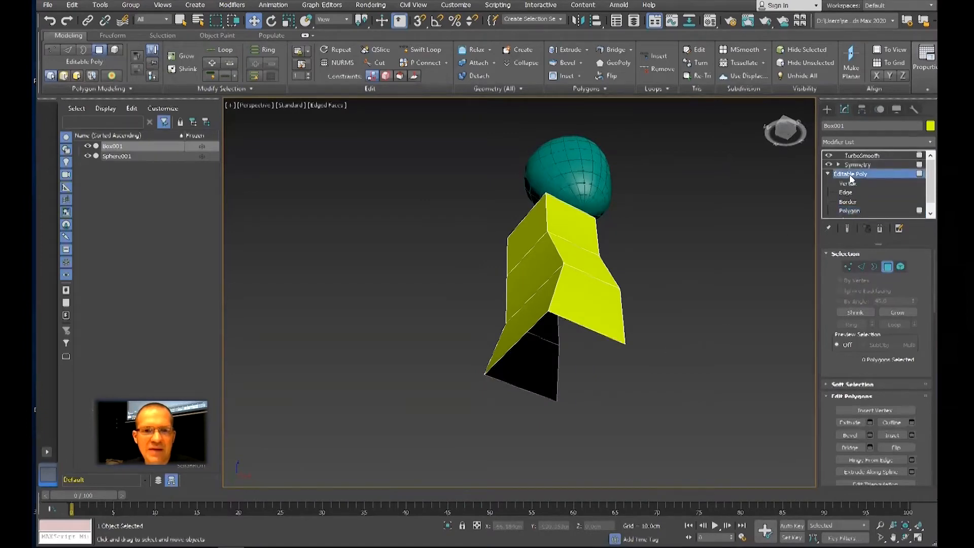
{"action": "left_click", "coordinate": [857, 165]}
{"action": "left_click", "coordinate": [857, 156]}
{"action": "middle_click_drag", "start_coordinate": [725, 346], "coordinate": [723, 396], "text": "alt"}
{"action": "scroll", "coordinate": [712, 381], "scroll_direction": "down", "scroll_amount": 3}
{"action": "scroll", "coordinate": [696, 397], "scroll_direction": "up", "scroll_amount": 3}
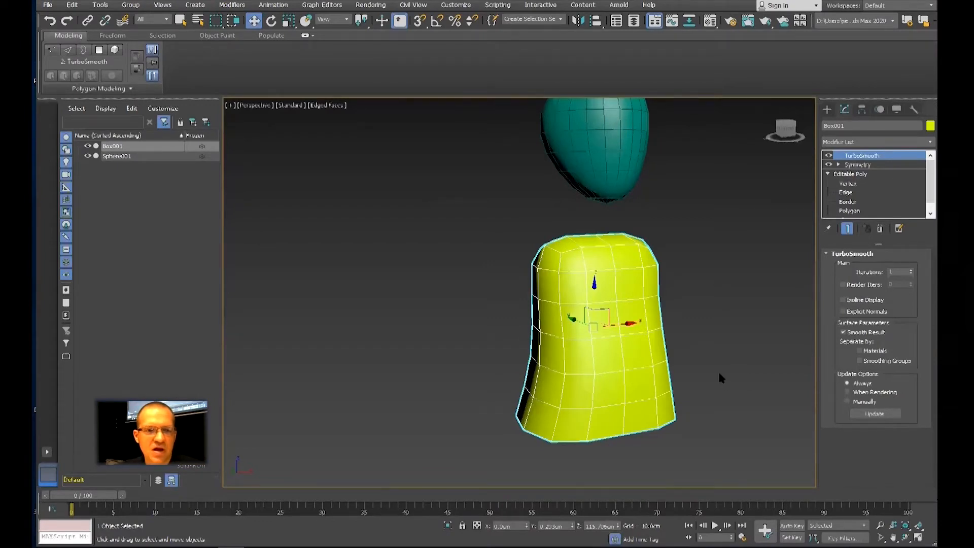
Step: Inset the uppermost outer side polygon of the half torso and move the inset face slightly outward
{"action": "mouse_move", "coordinate": [714, 358]}
{"action": "middle_mouse_down", "text": "alt"}
{"action": "mouse_move", "coordinate": [718, 376]}
{"action": "mouse_move", "coordinate": [723, 321]}
{"action": "mouse_move", "coordinate": [715, 367]}
{"action": "middle_mouse_up", "text": "alt"}
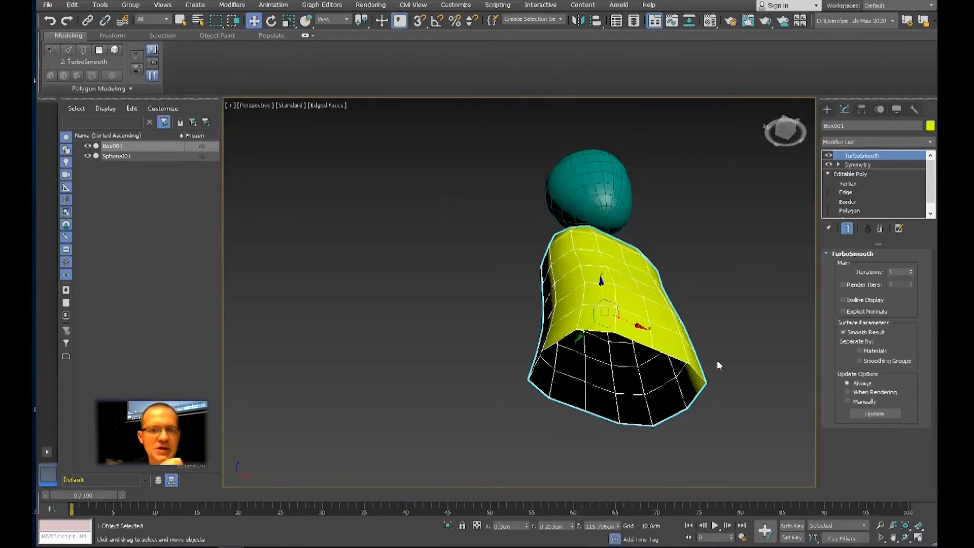
{"action": "middle_click_drag", "start_coordinate": [701, 341], "coordinate": [779, 287], "text": "alt"}
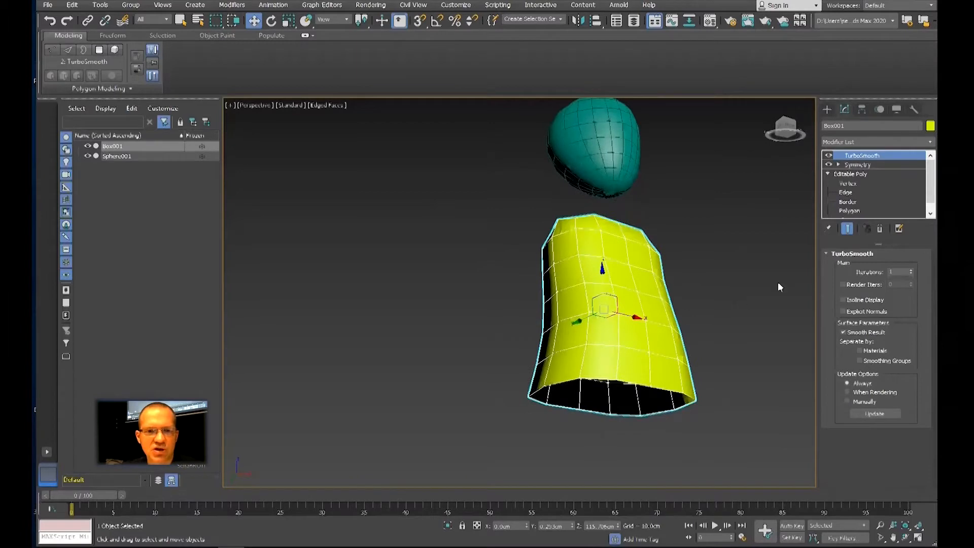
{"action": "left_click", "coordinate": [843, 210]}
{"action": "middle_click_drag", "start_coordinate": [763, 239], "coordinate": [735, 305], "text": "alt"}
{"action": "left_click", "coordinate": [541, 229]}
{"action": "middle_click_drag", "start_coordinate": [542, 231], "coordinate": [551, 280]}
{"action": "scroll", "coordinate": [549, 271], "scroll_direction": "up", "scroll_amount": 3}
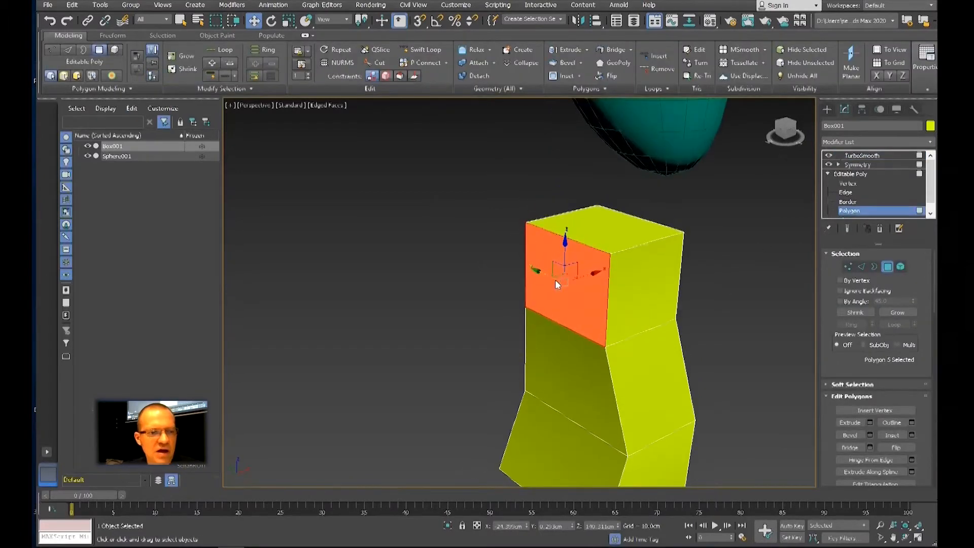
{"action": "right_click", "coordinate": [555, 279]}
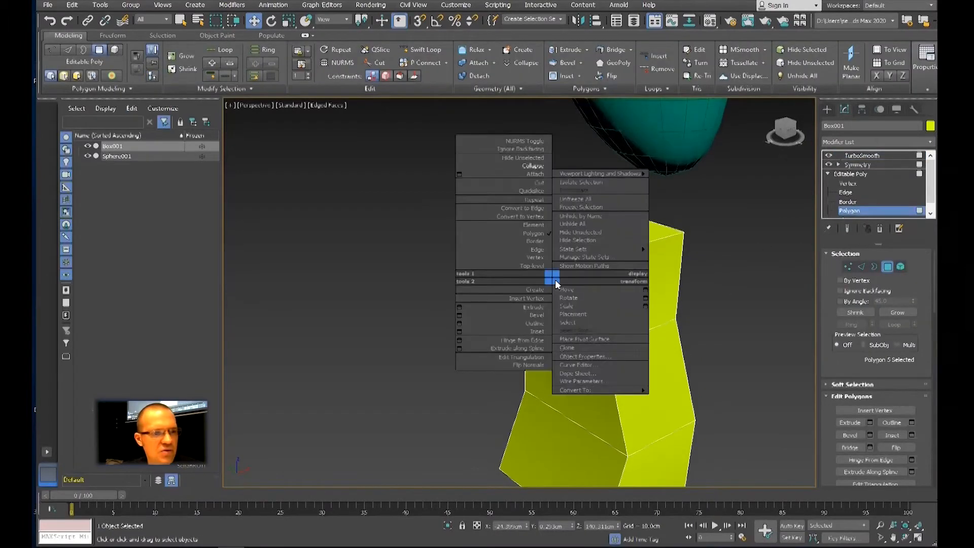
{"action": "left_click", "coordinate": [524, 330]}
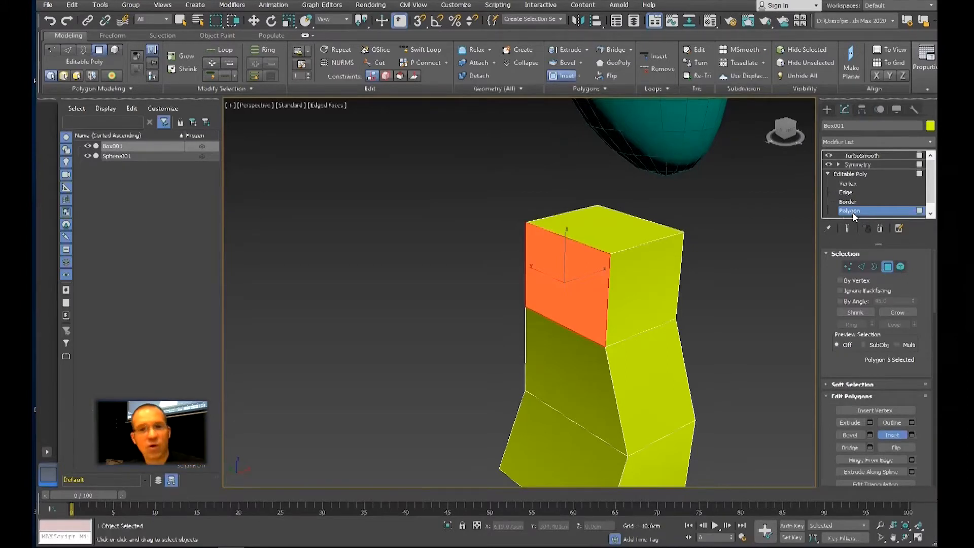
{"action": "left_click_drag", "start_coordinate": [553, 288], "coordinate": [559, 297]}
{"action": "middle_click_drag", "start_coordinate": [570, 297], "coordinate": [595, 272], "text": "alt"}
{"action": "key", "text": "w"}
{"action": "left_click_drag", "start_coordinate": [595, 272], "coordinate": [587, 274]}
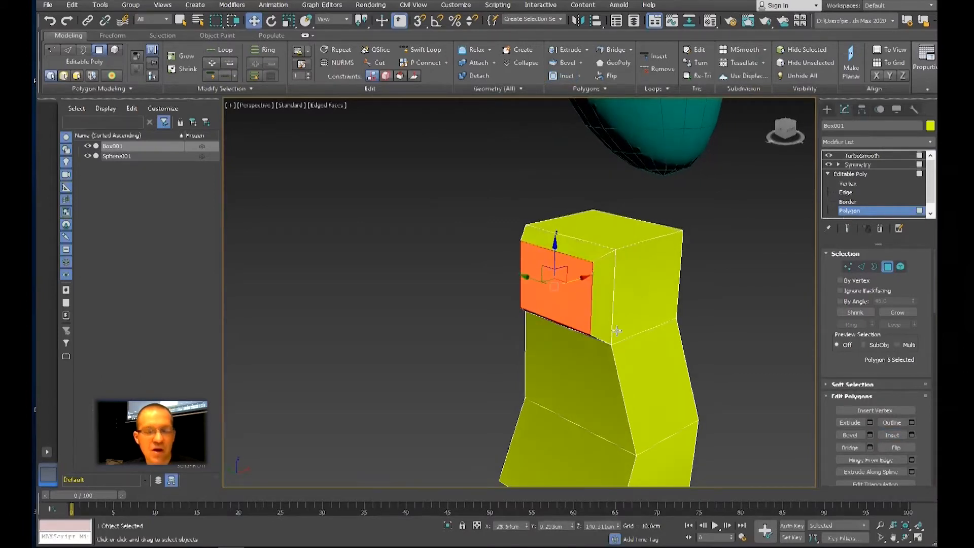
Step: Extrude the inset shoulder face into a short sleeve, then rotate and lower its end so it slopes downward
{"action": "middle_click_drag", "start_coordinate": [611, 324], "coordinate": [607, 311], "text": "alt"}
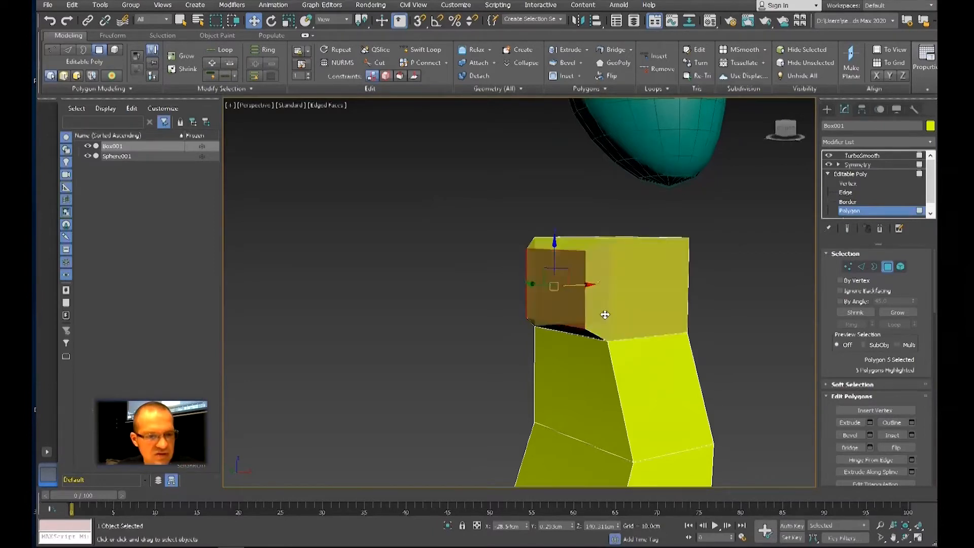
{"action": "key", "text": "shift+e"}
{"action": "left_click_drag", "start_coordinate": [566, 307], "coordinate": [554, 252]}
{"action": "middle_click_drag", "start_coordinate": [546, 286], "coordinate": [517, 288], "text": "alt"}
{"action": "key", "text": "e"}
{"action": "left_click_drag", "start_coordinate": [515, 278], "coordinate": [530, 304]}
{"action": "key", "text": "w"}
{"action": "middle_click_drag", "start_coordinate": [530, 303], "coordinate": [543, 335], "text": "alt"}
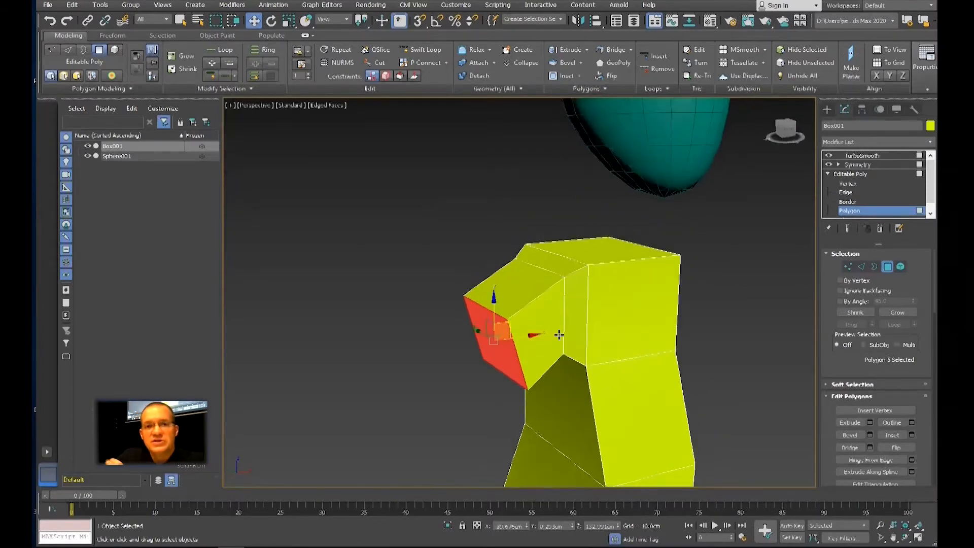
{"action": "middle_click_drag", "start_coordinate": [544, 330], "coordinate": [572, 269], "text": "alt"}
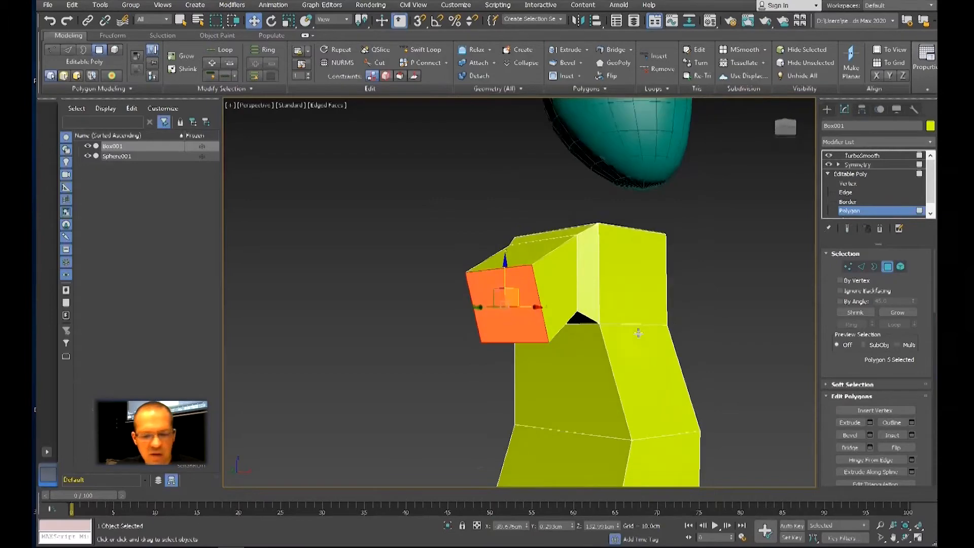
Step: Return to the TurboSmooth level and examine the smoothed torso with its mirrored sleeves below the head
{"action": "left_click", "coordinate": [834, 173]}
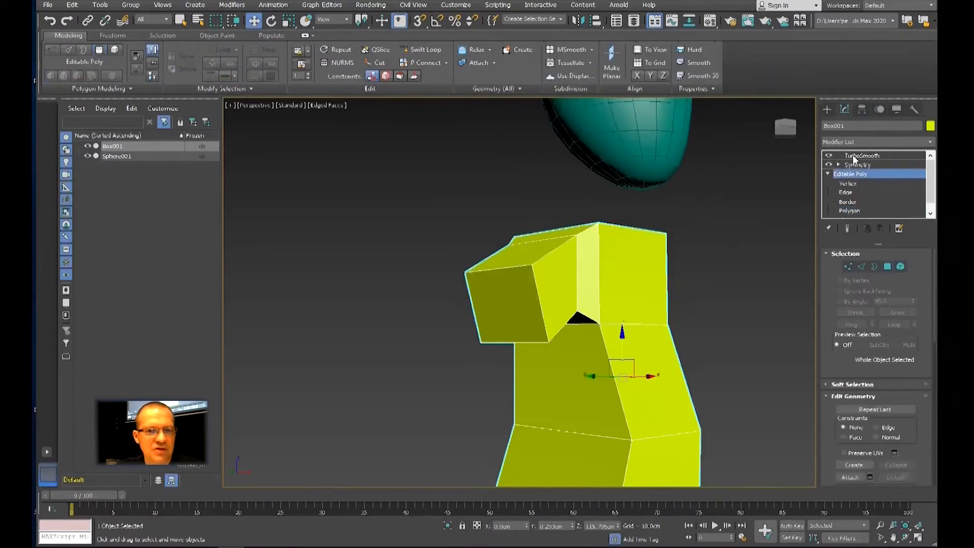
{"action": "left_click", "coordinate": [842, 155]}
{"action": "scroll", "coordinate": [538, 235], "scroll_direction": "down", "scroll_amount": 2}
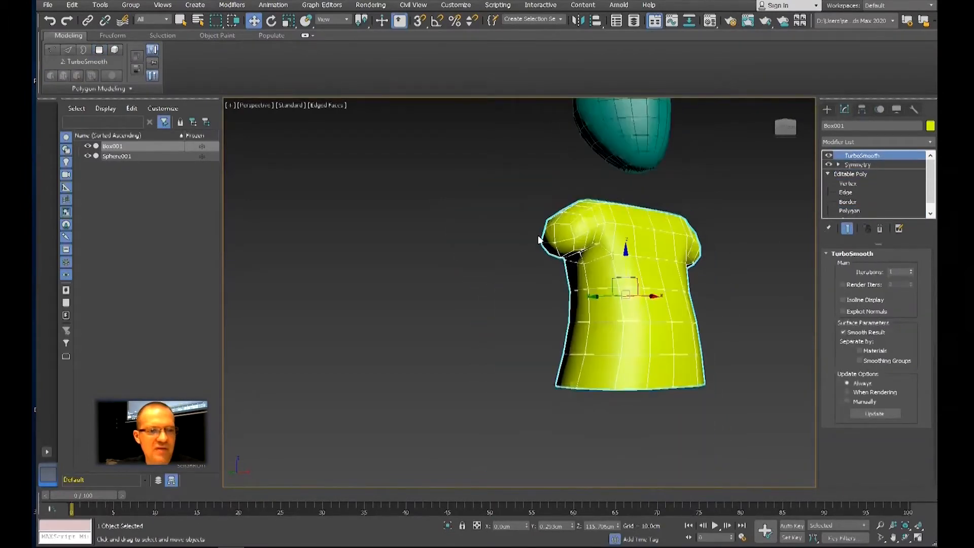
{"action": "middle_click_drag", "start_coordinate": [548, 236], "coordinate": [520, 335]}
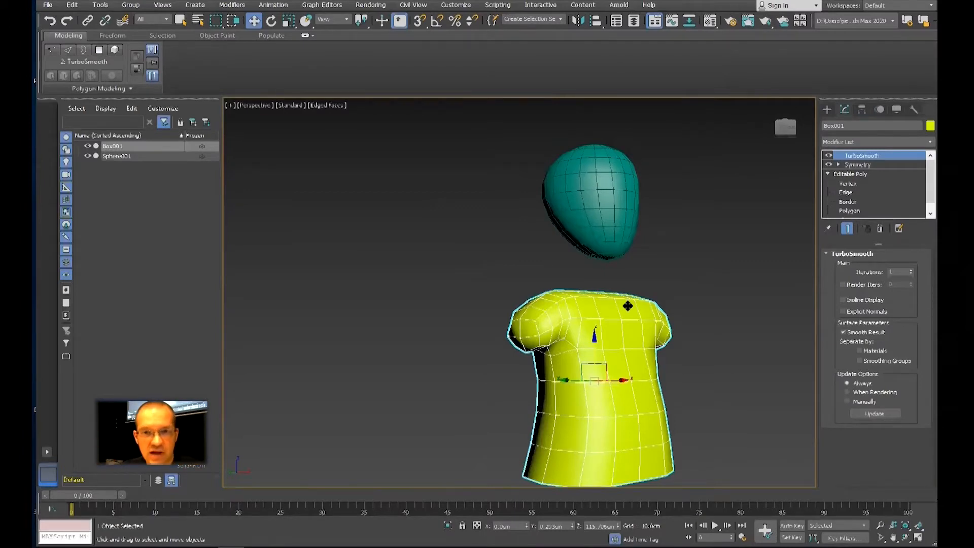
Step: Delete the end polygon of the sleeve and return to the TurboSmooth level
{"action": "left_click", "coordinate": [853, 211]}
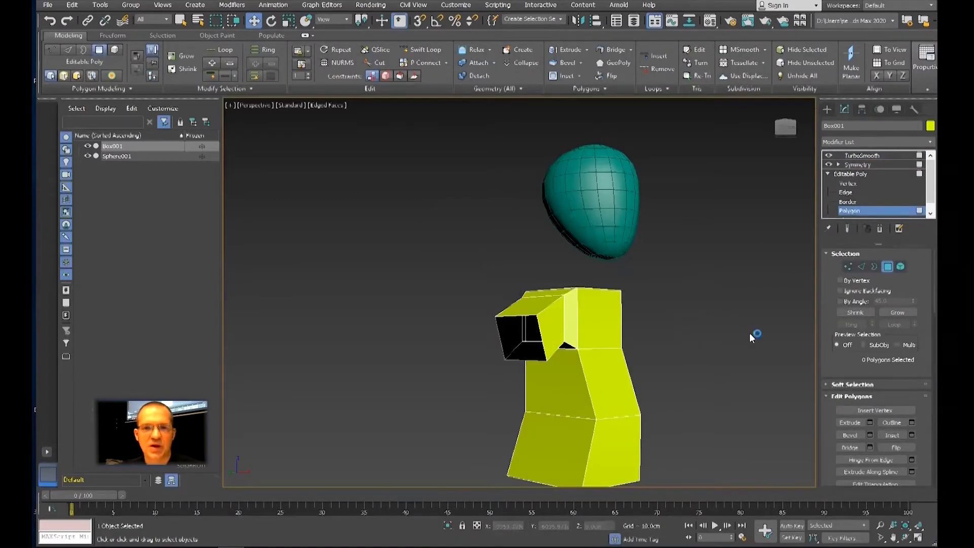
{"action": "left_click", "coordinate": [843, 174]}
{"action": "left_click", "coordinate": [862, 155]}
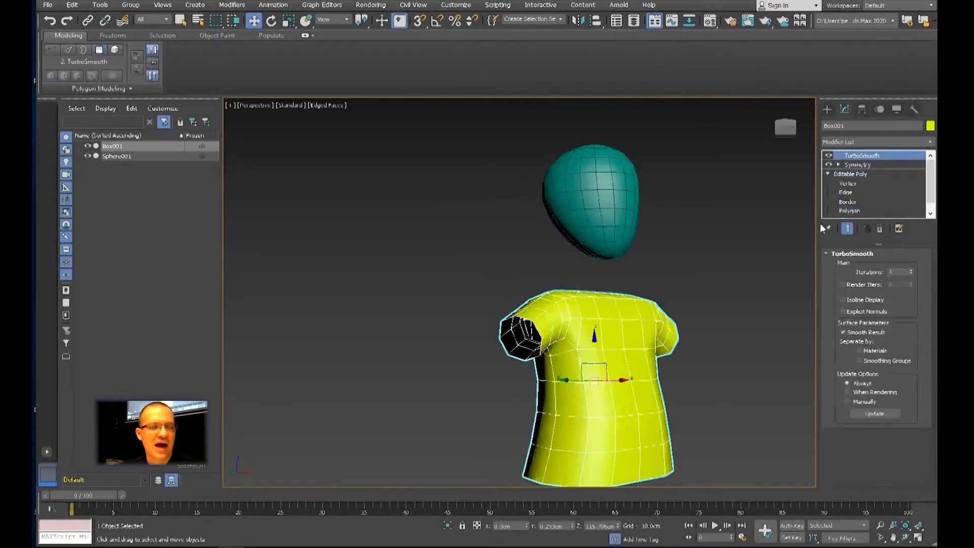
{"action": "middle_click_drag", "start_coordinate": [602, 352], "coordinate": [644, 332], "text": "alt"}
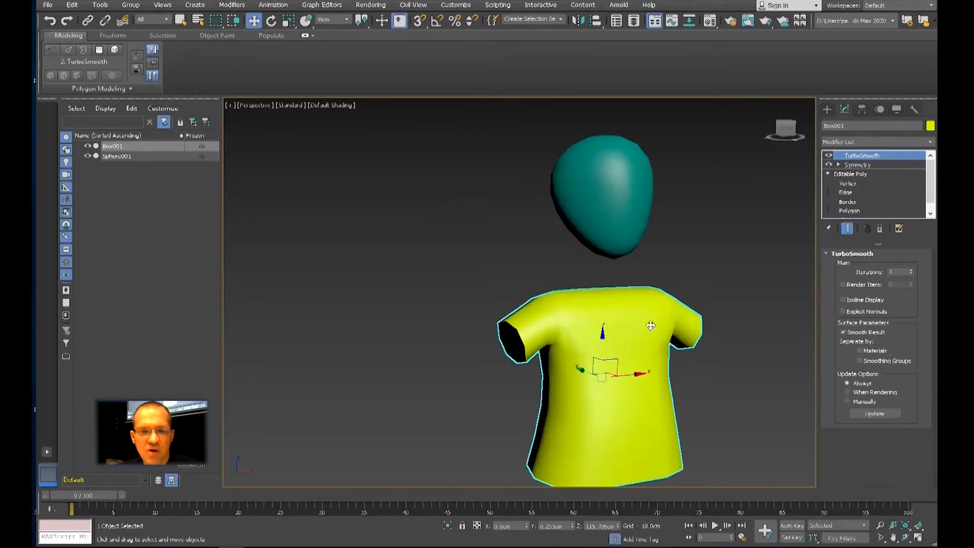
Step: Set the torso's TurboSmooth iterations to 2 and turn the edged faces display back on
{"action": "middle_click_drag", "start_coordinate": [604, 337], "coordinate": [611, 330], "text": "alt"}
{"action": "scroll", "coordinate": [615, 319], "scroll_direction": "up", "scroll_amount": 3}
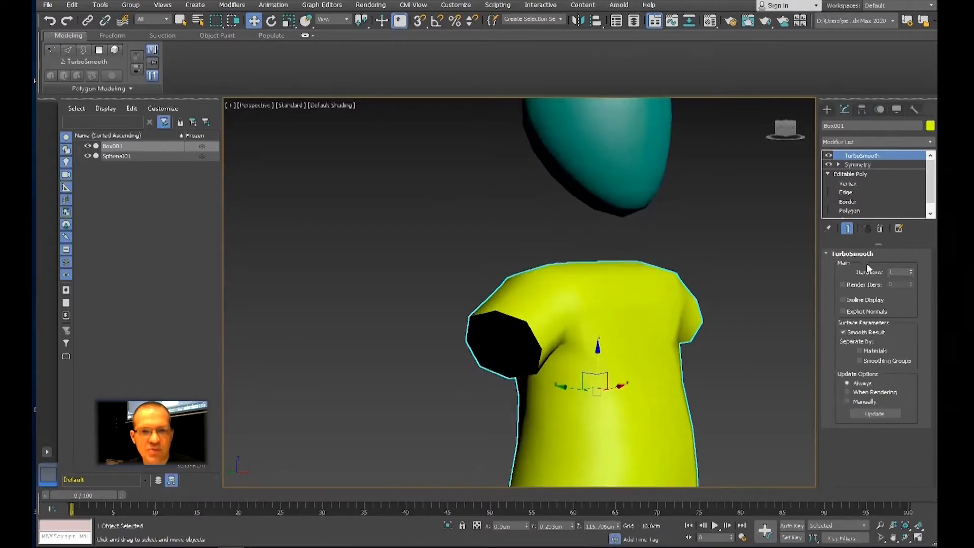
{"action": "left_click", "coordinate": [910, 269]}
{"action": "key", "text": "F4"}
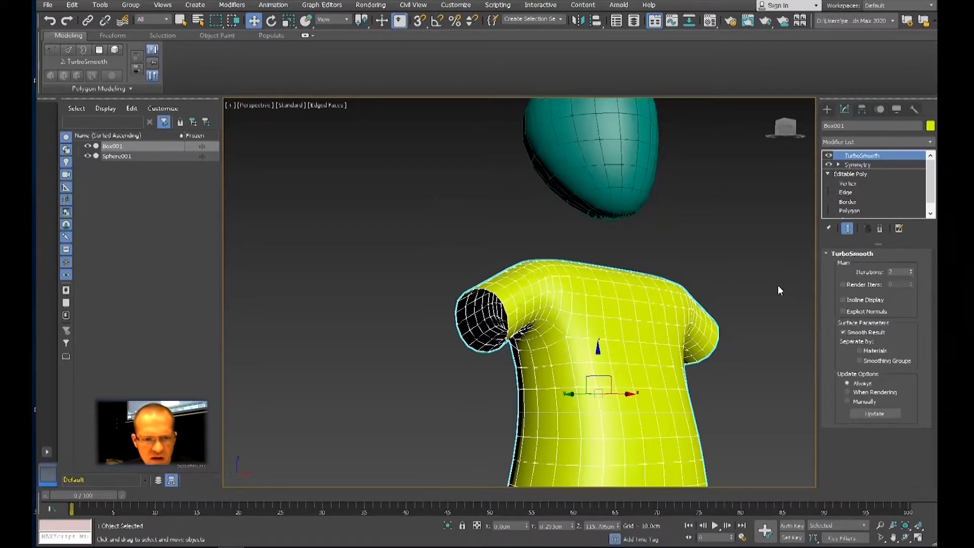
Step: Add a Shell modifier above TurboSmooth, compare the torso without and with it, and set the outer amount to 1.89 cm
{"action": "left_click", "coordinate": [874, 143]}
{"action": "scroll", "coordinate": [880, 370], "scroll_direction": "down", "scroll_amount": 15}
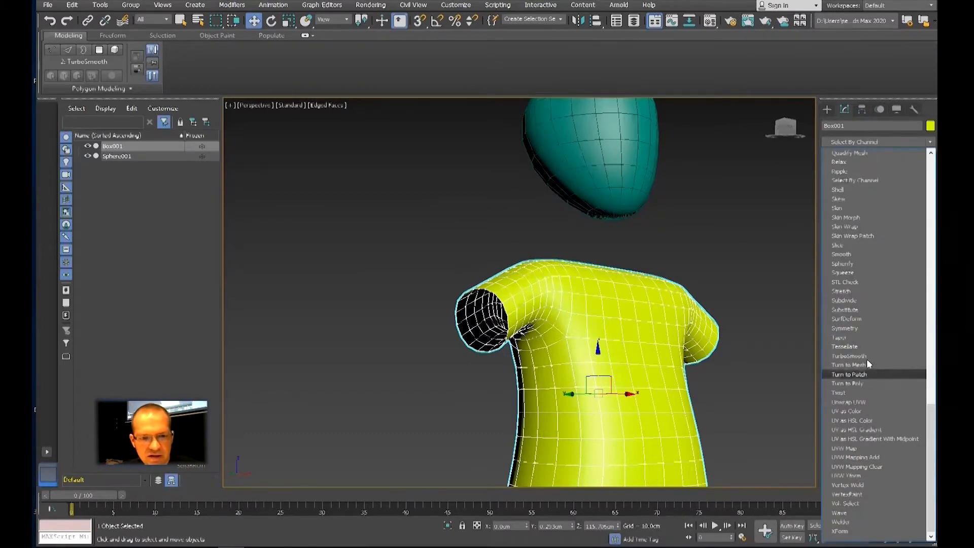
{"action": "left_click", "coordinate": [841, 192]}
{"action": "middle_click_drag", "start_coordinate": [641, 323], "coordinate": [659, 334]}
{"action": "scroll", "coordinate": [664, 317], "scroll_direction": "up", "scroll_amount": 3}
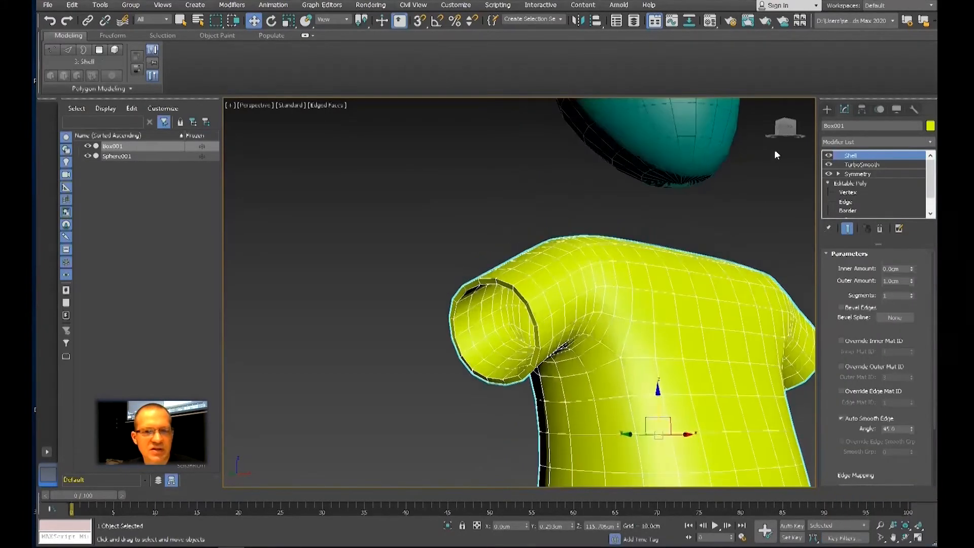
{"action": "left_click", "coordinate": [828, 155]}
{"action": "left_click", "coordinate": [829, 155]}
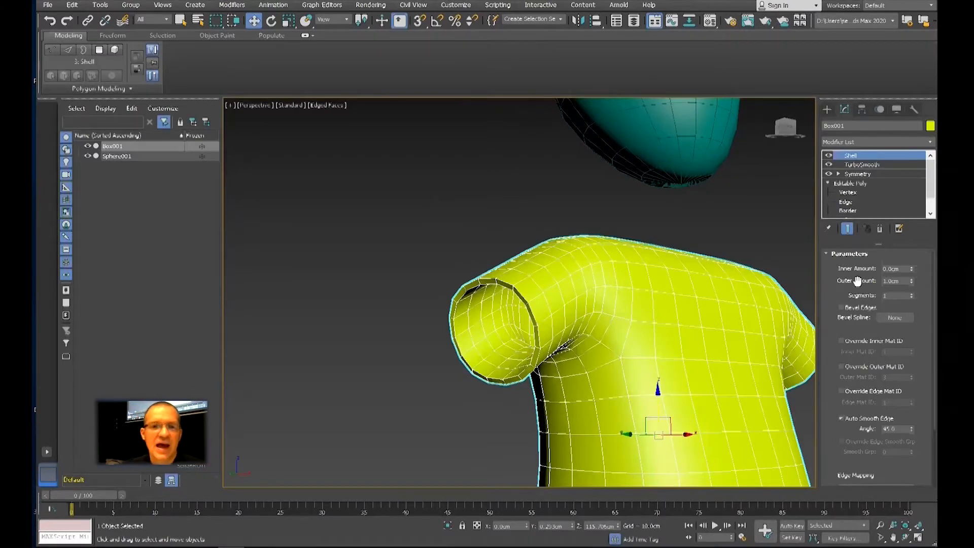
{"action": "left_click_drag", "start_coordinate": [910, 281], "coordinate": [863, 244]}
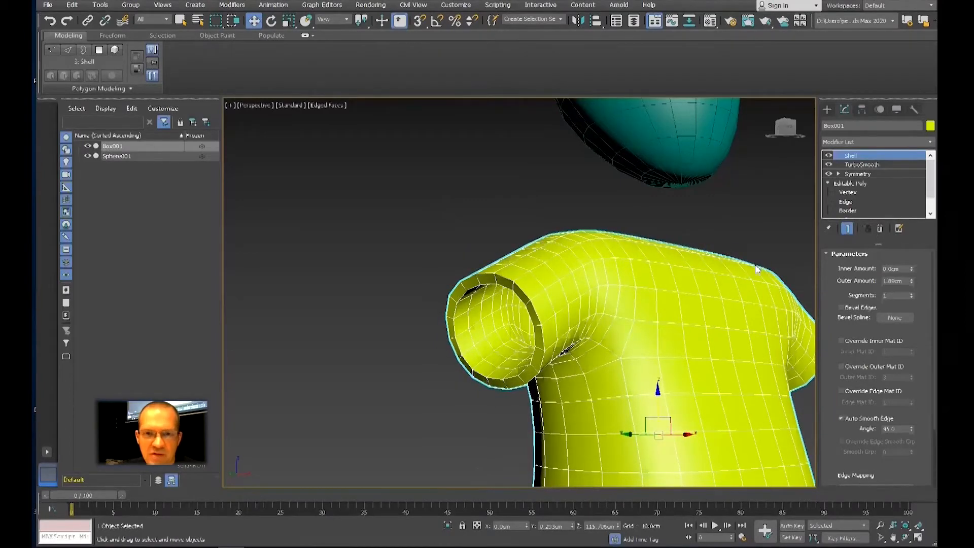
Step: Clone the head as an independent copy in the same place
{"action": "scroll", "coordinate": [756, 266], "scroll_direction": "down", "scroll_amount": 5}
{"action": "middle_click_drag", "start_coordinate": [740, 289], "coordinate": [651, 353]}
{"action": "middle_click_drag", "start_coordinate": [651, 353], "coordinate": [623, 297], "text": "alt"}
{"action": "left_click", "coordinate": [612, 312]}
{"action": "scroll", "coordinate": [623, 297], "scroll_direction": "up", "scroll_amount": 2}
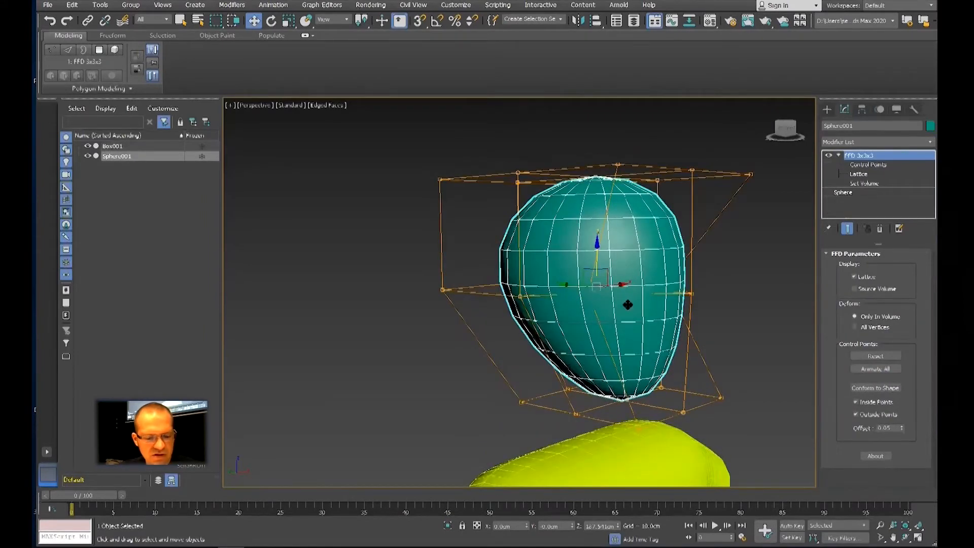
{"action": "key", "text": "ctrl+v"}
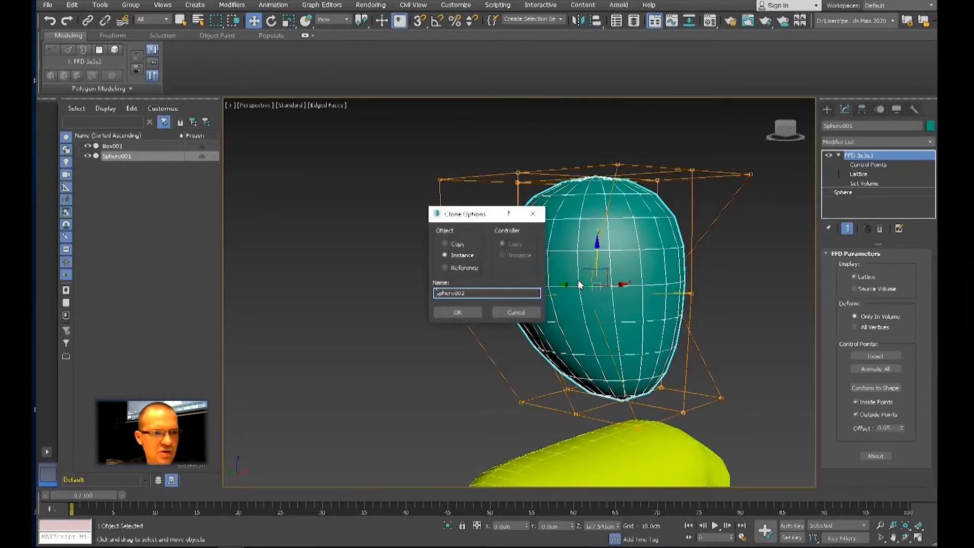
{"action": "left_click_drag", "start_coordinate": [465, 217], "coordinate": [518, 226]}
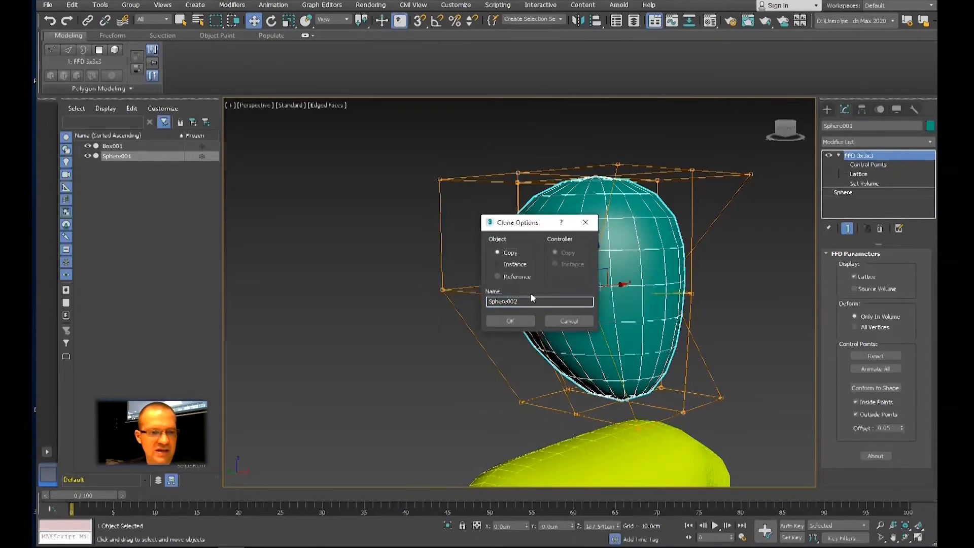
{"action": "left_click", "coordinate": [513, 319]}
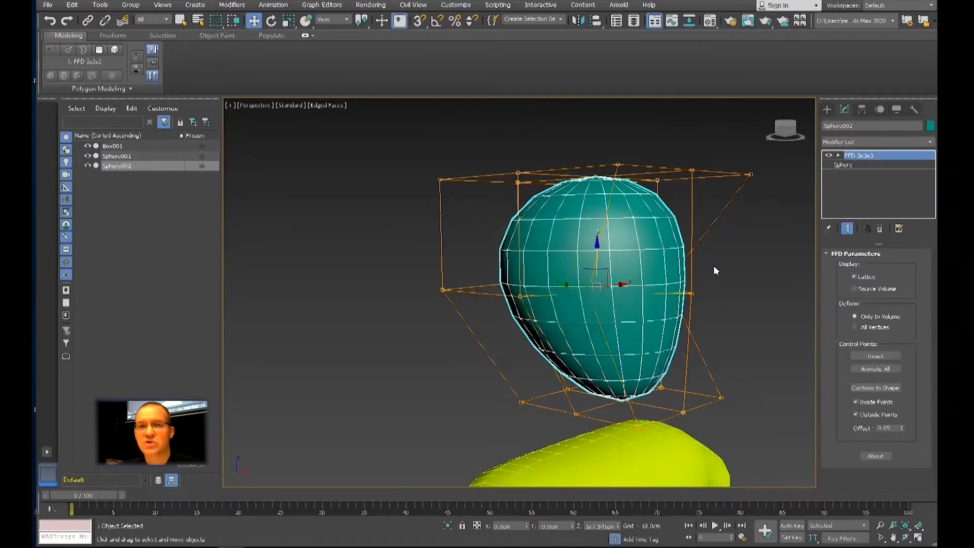
Step: Isolate the head copy and convert it to an Editable Poly, ready for editing at polygon level
{"action": "key", "text": "alt+q"}
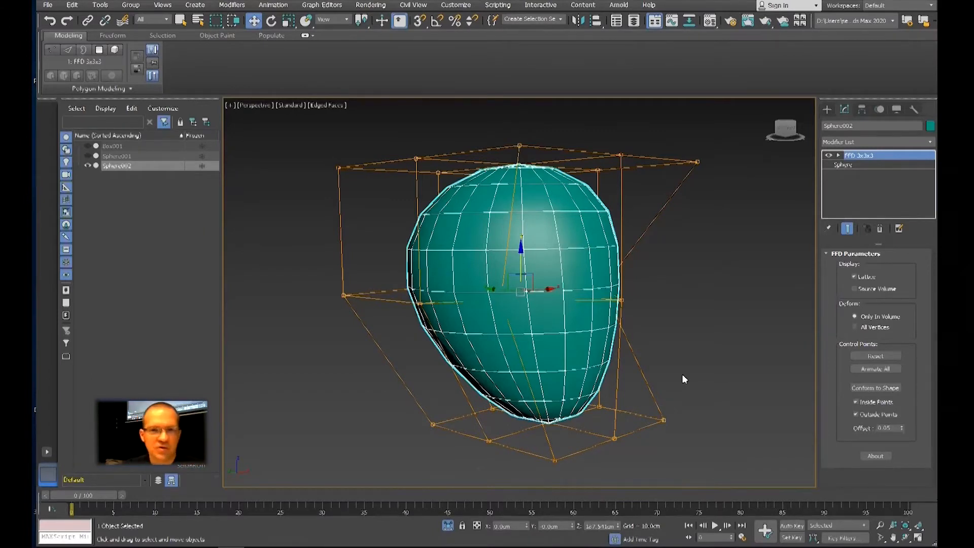
{"action": "right_click", "coordinate": [510, 262]}
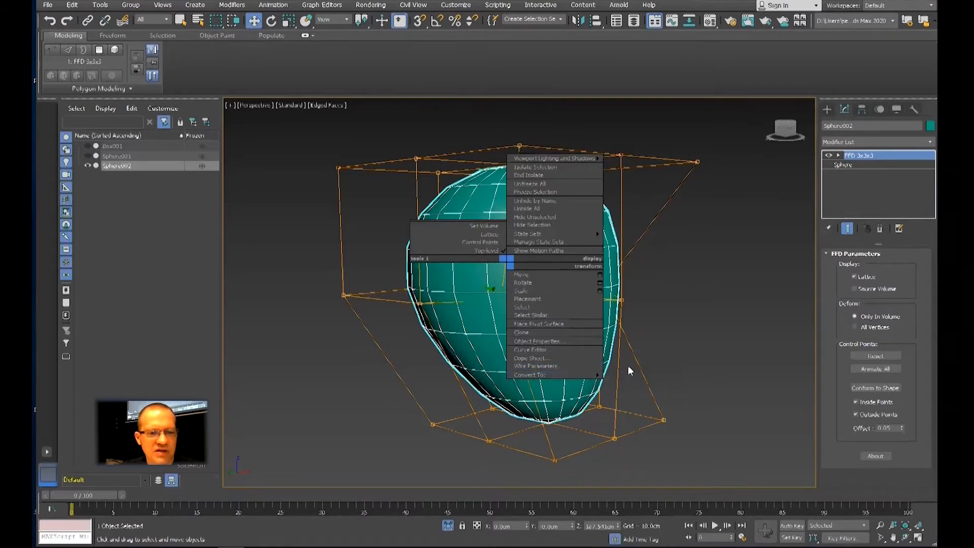
{"action": "mouse_move", "coordinate": [593, 374]}
{"action": "left_click", "coordinate": [636, 383]}
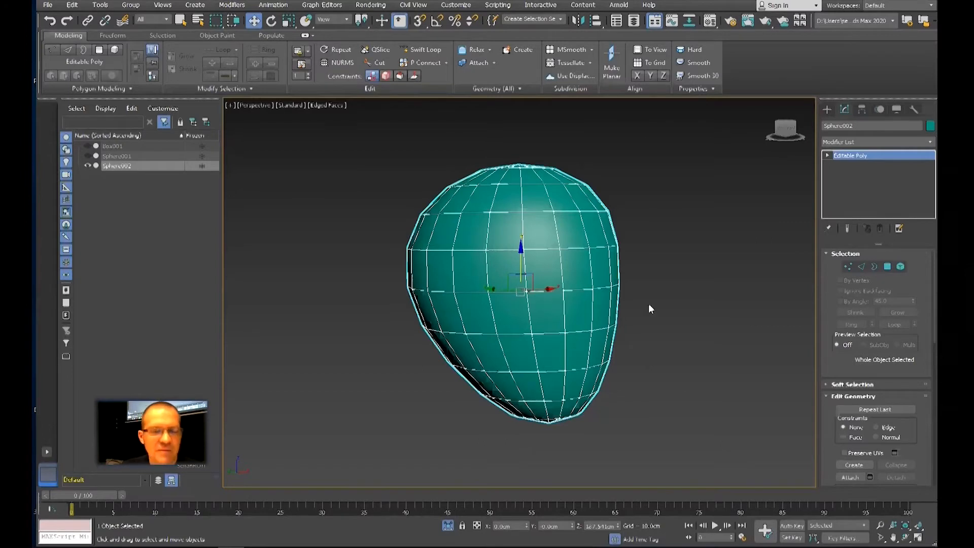
{"action": "left_click", "coordinate": [827, 155]}
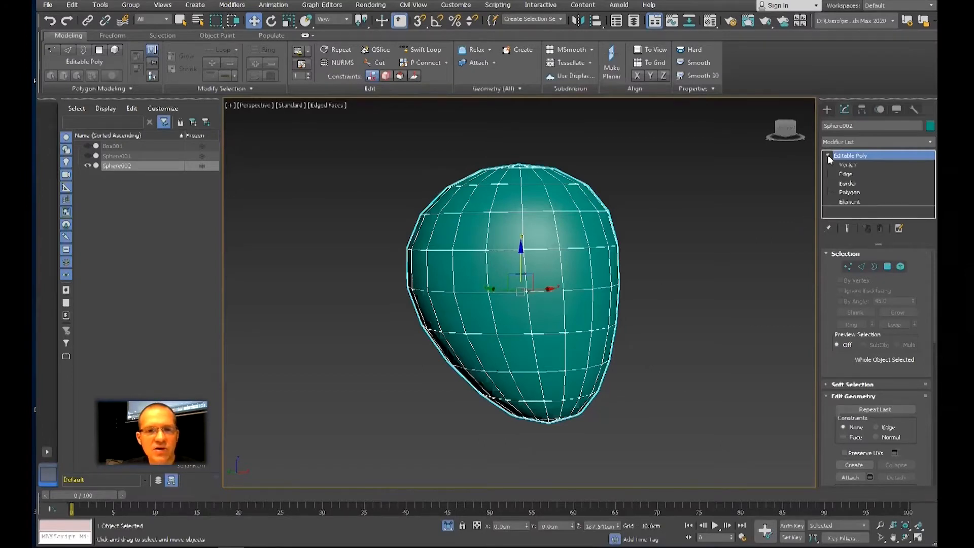
{"action": "left_click", "coordinate": [849, 192]}
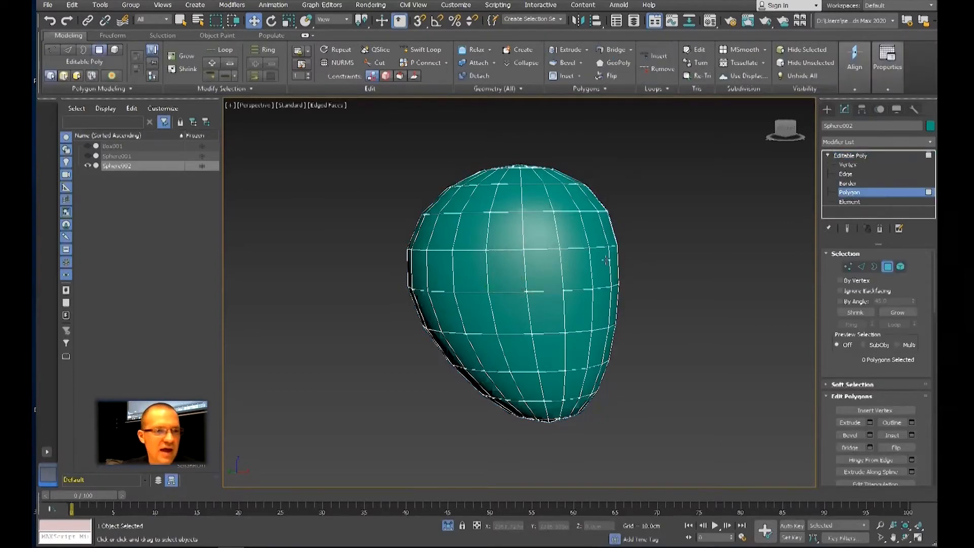
Step: Try to select the horizontal loop of polygons around the middle of the head copy
{"action": "left_click", "coordinate": [583, 267]}
{"action": "middle_click_drag", "start_coordinate": [664, 302], "coordinate": [636, 303], "text": "alt"}
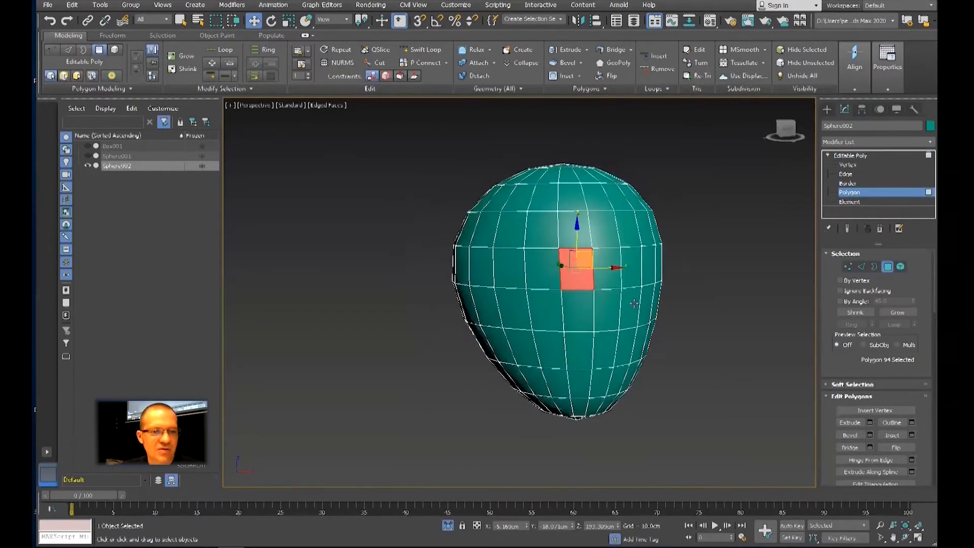
{"action": "left_click", "coordinate": [547, 278], "text": "shift"}
{"action": "middle_click_drag", "start_coordinate": [547, 277], "coordinate": [716, 275], "text": "alt"}
{"action": "left_click", "coordinate": [720, 274]}
{"action": "key", "text": "l"}
{"action": "key", "text": "z"}
{"action": "left_click_drag", "start_coordinate": [299, 293], "coordinate": [345, 292]}
{"action": "key", "text": "p"}
{"action": "mouse_move", "coordinate": [662, 265]}
{"action": "middle_mouse_down", "text": "alt"}
{"action": "mouse_move", "coordinate": [616, 289]}
{"action": "mouse_move", "coordinate": [607, 280]}
{"action": "mouse_move", "coordinate": [648, 276]}
{"action": "middle_mouse_up", "text": "alt"}
Step: Delete the head copy's polygons above the eye-level band and the selectable rows below it
{"action": "left_click_drag", "start_coordinate": [697, 144], "coordinate": [350, 218]}
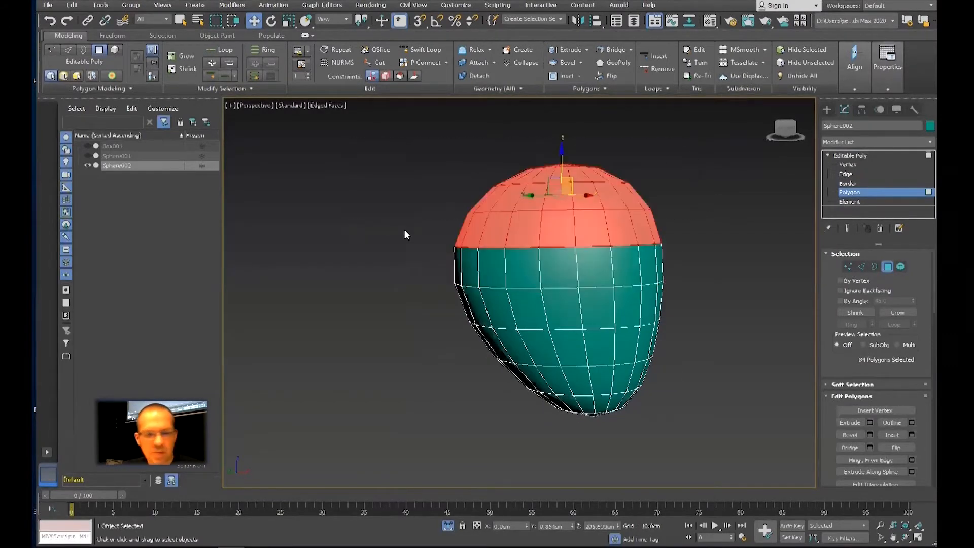
{"action": "key", "text": "Delete"}
{"action": "left_click_drag", "start_coordinate": [632, 350], "coordinate": [380, 425]}
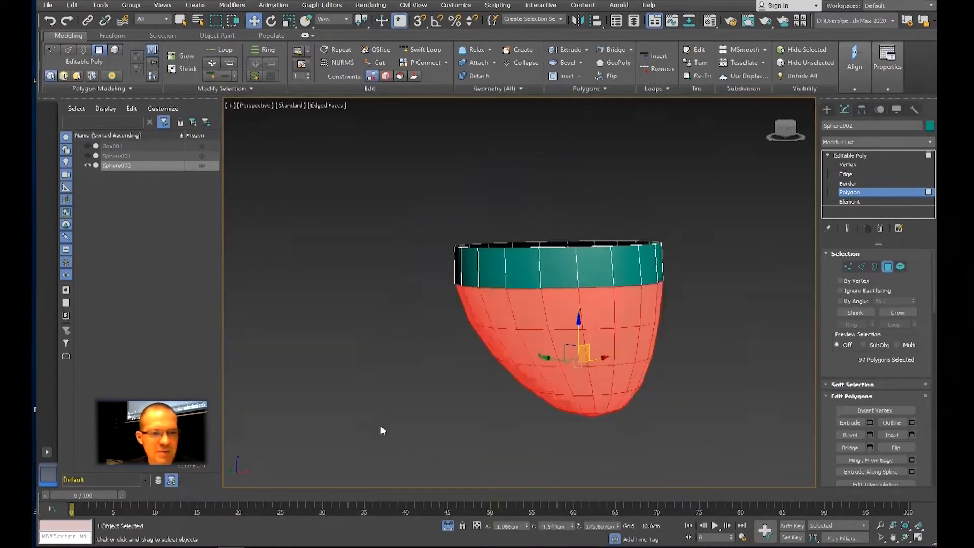
{"action": "key", "text": "Delete"}
Step: Delete the leftover row of polygons hanging beneath the back of the eye-level band
{"action": "middle_click_drag", "start_coordinate": [545, 401], "coordinate": [541, 382], "text": "alt"}
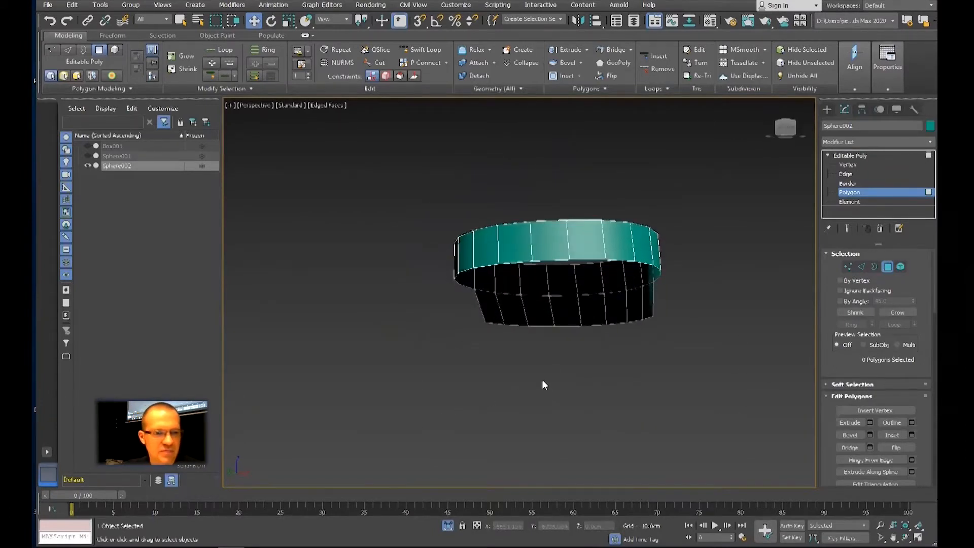
{"action": "left_click_drag", "start_coordinate": [691, 326], "coordinate": [406, 340]}
{"action": "key", "text": "Delete"}
{"action": "left_click", "coordinate": [653, 303]}
{"action": "key", "text": "Delete"}
{"action": "middle_click_drag", "start_coordinate": [649, 344], "coordinate": [633, 351], "text": "alt"}
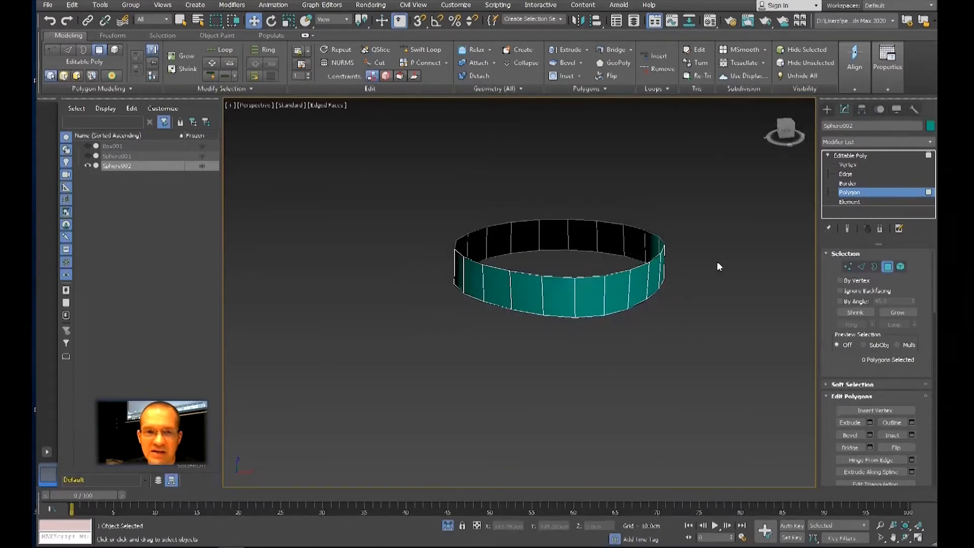
Step: Add a Shell modifier to the eye-level band and end isolation to show the whole character
{"action": "left_click", "coordinate": [878, 153]}
{"action": "left_click", "coordinate": [872, 142]}
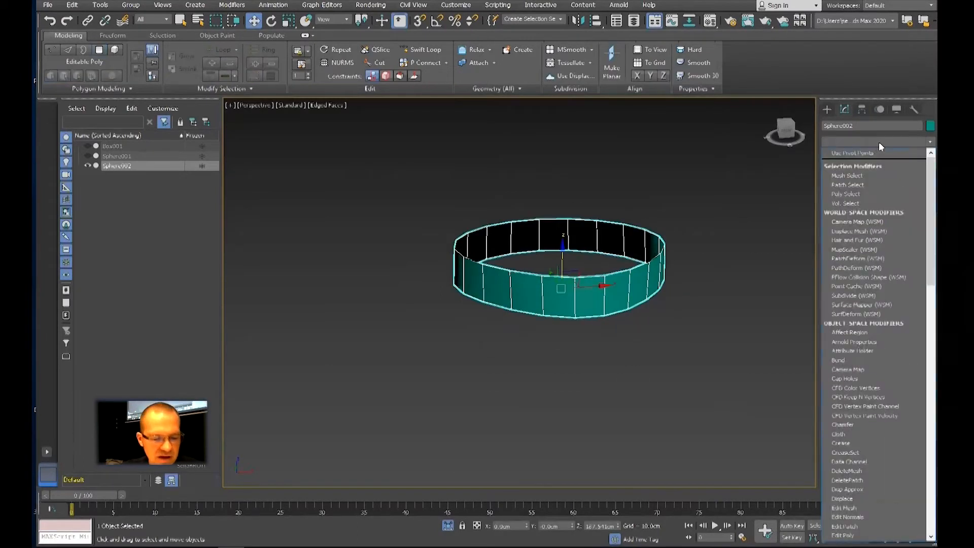
{"action": "scroll", "coordinate": [899, 285], "scroll_direction": "down", "scroll_amount": 5}
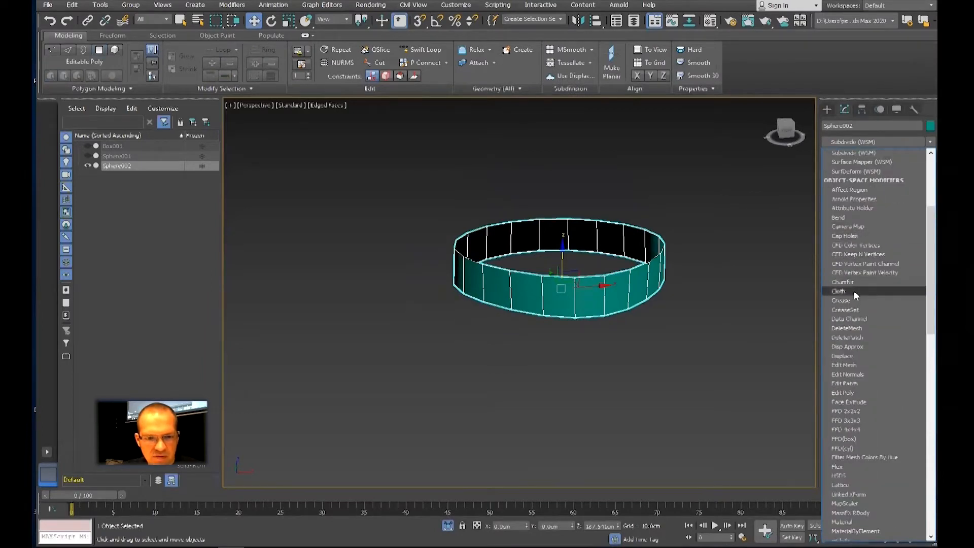
{"action": "scroll", "coordinate": [855, 304], "scroll_direction": "down", "scroll_amount": 20}
{"action": "left_click", "coordinate": [838, 190]}
{"action": "left_click", "coordinate": [447, 526]}
{"action": "left_click", "coordinate": [765, 326]}
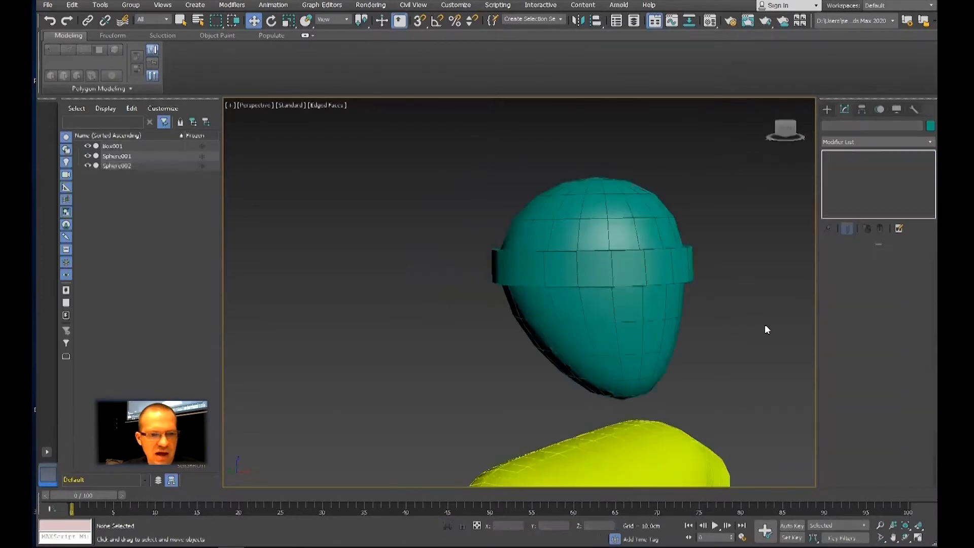
Step: Hide the mesh edges in the viewport and change the band's object color to green
{"action": "key", "text": "F4"}
{"action": "middle_click_drag", "start_coordinate": [617, 291], "coordinate": [628, 303], "text": "alt"}
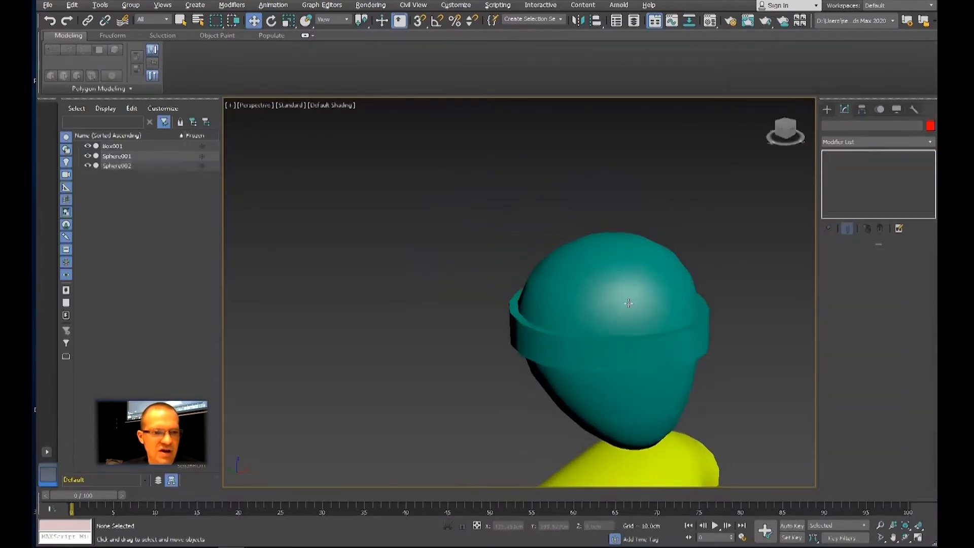
{"action": "left_click", "coordinate": [641, 362]}
{"action": "middle_click_drag", "start_coordinate": [761, 257], "coordinate": [725, 215]}
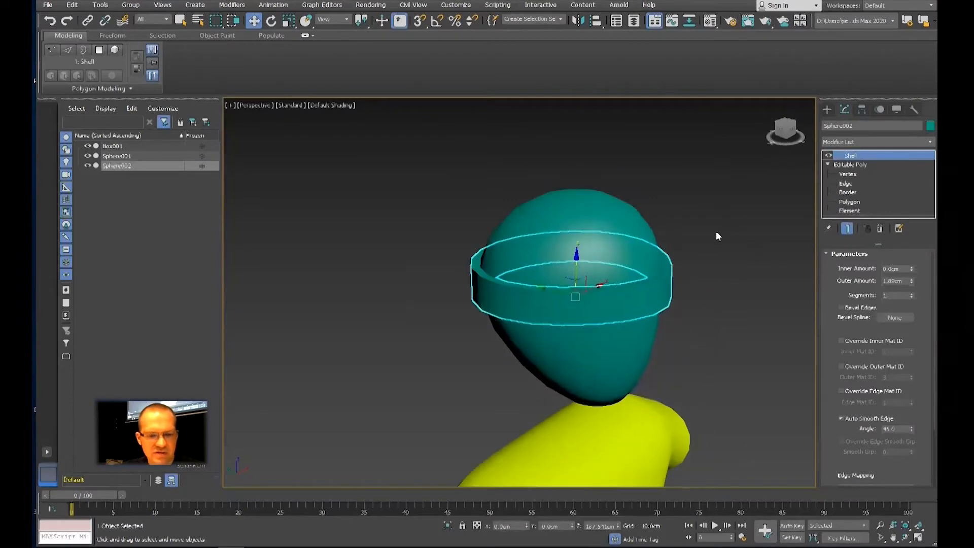
{"action": "left_click", "coordinate": [930, 126]}
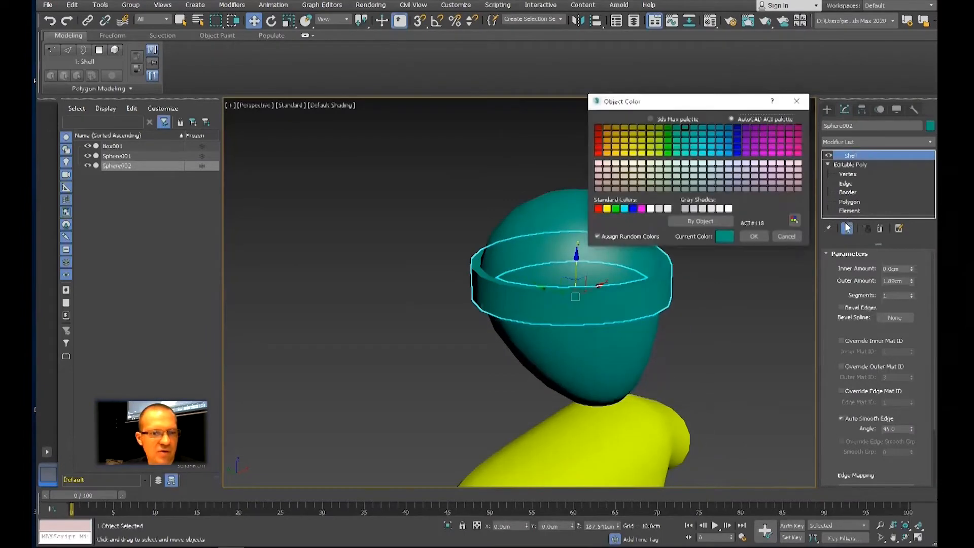
{"action": "left_click", "coordinate": [615, 209]}
{"action": "left_click", "coordinate": [763, 254]}
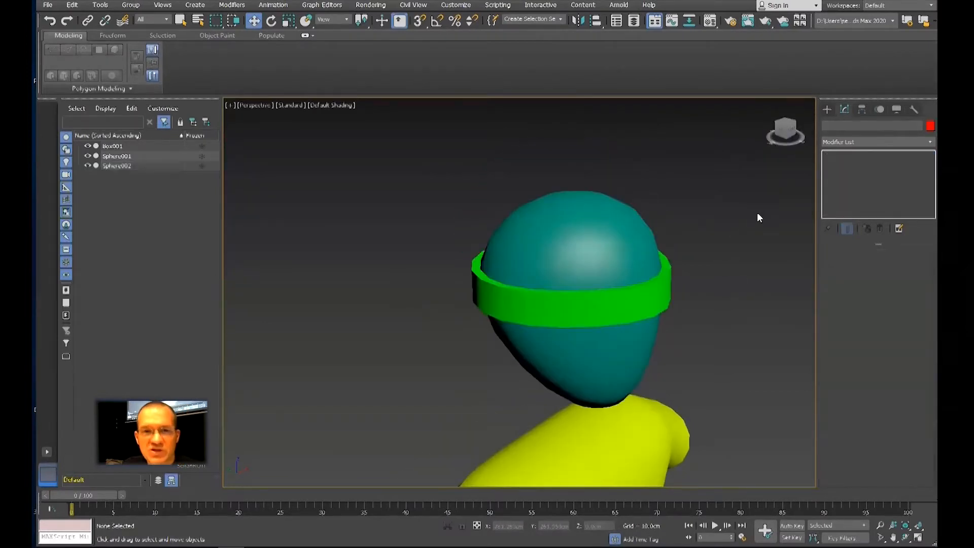
Step: Clone the head in place as a Copy and isolate the new copy
{"action": "left_click", "coordinate": [595, 246]}
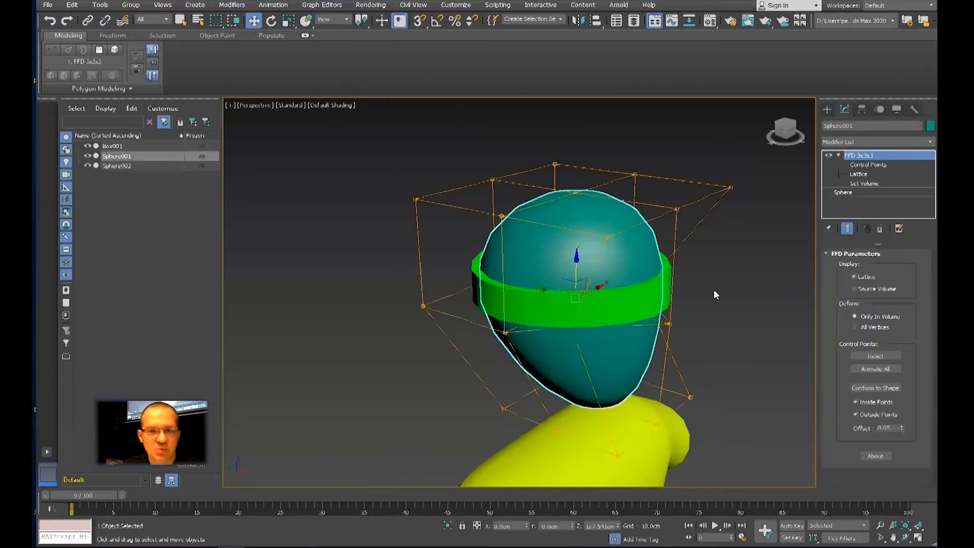
{"action": "key", "text": "ctrl+v"}
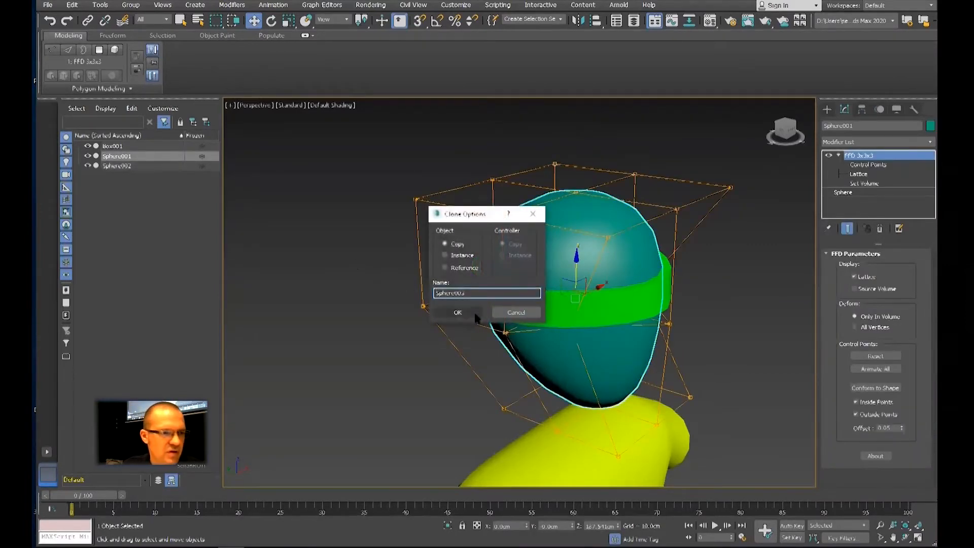
{"action": "left_click", "coordinate": [458, 315]}
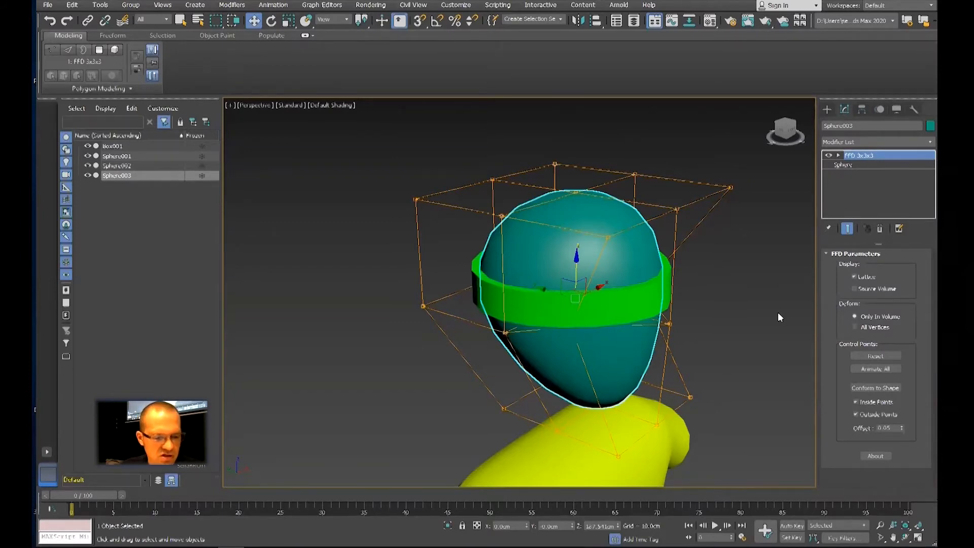
{"action": "middle_click_drag", "start_coordinate": [747, 301], "coordinate": [738, 303]}
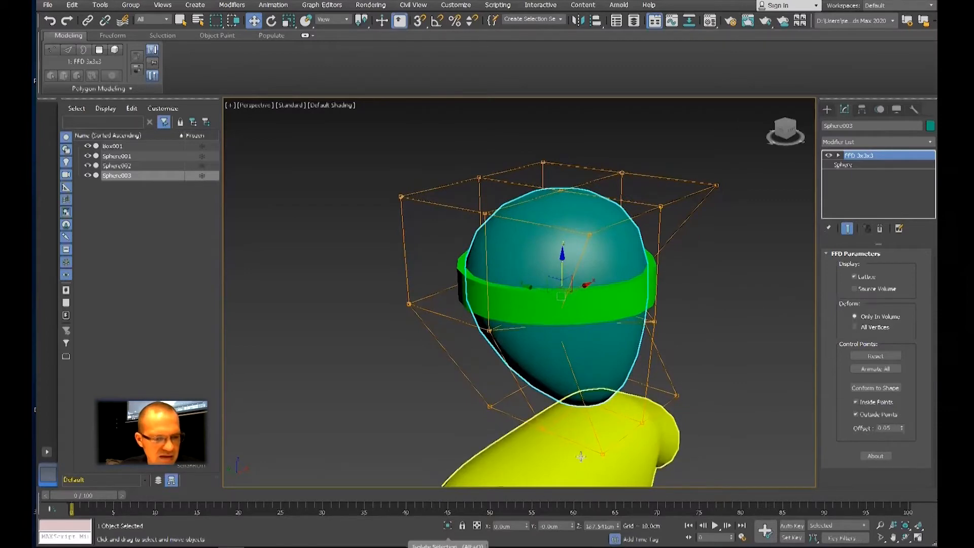
{"action": "key", "text": "alt+q"}
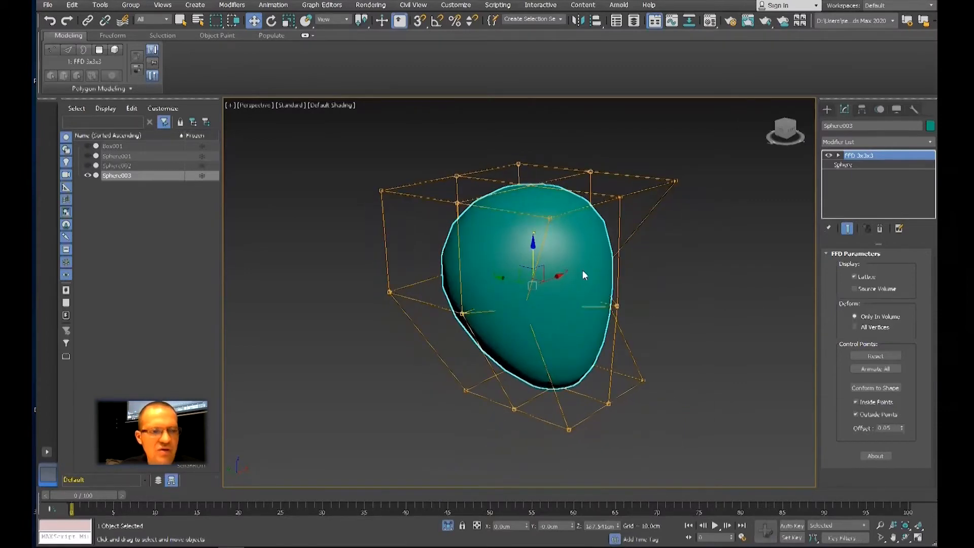
Step: Convert the isolated head copy to an Editable Poly and prepare it for polygon editing with its edges shown
{"action": "right_click", "coordinate": [583, 269]}
{"action": "mouse_move", "coordinate": [608, 380]}
{"action": "left_click", "coordinate": [715, 388]}
{"action": "middle_click_drag", "start_coordinate": [716, 379], "coordinate": [695, 325]}
{"action": "left_click", "coordinate": [827, 155]}
{"action": "left_click", "coordinate": [849, 193]}
{"action": "middle_click_drag", "start_coordinate": [656, 313], "coordinate": [672, 296]}
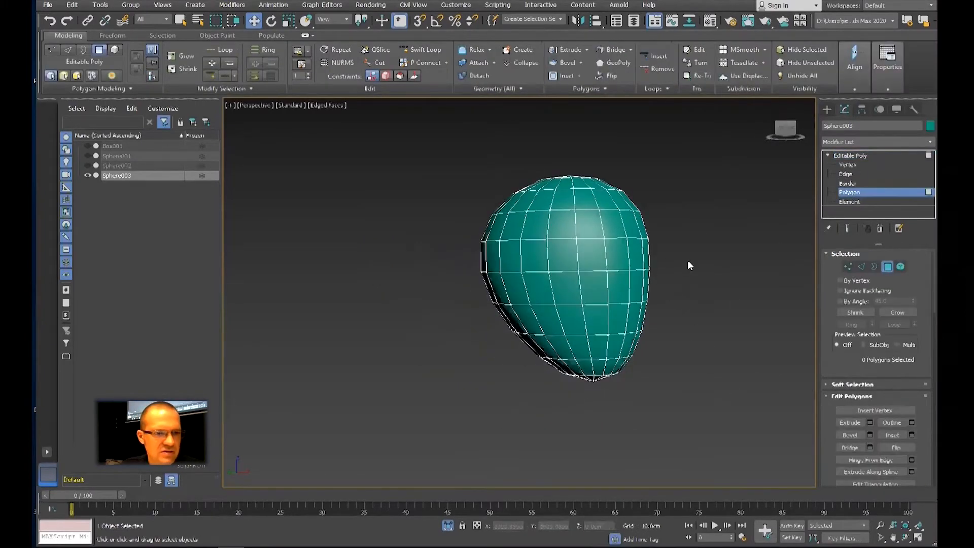
Step: Delete all the copy's polygons from eye level down, keeping only the upper dome for the cap
{"action": "left_click_drag", "start_coordinate": [691, 260], "coordinate": [363, 454]}
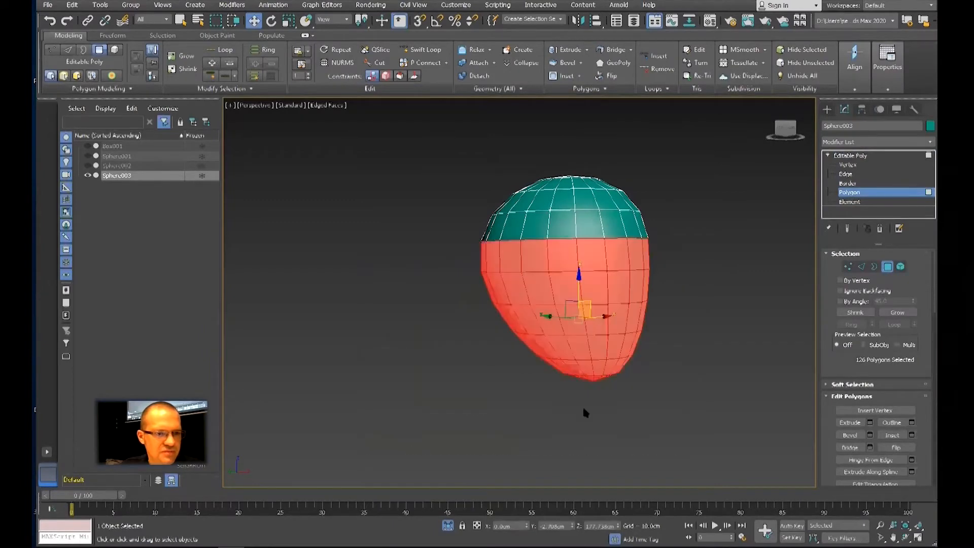
{"action": "middle_click_drag", "start_coordinate": [583, 409], "coordinate": [544, 402], "text": "alt"}
{"action": "key", "text": "Delete"}
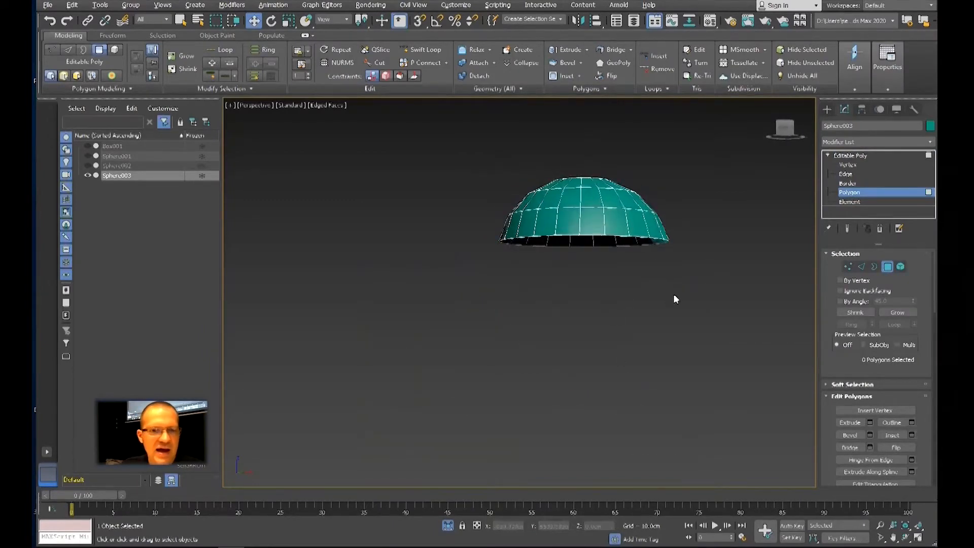
{"action": "scroll", "coordinate": [659, 273], "scroll_direction": "up", "scroll_amount": 3}
Step: Select the dome's open bottom border and extrude it outward by scaling to form a brim
{"action": "left_click", "coordinate": [847, 183]}
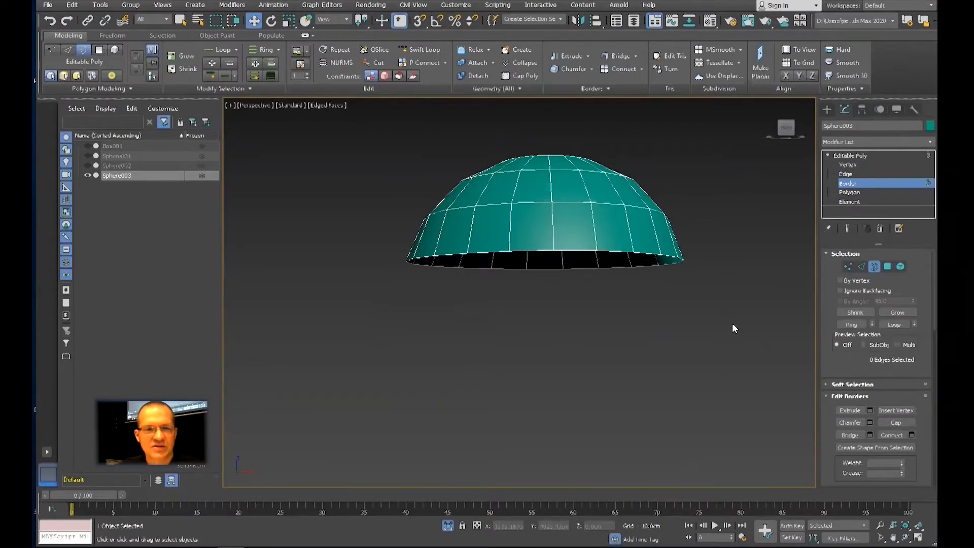
{"action": "middle_click_drag", "start_coordinate": [677, 345], "coordinate": [675, 299], "text": "alt"}
{"action": "left_click", "coordinate": [641, 238]}
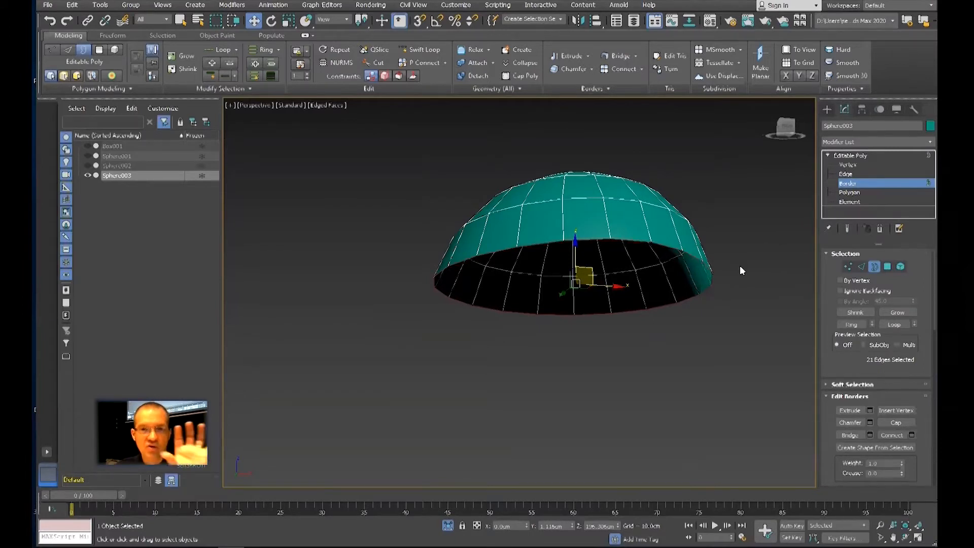
{"action": "middle_click_drag", "start_coordinate": [718, 281], "coordinate": [710, 273]}
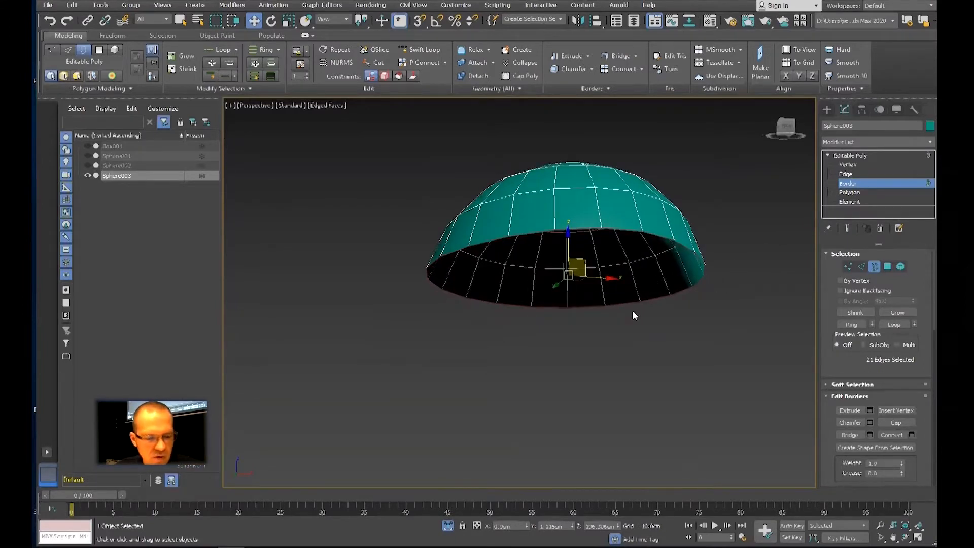
{"action": "key", "text": "r"}
{"action": "middle_click_drag", "start_coordinate": [641, 304], "coordinate": [661, 366], "text": "alt"}
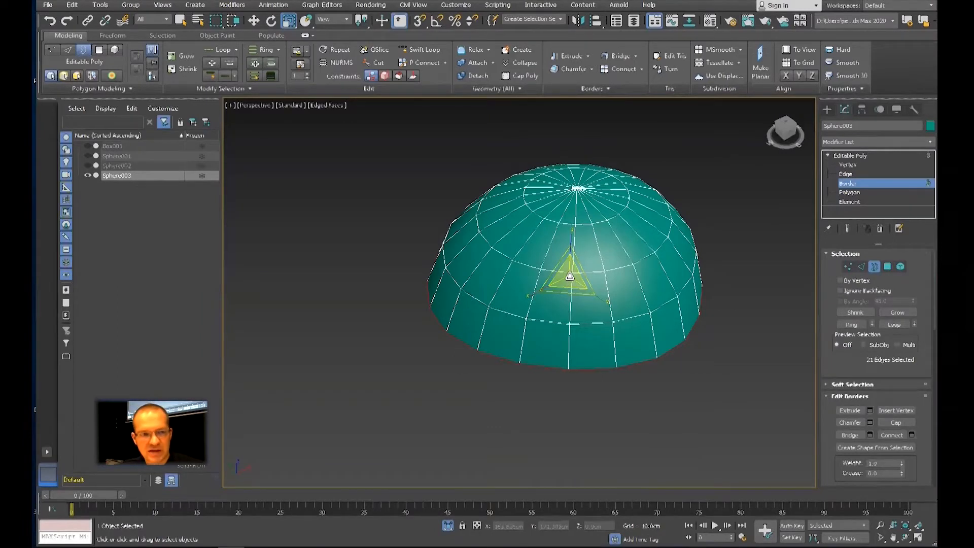
{"action": "left_click_drag", "start_coordinate": [569, 276], "coordinate": [596, 284], "text": "shift"}
Step: Shift the brim's outer border toward the front and extrude it outward once more into a second, narrower ring
{"action": "key", "text": "w"}
{"action": "left_click_drag", "start_coordinate": [552, 262], "coordinate": [597, 295]}
{"action": "middle_click_drag", "start_coordinate": [611, 293], "coordinate": [580, 303], "text": "alt"}
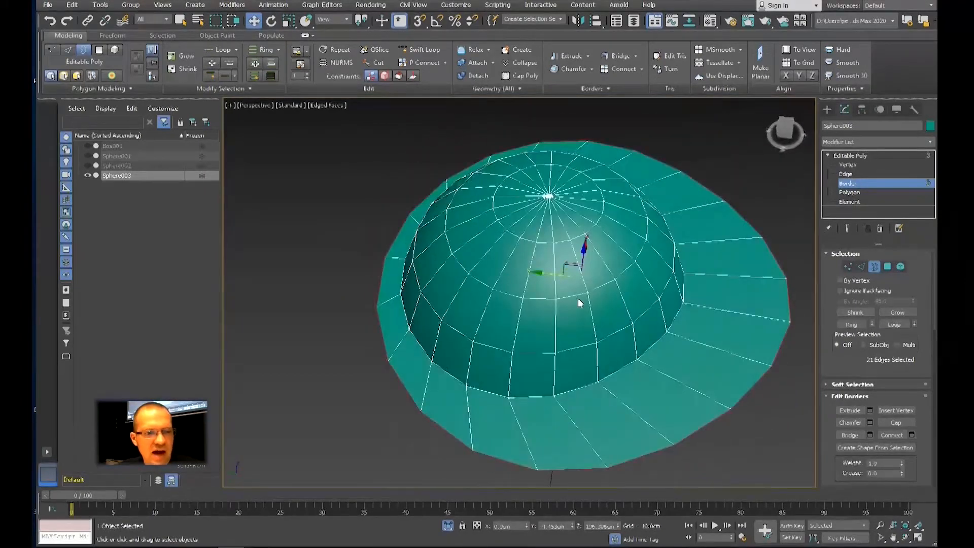
{"action": "key", "text": "r"}
{"action": "left_click_drag", "start_coordinate": [589, 277], "coordinate": [591, 269]}
{"action": "scroll", "coordinate": [600, 274], "scroll_direction": "down", "scroll_amount": 4}
{"action": "middle_click_drag", "start_coordinate": [586, 266], "coordinate": [628, 261], "text": "alt"}
Step: Finish border editing and add a TurboSmooth modifier to the hat
{"action": "left_click", "coordinate": [872, 155]}
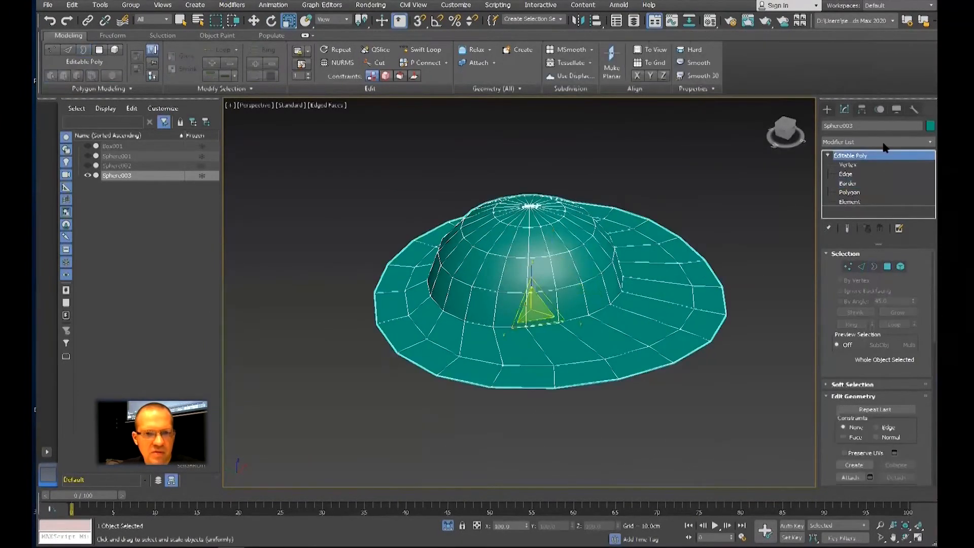
{"action": "left_click", "coordinate": [885, 142]}
{"action": "scroll", "coordinate": [882, 161], "scroll_direction": "down", "scroll_amount": 10}
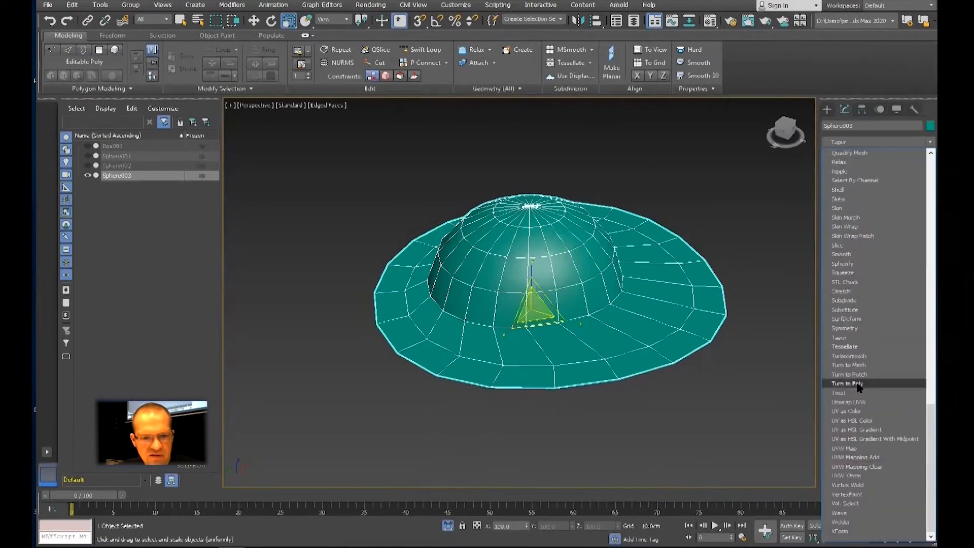
{"action": "left_click", "coordinate": [854, 356]}
Step: Add a Shell modifier above TurboSmooth and view the hat without its mesh edges
{"action": "left_click", "coordinate": [859, 139]}
{"action": "scroll", "coordinate": [852, 267], "scroll_direction": "down", "scroll_amount": 3}
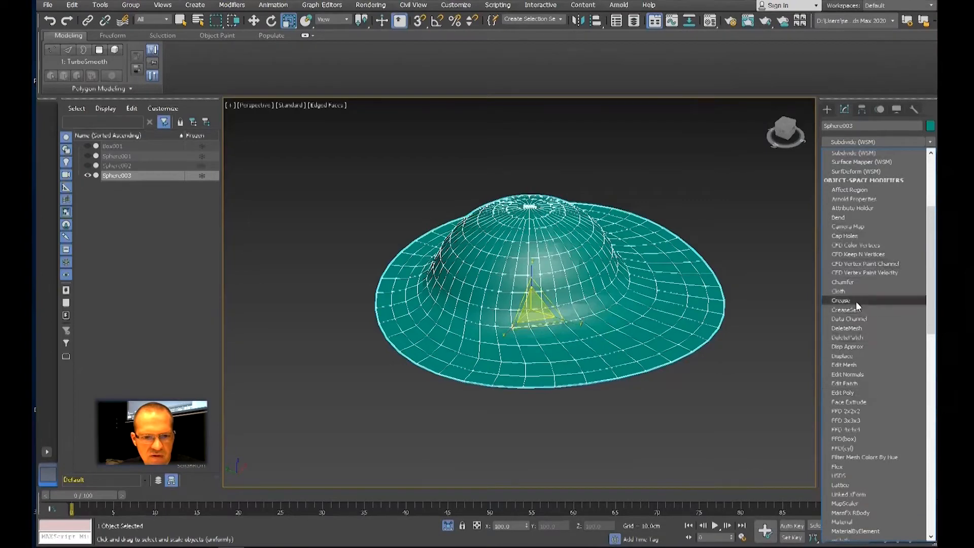
{"action": "scroll", "coordinate": [862, 329], "scroll_direction": "down", "scroll_amount": 20}
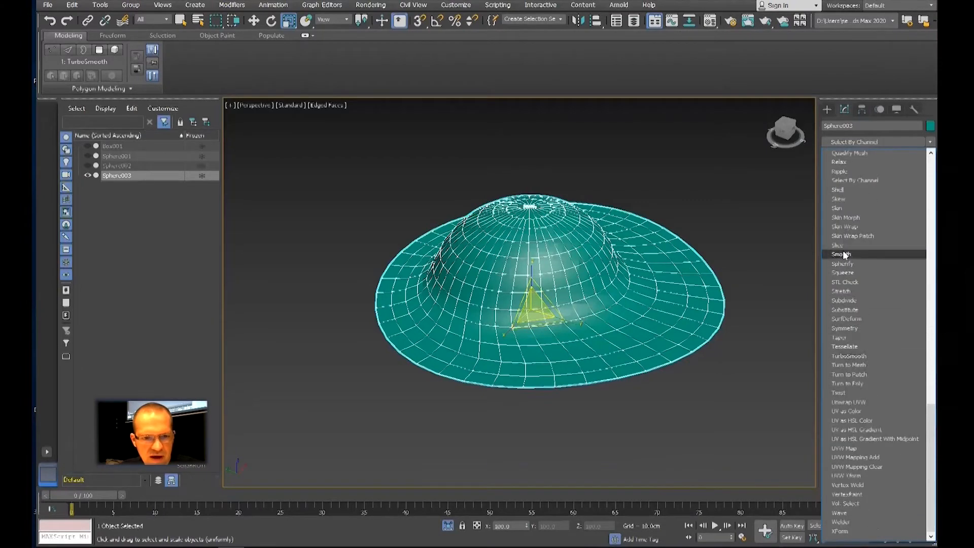
{"action": "left_click", "coordinate": [847, 189]}
{"action": "key", "text": "F4"}
{"action": "mouse_move", "coordinate": [777, 288]}
{"action": "middle_mouse_down", "text": "alt"}
{"action": "mouse_move", "coordinate": [750, 269]}
{"action": "mouse_move", "coordinate": [774, 297]}
{"action": "middle_mouse_up", "text": "alt"}
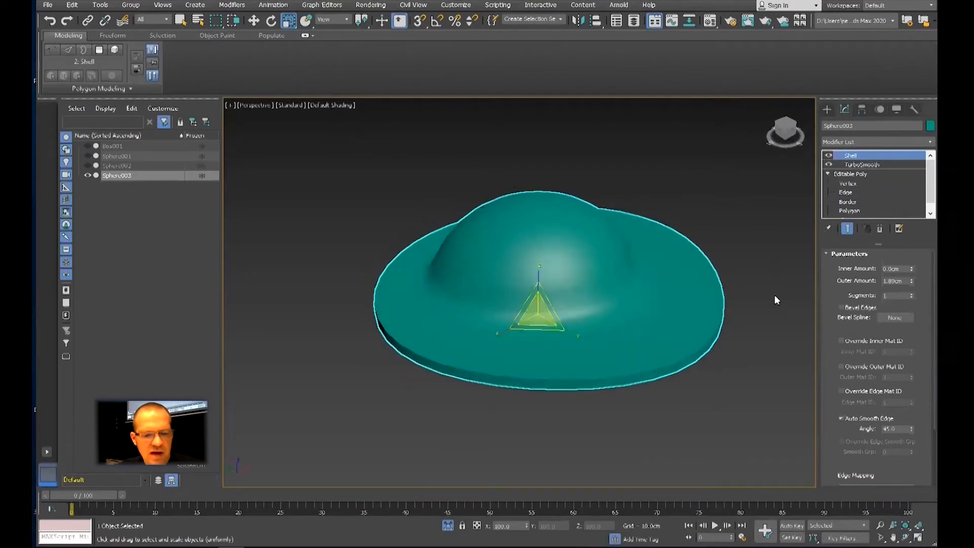
Step: In the Top view, select the brim's polygons around the back and sides and delete them, keeping the front section
{"action": "key", "text": "F4"}
{"action": "left_click", "coordinate": [856, 211]}
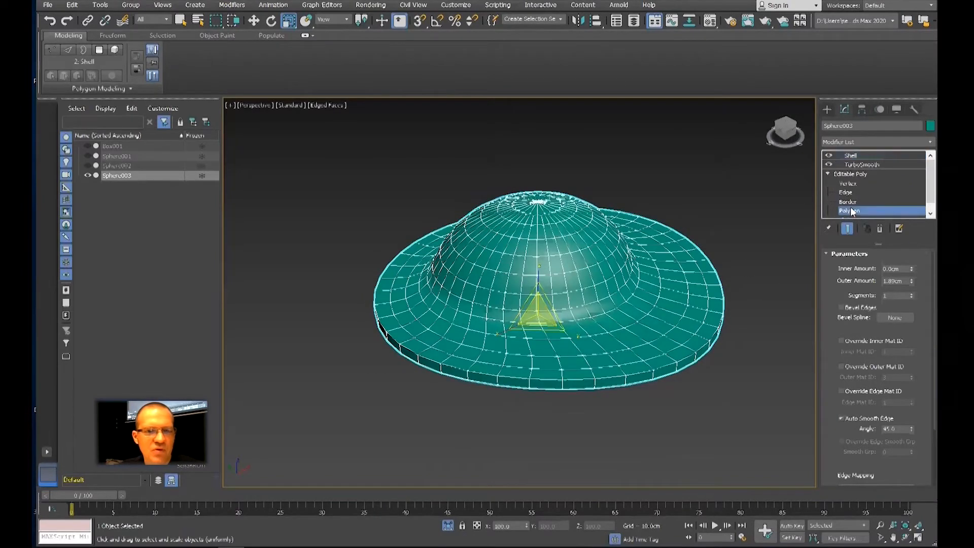
{"action": "middle_click_drag", "start_coordinate": [710, 252], "coordinate": [736, 300], "text": "alt"}
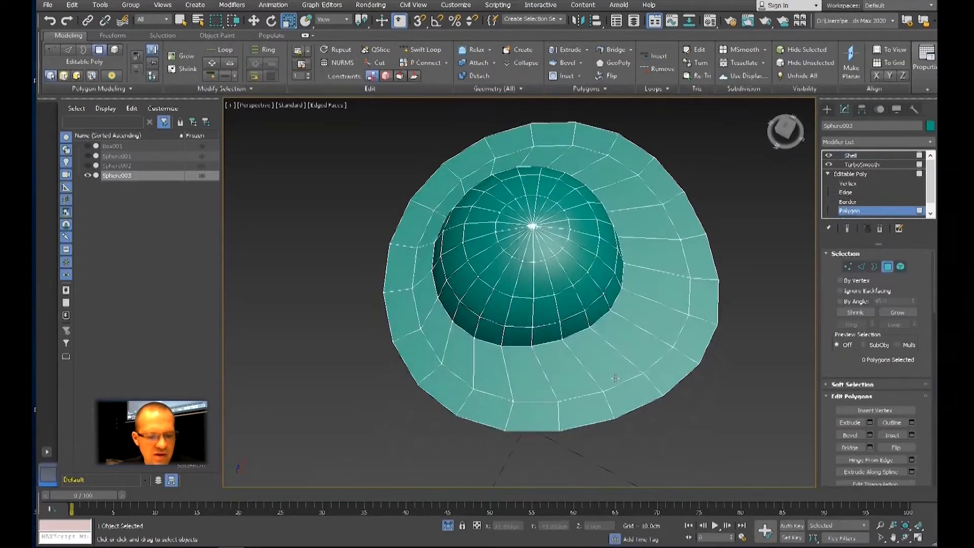
{"action": "key", "text": "t"}
{"action": "scroll", "coordinate": [502, 217], "scroll_direction": "up", "scroll_amount": 2}
{"action": "left_click_drag", "start_coordinate": [499, 214], "coordinate": [546, 287]}
{"action": "left_click_drag", "start_coordinate": [521, 206], "coordinate": [634, 248], "text": "ctrl"}
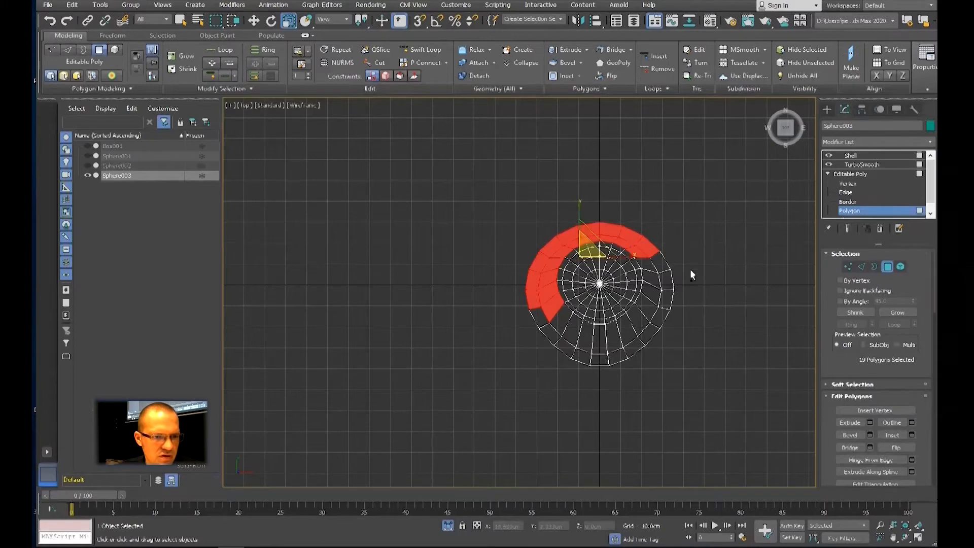
{"action": "left_click_drag", "start_coordinate": [651, 295], "coordinate": [652, 295], "text": "ctrl"}
{"action": "left_click", "coordinate": [653, 311], "text": "ctrl"}
{"action": "left_click", "coordinate": [661, 317], "text": "ctrl"}
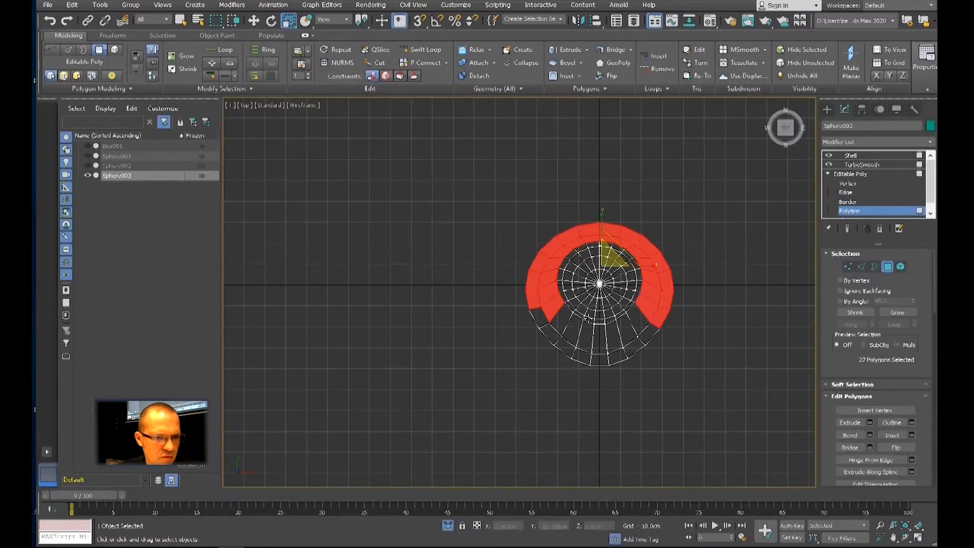
{"action": "left_click", "coordinate": [750, 360]}
Step: Try to reshape one end of the remaining brim by moving its corner vertices in the Top view
{"action": "scroll", "coordinate": [661, 336], "scroll_direction": "up", "scroll_amount": 4}
{"action": "middle_click_drag", "start_coordinate": [671, 323], "coordinate": [691, 314]}
{"action": "key", "text": "1"}
{"action": "left_click_drag", "start_coordinate": [703, 287], "coordinate": [657, 340]}
{"action": "key", "text": "w"}
{"action": "left_click_drag", "start_coordinate": [699, 293], "coordinate": [691, 304]}
{"action": "scroll", "coordinate": [654, 286], "scroll_direction": "down", "scroll_amount": 2}
{"action": "left_click_drag", "start_coordinate": [643, 406], "coordinate": [695, 390]}
{"action": "scroll", "coordinate": [662, 324], "scroll_direction": "up", "scroll_amount": 3}
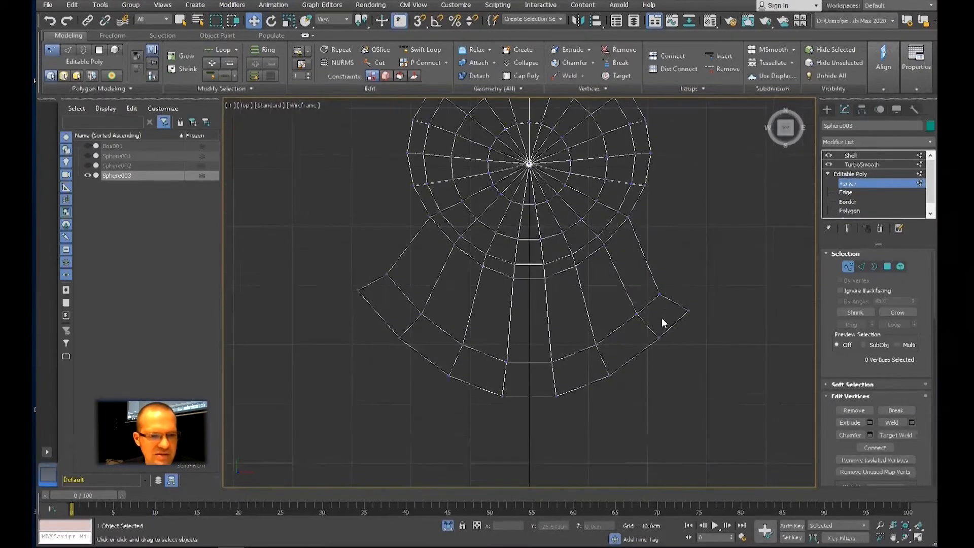
{"action": "middle_click_drag", "start_coordinate": [661, 323], "coordinate": [686, 344]}
{"action": "left_click", "coordinate": [714, 330]}
{"action": "left_click_drag", "start_coordinate": [724, 310], "coordinate": [717, 319]}
Step: Delete the outermost strip of polygons at both ends of the remaining brim in the perspective view
{"action": "key", "text": "p"}
{"action": "mouse_move", "coordinate": [687, 332]}
{"action": "middle_mouse_down", "text": "alt"}
{"action": "mouse_move", "coordinate": [708, 312]}
{"action": "mouse_move", "coordinate": [682, 299]}
{"action": "mouse_move", "coordinate": [685, 312]}
{"action": "middle_mouse_up", "text": "alt"}
{"action": "left_click", "coordinate": [849, 210]}
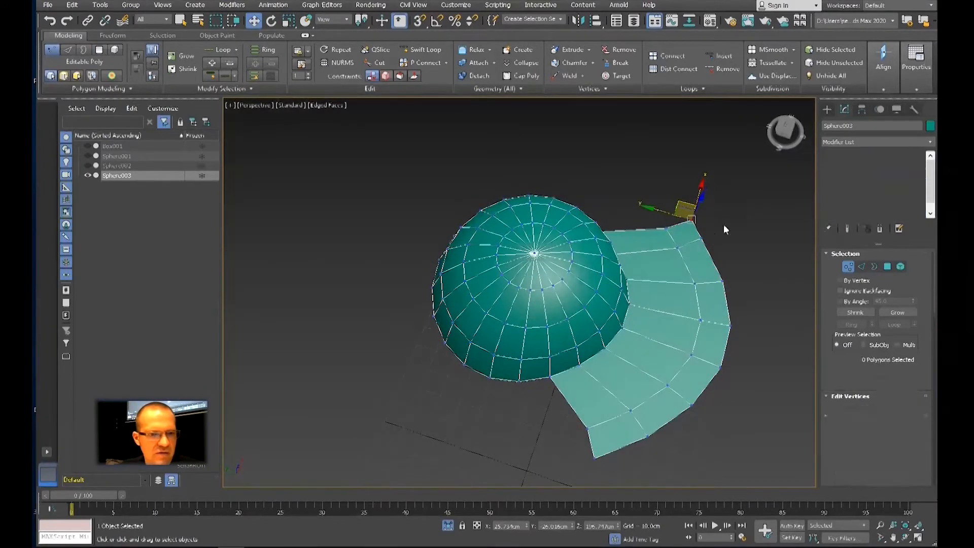
{"action": "left_click", "coordinate": [658, 243]}
{"action": "left_click", "coordinate": [689, 235], "text": "ctrl"}
{"action": "left_click", "coordinate": [583, 398], "text": "ctrl"}
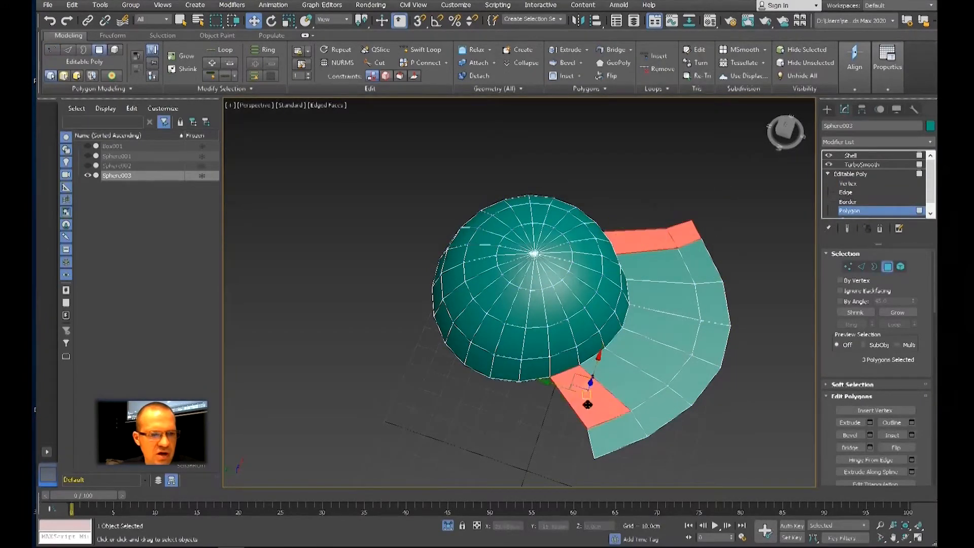
{"action": "left_click", "coordinate": [636, 438], "text": "ctrl"}
{"action": "key", "text": "Delete"}
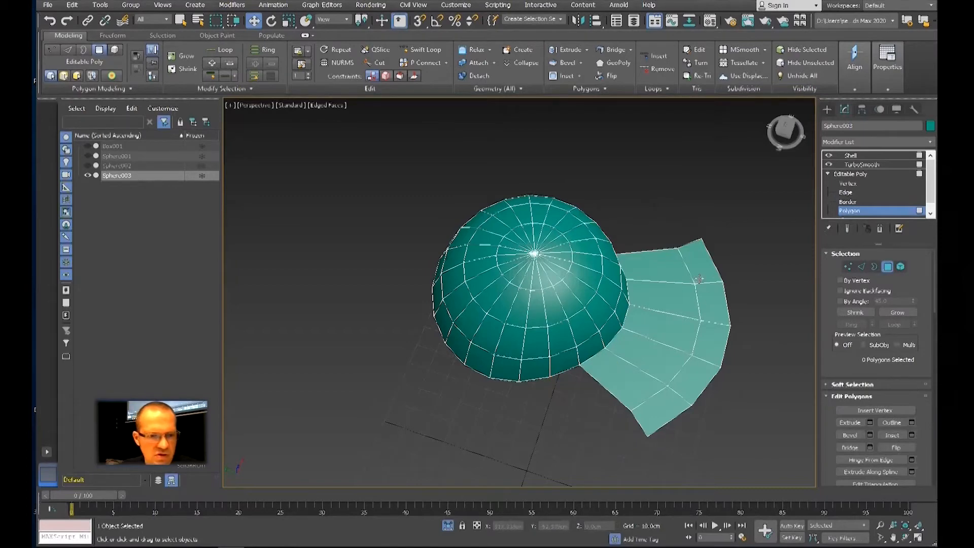
Step: Select the five polygons along the visor's outer edge and scale them narrower from side to side
{"action": "left_click", "coordinate": [700, 268]}
{"action": "left_click", "coordinate": [712, 309], "text": "ctrl"}
{"action": "left_click", "coordinate": [708, 338], "text": "ctrl"}
{"action": "left_click", "coordinate": [694, 380], "text": "ctrl"}
{"action": "left_click", "coordinate": [649, 419], "text": "ctrl"}
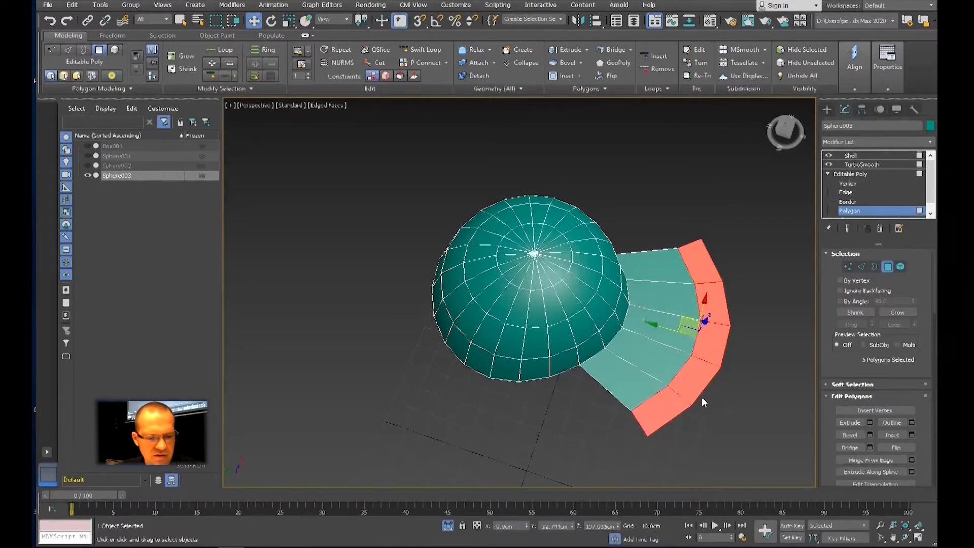
{"action": "key", "text": "r"}
{"action": "mouse_move", "coordinate": [684, 377]}
{"action": "left_mouse_down"}
{"action": "mouse_move", "coordinate": [688, 350]}
{"action": "mouse_move", "coordinate": [692, 377]}
{"action": "left_mouse_up"}
{"action": "scroll", "coordinate": [686, 395], "scroll_direction": "up", "scroll_amount": 3}
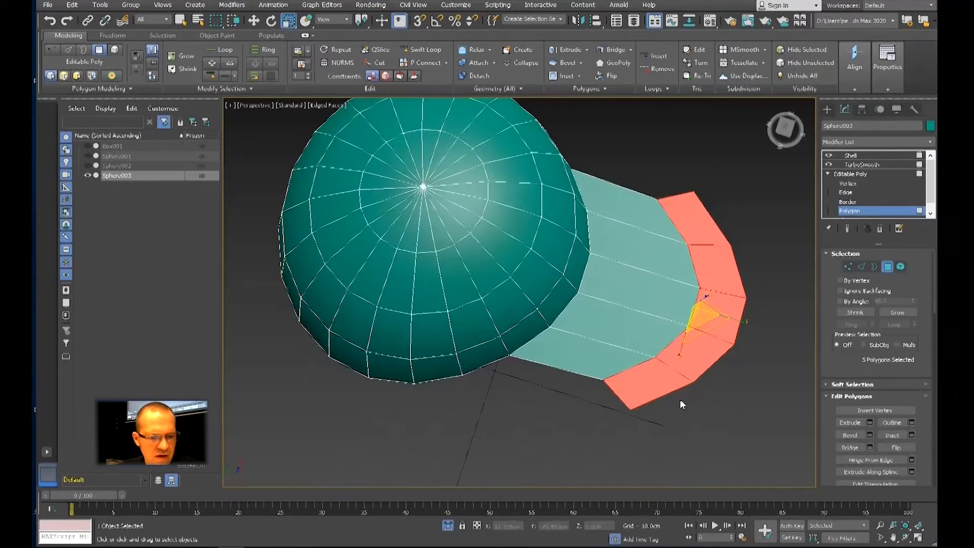
Step: Select the two outermost corner vertices of the visor's front edge and scale them closer together
{"action": "key", "text": "1"}
{"action": "left_click", "coordinate": [701, 182]}
{"action": "left_click", "coordinate": [631, 409], "text": "ctrl"}
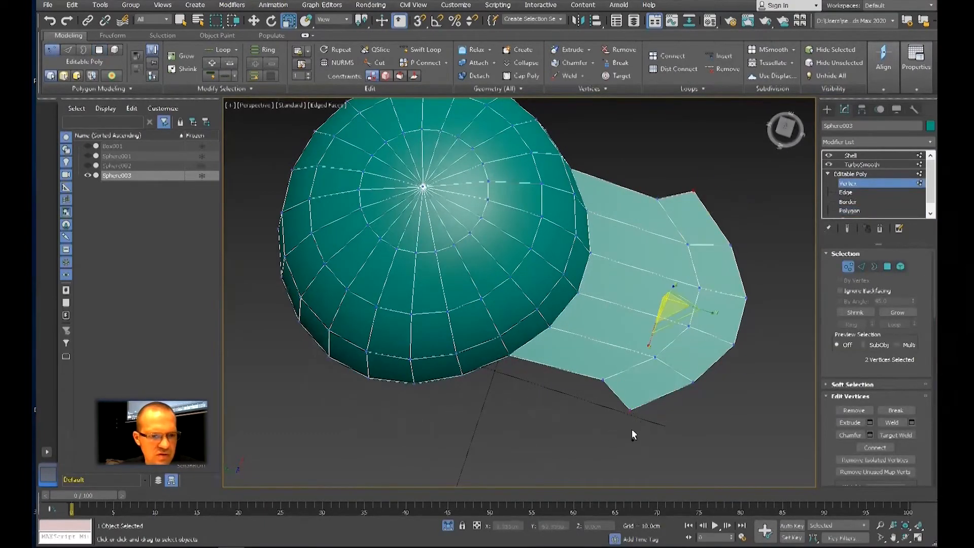
{"action": "left_click_drag", "start_coordinate": [649, 344], "coordinate": [652, 333]}
Step: Select the 12 vertices of the visor's outer strip and move them toward the cap to shorten the visor
{"action": "left_click_drag", "start_coordinate": [637, 168], "coordinate": [751, 431]}
{"action": "key", "text": "w"}
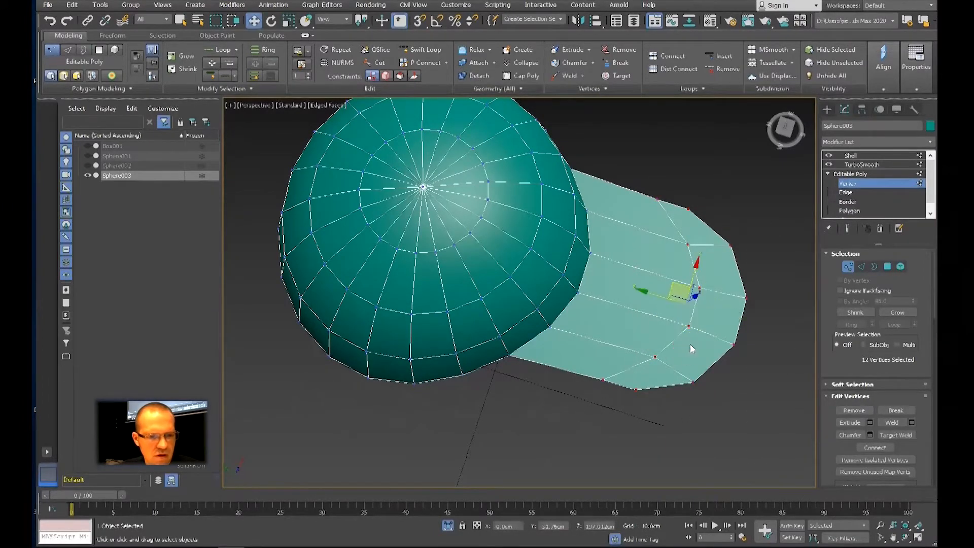
{"action": "left_click_drag", "start_coordinate": [642, 287], "coordinate": [601, 291]}
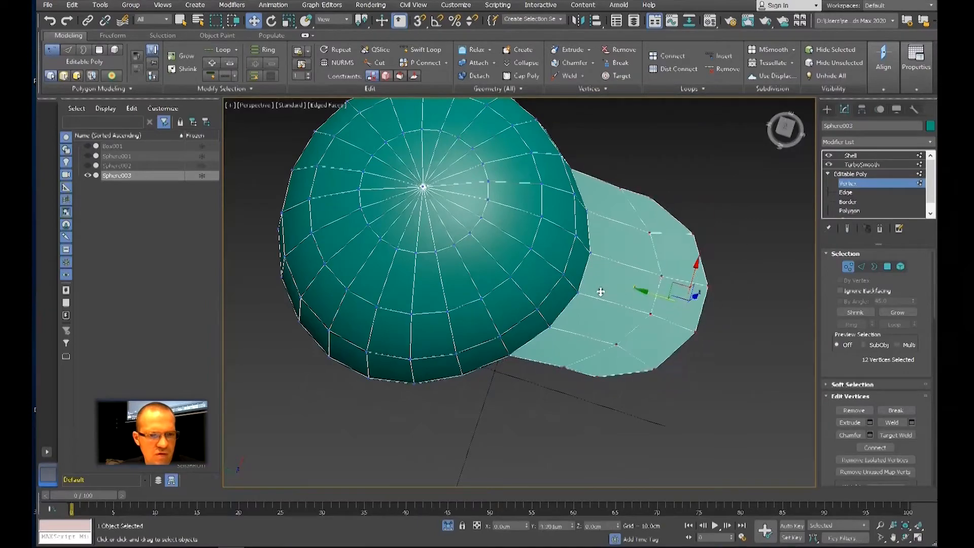
Step: Show the cap's end result, then tilt the visor's selected outer vertices and move them slightly upward
{"action": "left_click", "coordinate": [847, 228]}
{"action": "mouse_move", "coordinate": [758, 358]}
{"action": "middle_mouse_down", "text": "alt"}
{"action": "mouse_move", "coordinate": [748, 321]}
{"action": "mouse_move", "coordinate": [655, 340]}
{"action": "mouse_move", "coordinate": [713, 337]}
{"action": "mouse_move", "coordinate": [698, 355]}
{"action": "mouse_move", "coordinate": [702, 331]}
{"action": "mouse_move", "coordinate": [710, 374]}
{"action": "middle_mouse_up", "text": "alt"}
{"action": "key", "text": "F4"}
{"action": "scroll", "coordinate": [710, 372], "scroll_direction": "down", "scroll_amount": 5}
{"action": "scroll", "coordinate": [683, 350], "scroll_direction": "up", "scroll_amount": 2}
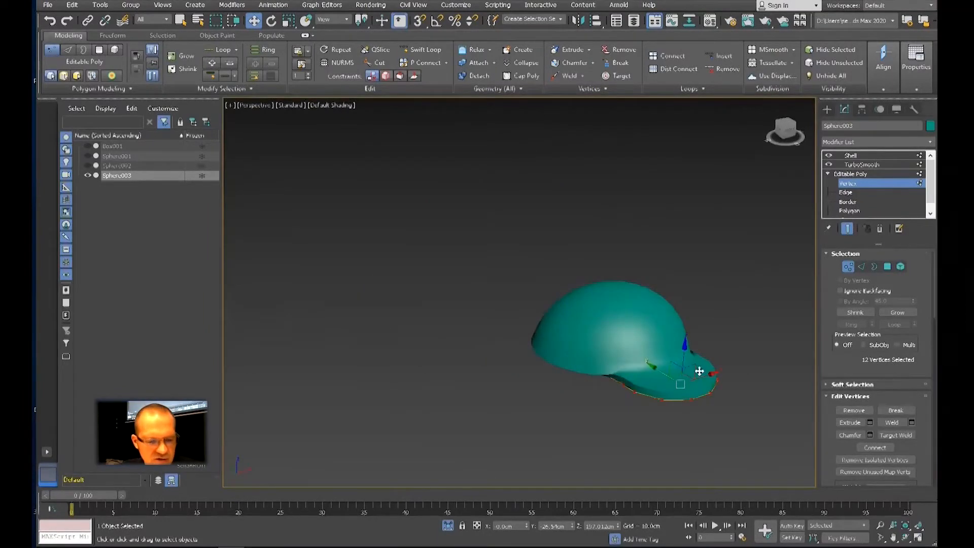
{"action": "key", "text": "e"}
{"action": "left_click_drag", "start_coordinate": [699, 366], "coordinate": [692, 344]}
{"action": "middle_click_drag", "start_coordinate": [693, 344], "coordinate": [654, 393], "text": "alt"}
{"action": "key", "text": "w"}
{"action": "left_click_drag", "start_coordinate": [683, 351], "coordinate": [685, 342]}
{"action": "middle_click_drag", "start_coordinate": [684, 341], "coordinate": [698, 395], "text": "alt"}
{"action": "key", "text": "F4"}
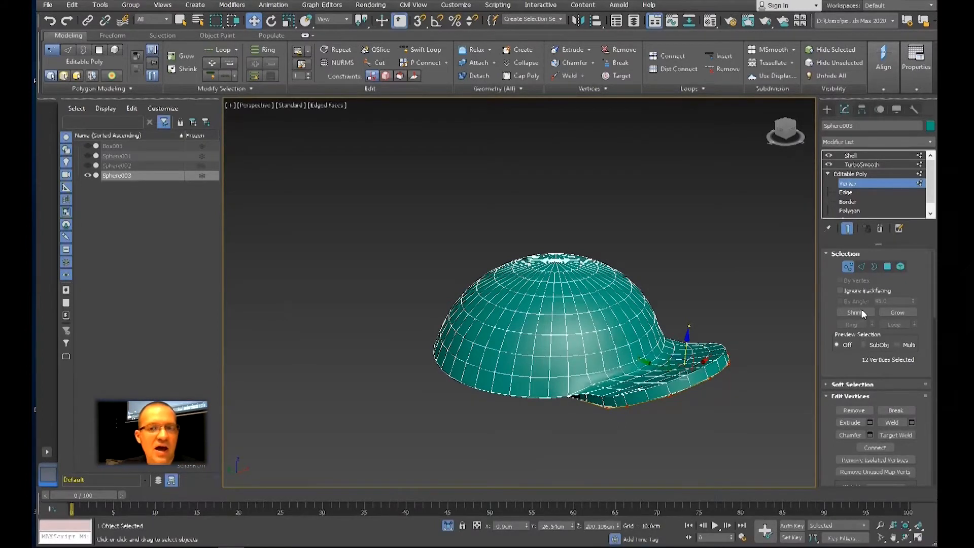
Step: Add a second TurboSmooth modifier above the cap's Shell modifier to round the shell's edges
{"action": "left_click", "coordinate": [856, 174]}
{"action": "left_click", "coordinate": [865, 155]}
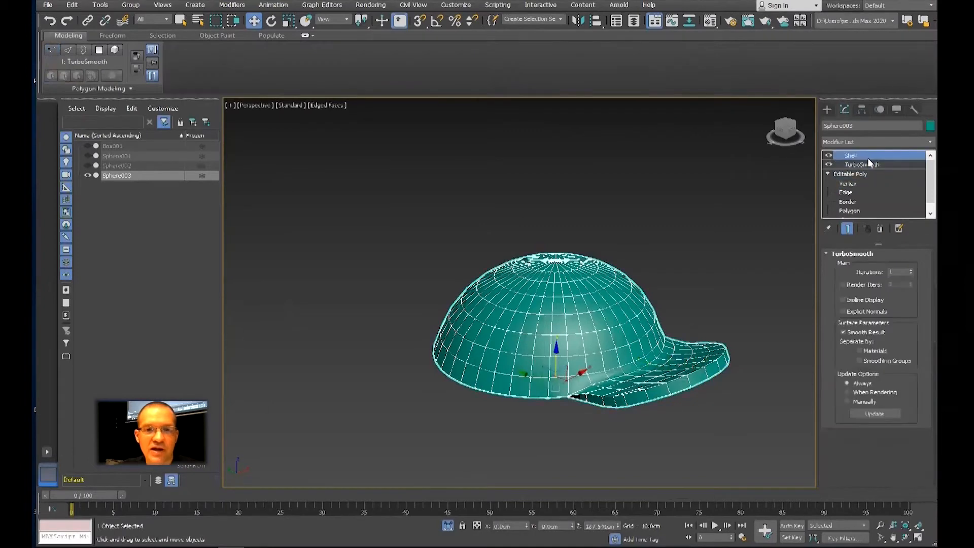
{"action": "left_click", "coordinate": [847, 163]}
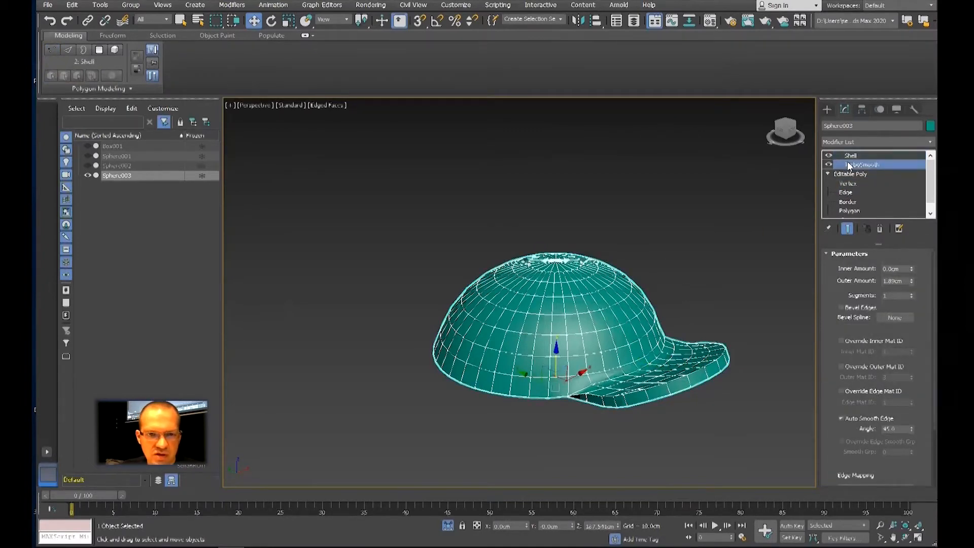
{"action": "left_click", "coordinate": [850, 155]}
{"action": "scroll", "coordinate": [755, 362], "scroll_direction": "up", "scroll_amount": 5}
{"action": "key", "text": "F4"}
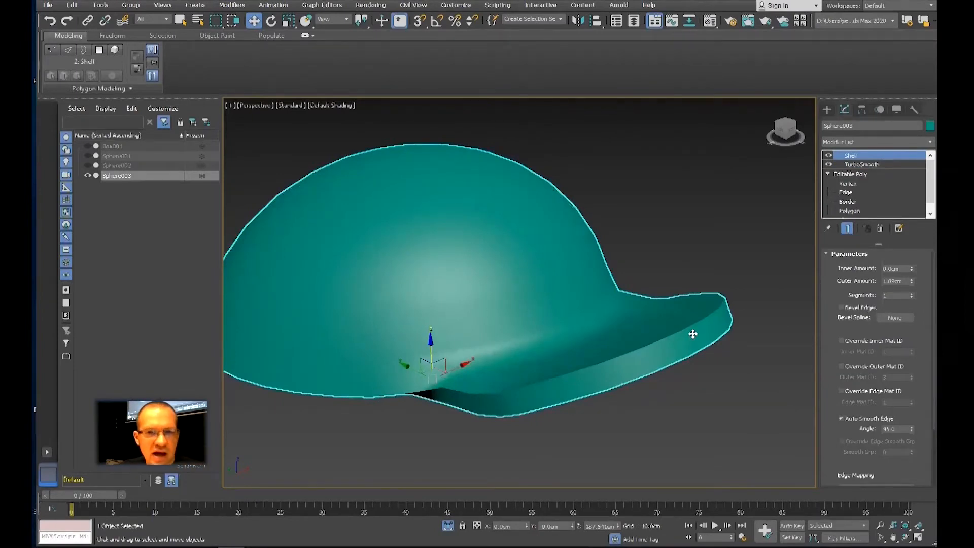
{"action": "left_click", "coordinate": [865, 141]}
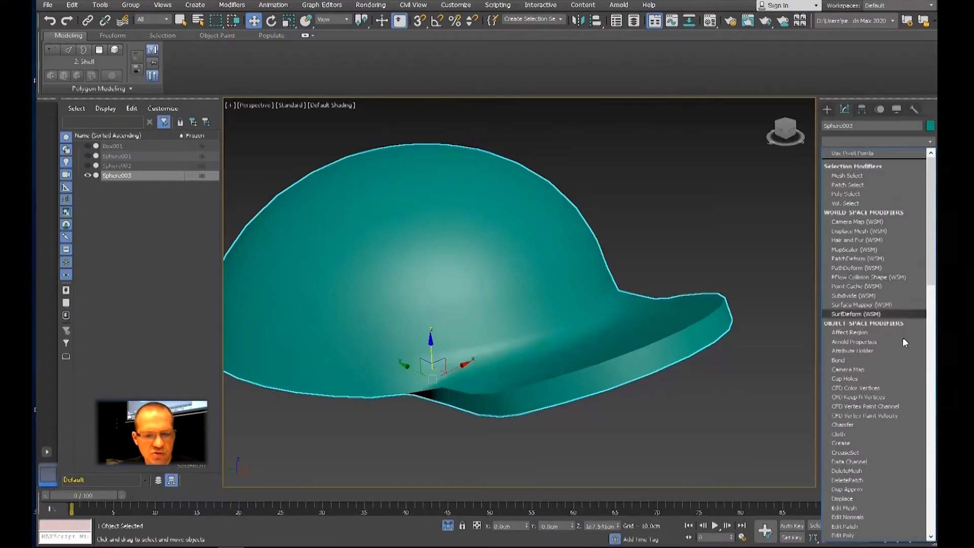
{"action": "scroll", "coordinate": [862, 376], "scroll_direction": "down", "scroll_amount": 7}
{"action": "left_click", "coordinate": [860, 355]}
{"action": "scroll", "coordinate": [715, 311], "scroll_direction": "up", "scroll_amount": 3}
{"action": "scroll", "coordinate": [716, 313], "scroll_direction": "down", "scroll_amount": 3}
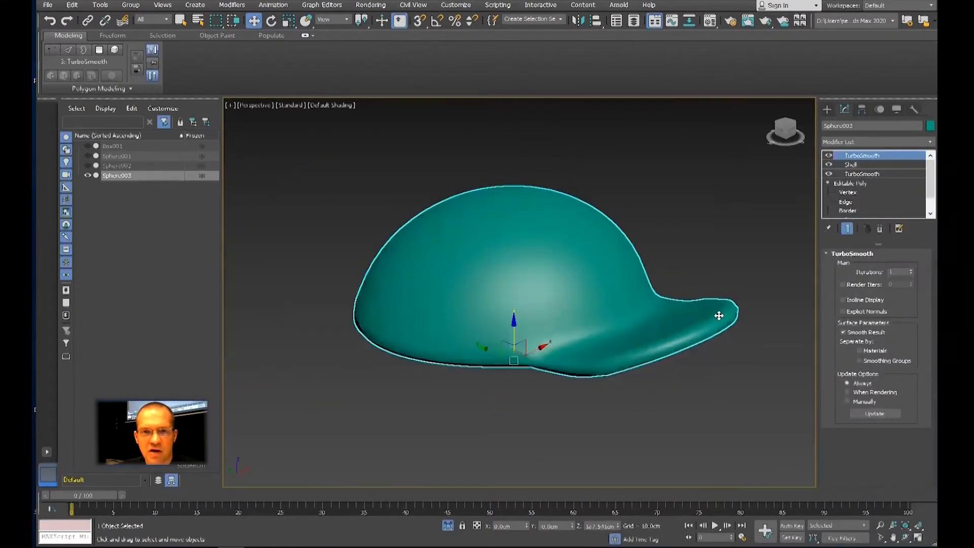
Step: End the cap's isolation and examine it together with the rest of the character
{"action": "left_click", "coordinate": [853, 174]}
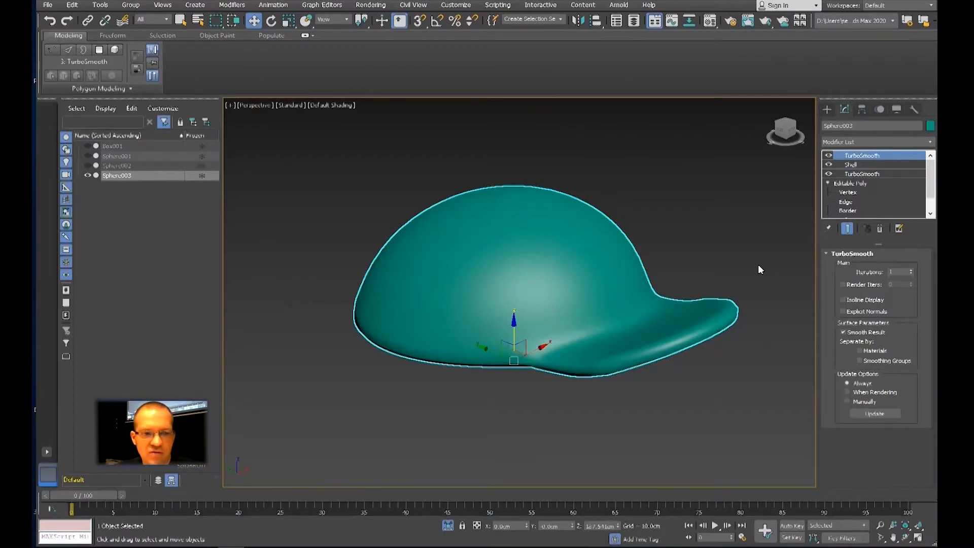
{"action": "middle_click_drag", "start_coordinate": [759, 269], "coordinate": [689, 249], "text": "alt"}
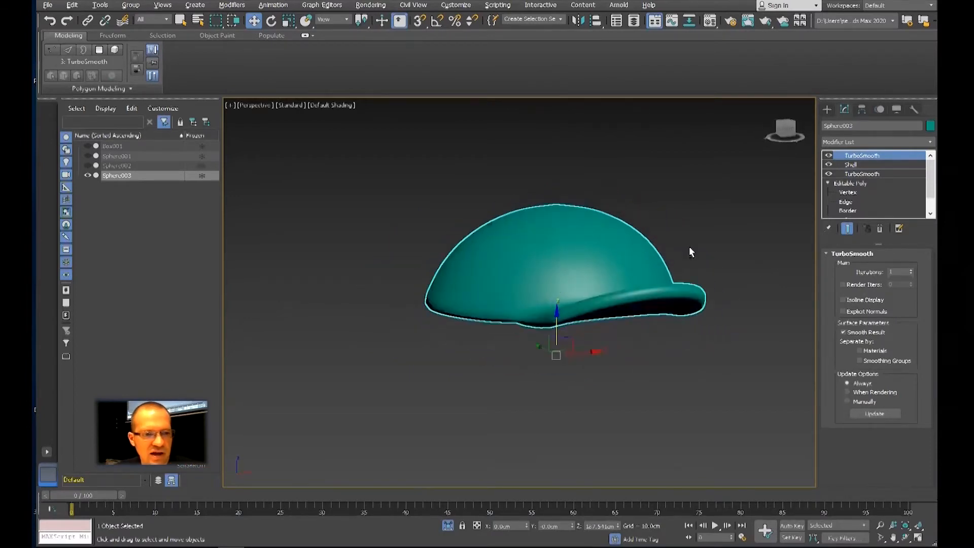
{"action": "left_click", "coordinate": [450, 527]}
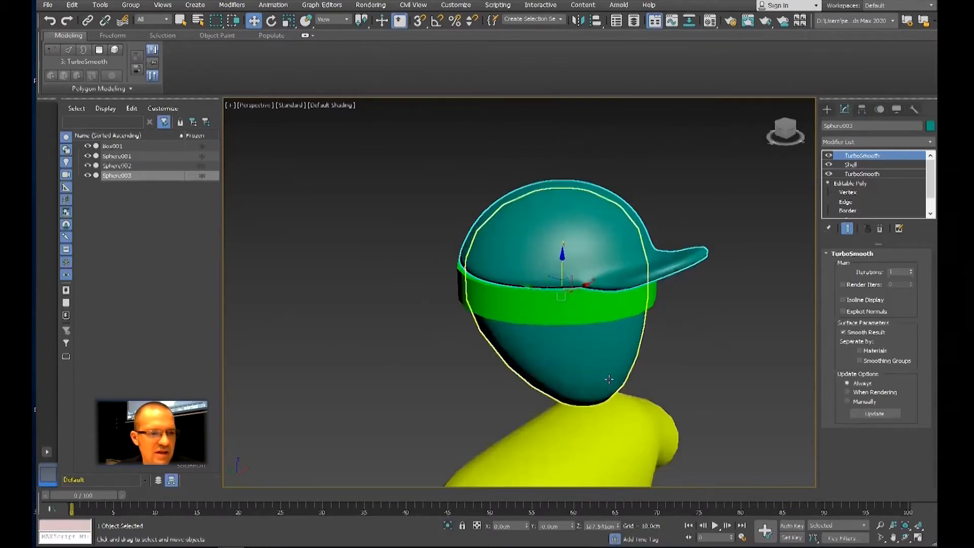
{"action": "middle_click_drag", "start_coordinate": [600, 390], "coordinate": [612, 351], "text": "alt"}
{"action": "scroll", "coordinate": [612, 351], "scroll_direction": "down", "scroll_amount": 5}
{"action": "middle_click_drag", "start_coordinate": [686, 359], "coordinate": [648, 327], "text": "alt"}
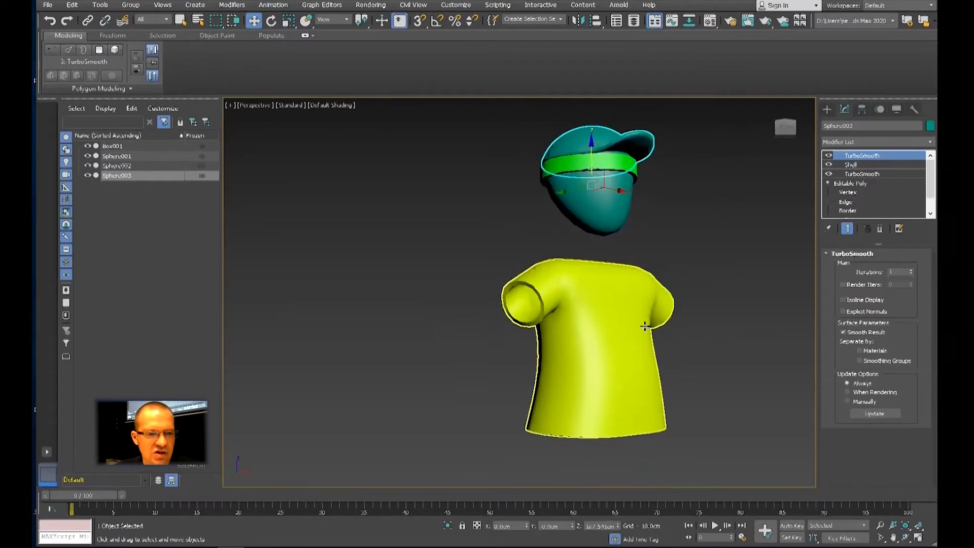
Step: Select the T-shirt and open its base mesh at vertex level with edged faces displayed
{"action": "left_click", "coordinate": [647, 327]}
{"action": "middle_click_drag", "start_coordinate": [728, 369], "coordinate": [697, 375], "text": "alt"}
{"action": "scroll", "coordinate": [691, 370], "scroll_direction": "up", "scroll_amount": 4}
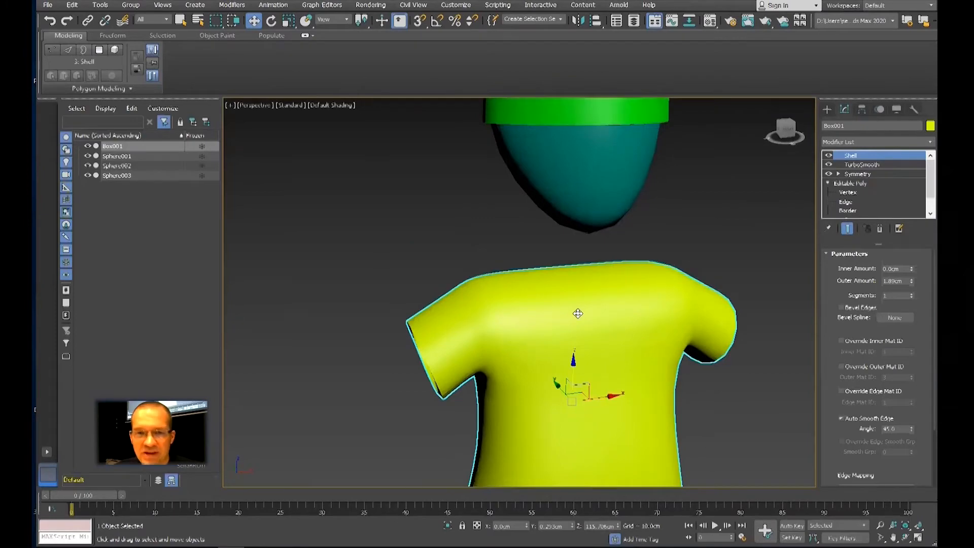
{"action": "left_click", "coordinate": [847, 192]}
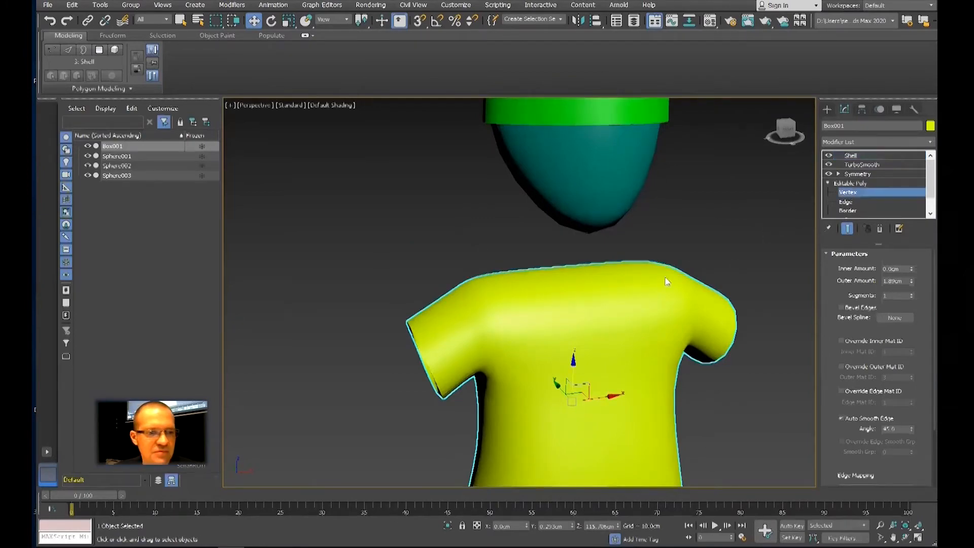
{"action": "key", "text": "F4"}
{"action": "left_click", "coordinate": [598, 290]}
{"action": "left_click_drag", "start_coordinate": [599, 291], "coordinate": [571, 294]}
{"action": "mouse_move", "coordinate": [572, 294]}
{"action": "middle_mouse_down", "text": "alt"}
{"action": "mouse_move", "coordinate": [551, 287]}
{"action": "mouse_move", "coordinate": [586, 291]}
{"action": "middle_mouse_up", "text": "alt"}
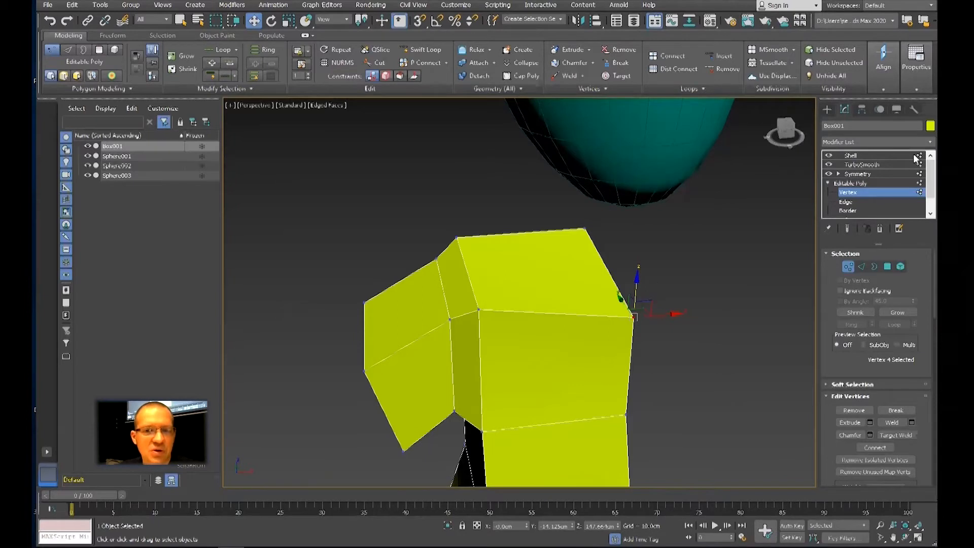
Step: Select the top polygon beside the T-shirt's neck and inset it evenly on all sides
{"action": "scroll", "coordinate": [865, 197], "scroll_direction": "down", "scroll_amount": 2}
{"action": "left_click", "coordinate": [849, 201]}
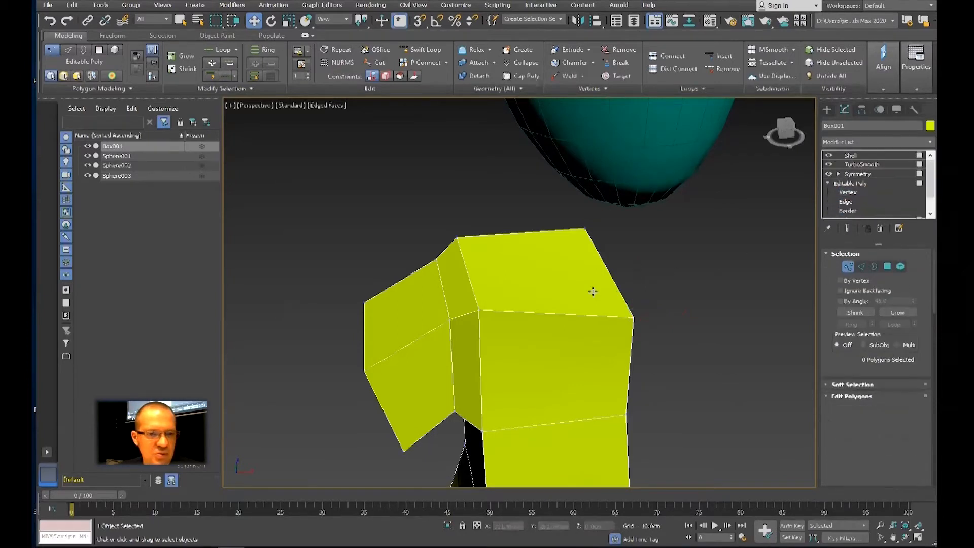
{"action": "left_click", "coordinate": [562, 281]}
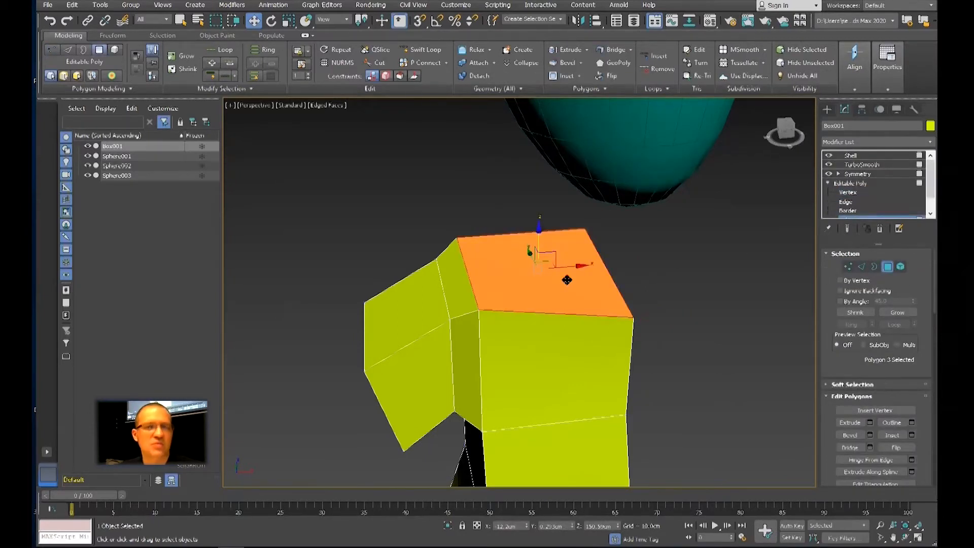
{"action": "right_click", "coordinate": [566, 280]}
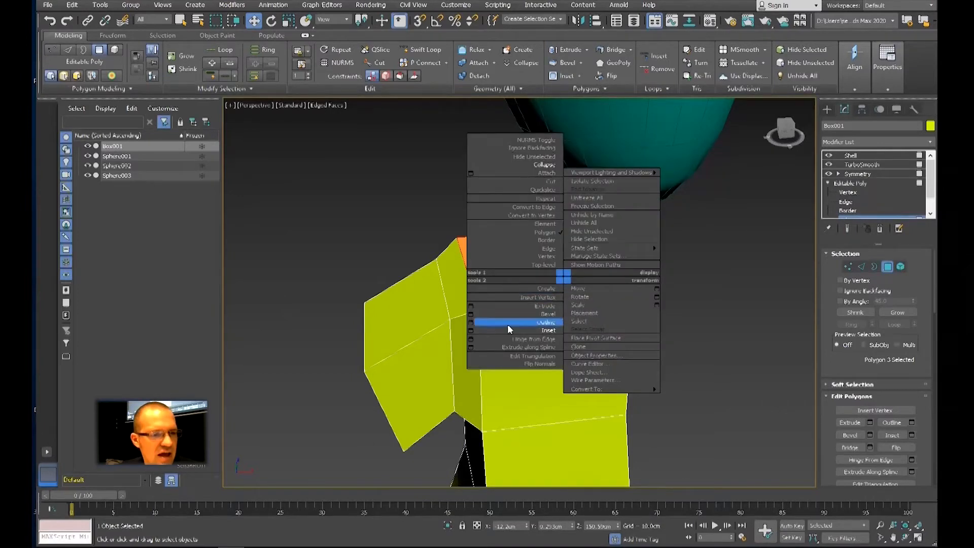
{"action": "left_click", "coordinate": [541, 330]}
{"action": "left_click_drag", "start_coordinate": [547, 277], "coordinate": [555, 291]}
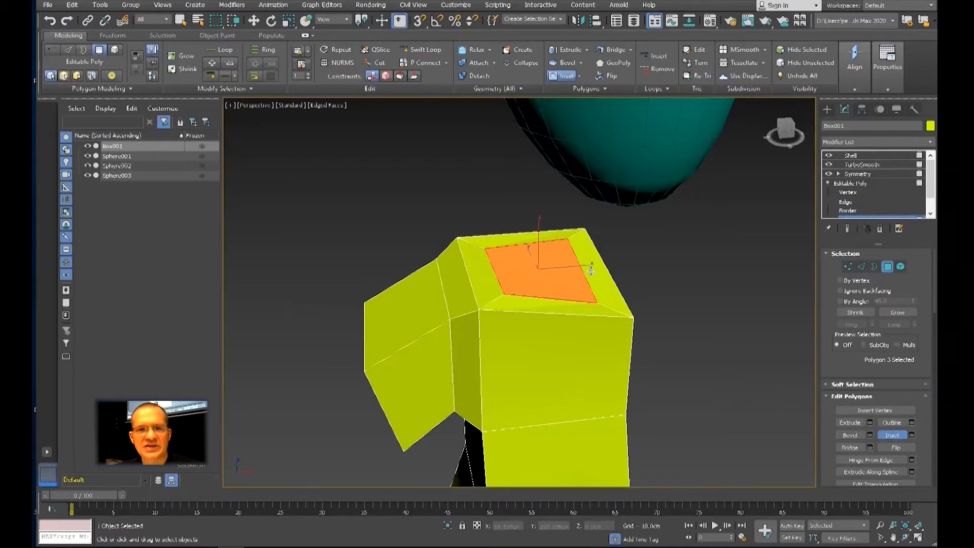
Step: Delete the inset polygon on top of the T-shirt and display the shirt with all its modifiers
{"action": "middle_click_drag", "start_coordinate": [674, 300], "coordinate": [665, 301]}
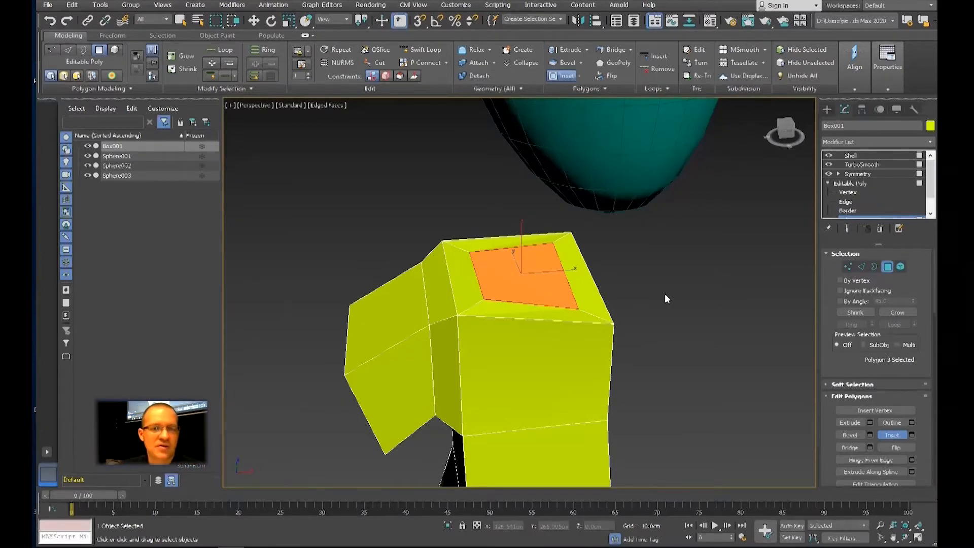
{"action": "middle_click_drag", "start_coordinate": [604, 285], "coordinate": [603, 295]}
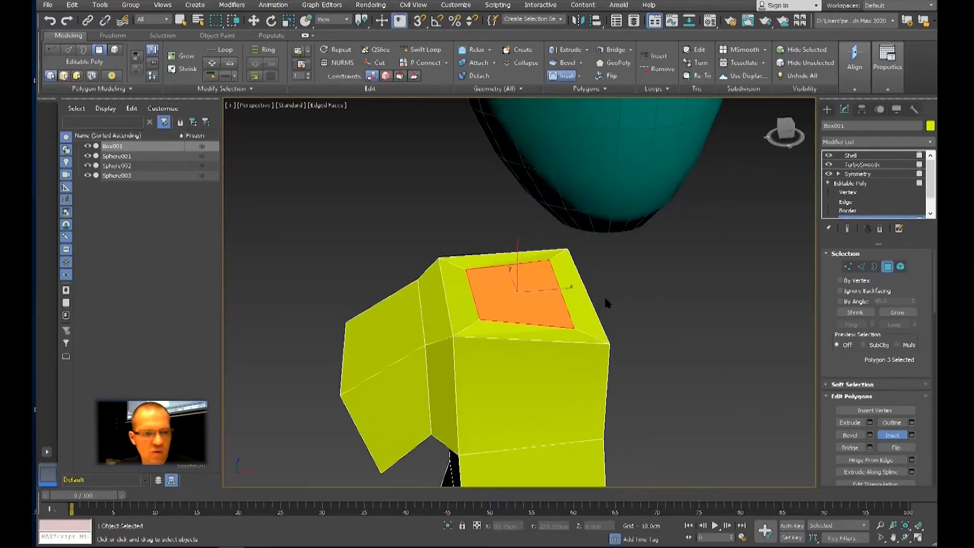
{"action": "key", "text": "Delete"}
{"action": "left_click", "coordinate": [852, 183]}
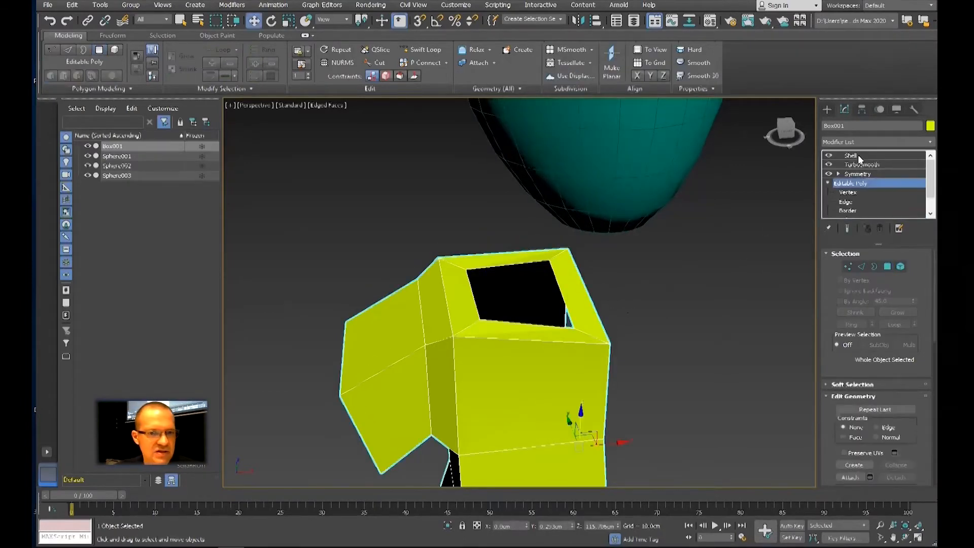
{"action": "left_click", "coordinate": [857, 155]}
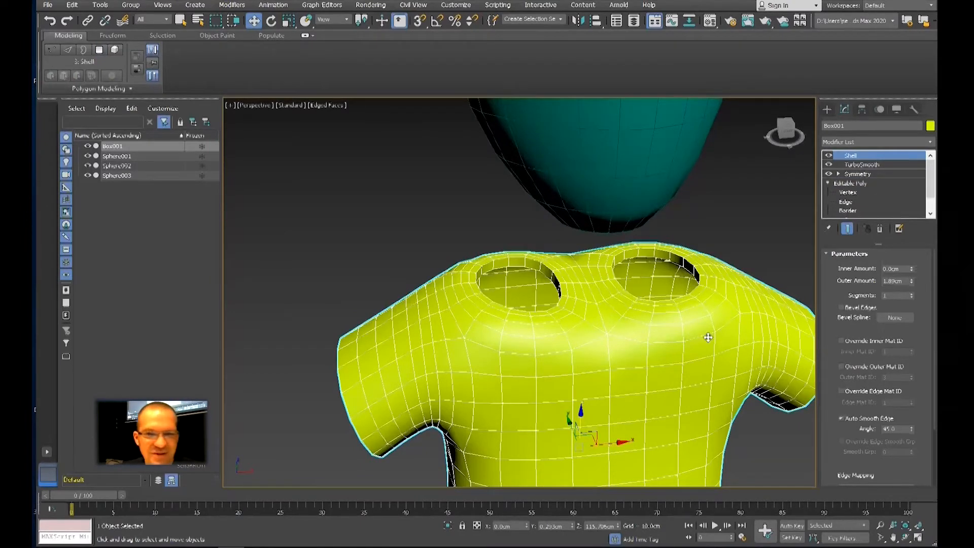
Step: Delete the narrow polygon along the T-shirt's symmetry line to join both neck openings, and show the end result
{"action": "left_click_drag", "start_coordinate": [931, 182], "coordinate": [927, 201]}
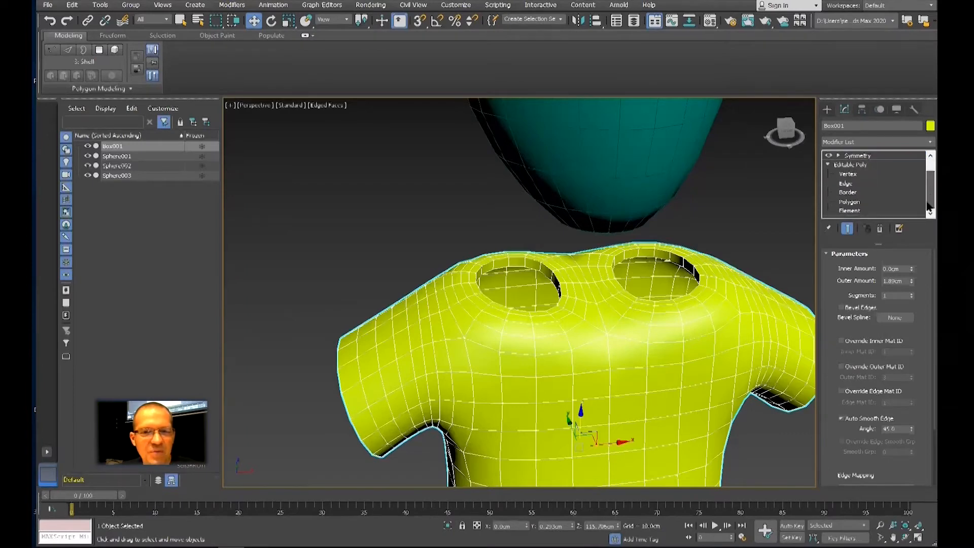
{"action": "left_click", "coordinate": [857, 201]}
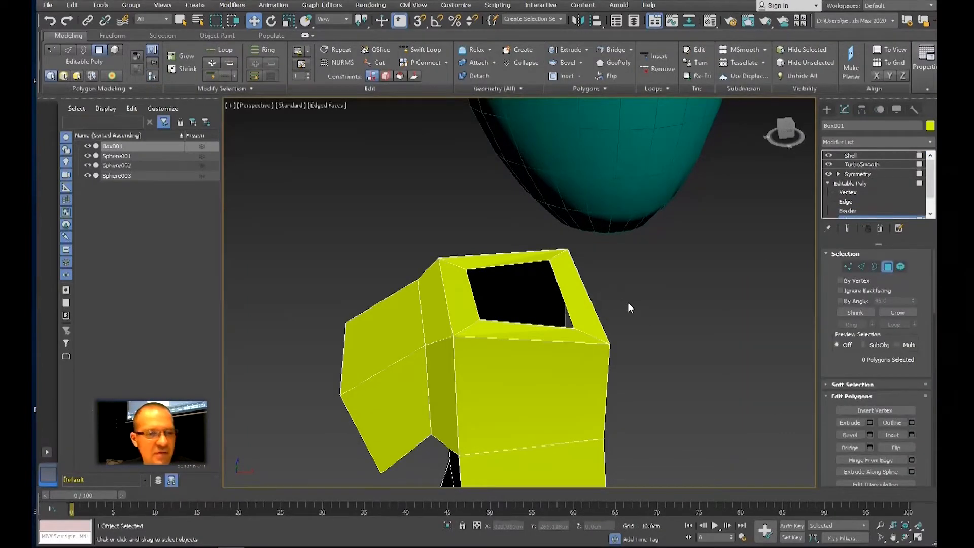
{"action": "left_click", "coordinate": [588, 301]}
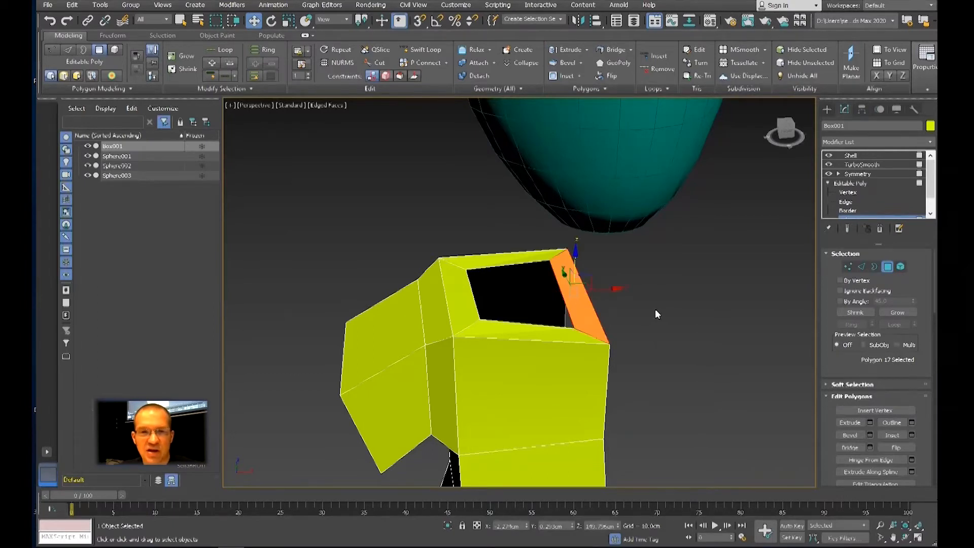
{"action": "left_click", "coordinate": [671, 315]}
{"action": "left_click", "coordinate": [570, 304]}
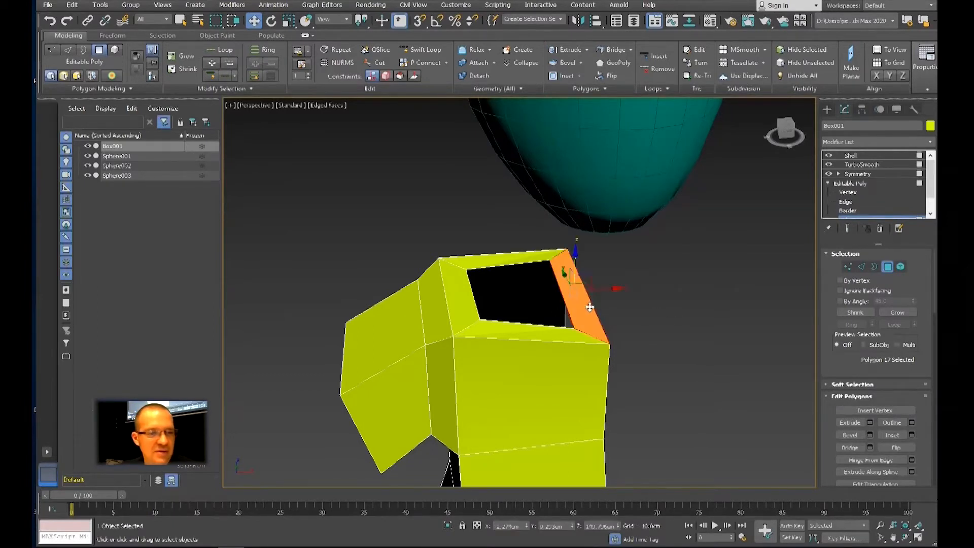
{"action": "middle_click_drag", "start_coordinate": [591, 308], "coordinate": [659, 303], "text": "alt"}
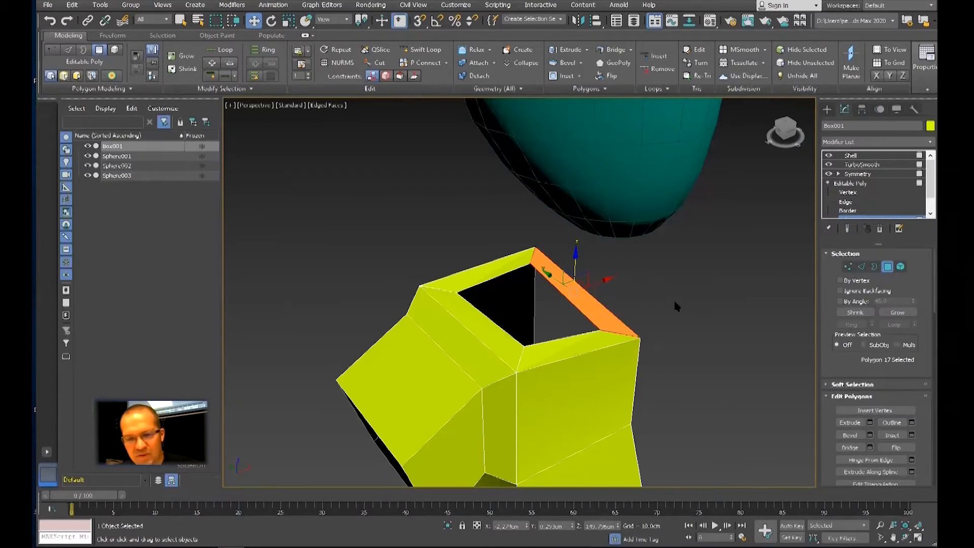
{"action": "key", "text": "Delete"}
{"action": "left_click", "coordinate": [847, 228]}
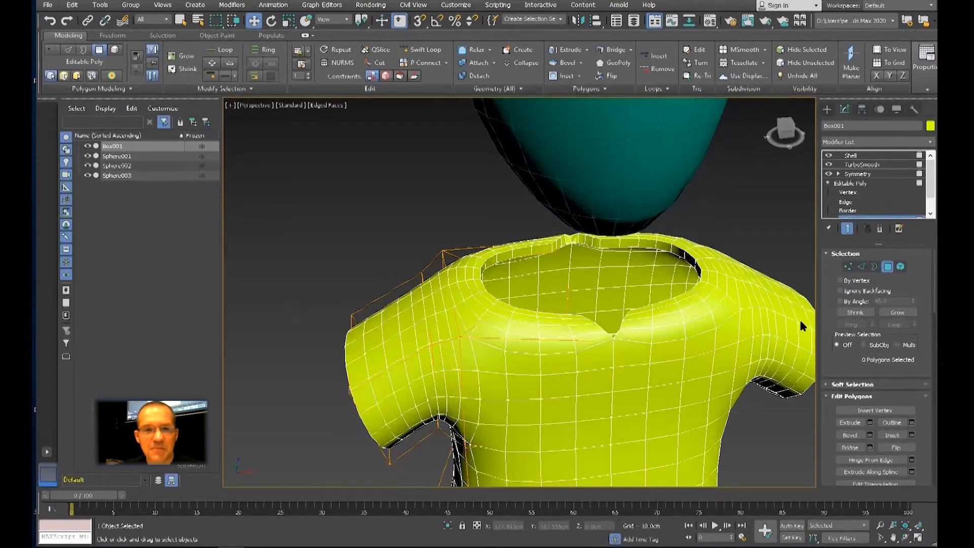
Step: Move the two inner neck-opening vertices nearest the symmetry line along X onto it to close the front and back notches
{"action": "left_click", "coordinate": [845, 229]}
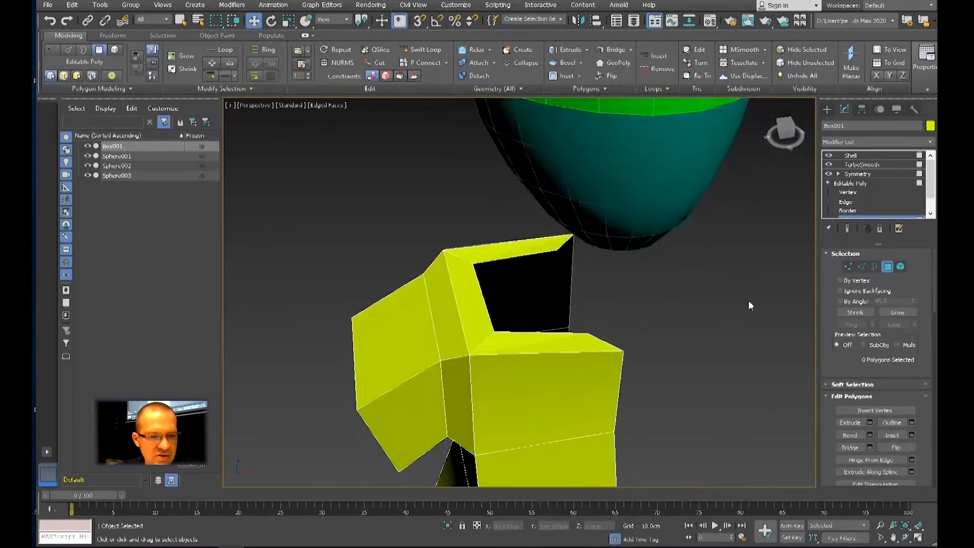
{"action": "left_click", "coordinate": [846, 193]}
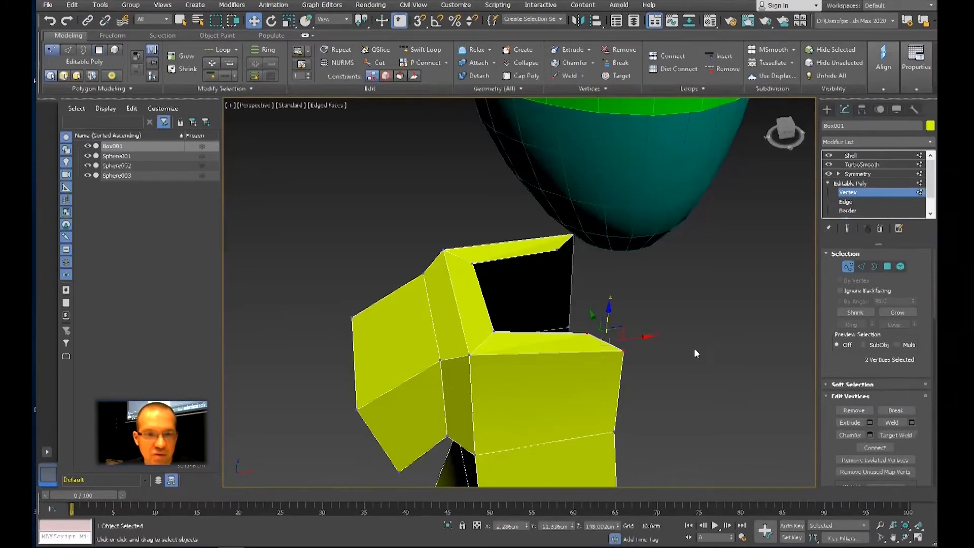
{"action": "left_click", "coordinate": [587, 332]}
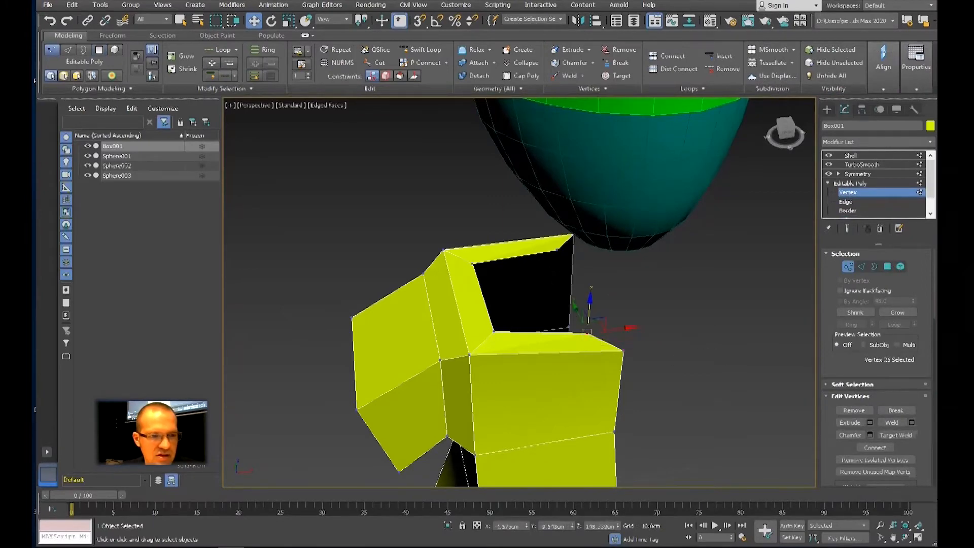
{"action": "left_click", "coordinate": [557, 249], "text": "ctrl"}
{"action": "mouse_move", "coordinate": [599, 293]}
{"action": "middle_mouse_down", "text": "alt"}
{"action": "mouse_move", "coordinate": [620, 291]}
{"action": "mouse_move", "coordinate": [597, 295]}
{"action": "middle_mouse_up", "text": "alt"}
{"action": "scroll", "coordinate": [610, 291], "scroll_direction": "up", "scroll_amount": 3}
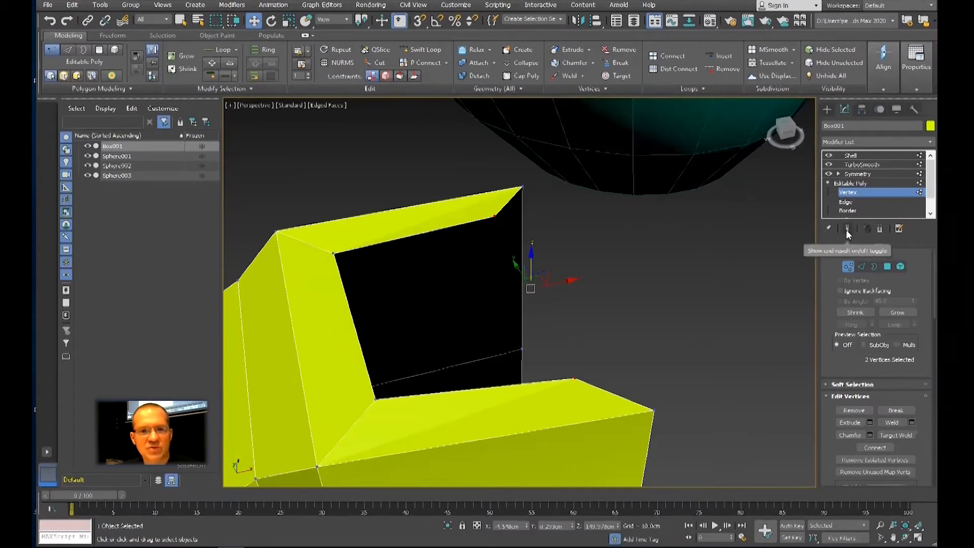
{"action": "left_click", "coordinate": [846, 229]}
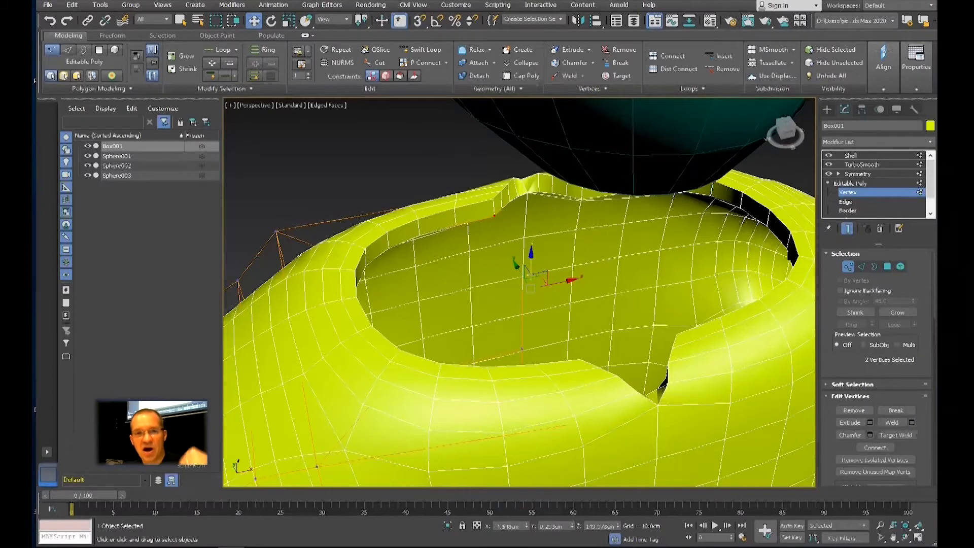
{"action": "middle_click_drag", "start_coordinate": [683, 259], "coordinate": [642, 296]}
{"action": "left_click_drag", "start_coordinate": [530, 318], "coordinate": [575, 323]}
{"action": "middle_click_drag", "start_coordinate": [589, 374], "coordinate": [593, 356]}
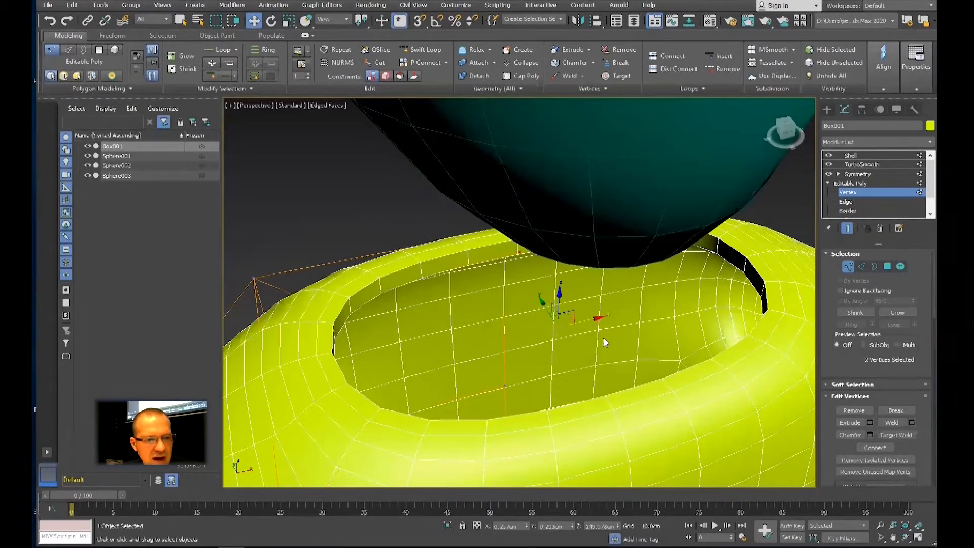
{"action": "middle_click_drag", "start_coordinate": [590, 320], "coordinate": [587, 304], "text": "alt"}
{"action": "scroll", "coordinate": [586, 304], "scroll_direction": "down", "scroll_amount": 4}
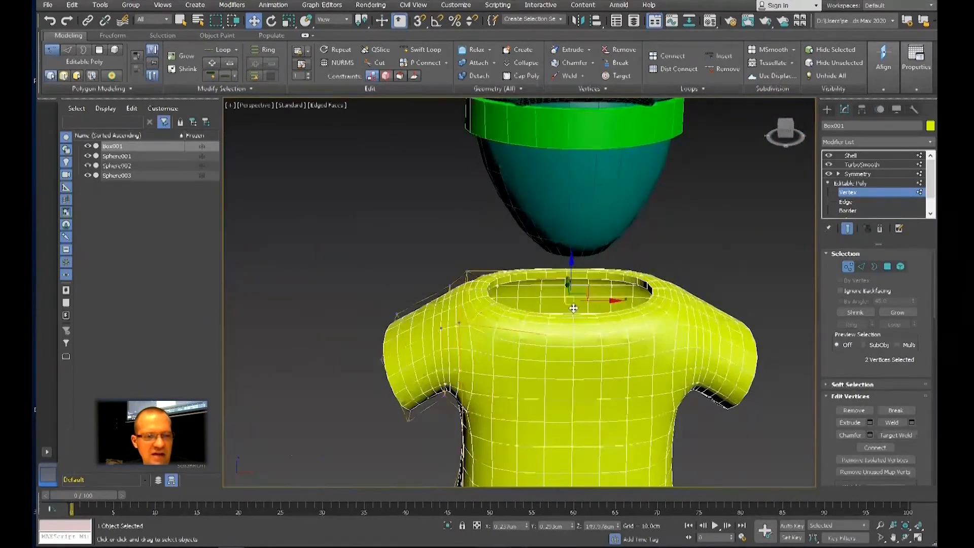
Step: Move the two shoulder-side vertices of the neck opening inward toward the symmetry line to narrow the opening
{"action": "scroll", "coordinate": [608, 316], "scroll_direction": "up", "scroll_amount": 4}
{"action": "left_click", "coordinate": [846, 228]}
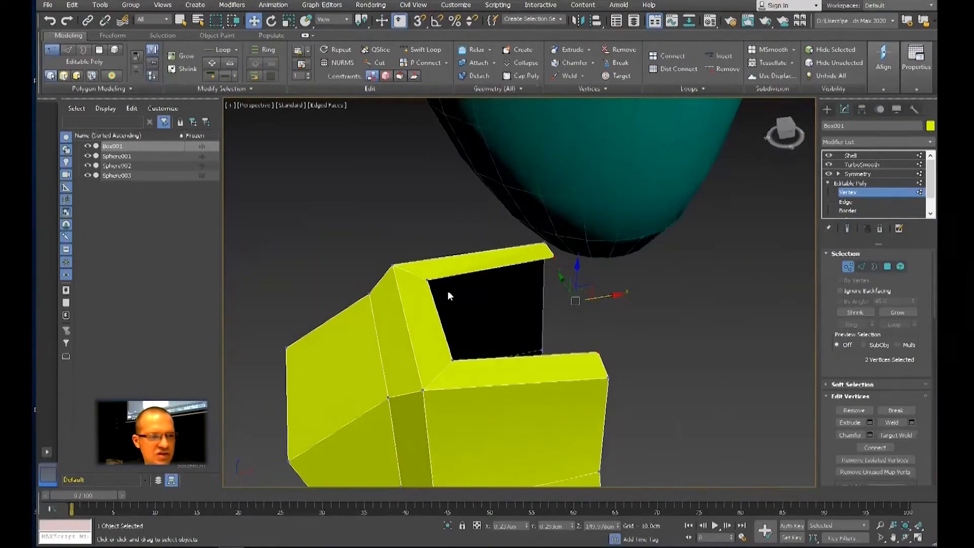
{"action": "left_click", "coordinate": [427, 278]}
{"action": "left_click", "coordinate": [451, 360], "text": "ctrl"}
{"action": "left_click_drag", "start_coordinate": [469, 313], "coordinate": [540, 303]}
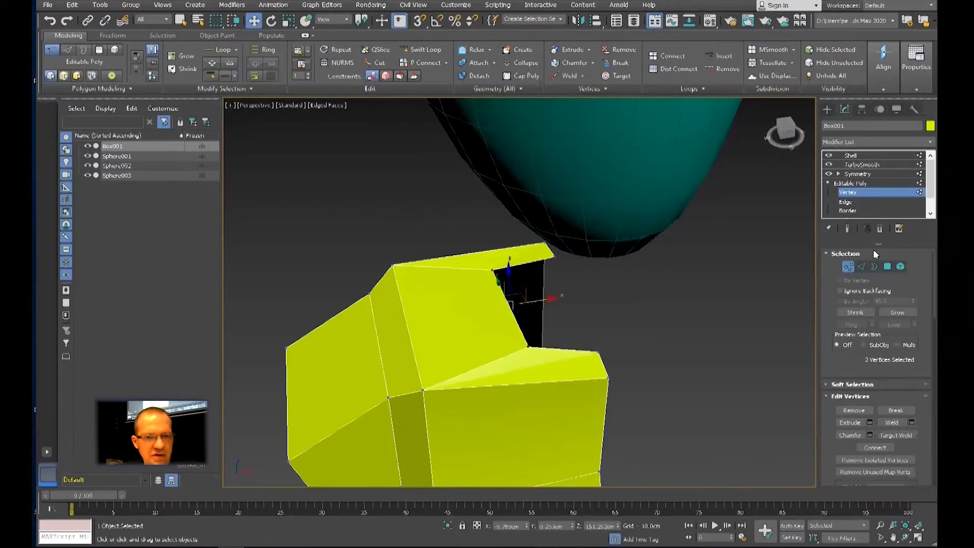
{"action": "left_click", "coordinate": [847, 229]}
{"action": "middle_click_drag", "start_coordinate": [515, 352], "coordinate": [585, 362], "text": "alt"}
Step: Select the four vertices at the front of the T-shirt's neckline and shoulder and move them down
{"action": "left_click", "coordinate": [606, 301]}
{"action": "left_click_drag", "start_coordinate": [608, 295], "coordinate": [607, 317]}
{"action": "middle_click_drag", "start_coordinate": [624, 367], "coordinate": [596, 374], "text": "alt"}
{"action": "scroll", "coordinate": [572, 362], "scroll_direction": "down", "scroll_amount": 3}
{"action": "scroll", "coordinate": [663, 327], "scroll_direction": "down", "scroll_amount": 3}
{"action": "scroll", "coordinate": [594, 341], "scroll_direction": "up", "scroll_amount": 3}
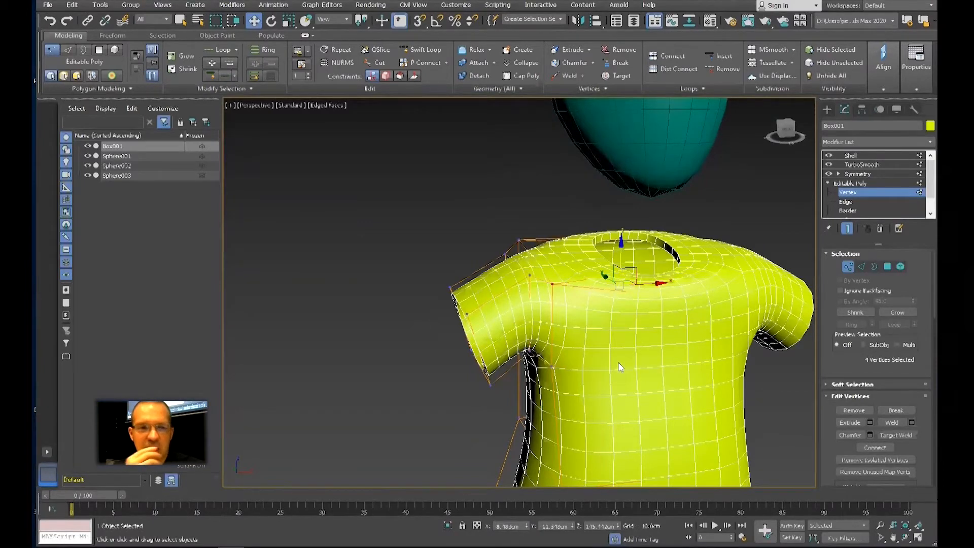
{"action": "mouse_move", "coordinate": [614, 235]}
{"action": "middle_mouse_down"}
{"action": "mouse_move", "coordinate": [622, 266]}
{"action": "mouse_move", "coordinate": [587, 265]}
{"action": "mouse_move", "coordinate": [609, 233]}
{"action": "middle_mouse_up"}
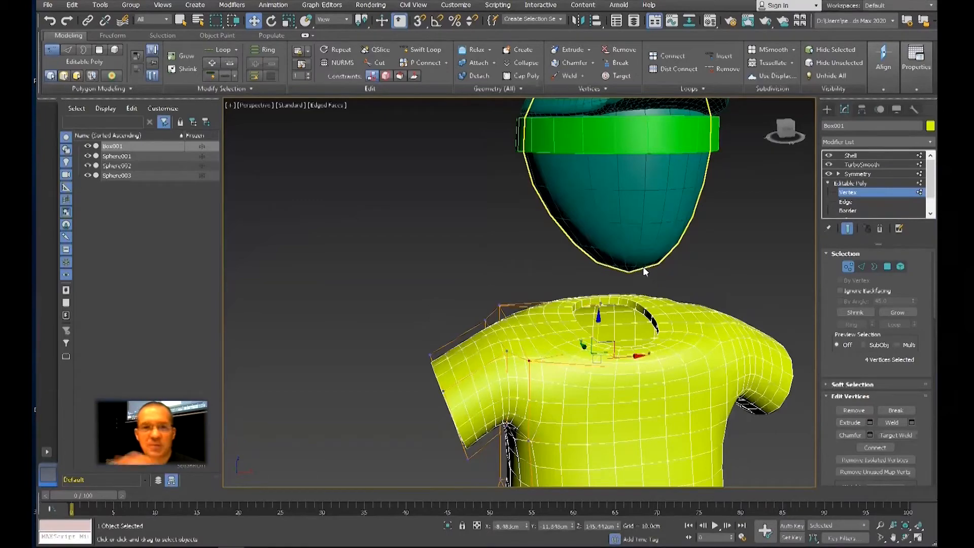
Step: Insert an edge loop around the sleeve close to its open end with Swift Loop on the base mesh
{"action": "middle_click_drag", "start_coordinate": [667, 276], "coordinate": [655, 165]}
{"action": "middle_click_drag", "start_coordinate": [558, 280], "coordinate": [590, 308]}
{"action": "scroll", "coordinate": [693, 319], "scroll_direction": "up", "scroll_amount": 3}
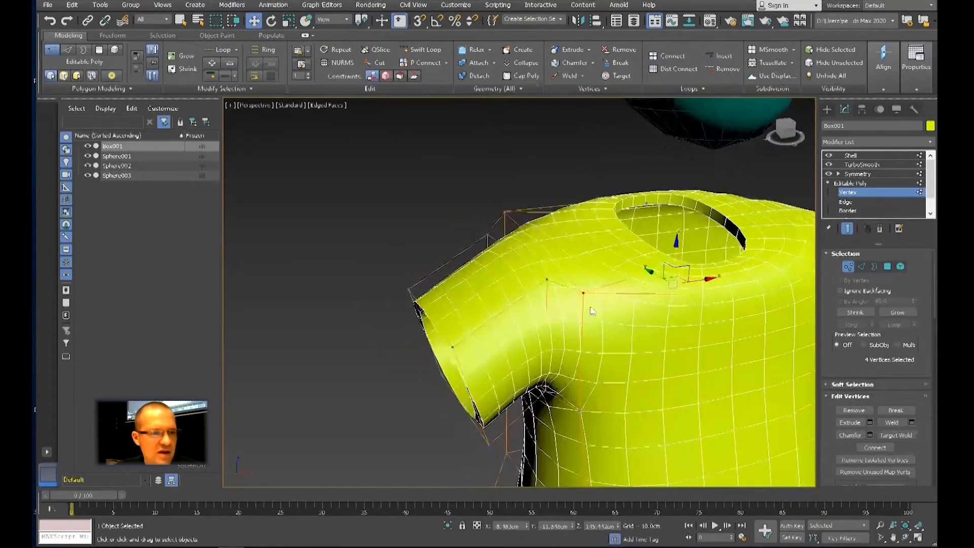
{"action": "middle_click_drag", "start_coordinate": [530, 314], "coordinate": [515, 321]}
{"action": "scroll", "coordinate": [592, 302], "scroll_direction": "up", "scroll_amount": 3}
{"action": "middle_click_drag", "start_coordinate": [598, 292], "coordinate": [653, 258]}
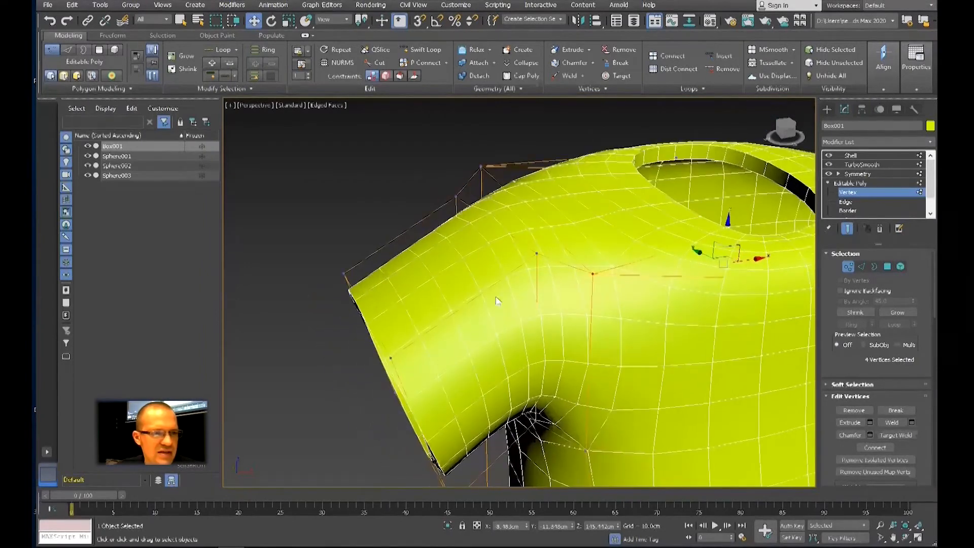
{"action": "left_click", "coordinate": [847, 228]}
{"action": "middle_click_drag", "start_coordinate": [576, 310], "coordinate": [454, 269], "text": "alt"}
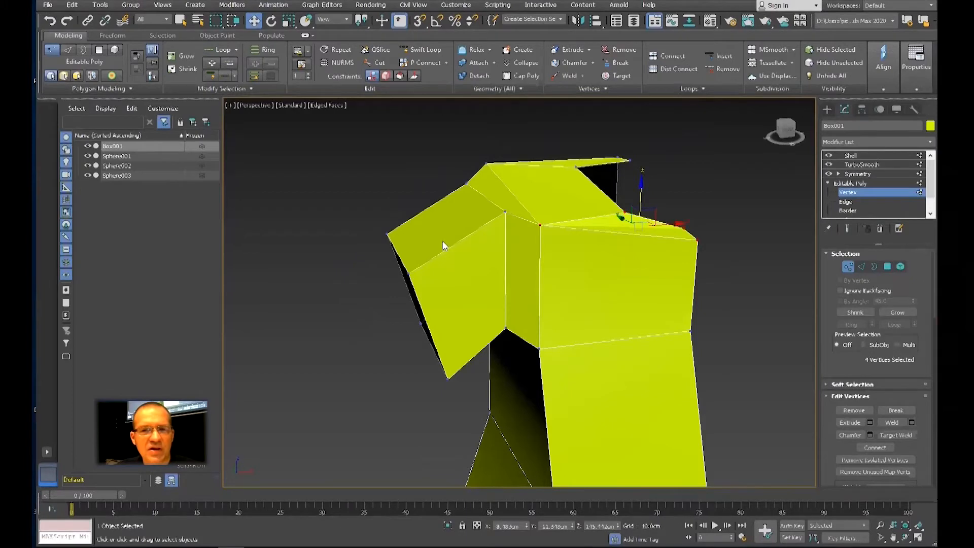
{"action": "middle_click_drag", "start_coordinate": [453, 256], "coordinate": [466, 258]}
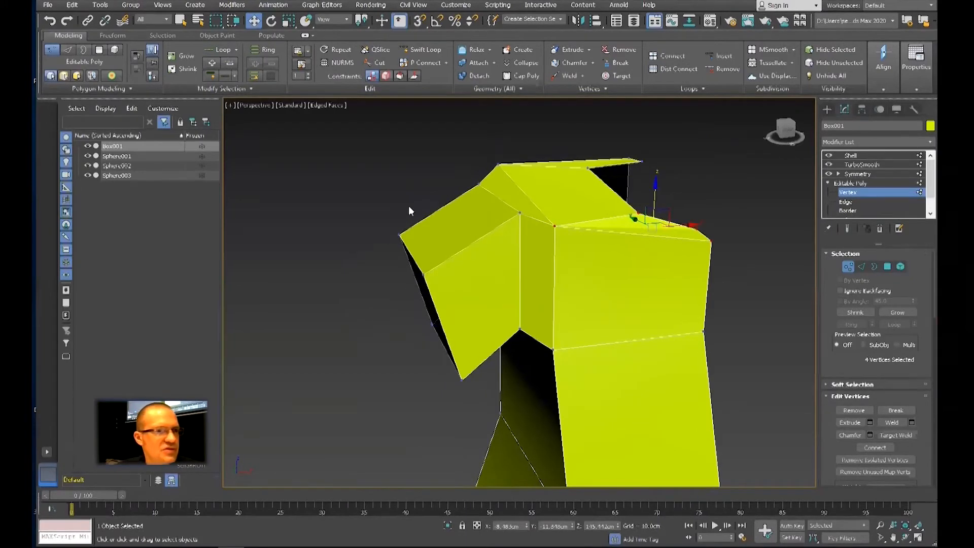
{"action": "left_click", "coordinate": [420, 49]}
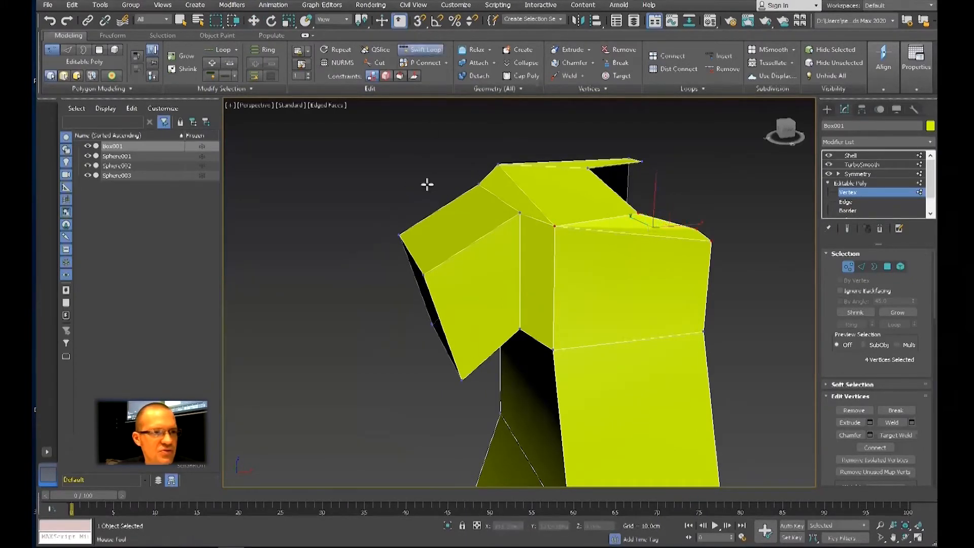
{"action": "left_click", "coordinate": [450, 259]}
{"action": "key", "text": "w"}
{"action": "middle_click_drag", "start_coordinate": [437, 264], "coordinate": [455, 261], "text": "alt"}
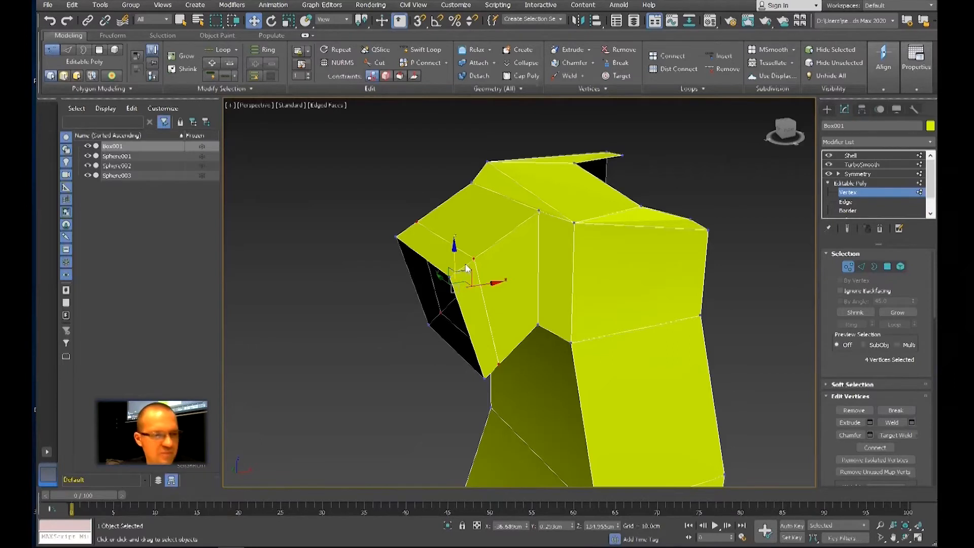
{"action": "scroll", "coordinate": [470, 269], "scroll_direction": "up", "scroll_amount": 4}
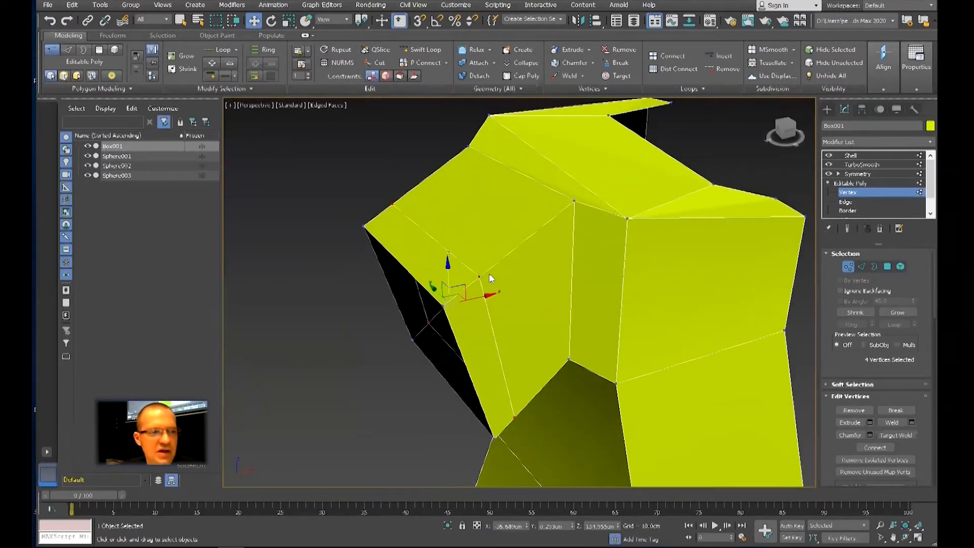
Step: Switch to edge level and select the new loop of edges around the sleeve, starting from its top edge
{"action": "left_click_drag", "start_coordinate": [929, 179], "coordinate": [838, 193]}
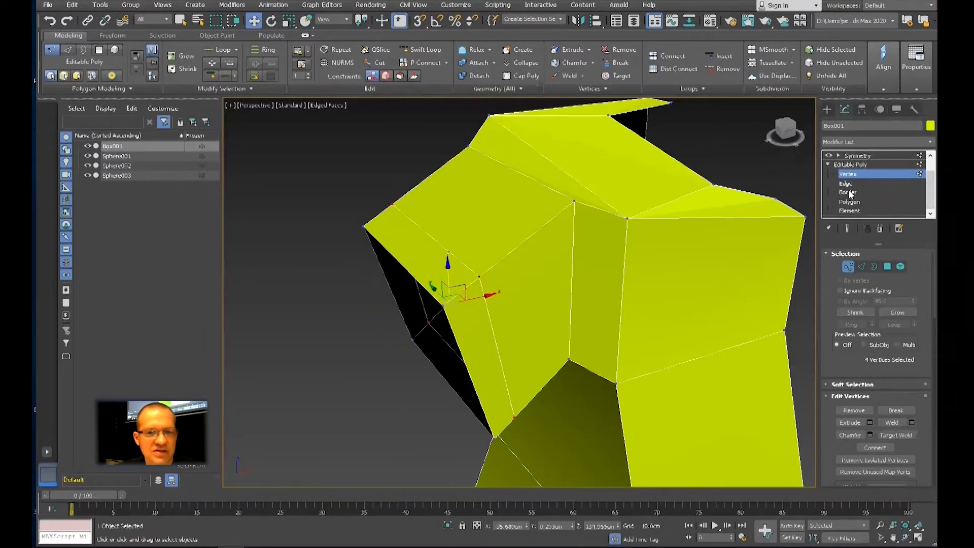
{"action": "left_click", "coordinate": [845, 184]}
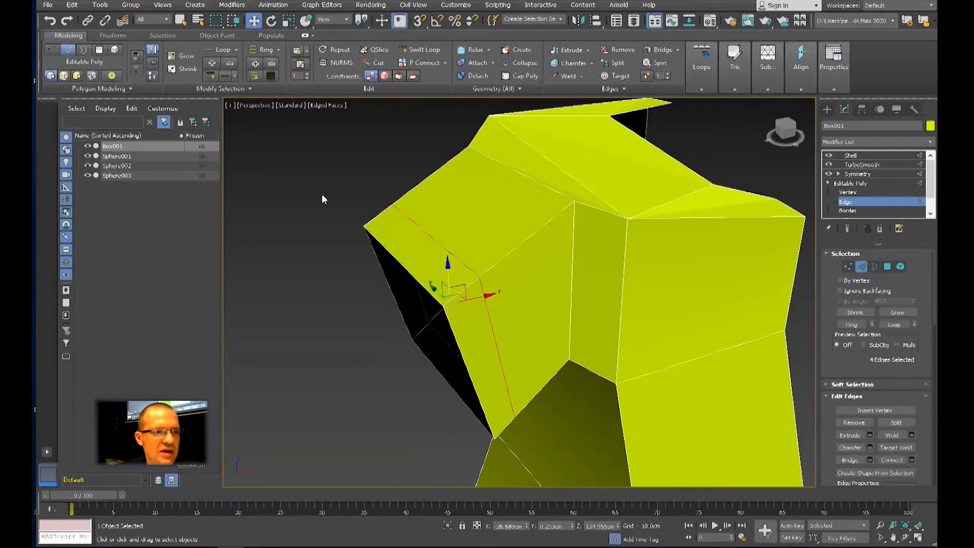
{"action": "left_click", "coordinate": [340, 204]}
{"action": "left_click", "coordinate": [428, 231]}
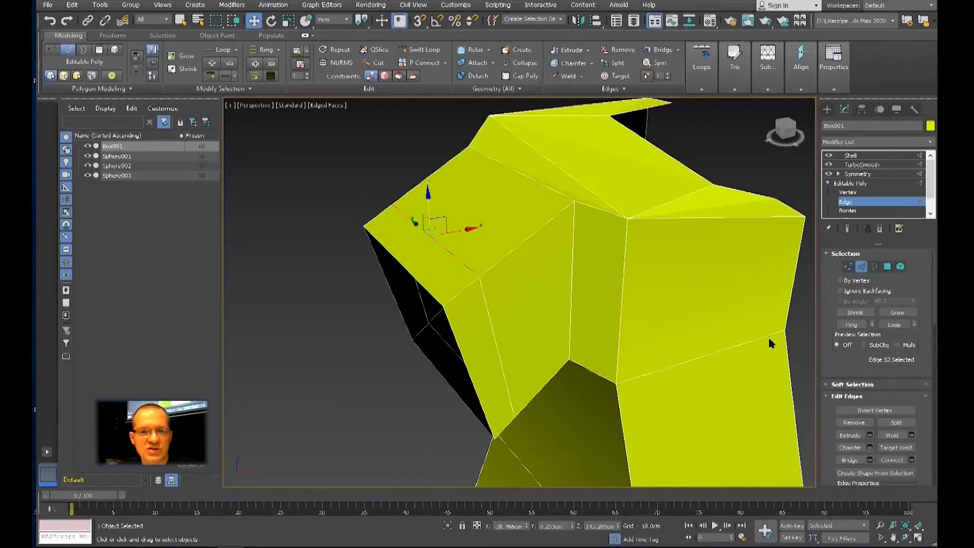
{"action": "left_click", "coordinate": [894, 325]}
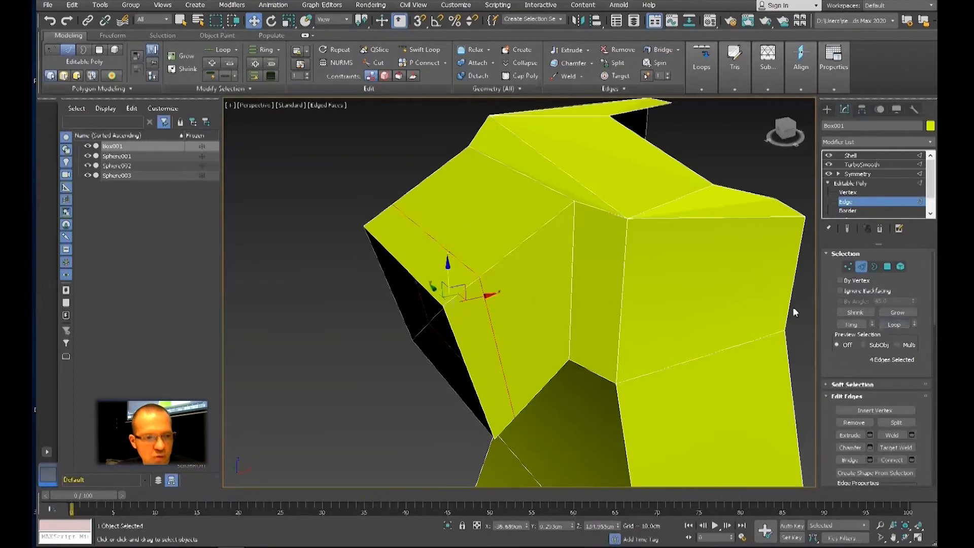
{"action": "left_click", "coordinate": [469, 268]}
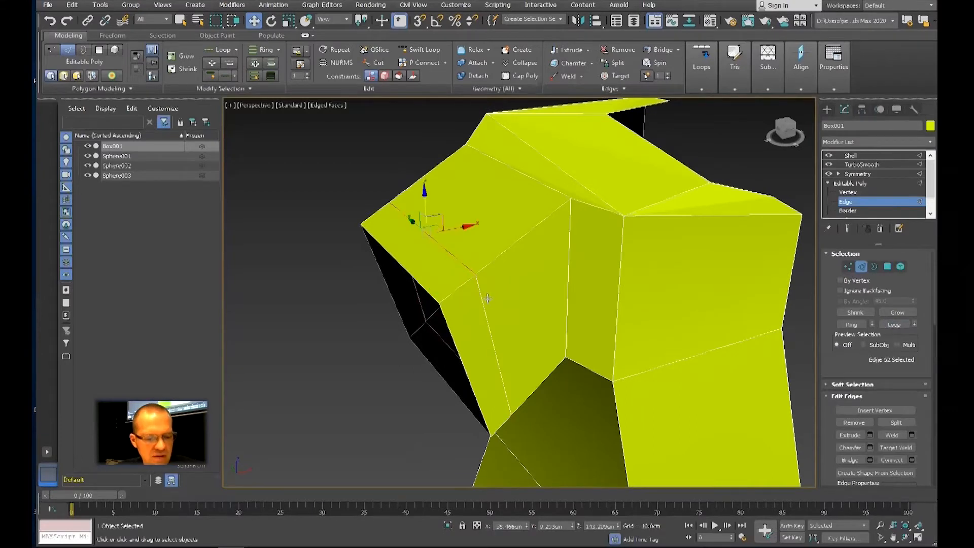
{"action": "left_click", "coordinate": [484, 309], "text": "shift"}
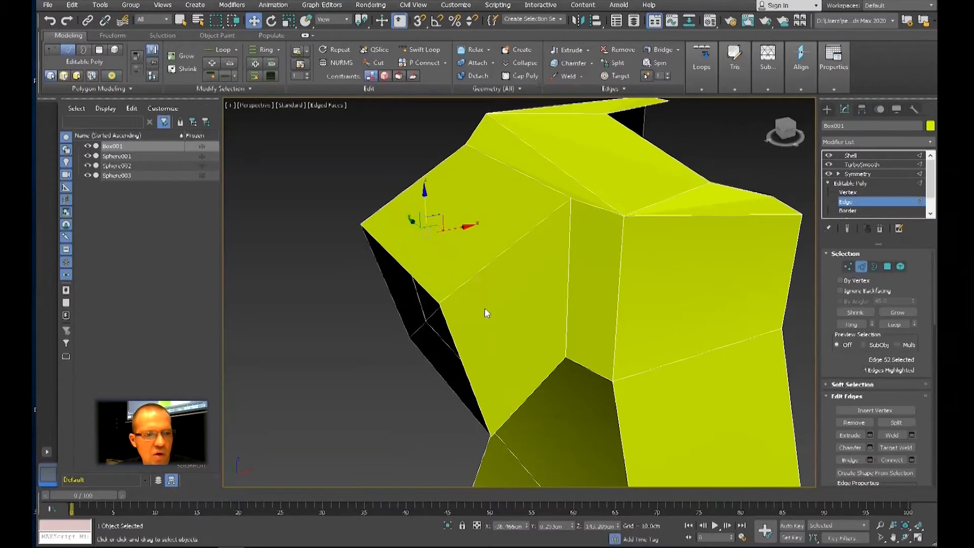
Step: Change the T-shirt's object color to light blue, ACI 142, and select the full edge loop near the sleeve opening
{"action": "left_click", "coordinate": [930, 126]}
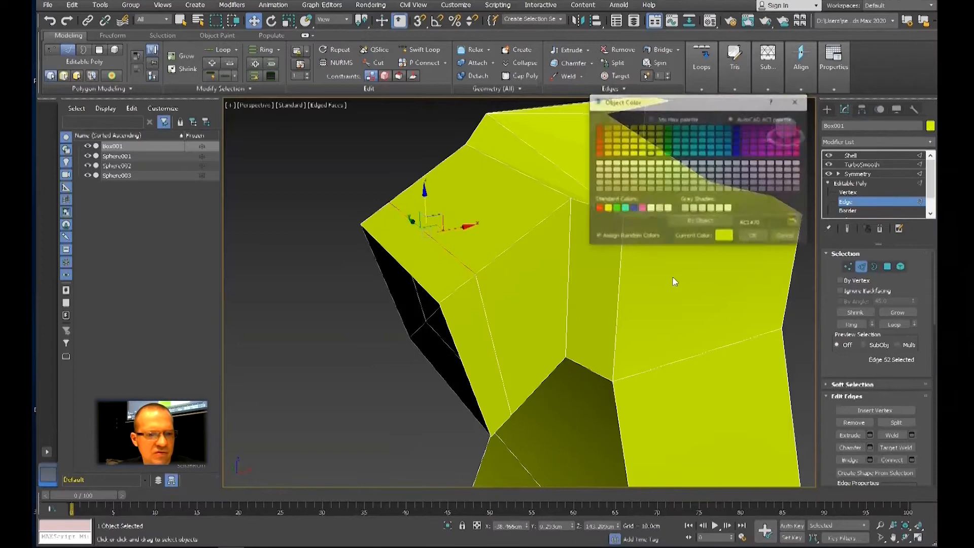
{"action": "left_click", "coordinate": [711, 151]}
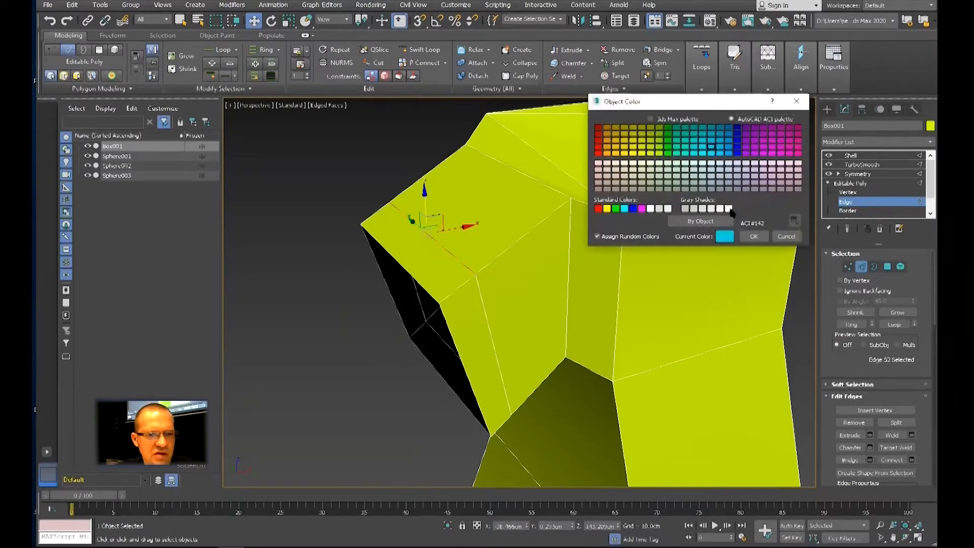
{"action": "left_click", "coordinate": [753, 236]}
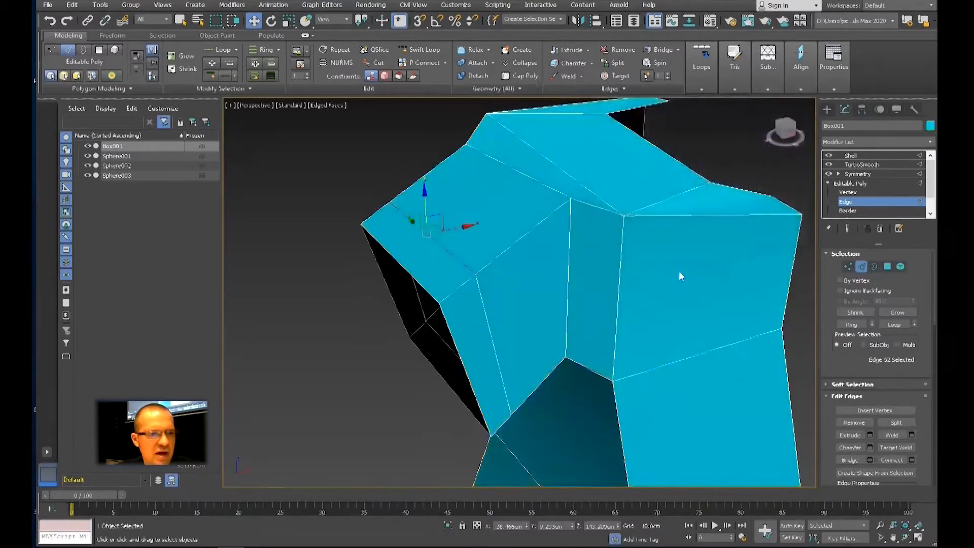
{"action": "double_click", "coordinate": [481, 291]}
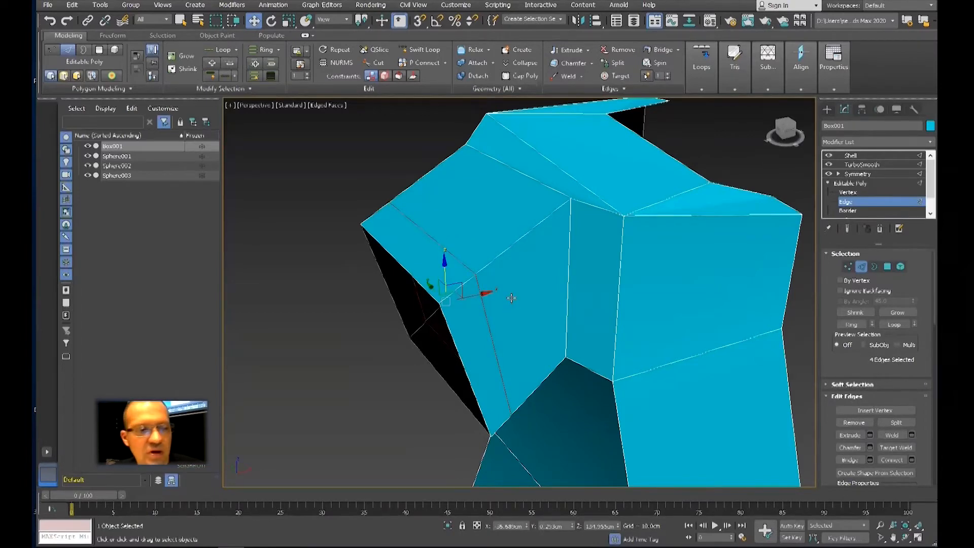
{"action": "right_click", "coordinate": [511, 298]}
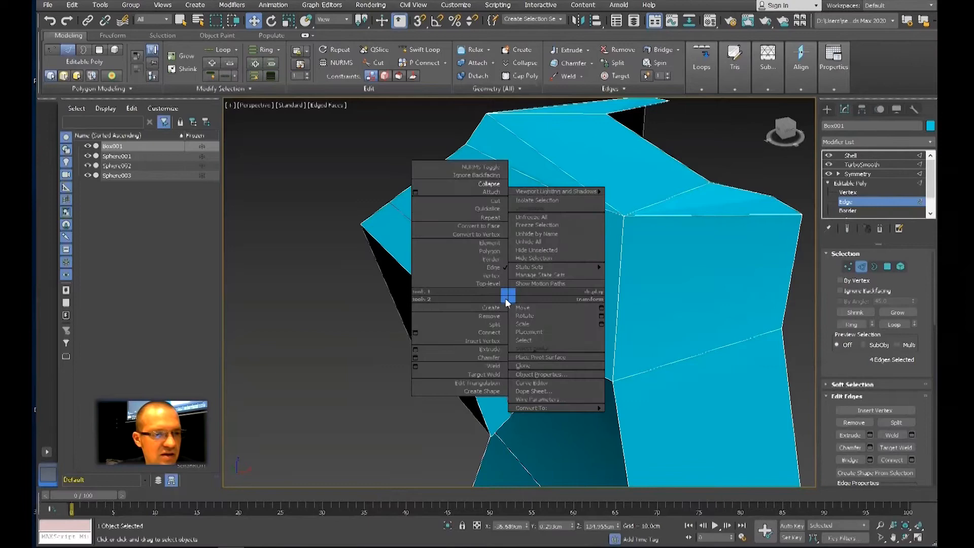
{"action": "left_click", "coordinate": [416, 349]}
{"action": "left_click", "coordinate": [587, 50]}
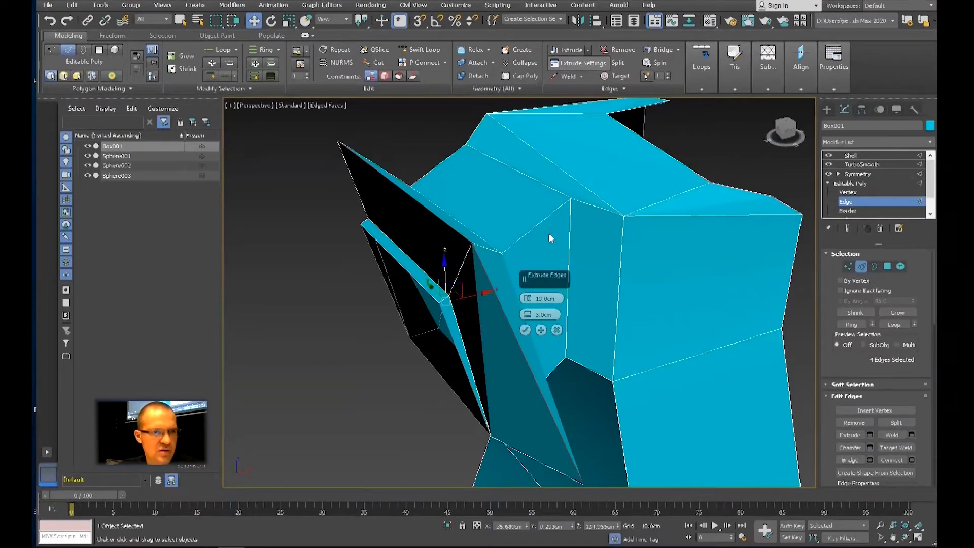
{"action": "left_click", "coordinate": [589, 50]}
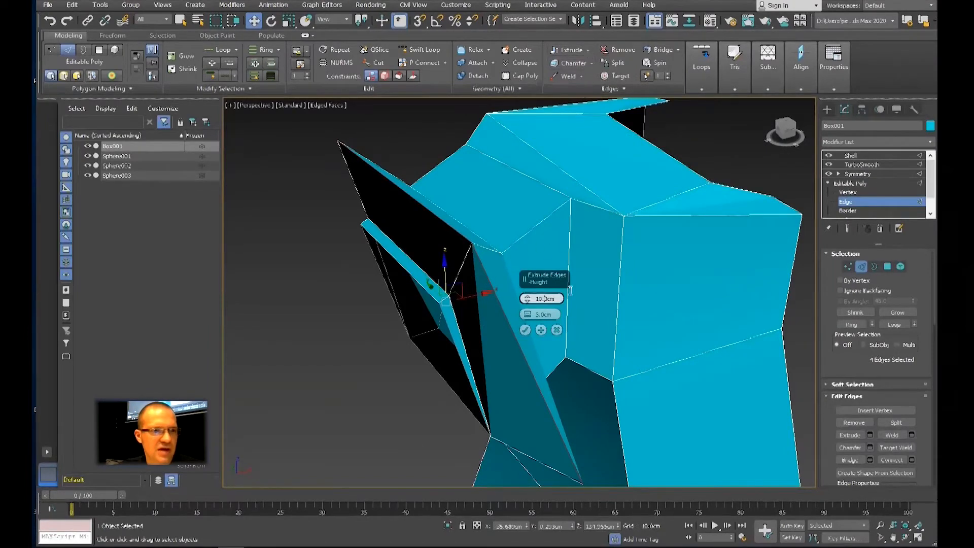
{"action": "left_click_drag", "start_coordinate": [554, 279], "coordinate": [548, 287]}
{"action": "left_click", "coordinate": [550, 338]}
Step: Extrude the selected sleeve edge loop inward with a height of -2.16 cm and a width of 0.264 cm to form a groove
{"action": "middle_click_drag", "start_coordinate": [558, 334], "coordinate": [584, 307], "text": "alt"}
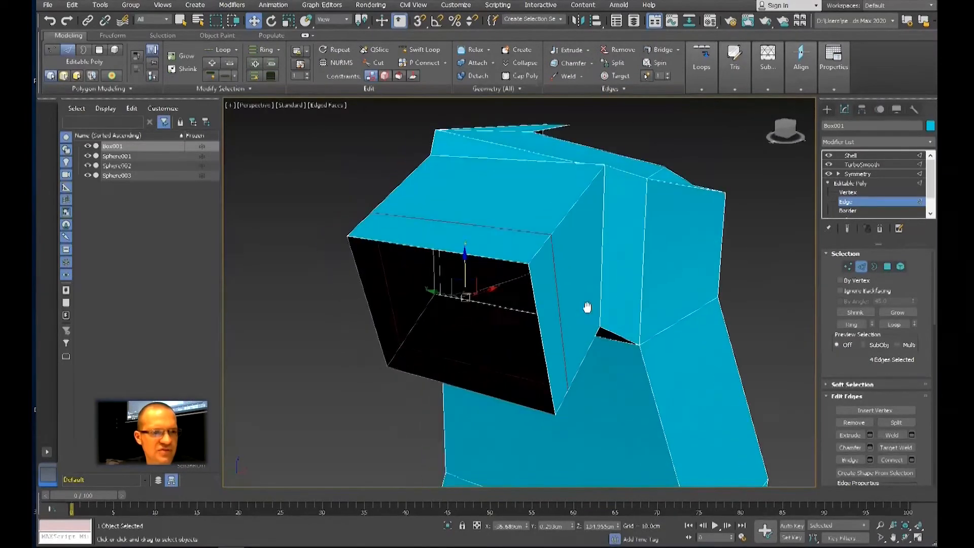
{"action": "left_click", "coordinate": [587, 50]}
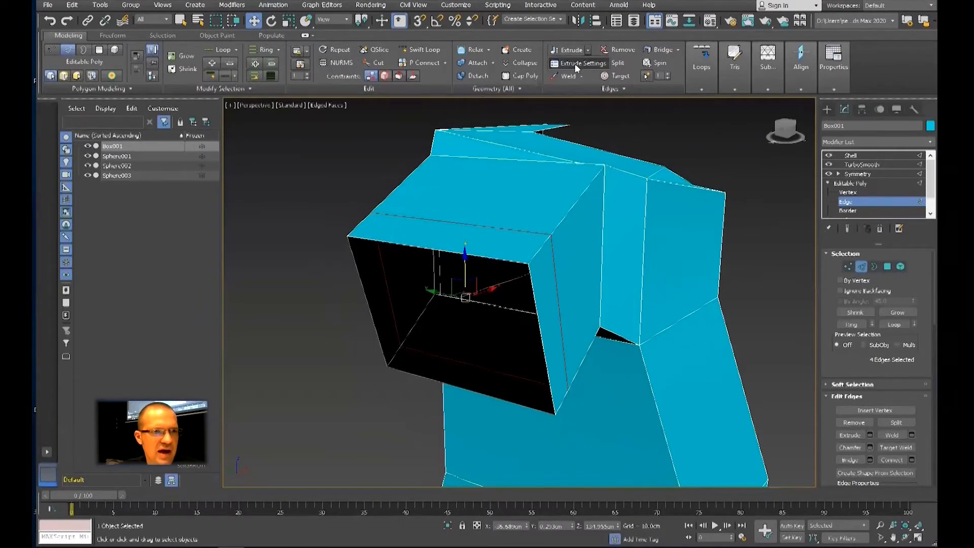
{"action": "left_click", "coordinate": [577, 67]}
{"action": "middle_click_drag", "start_coordinate": [558, 266], "coordinate": [527, 310], "text": "alt"}
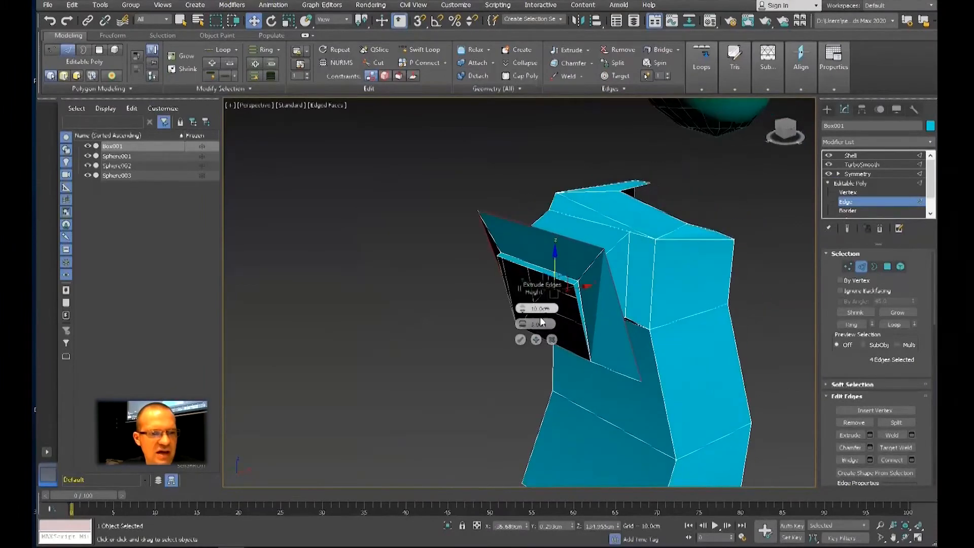
{"action": "left_click_drag", "start_coordinate": [520, 313], "coordinate": [537, 353]}
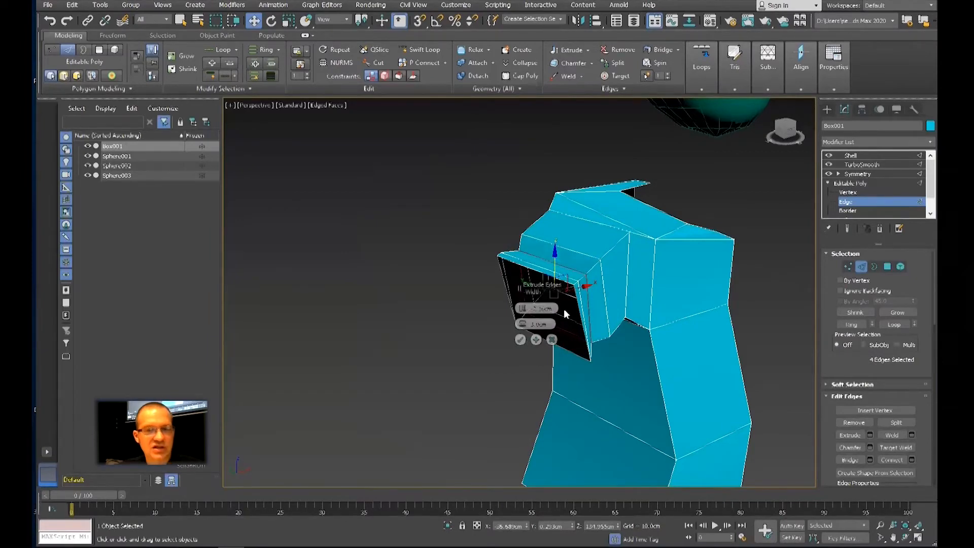
{"action": "scroll", "coordinate": [543, 282], "scroll_direction": "up", "scroll_amount": 5}
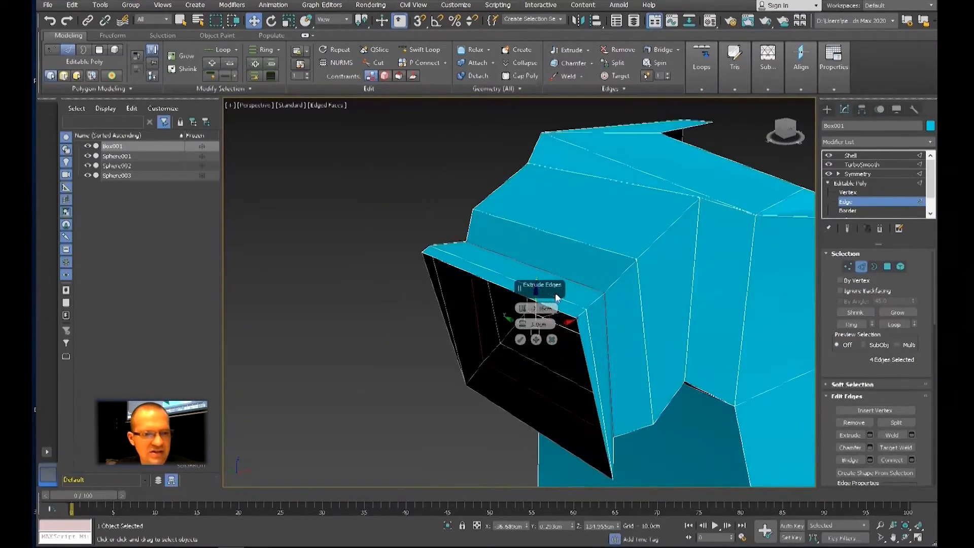
{"action": "left_click_drag", "start_coordinate": [543, 282], "coordinate": [391, 169]}
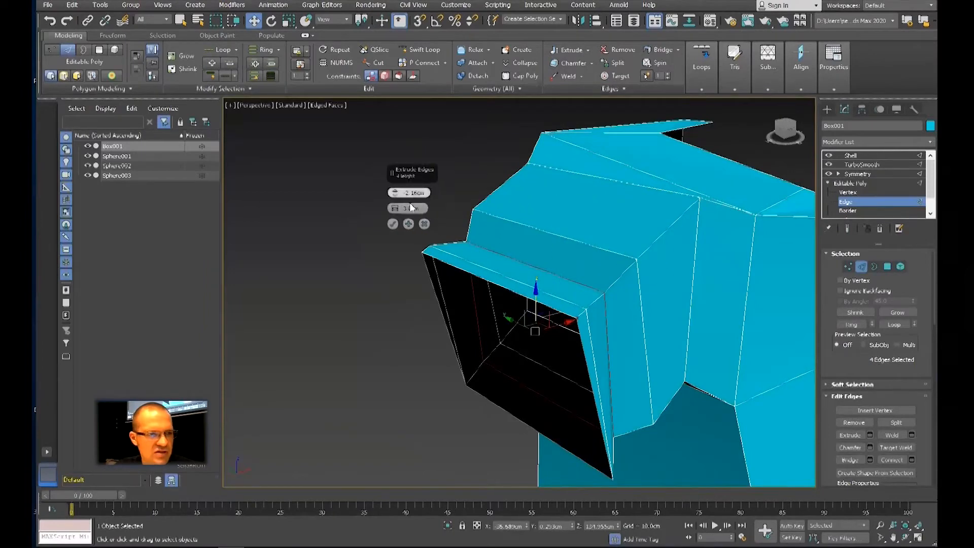
{"action": "left_click_drag", "start_coordinate": [395, 209], "coordinate": [399, 220]}
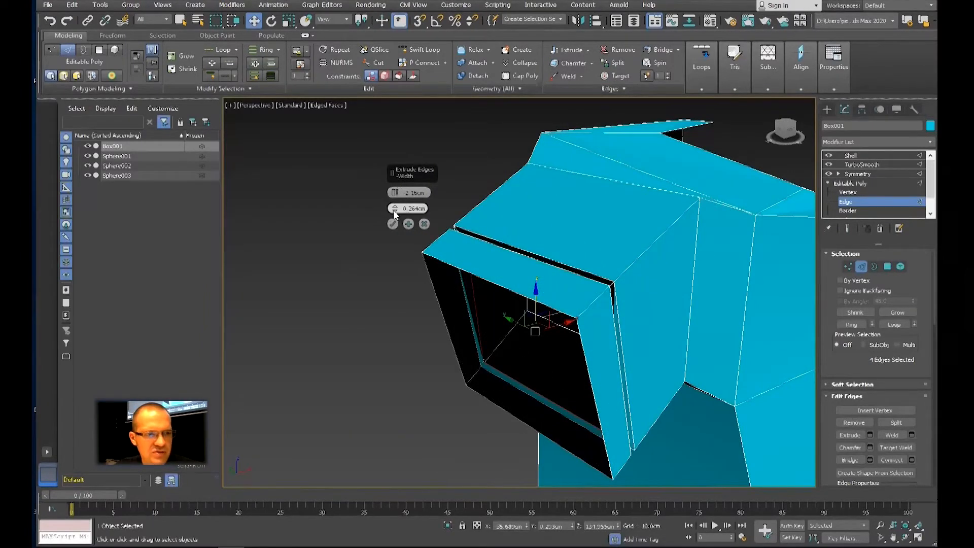
{"action": "left_click", "coordinate": [392, 224]}
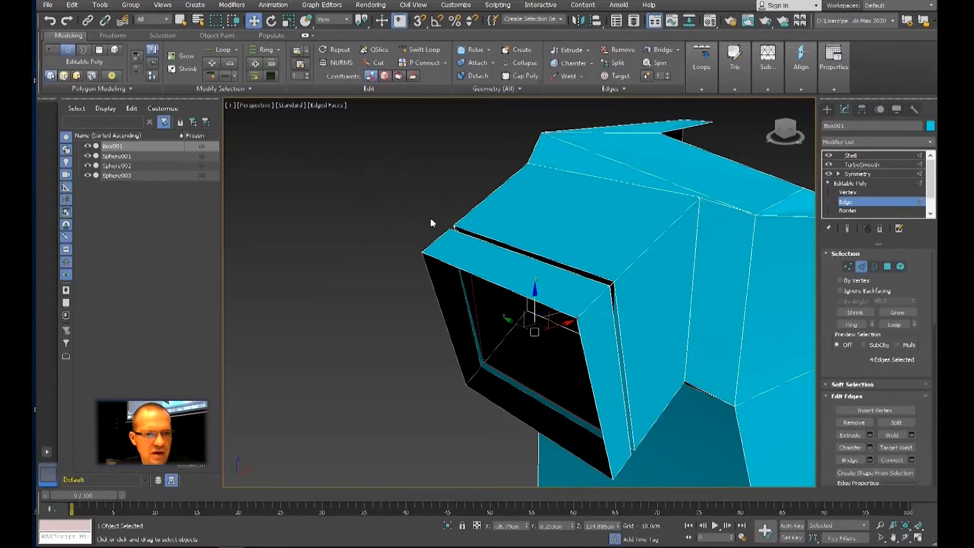
Step: Return to the Shell modifier and turn off the edged-faces display to check the grooved sleeves on the smoothed T-shirt
{"action": "scroll", "coordinate": [563, 263], "scroll_direction": "up", "scroll_amount": 8}
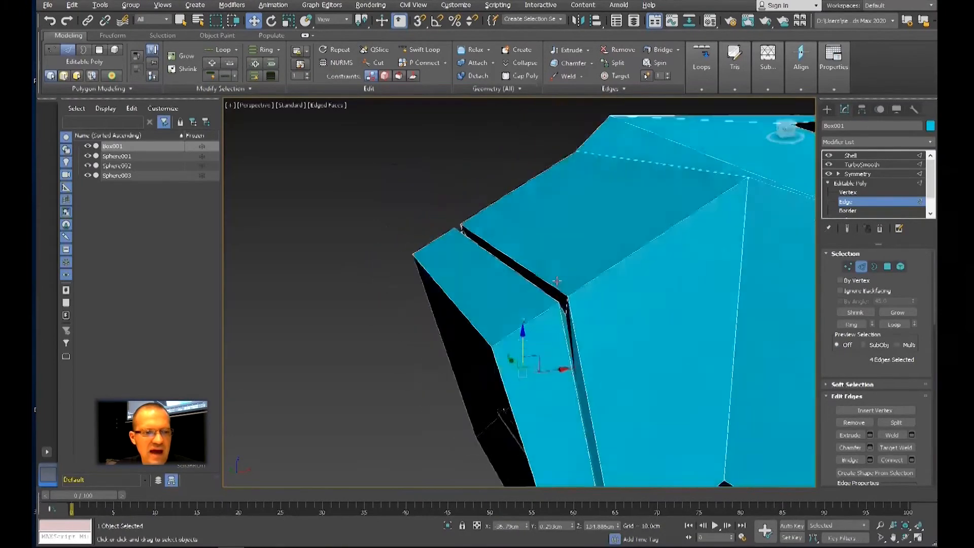
{"action": "scroll", "coordinate": [565, 285], "scroll_direction": "up", "scroll_amount": 2}
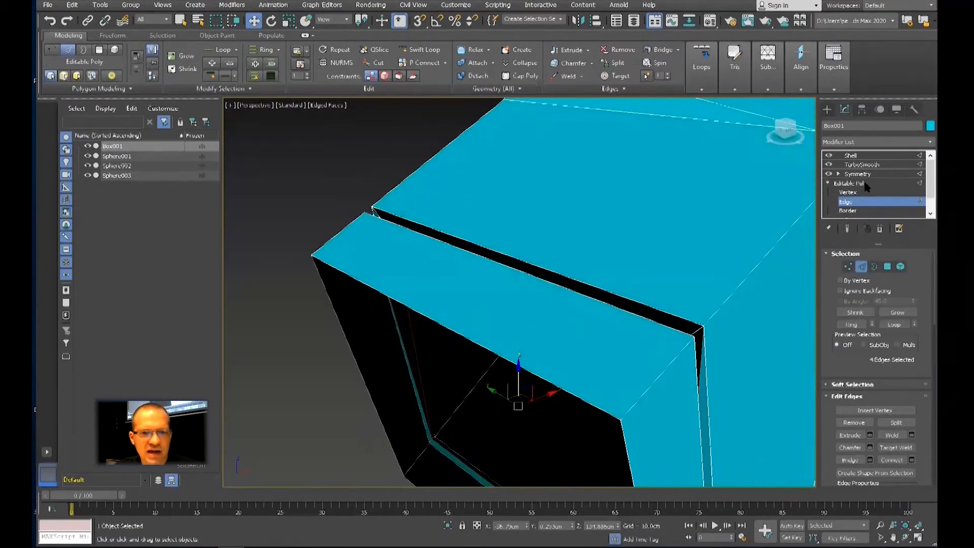
{"action": "left_click", "coordinate": [865, 155]}
{"action": "scroll", "coordinate": [663, 263], "scroll_direction": "down", "scroll_amount": 1}
{"action": "key", "text": "F4"}
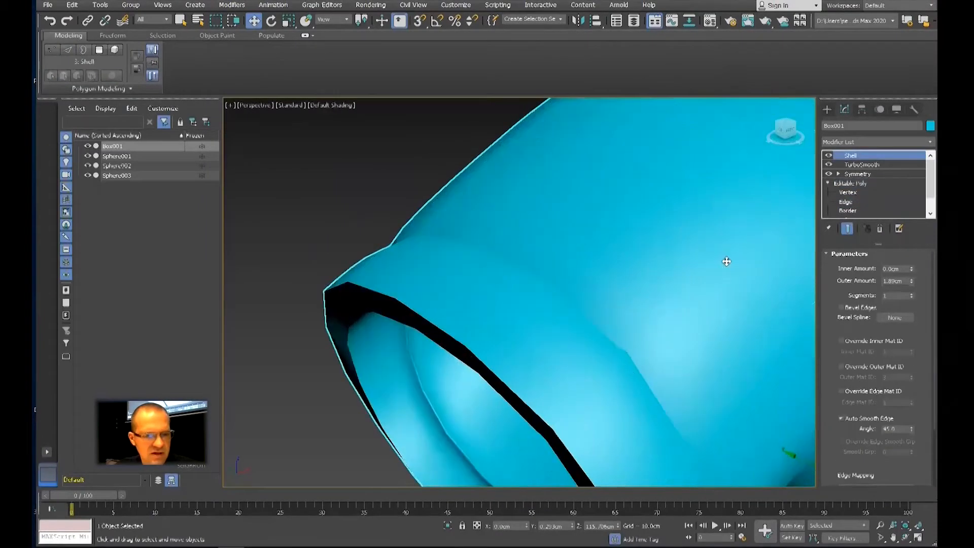
{"action": "scroll", "coordinate": [662, 263], "scroll_direction": "down", "scroll_amount": 4}
{"action": "scroll", "coordinate": [545, 265], "scroll_direction": "down", "scroll_amount": 4}
{"action": "middle_click_drag", "start_coordinate": [543, 265], "coordinate": [510, 262], "text": "alt"}
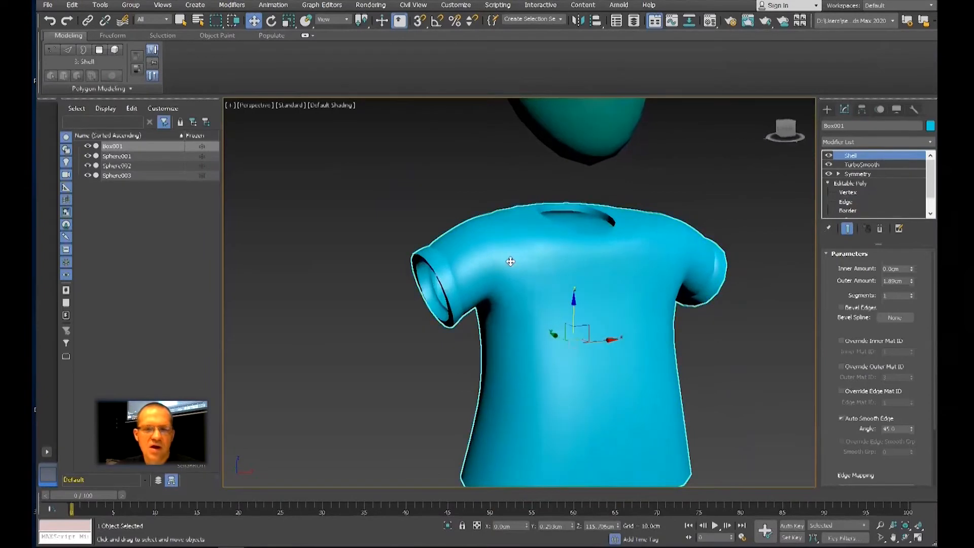
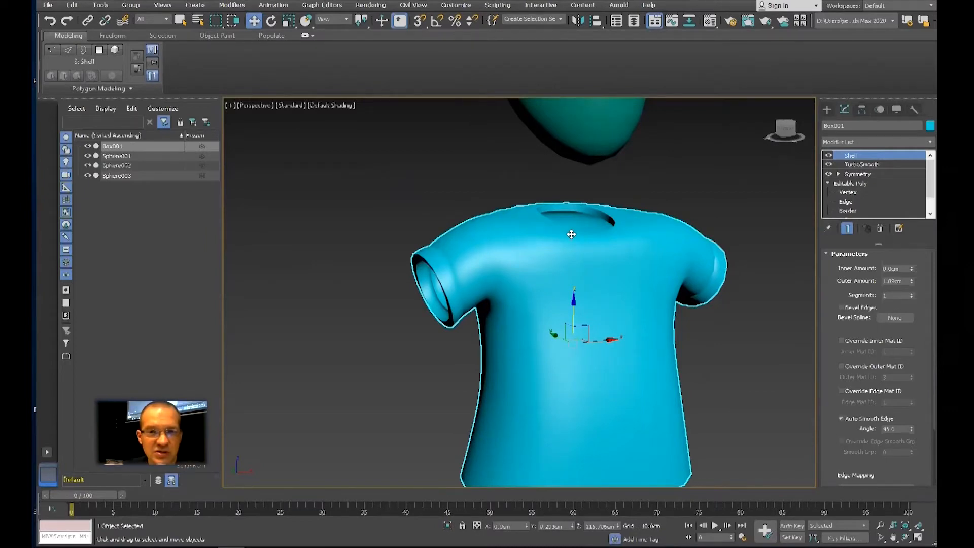
Step: Clear the edge selection on the T-shirt's base mesh, exit edge level and return to the Shell modifier
{"action": "left_click", "coordinate": [845, 201]}
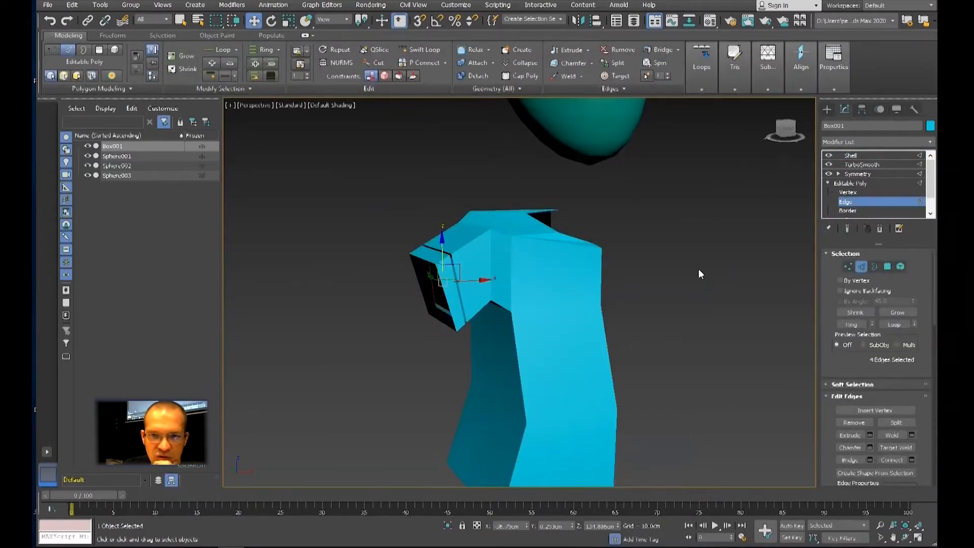
{"action": "left_click", "coordinate": [702, 273]}
{"action": "left_click", "coordinate": [862, 182]}
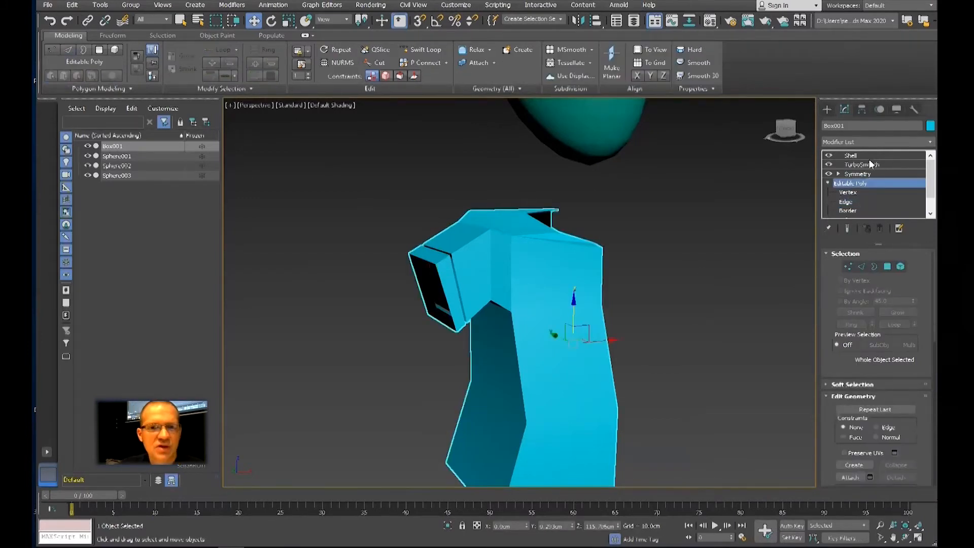
{"action": "left_click", "coordinate": [870, 156]}
{"action": "scroll", "coordinate": [690, 335], "scroll_direction": "down", "scroll_amount": 3}
{"action": "middle_click_drag", "start_coordinate": [659, 335], "coordinate": [565, 325], "text": "alt"}
{"action": "scroll", "coordinate": [477, 324], "scroll_direction": "up", "scroll_amount": 3}
{"action": "middle_click_drag", "start_coordinate": [477, 324], "coordinate": [512, 338], "text": "alt"}
{"action": "scroll", "coordinate": [512, 339], "scroll_direction": "down", "scroll_amount": 3}
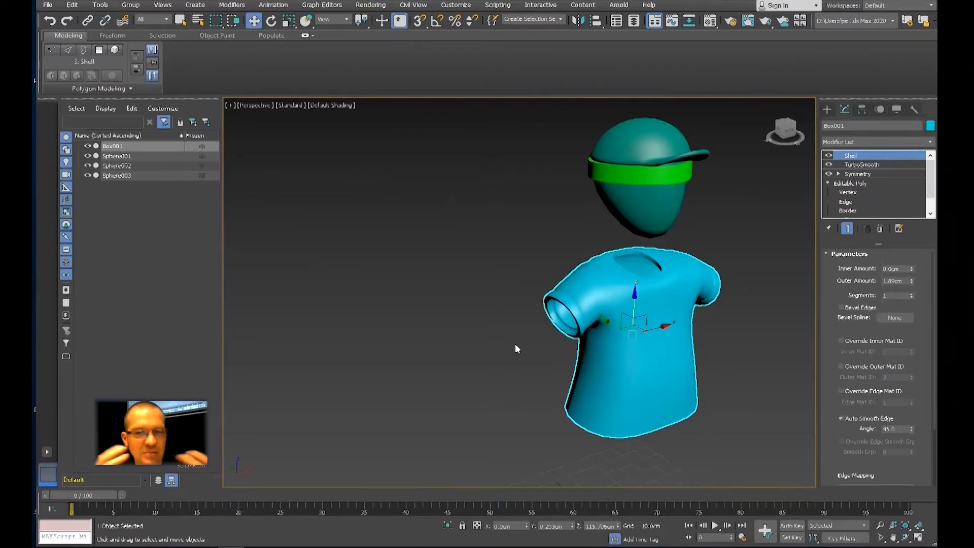
Step: Start creating a standard Box primitive on the ground grid below the T-shirt
{"action": "middle_click_drag", "start_coordinate": [496, 303], "coordinate": [467, 280]}
{"action": "left_click", "coordinate": [825, 110]}
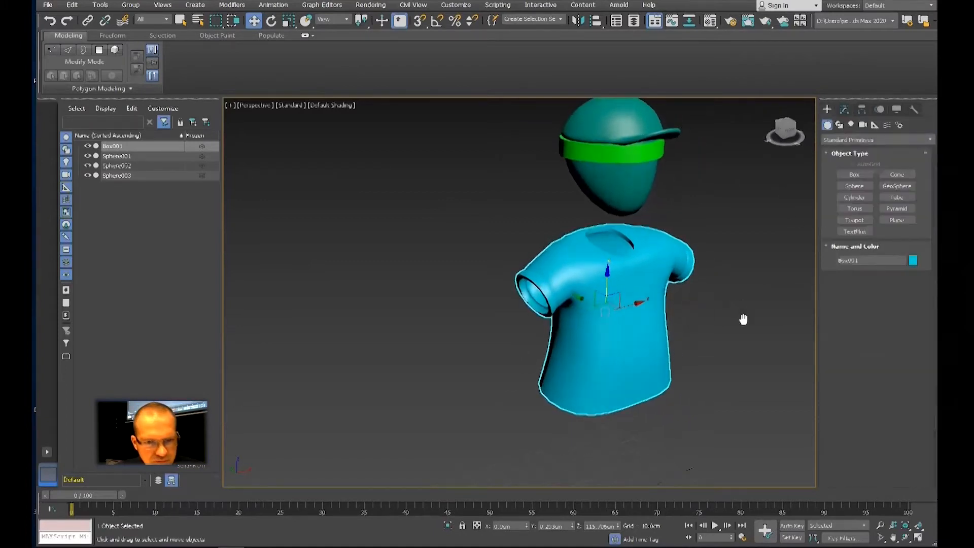
{"action": "middle_click_drag", "start_coordinate": [739, 304], "coordinate": [732, 293], "text": "alt"}
{"action": "left_click", "coordinate": [854, 174]}
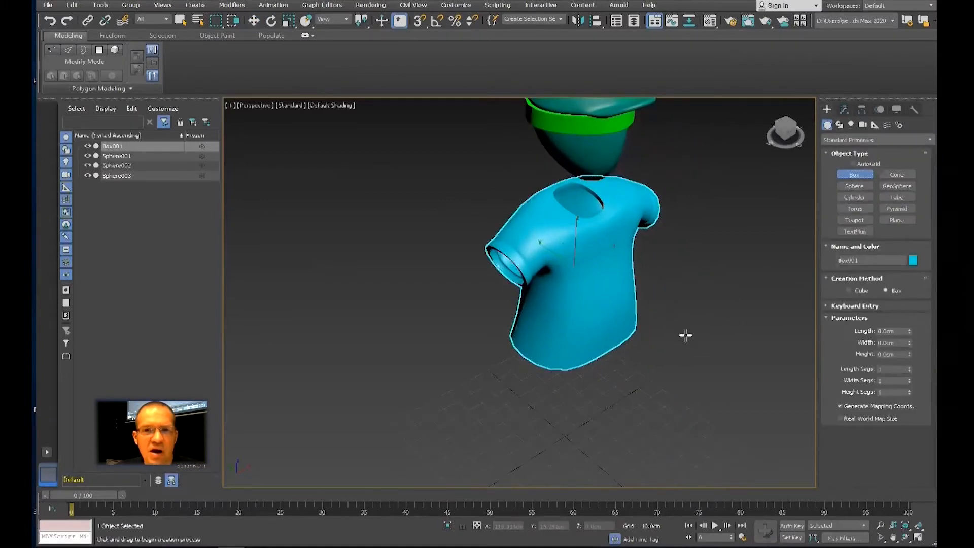
{"action": "middle_click_drag", "start_coordinate": [695, 365], "coordinate": [633, 325], "text": "alt"}
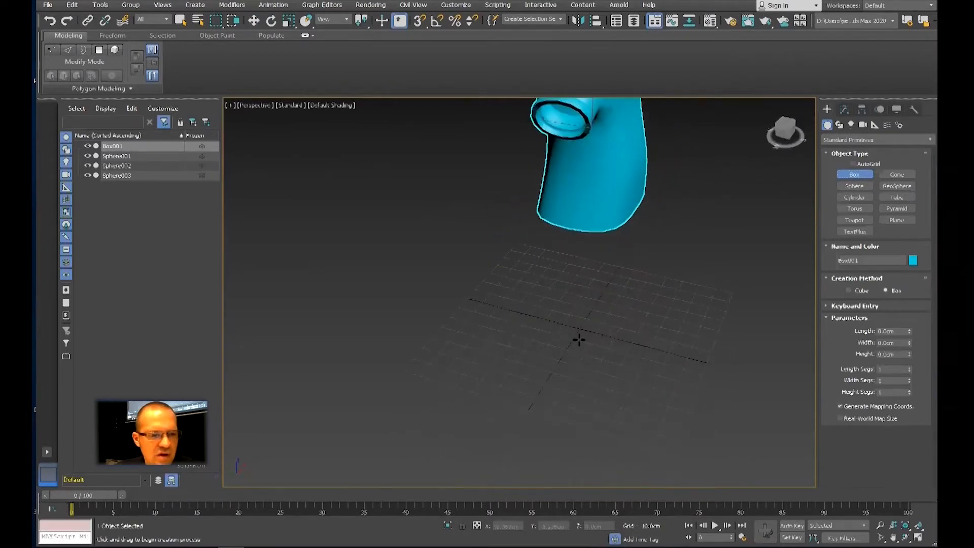
Step: Create a box on the grid below the blue model, about 9.9 cm long, 17.1 cm wide and 4.6 cm high
{"action": "scroll", "coordinate": [583, 340], "scroll_direction": "up", "scroll_amount": 3}
{"action": "mouse_move", "coordinate": [570, 348]}
{"action": "middle_mouse_down", "text": "alt"}
{"action": "mouse_move", "coordinate": [569, 381]}
{"action": "mouse_move", "coordinate": [572, 360]}
{"action": "middle_mouse_up", "text": "alt"}
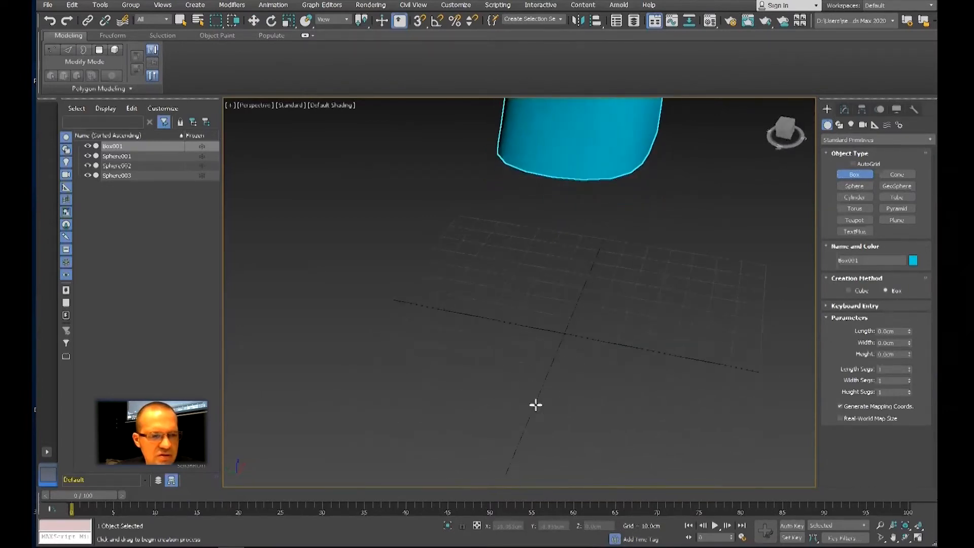
{"action": "left_click_drag", "start_coordinate": [530, 388], "coordinate": [544, 425]}
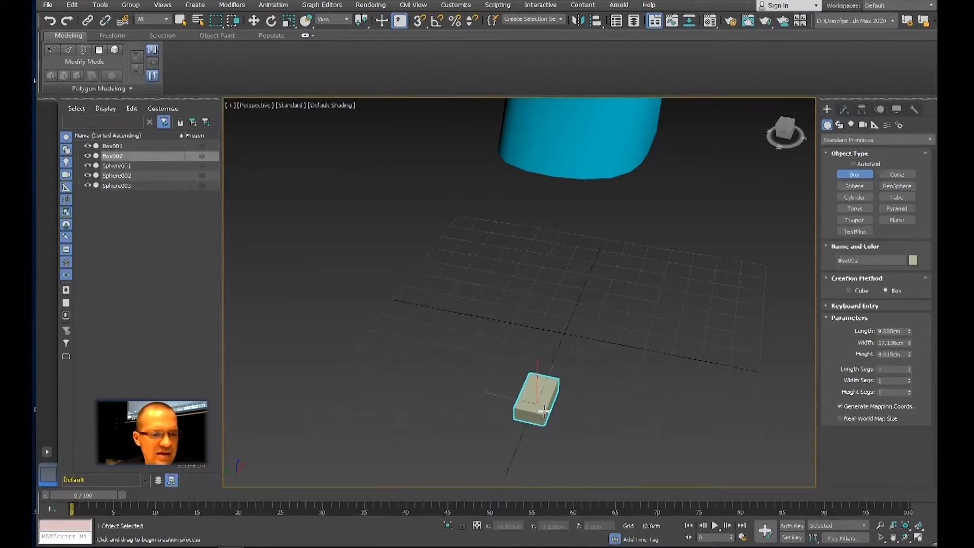
{"action": "left_click", "coordinate": [544, 412]}
Step: Activate the Move tool and turn on Edged Faces display in the Perspective viewport
{"action": "key", "text": "w"}
{"action": "key", "text": "z"}
{"action": "key", "text": "F4"}
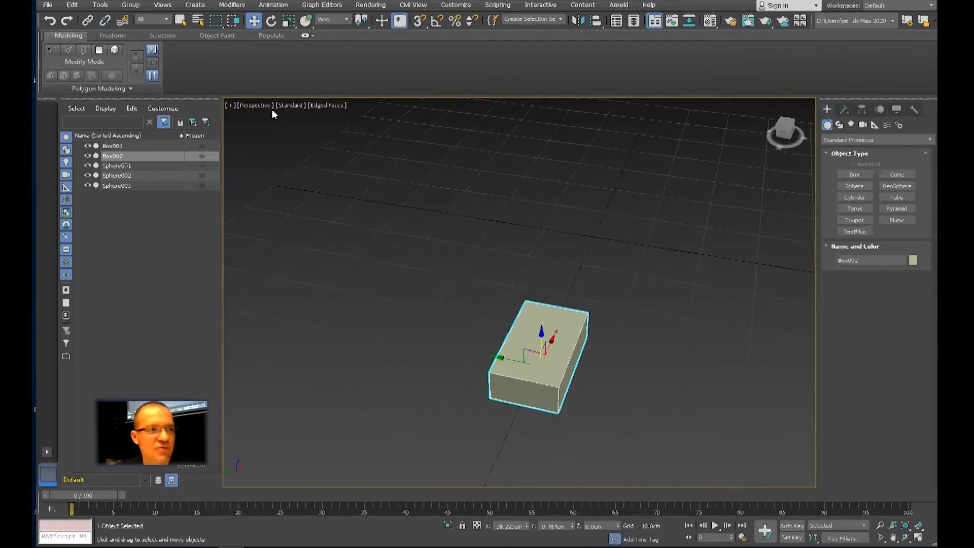
{"action": "left_click", "coordinate": [327, 106]}
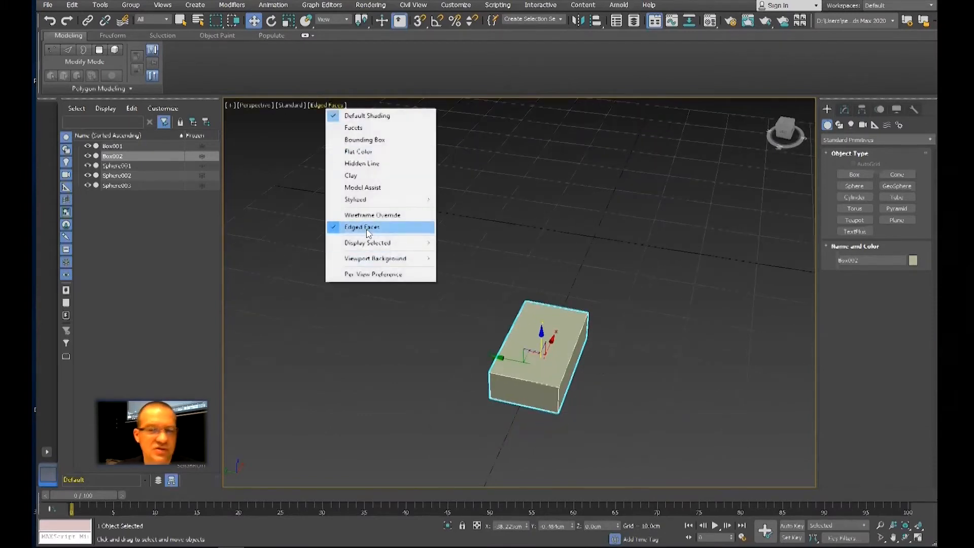
{"action": "left_click", "coordinate": [708, 180]}
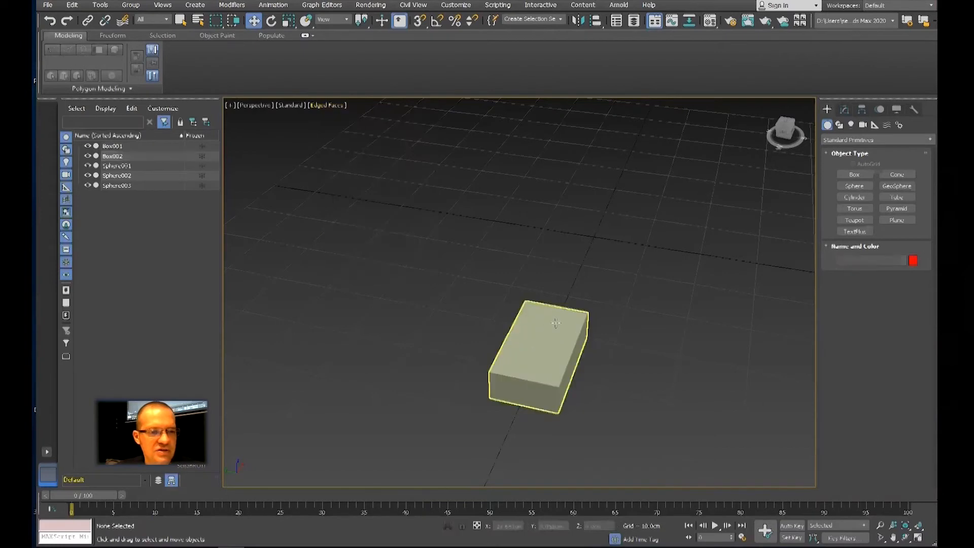
{"action": "middle_click_drag", "start_coordinate": [591, 340], "coordinate": [577, 328], "text": "alt"}
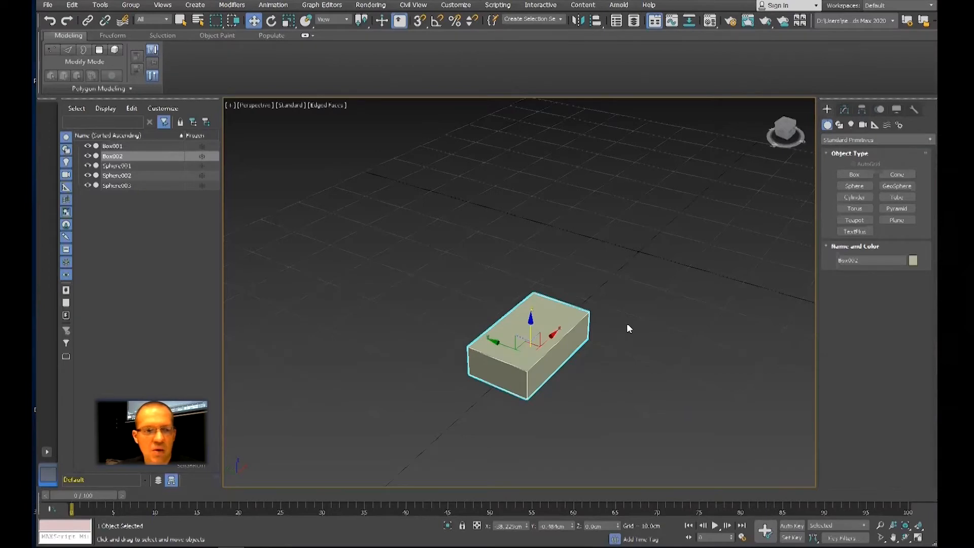
Step: Reduce the new box's width to about 13 cm in its parameters
{"action": "middle_click_drag", "start_coordinate": [609, 354], "coordinate": [593, 346], "text": "alt"}
{"action": "left_click", "coordinate": [844, 109]}
{"action": "middle_click_drag", "start_coordinate": [760, 289], "coordinate": [736, 284], "text": "alt"}
{"action": "left_click_drag", "start_coordinate": [909, 278], "coordinate": [909, 302]}
{"action": "scroll", "coordinate": [609, 360], "scroll_direction": "up", "scroll_amount": 3}
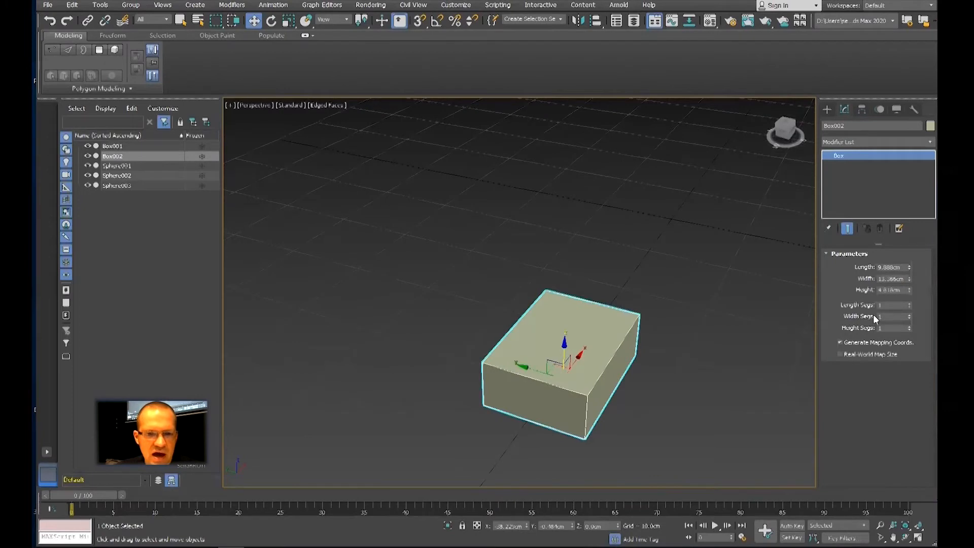
Step: Set the box's length segments to 3
{"action": "left_click", "coordinate": [908, 302]}
{"action": "left_click", "coordinate": [908, 302]}
{"action": "left_click", "coordinate": [907, 303]}
{"action": "left_click", "coordinate": [908, 302]}
{"action": "left_click", "coordinate": [908, 305]}
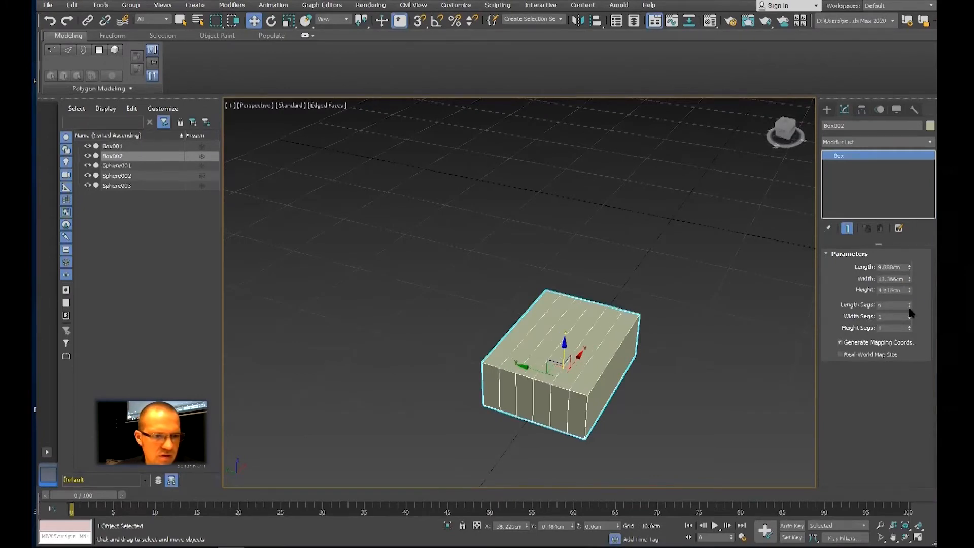
{"action": "left_click", "coordinate": [909, 307]}
{"action": "left_click", "coordinate": [909, 307]}
{"action": "left_click", "coordinate": [908, 307]}
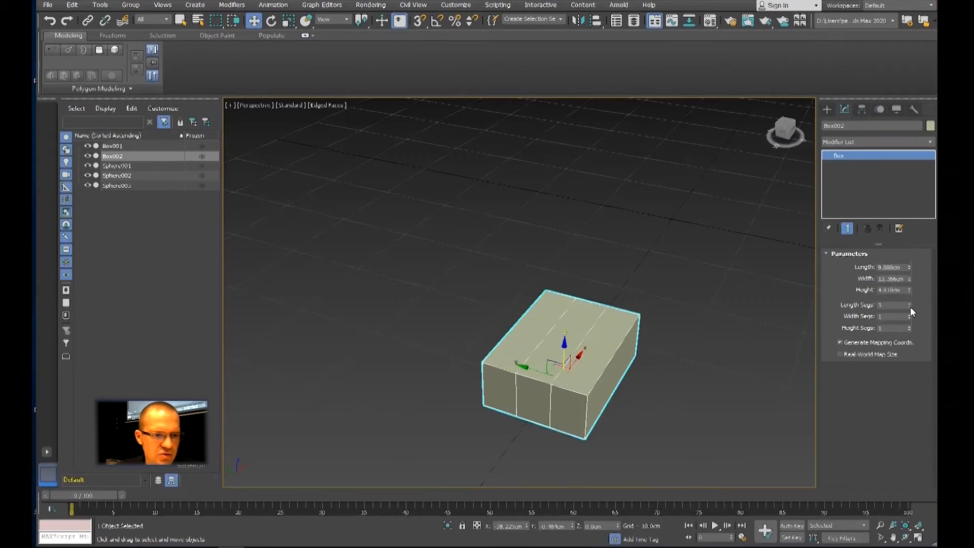
{"action": "middle_click_drag", "start_coordinate": [553, 432], "coordinate": [555, 406]}
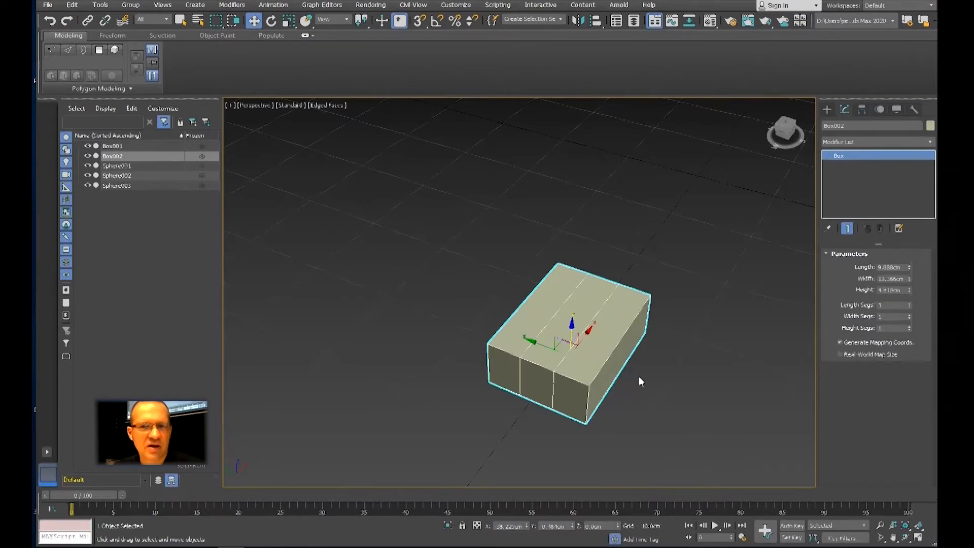
{"action": "mouse_move", "coordinate": [582, 375]}
{"action": "middle_mouse_down", "text": "alt"}
{"action": "mouse_move", "coordinate": [638, 375]}
{"action": "mouse_move", "coordinate": [486, 372]}
{"action": "mouse_move", "coordinate": [607, 382]}
{"action": "mouse_move", "coordinate": [589, 378]}
{"action": "mouse_move", "coordinate": [586, 364]}
{"action": "middle_mouse_up", "text": "alt"}
{"action": "scroll", "coordinate": [582, 365], "scroll_direction": "up", "scroll_amount": 3}
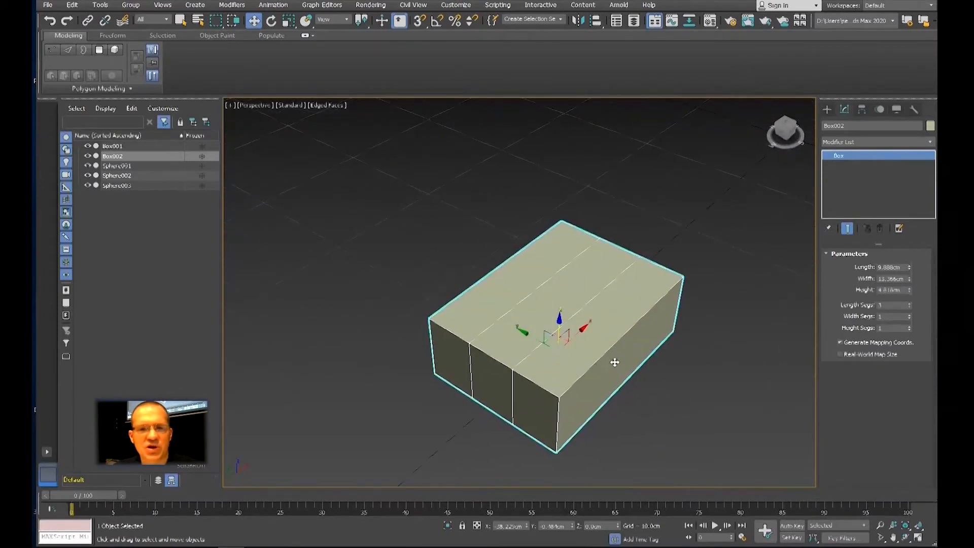
Step: Set the box's length segments to 4 and its width segments to 2
{"action": "left_click", "coordinate": [909, 303]}
{"action": "middle_click_drag", "start_coordinate": [753, 355], "coordinate": [672, 360], "text": "alt"}
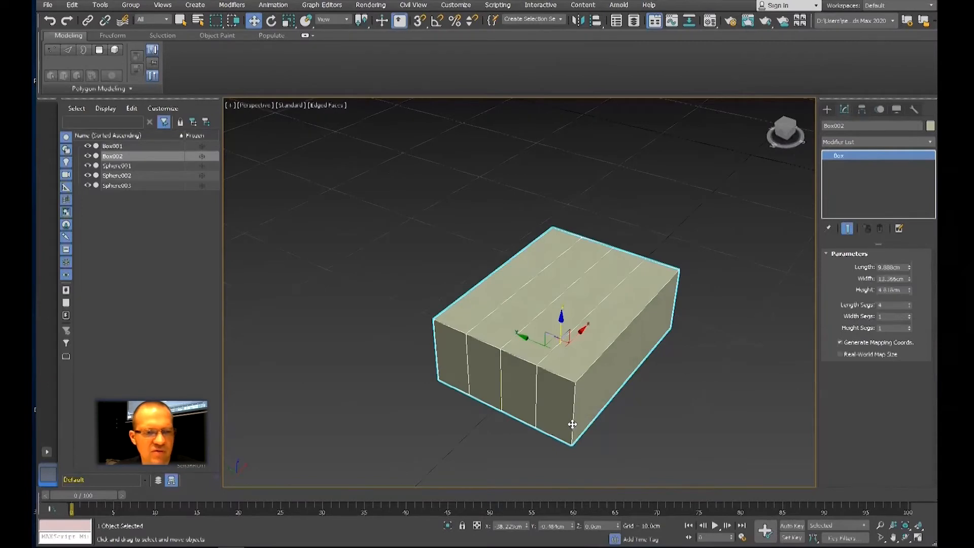
{"action": "middle_click_drag", "start_coordinate": [583, 428], "coordinate": [616, 409], "text": "alt"}
{"action": "middle_click_drag", "start_coordinate": [584, 369], "coordinate": [552, 351], "text": "alt"}
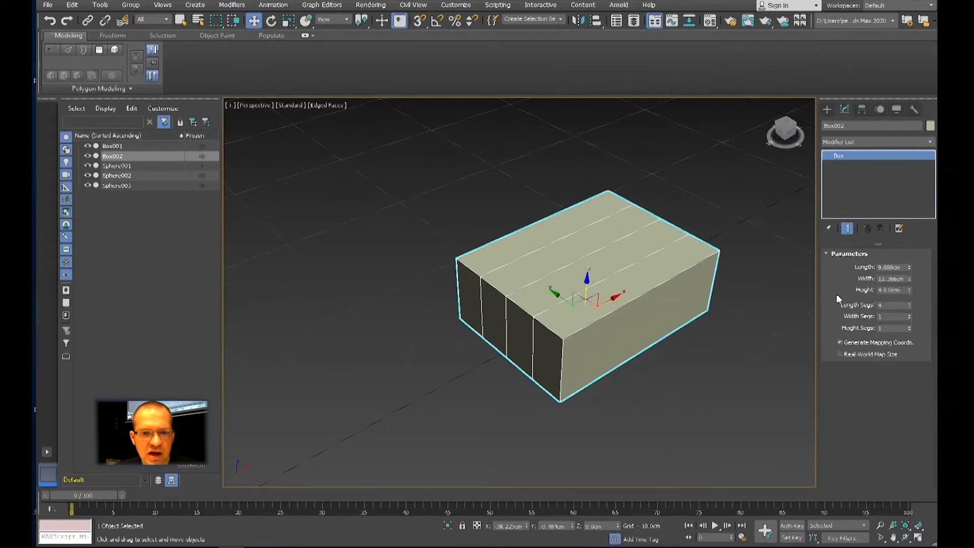
{"action": "left_click", "coordinate": [909, 315]}
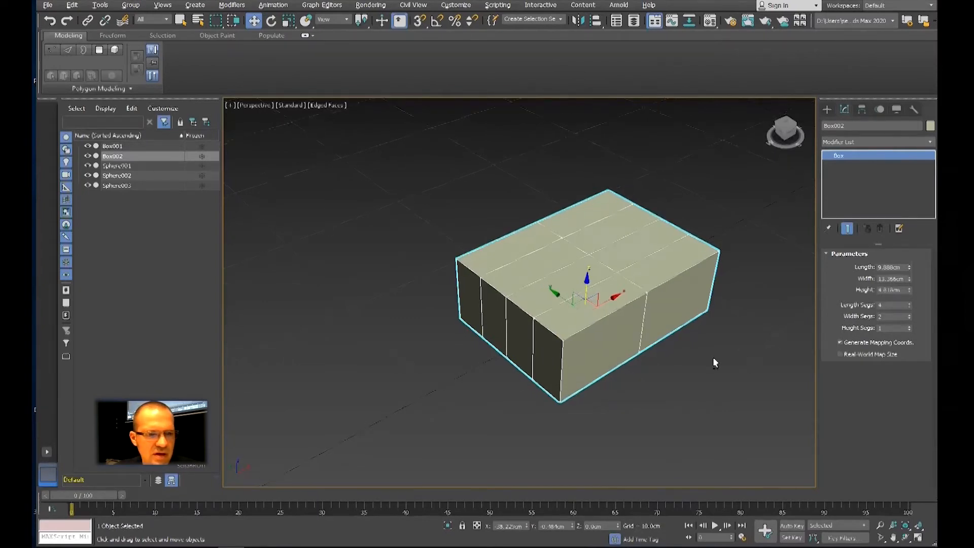
{"action": "middle_click_drag", "start_coordinate": [713, 357], "coordinate": [700, 364], "text": "alt"}
{"action": "middle_click_drag", "start_coordinate": [615, 336], "coordinate": [586, 348], "text": "alt"}
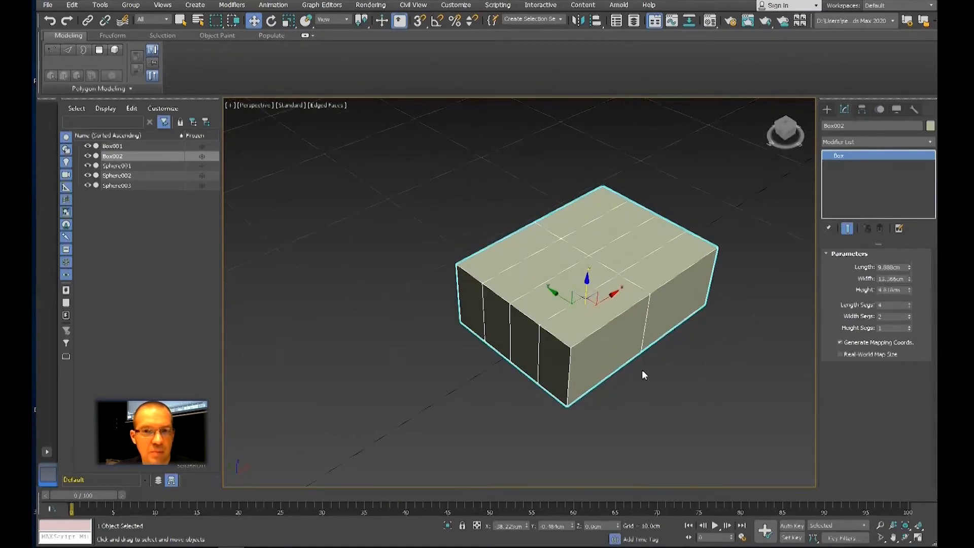
Step: Convert the segmented box to an Editable Poly
{"action": "middle_click_drag", "start_coordinate": [642, 373], "coordinate": [614, 345], "text": "alt"}
{"action": "right_click", "coordinate": [600, 329]}
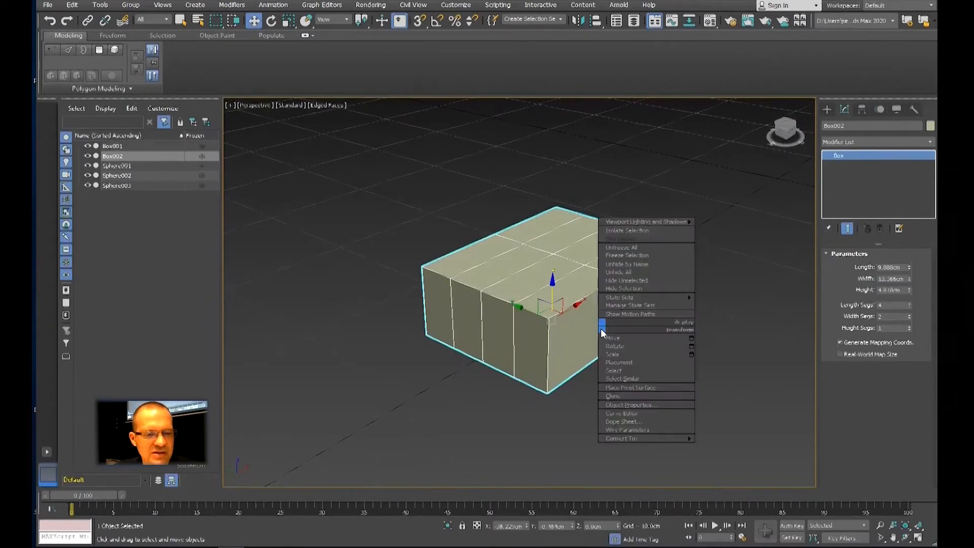
{"action": "mouse_move", "coordinate": [641, 439]}
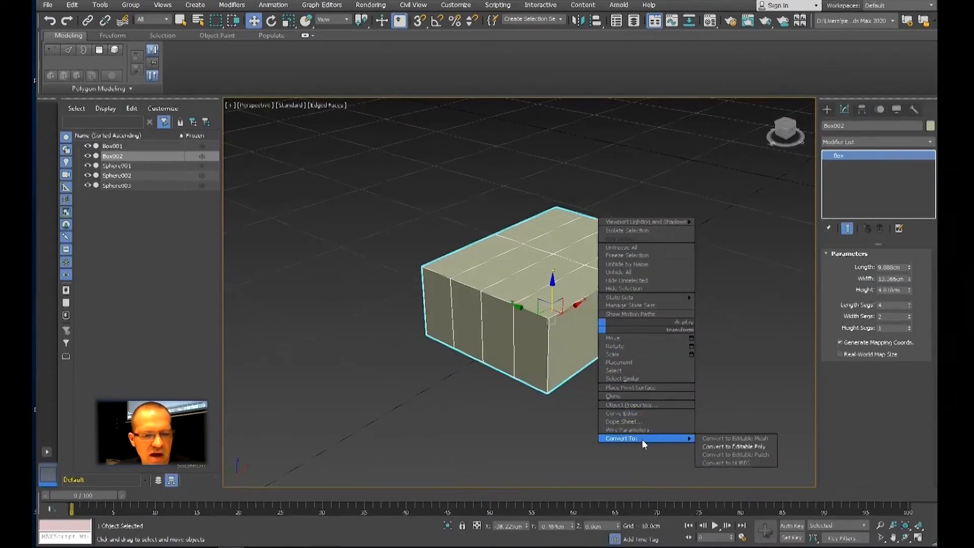
{"action": "left_click", "coordinate": [727, 446]}
{"action": "middle_click_drag", "start_coordinate": [685, 405], "coordinate": [671, 394], "text": "alt"}
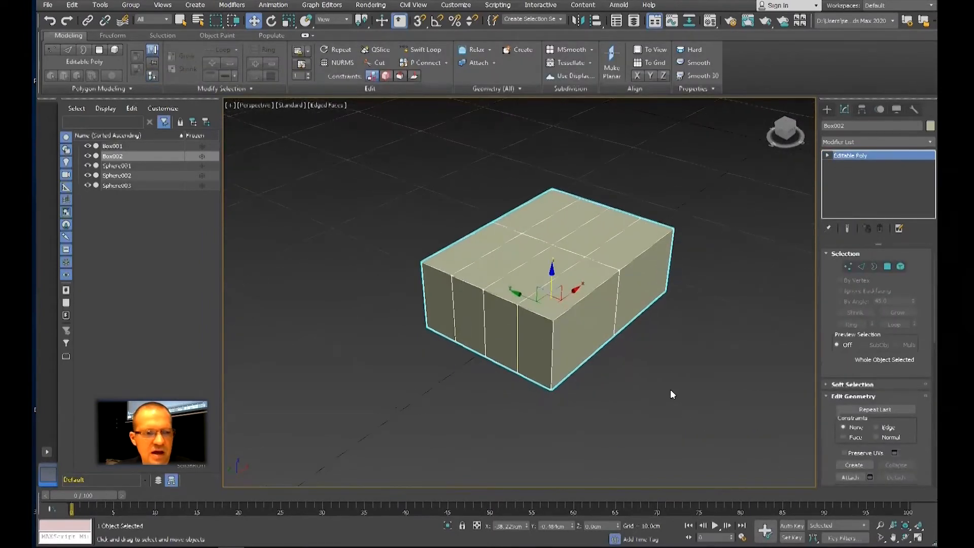
Step: Switch to Polygon sub-object level and select all four polygons on the box's front end
{"action": "left_click", "coordinate": [826, 156]}
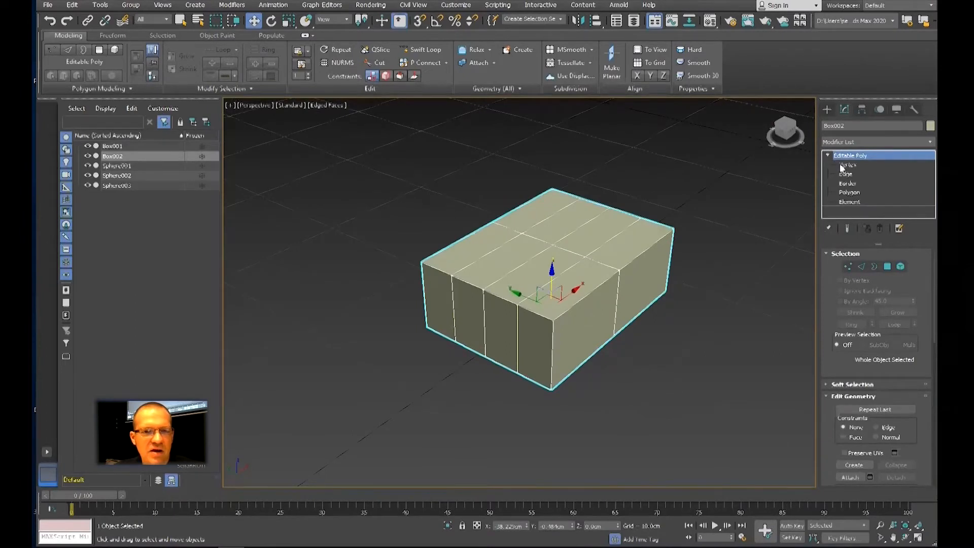
{"action": "left_click", "coordinate": [843, 166]}
{"action": "middle_click_drag", "start_coordinate": [740, 310], "coordinate": [695, 310], "text": "alt"}
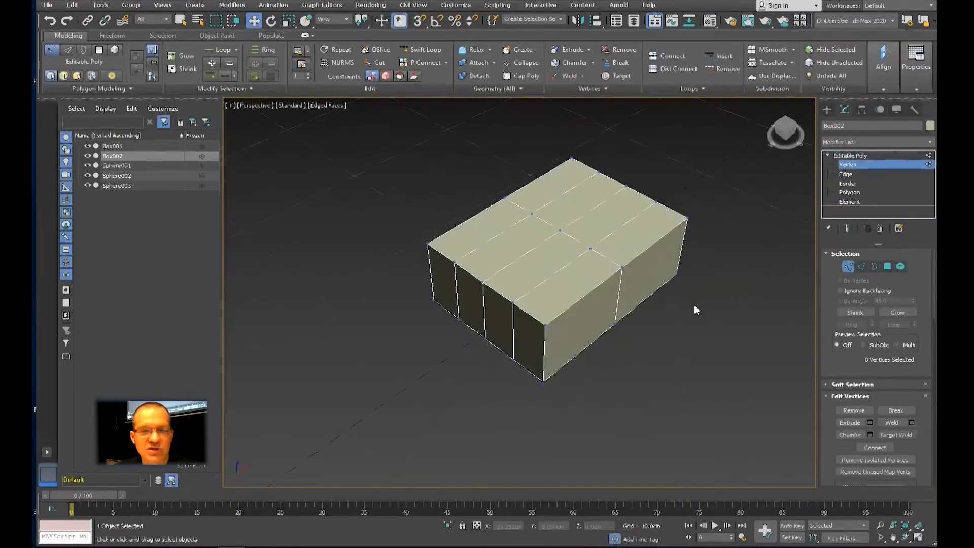
{"action": "middle_click_drag", "start_coordinate": [657, 336], "coordinate": [586, 339], "text": "alt"}
{"action": "left_click", "coordinate": [849, 192]}
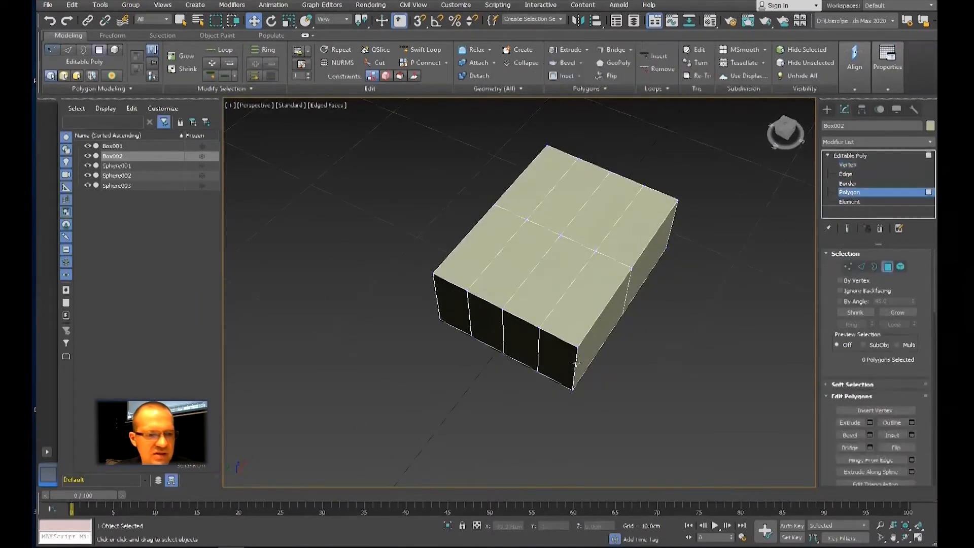
{"action": "left_click", "coordinate": [558, 350]}
{"action": "left_click", "coordinate": [522, 340], "text": "ctrl"}
{"action": "left_click", "coordinate": [489, 326], "text": "ctrl"}
{"action": "left_click", "coordinate": [452, 311], "text": "ctrl"}
{"action": "middle_click_drag", "start_coordinate": [451, 311], "coordinate": [479, 315], "text": "alt"}
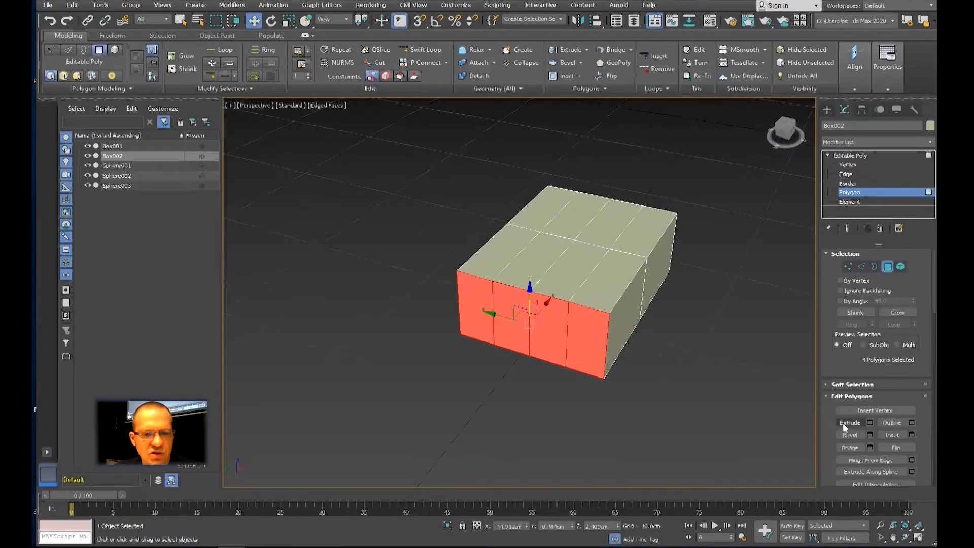
{"action": "left_click", "coordinate": [586, 49]}
{"action": "left_click", "coordinate": [566, 65]}
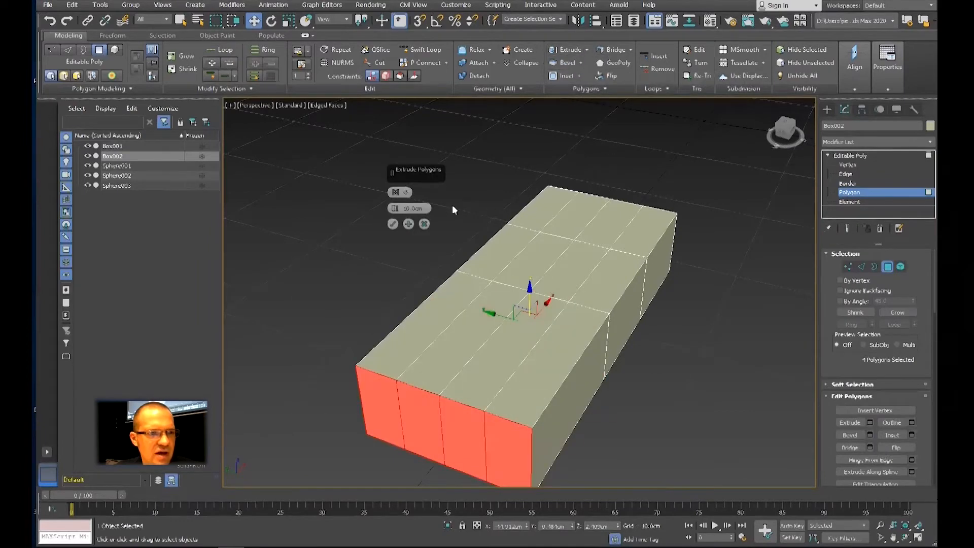
{"action": "left_click", "coordinate": [397, 192]}
{"action": "left_click", "coordinate": [430, 223]}
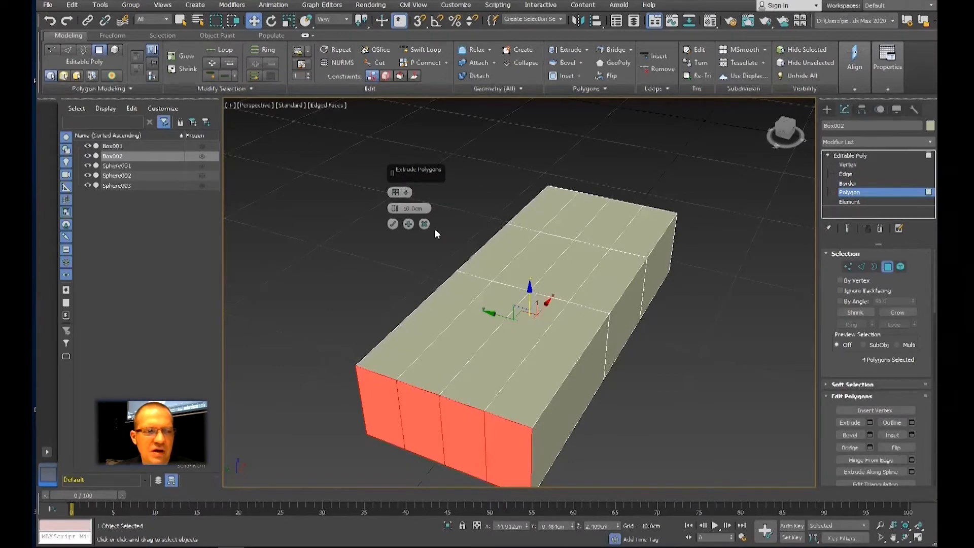
{"action": "left_click", "coordinate": [408, 224]}
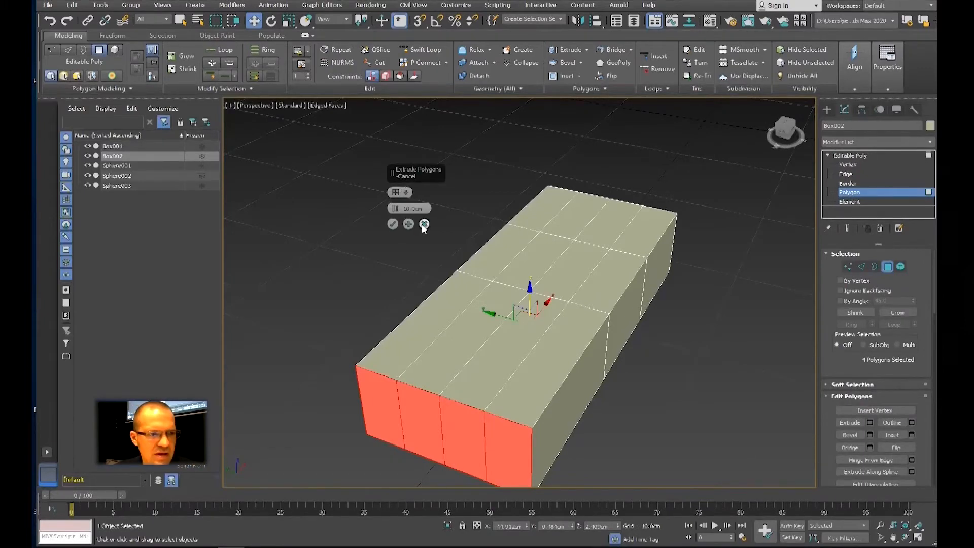
{"action": "left_click", "coordinate": [424, 224]}
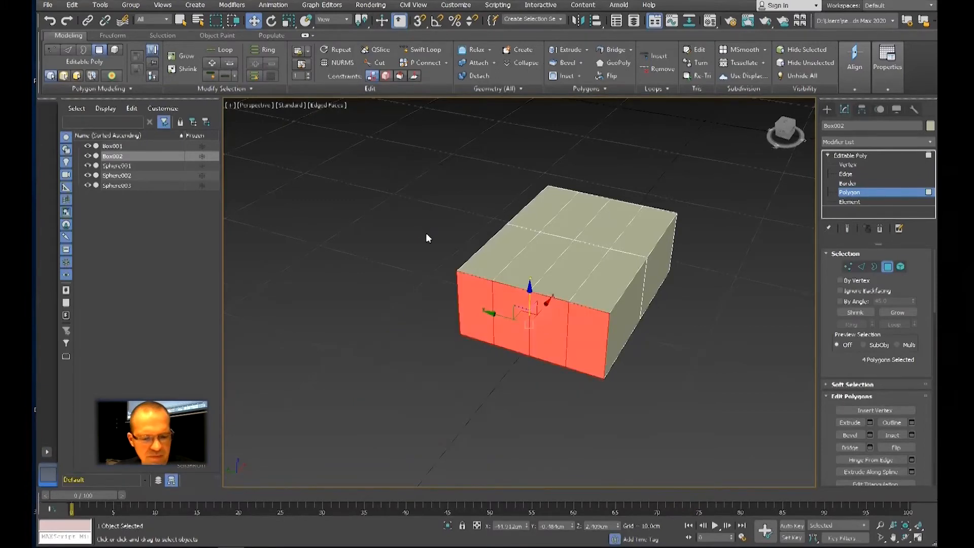
Step: Hold the current scene state as a restore point and fetch the held scene back
{"action": "key", "text": "ctrl+h"}
{"action": "middle_click_drag", "start_coordinate": [426, 232], "coordinate": [424, 235]}
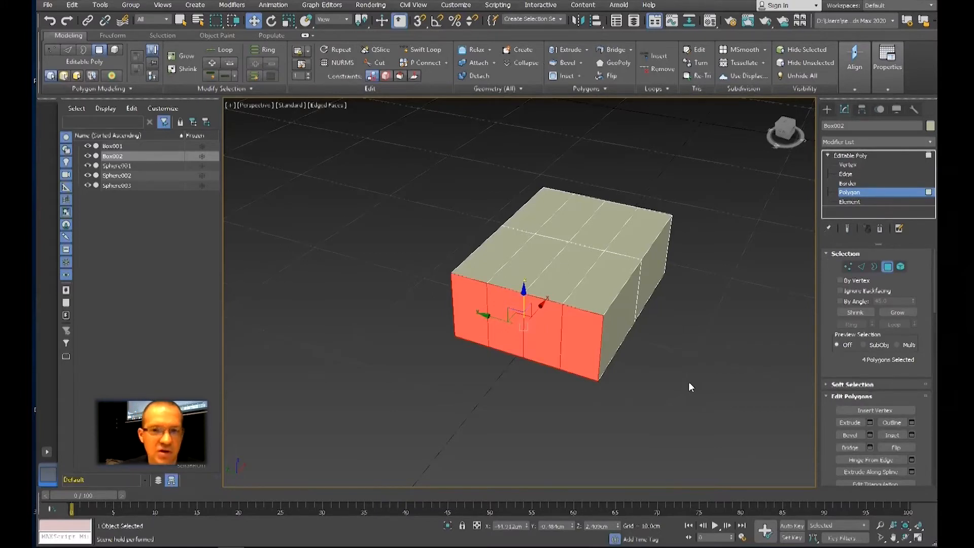
{"action": "key", "text": "ctrl+alt+f"}
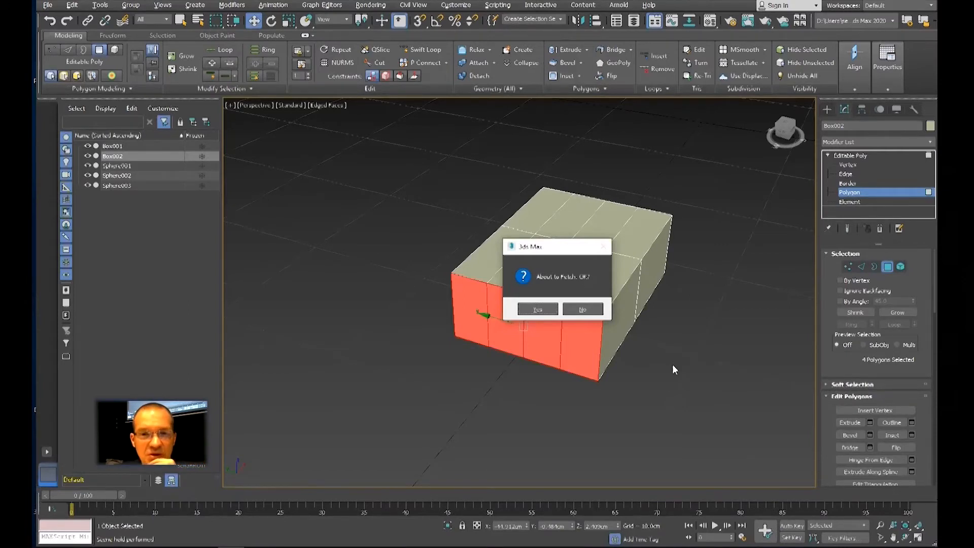
{"action": "left_click", "coordinate": [584, 311]}
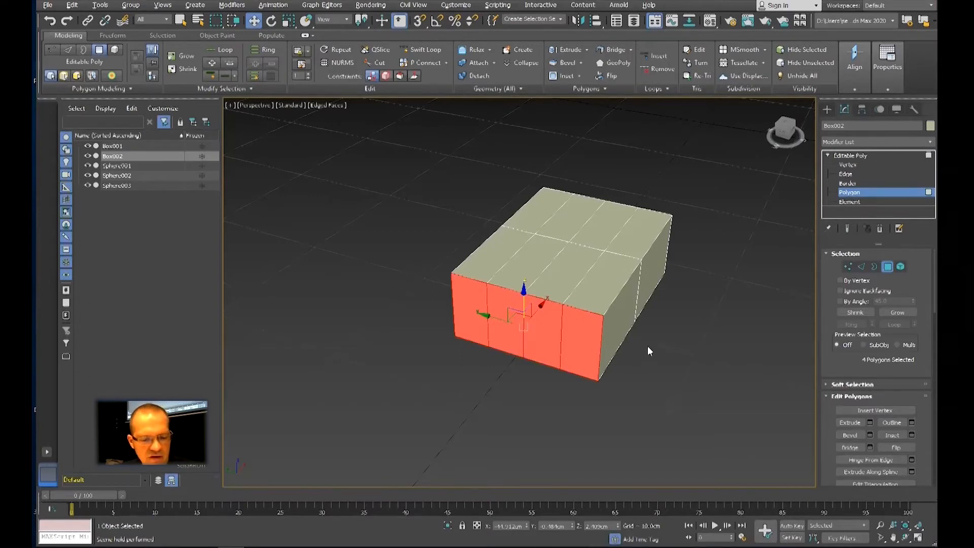
{"action": "key", "text": "ctrl+alt+f"}
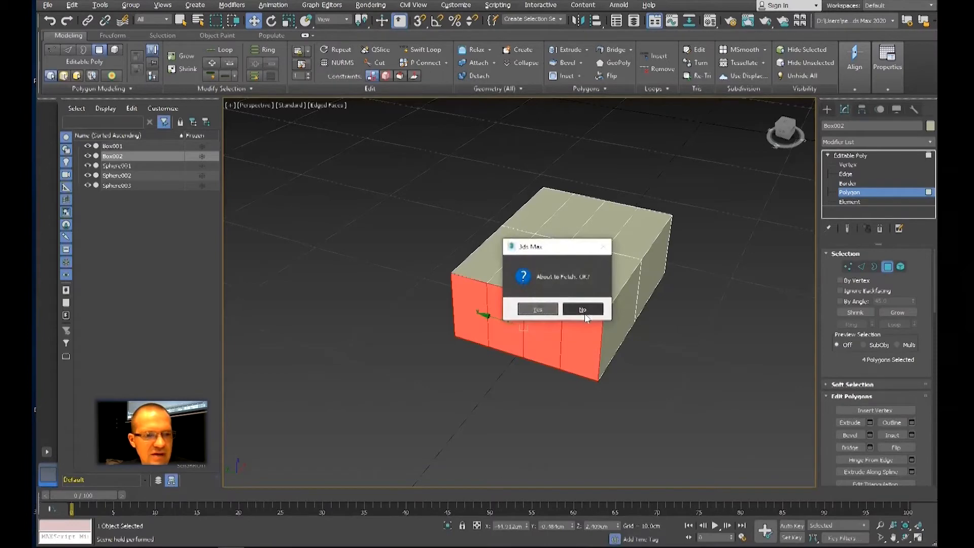
{"action": "left_click", "coordinate": [538, 309]}
{"action": "left_click", "coordinate": [602, 313]}
Step: Extrude the four selected end polygons by 10 cm using the By Polygon option
{"action": "key", "text": "4"}
{"action": "middle_click_drag", "start_coordinate": [683, 354], "coordinate": [687, 327]}
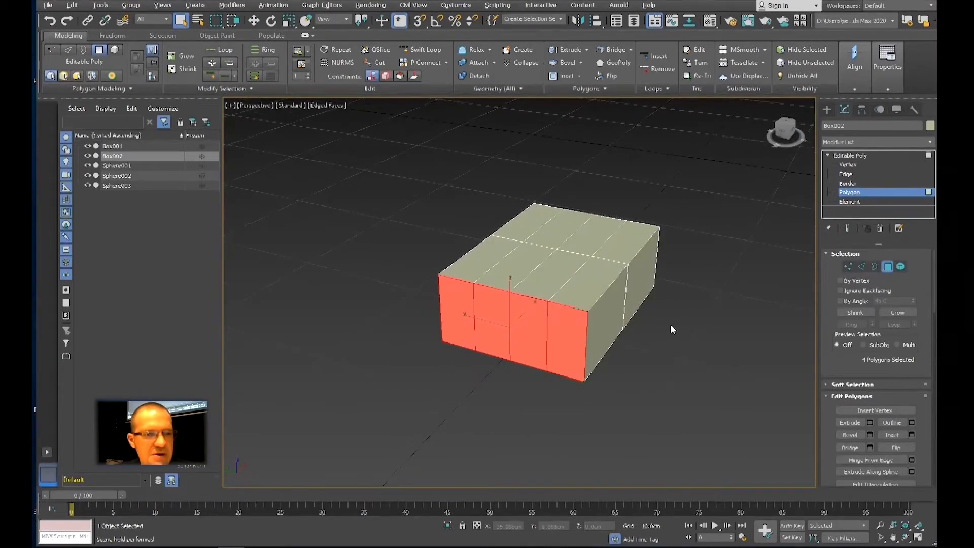
{"action": "middle_click_drag", "start_coordinate": [563, 347], "coordinate": [577, 346]}
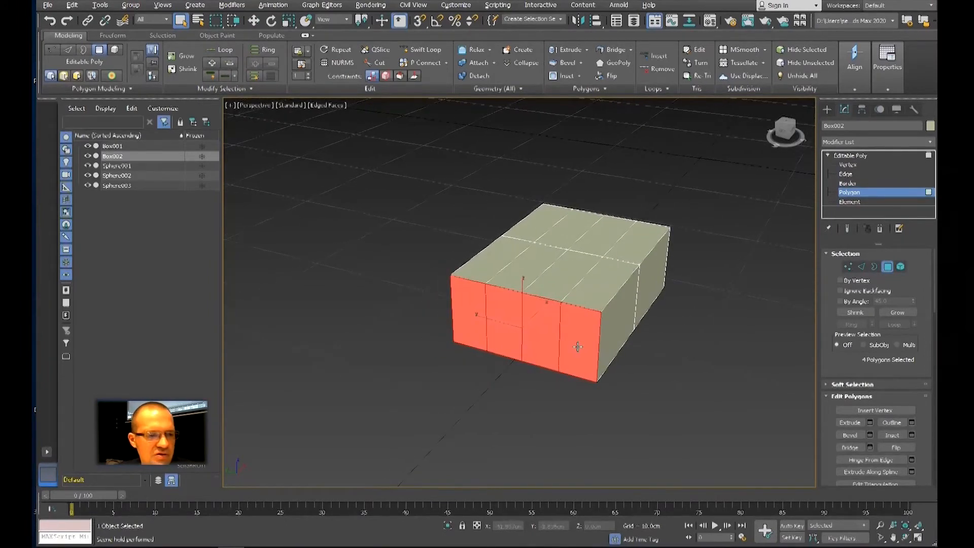
{"action": "right_click", "coordinate": [578, 347]}
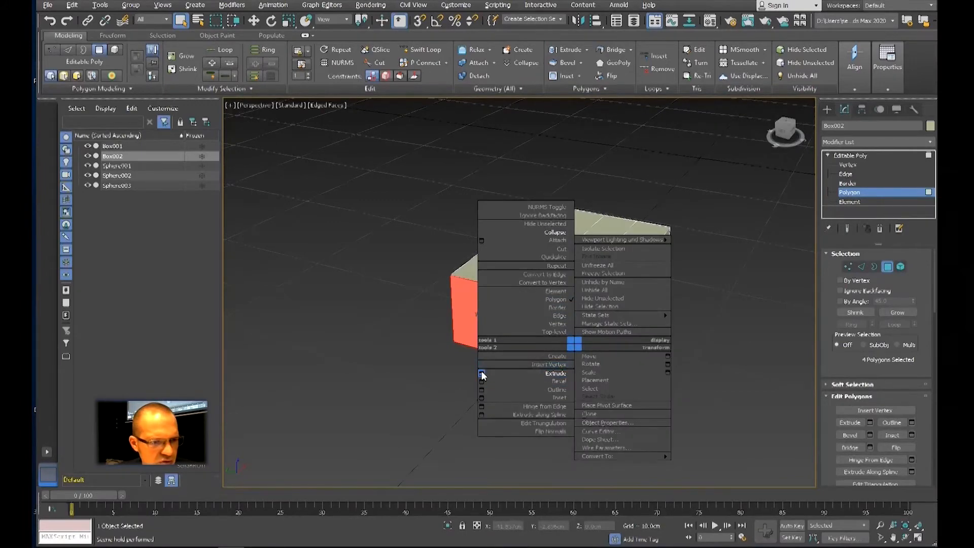
{"action": "left_click", "coordinate": [512, 368]}
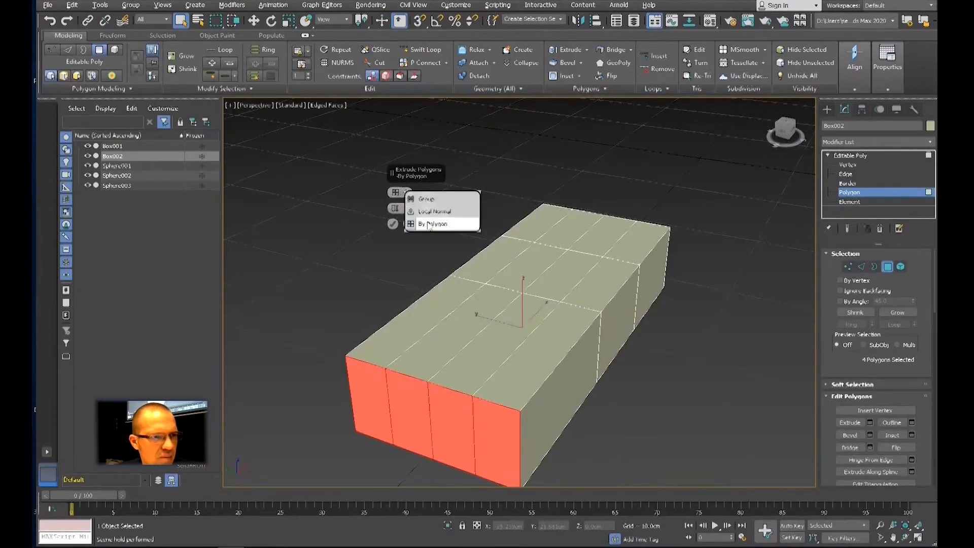
{"action": "left_click", "coordinate": [393, 224]}
{"action": "middle_click_drag", "start_coordinate": [552, 387], "coordinate": [551, 373], "text": "alt"}
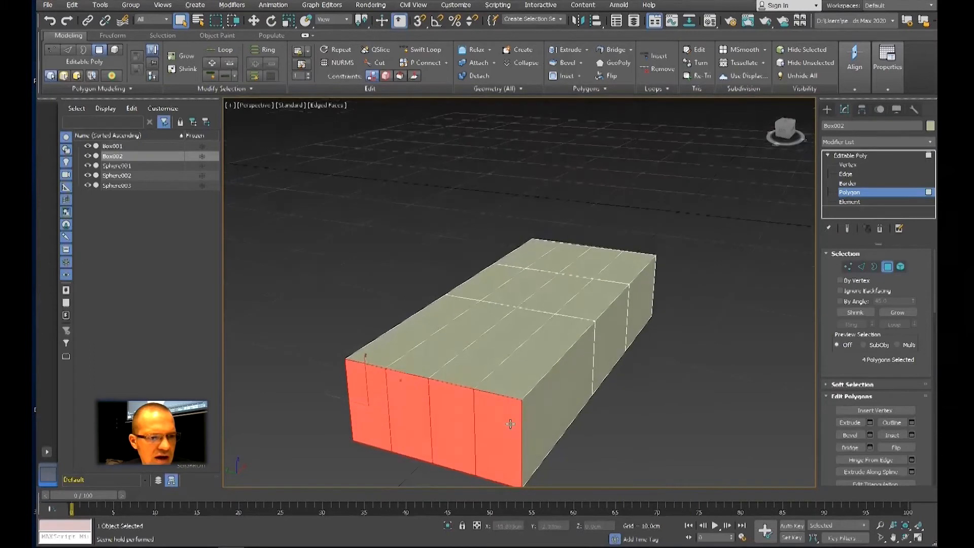
Step: Try spreading the four extruded end polygons apart by moving each one sideways with Select and Move
{"action": "left_click", "coordinate": [508, 427]}
{"action": "key", "text": "w"}
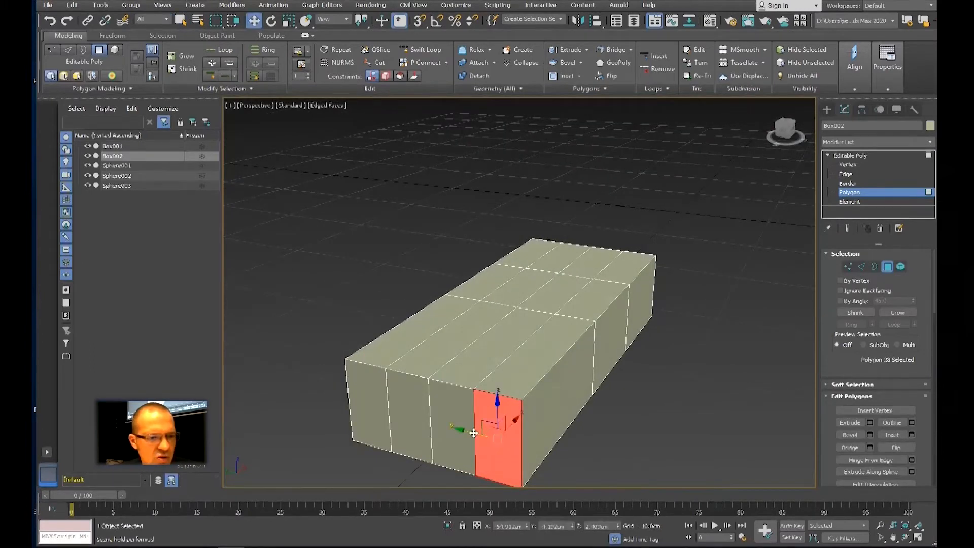
{"action": "left_click_drag", "start_coordinate": [474, 431], "coordinate": [397, 409]}
{"action": "left_click", "coordinate": [374, 406]}
{"action": "left_click_drag", "start_coordinate": [342, 398], "coordinate": [324, 391]}
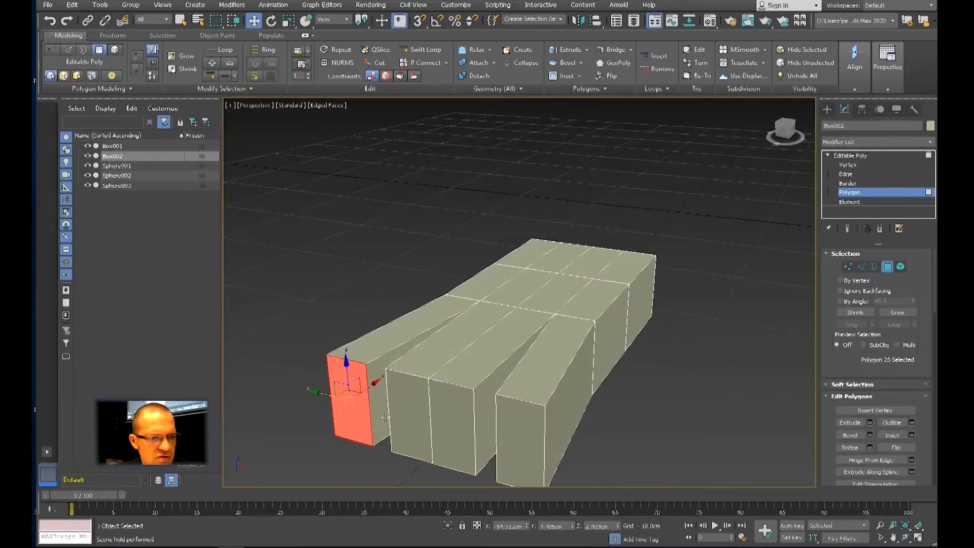
{"action": "left_click", "coordinate": [396, 417]}
{"action": "left_click_drag", "start_coordinate": [376, 409], "coordinate": [370, 412]}
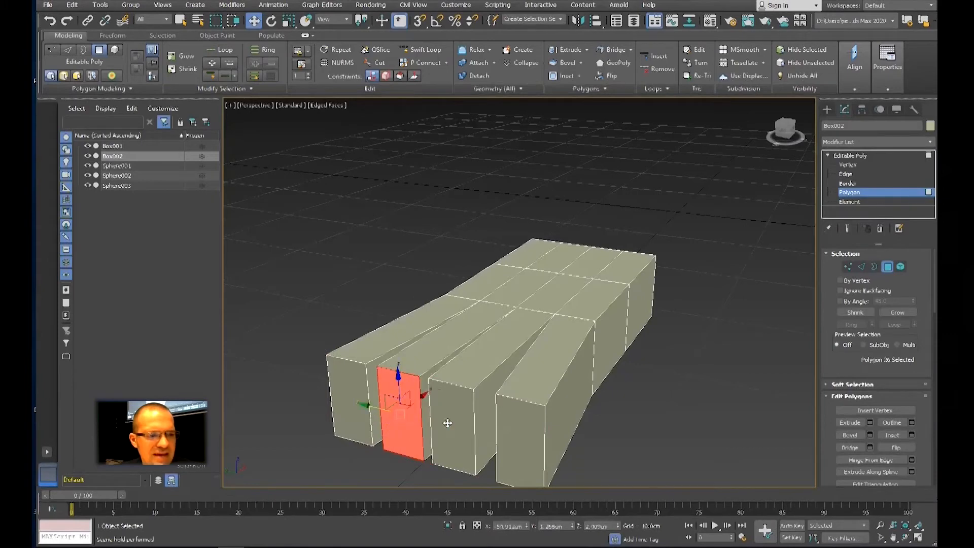
{"action": "left_click", "coordinate": [433, 418]}
{"action": "left_click_drag", "start_coordinate": [432, 418], "coordinate": [443, 421]}
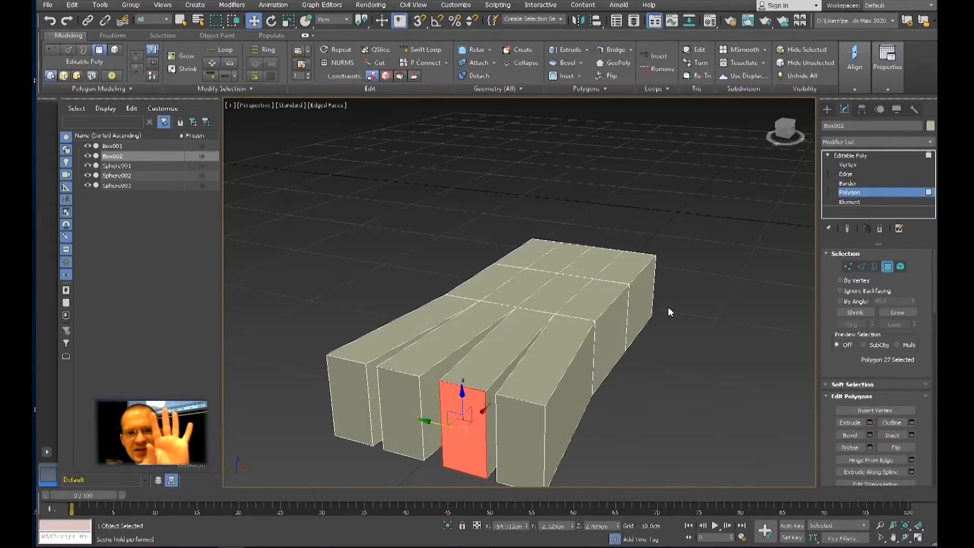
Step: Undo the sideways polygon moves and the extrusion, back to the selection of the four front end polygons
{"action": "key", "text": "ctrl+z"}
{"action": "key", "text": "ctrl+z"}
{"action": "key", "text": "ctrl+z"}
{"action": "key", "text": "ctrl+z"}
{"action": "key", "text": "ctrl+z"}
{"action": "key", "text": "ctrl+z"}
{"action": "key", "text": "ctrl+z"}
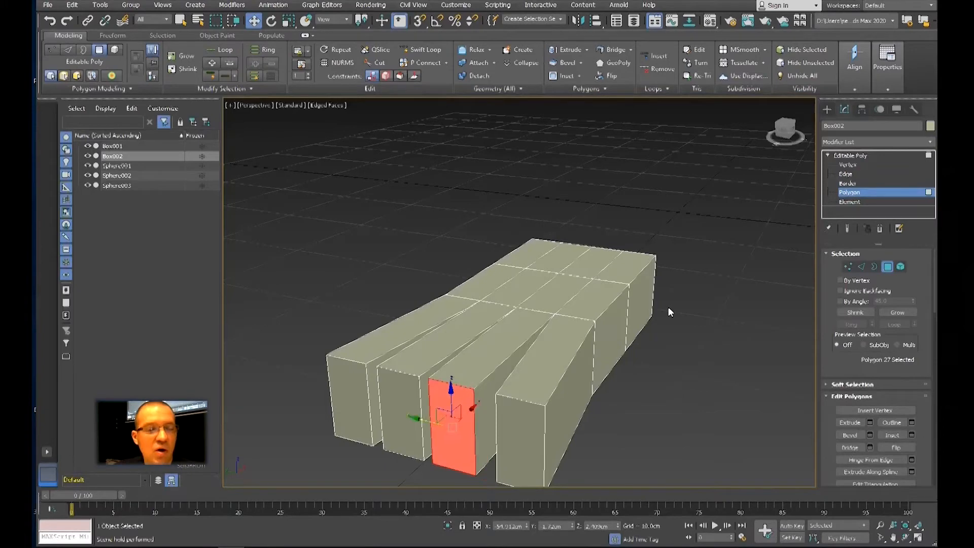
{"action": "key", "text": "ctrl+z"}
{"action": "key", "text": "ctrl+z"}
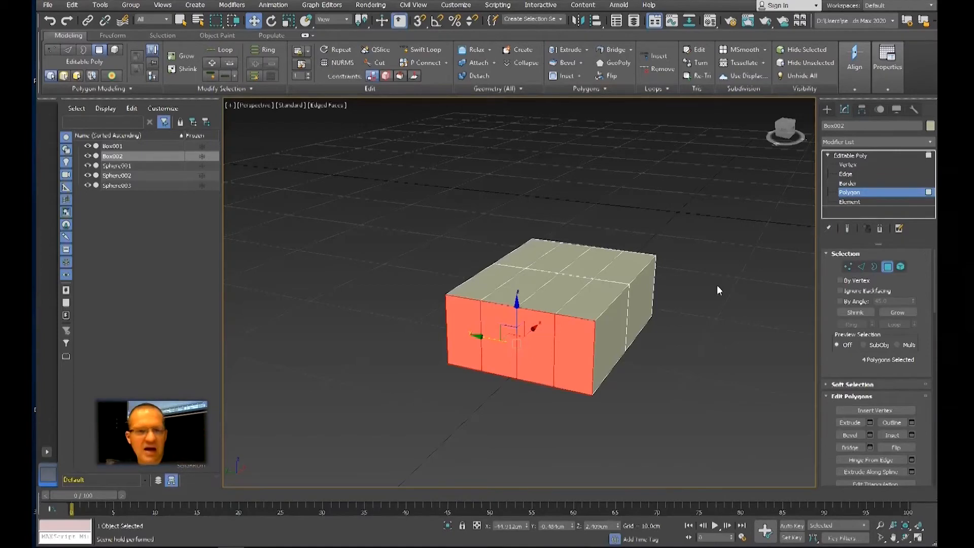
Step: Switch to Vertex level and move the vertex pair at one front corner back along the box's length
{"action": "middle_click_drag", "start_coordinate": [720, 269], "coordinate": [749, 301], "text": "alt"}
{"action": "left_click", "coordinate": [846, 164]}
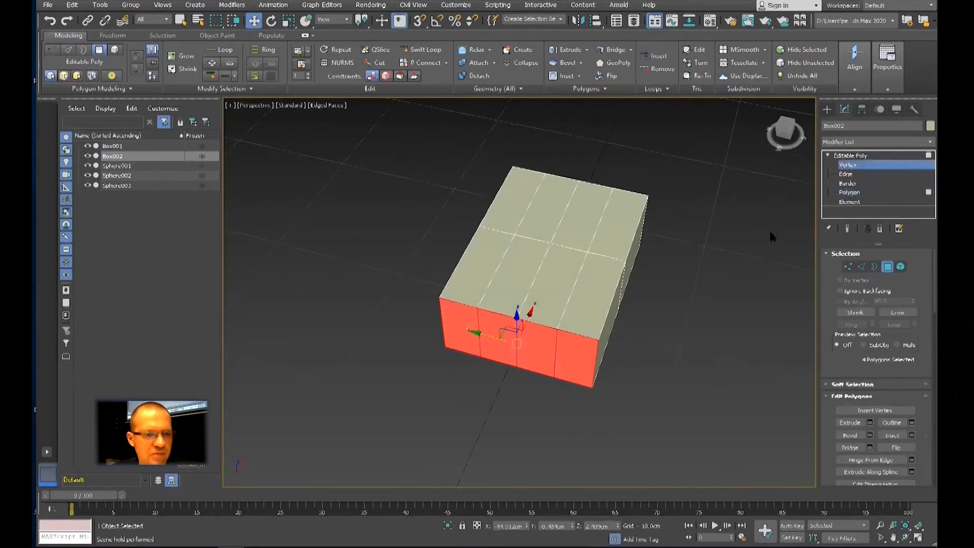
{"action": "left_click_drag", "start_coordinate": [588, 398], "coordinate": [582, 396]}
{"action": "middle_click_drag", "start_coordinate": [582, 396], "coordinate": [623, 337], "text": "alt"}
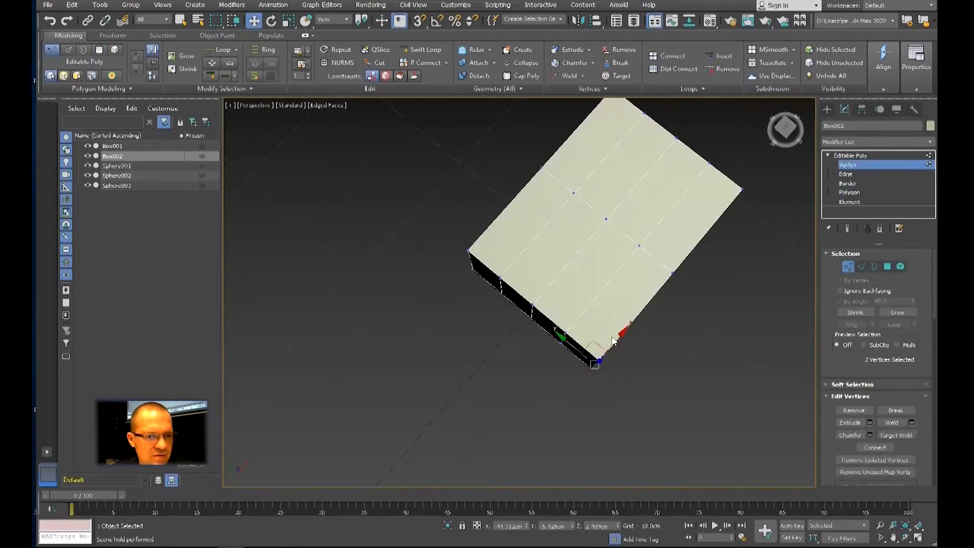
{"action": "left_click_drag", "start_coordinate": [622, 336], "coordinate": [623, 335]}
Step: Move the opposite front corner's vertices back and the centre pair slightly forward to curve the box's front end
{"action": "left_click_drag", "start_coordinate": [485, 303], "coordinate": [484, 301]}
{"action": "middle_click_drag", "start_coordinate": [500, 232], "coordinate": [534, 265], "text": "alt"}
{"action": "left_click_drag", "start_coordinate": [573, 308], "coordinate": [573, 308]}
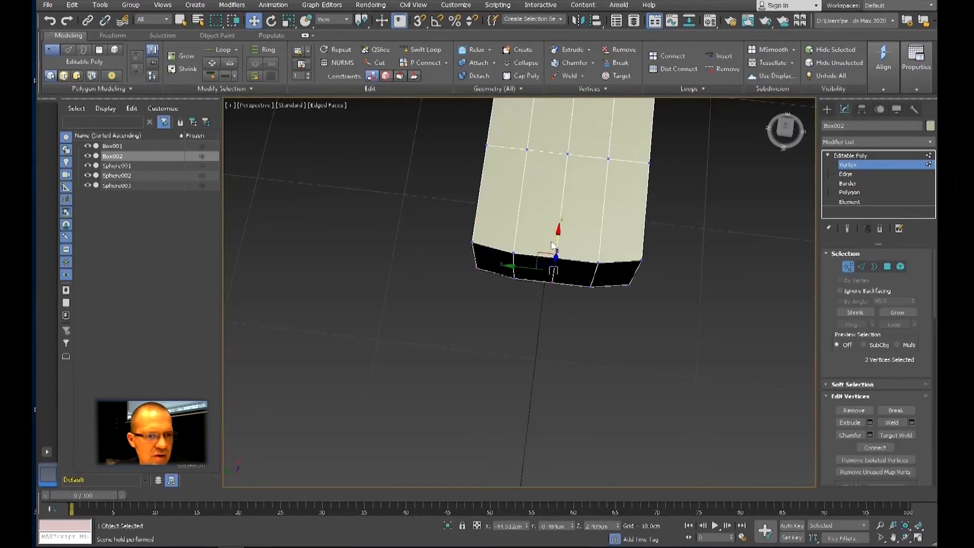
{"action": "middle_click_drag", "start_coordinate": [563, 280], "coordinate": [569, 272], "text": "alt"}
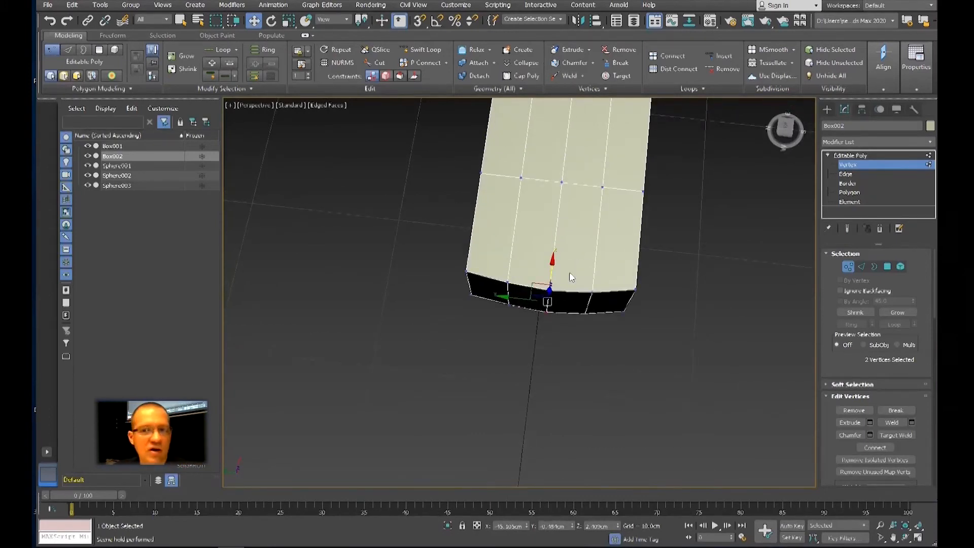
{"action": "middle_click_drag", "start_coordinate": [569, 272], "coordinate": [675, 299], "text": "alt"}
Step: Extrude the four curved end polygons By Polygon after comparing with Group, shortening the height to form the first finger segments
{"action": "left_click", "coordinate": [848, 192]}
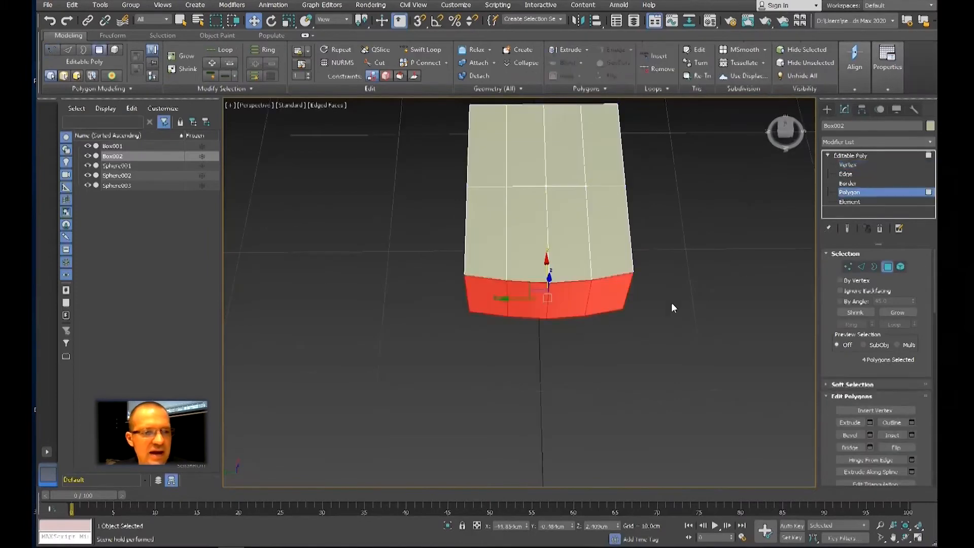
{"action": "right_click", "coordinate": [611, 295]}
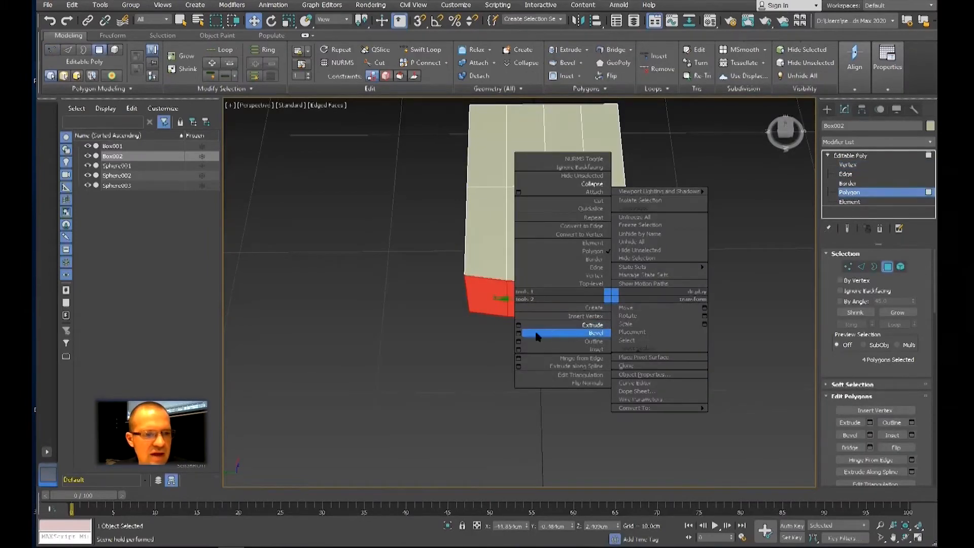
{"action": "left_click", "coordinate": [519, 325]}
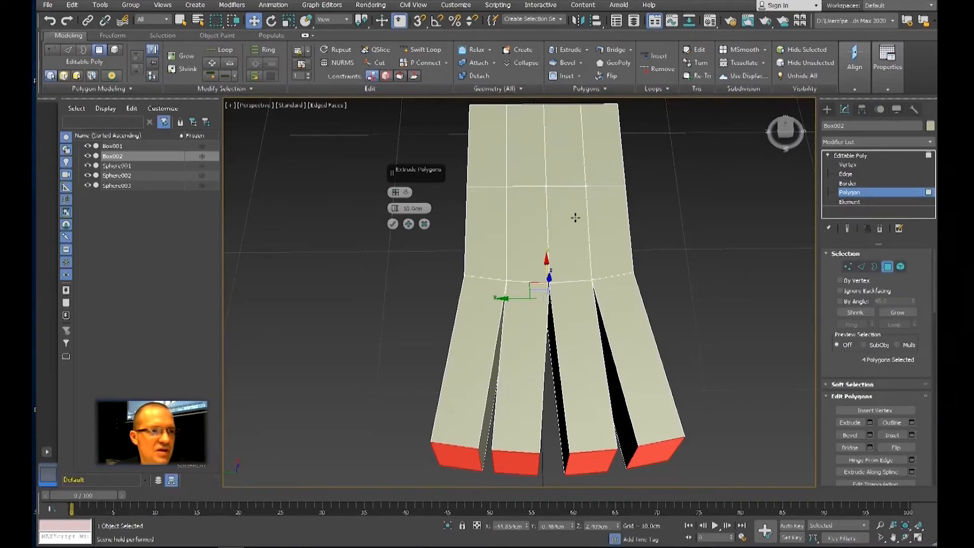
{"action": "left_click", "coordinate": [401, 192]}
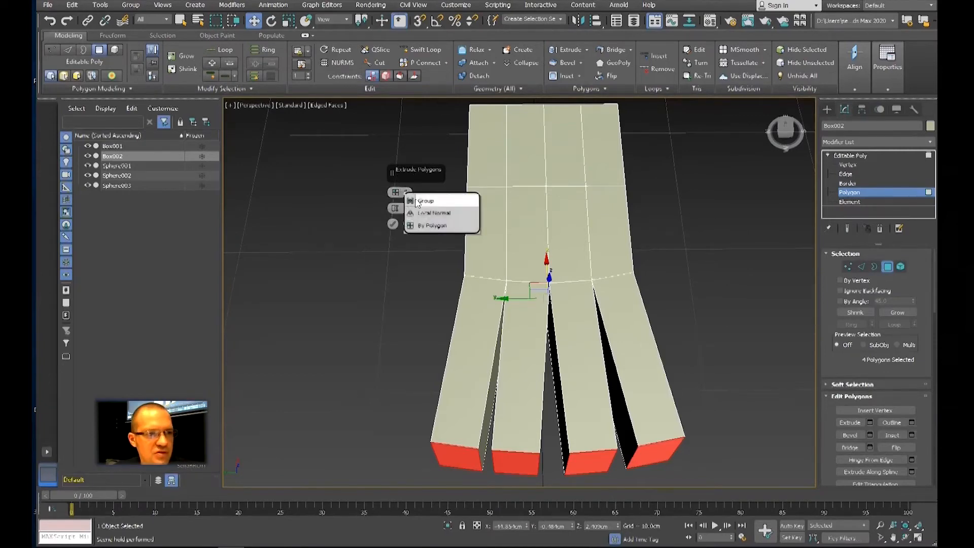
{"action": "left_click", "coordinate": [417, 202]}
{"action": "left_click", "coordinate": [402, 192]}
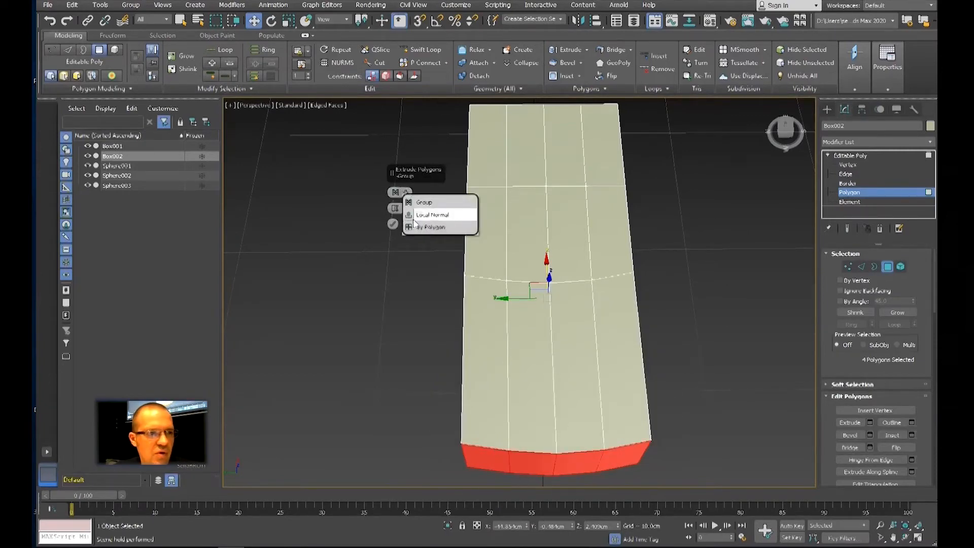
{"action": "left_click", "coordinate": [413, 227]}
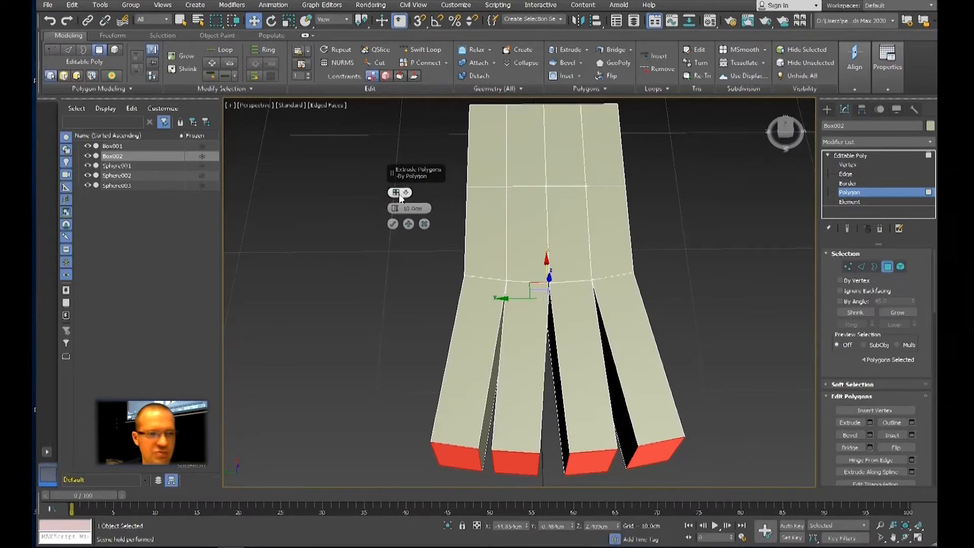
{"action": "left_click_drag", "start_coordinate": [394, 208], "coordinate": [402, 238]}
{"action": "left_click", "coordinate": [394, 224]}
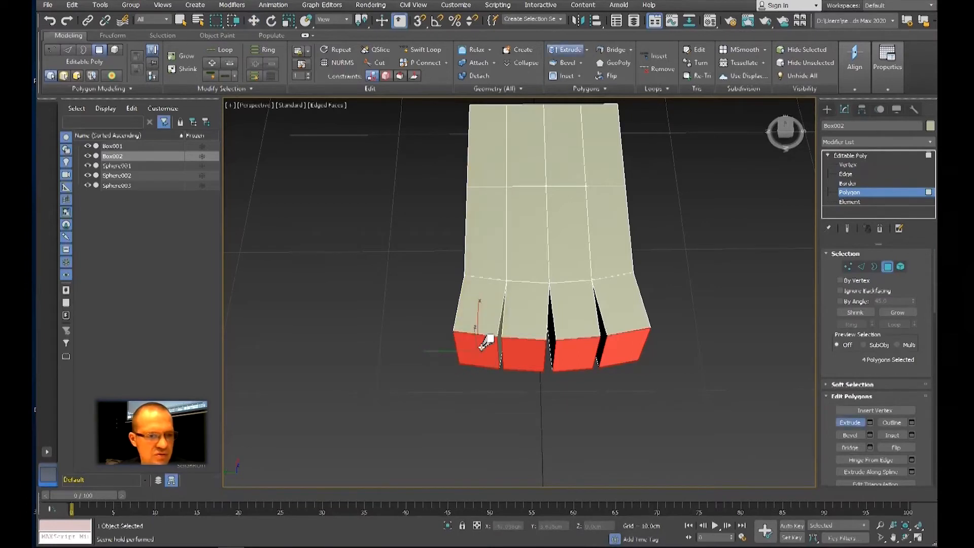
Step: Extrude the four finger ends repeatedly in short and long segments, forming narrow knuckle bands between longer finger sections
{"action": "key", "text": "shift+e"}
{"action": "left_click_drag", "start_coordinate": [481, 341], "coordinate": [482, 345]}
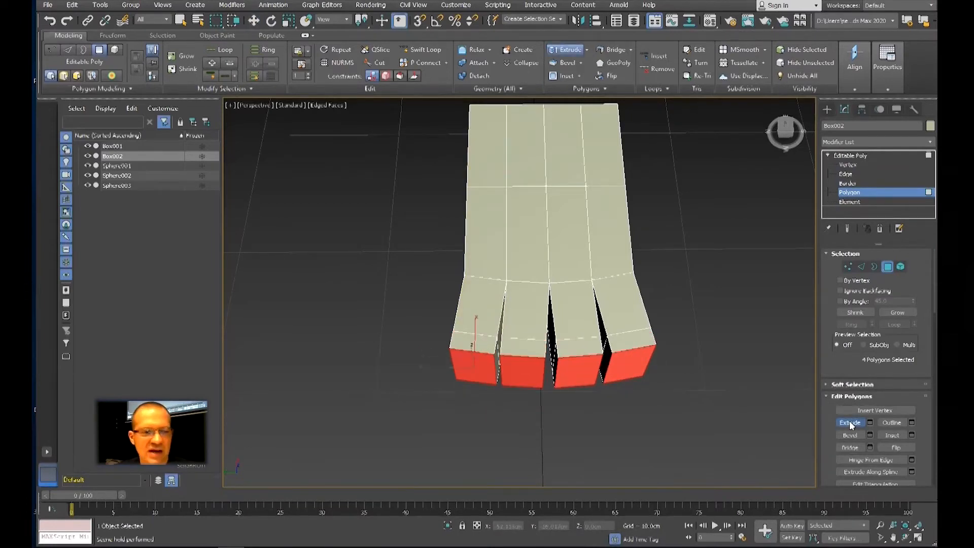
{"action": "middle_click_drag", "start_coordinate": [571, 355], "coordinate": [550, 341], "text": "alt"}
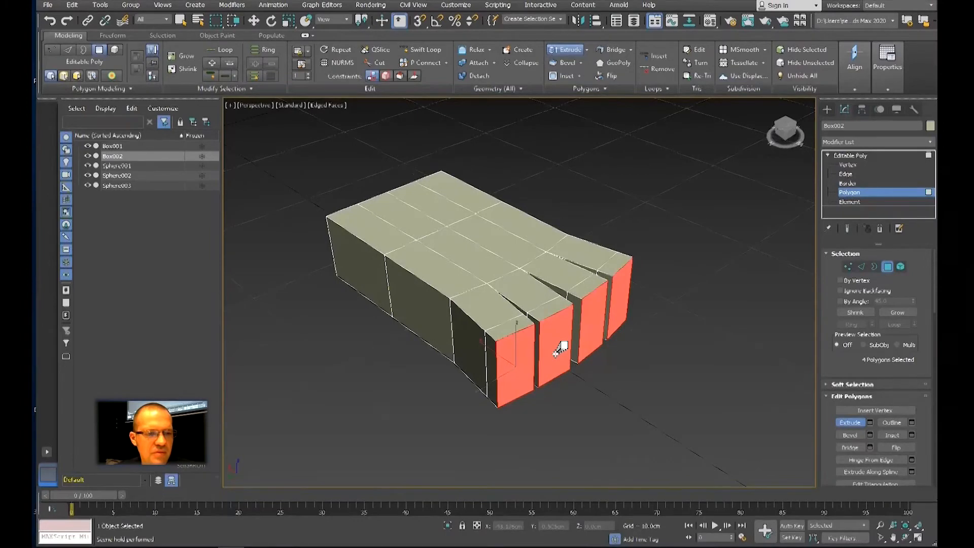
{"action": "mouse_move", "coordinate": [560, 347]}
{"action": "left_mouse_down"}
{"action": "mouse_move", "coordinate": [561, 330]}
{"action": "mouse_move", "coordinate": [563, 341]}
{"action": "left_mouse_up"}
{"action": "mouse_move", "coordinate": [624, 391]}
{"action": "left_mouse_down"}
{"action": "mouse_move", "coordinate": [644, 395]}
{"action": "mouse_move", "coordinate": [636, 388]}
{"action": "left_mouse_up"}
{"action": "middle_click_drag", "start_coordinate": [636, 388], "coordinate": [611, 358]}
{"action": "scroll", "coordinate": [583, 345], "scroll_direction": "down", "scroll_amount": 3}
{"action": "middle_click_drag", "start_coordinate": [507, 330], "coordinate": [523, 300], "text": "alt"}
{"action": "scroll", "coordinate": [558, 334], "scroll_direction": "up", "scroll_amount": 3}
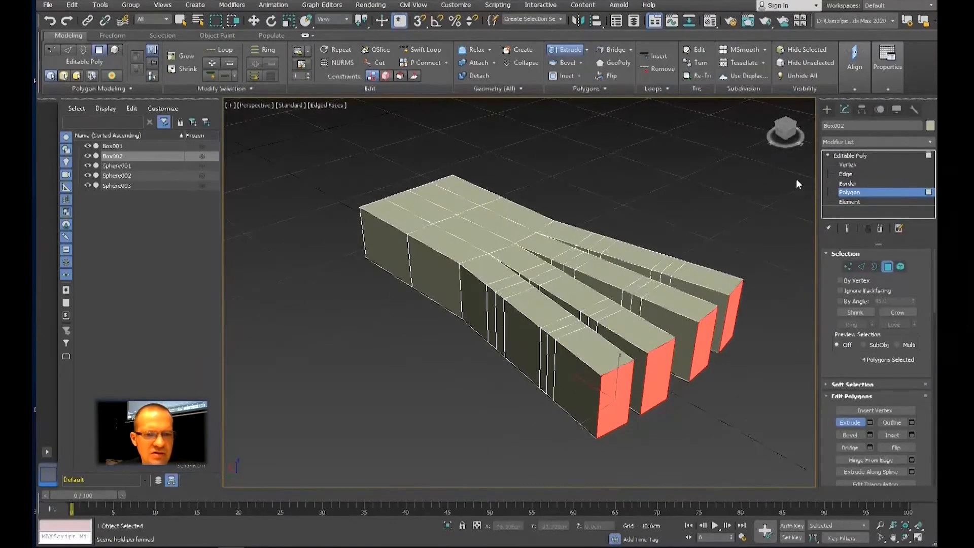
Step: Select the middle top edges of both knuckle bands on the two nearest fingers and raise them
{"action": "left_click", "coordinate": [845, 173]}
{"action": "left_click", "coordinate": [509, 285]}
{"action": "left_click", "coordinate": [567, 326], "text": "ctrl"}
{"action": "left_click", "coordinate": [600, 309], "text": "ctrl"}
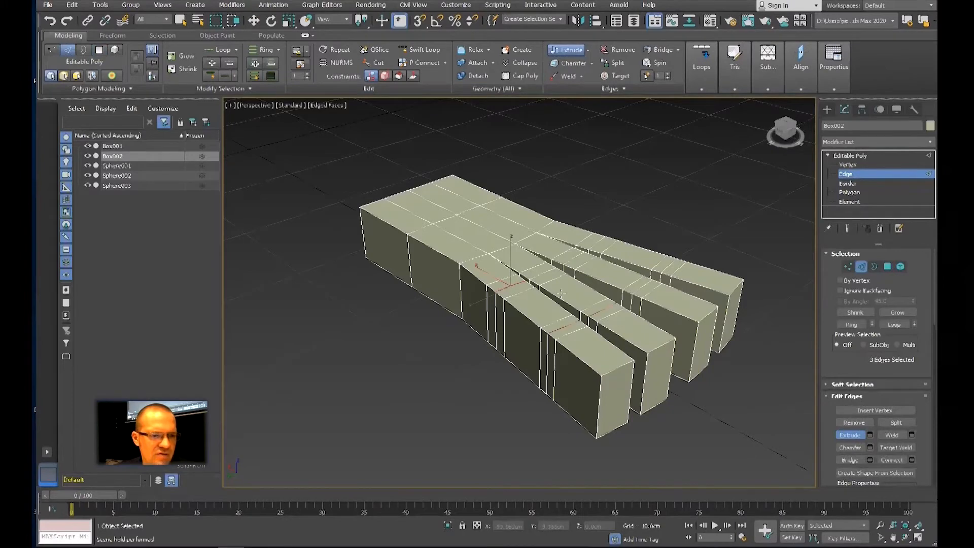
{"action": "left_click", "coordinate": [545, 275], "text": "ctrl"}
{"action": "key", "text": "w"}
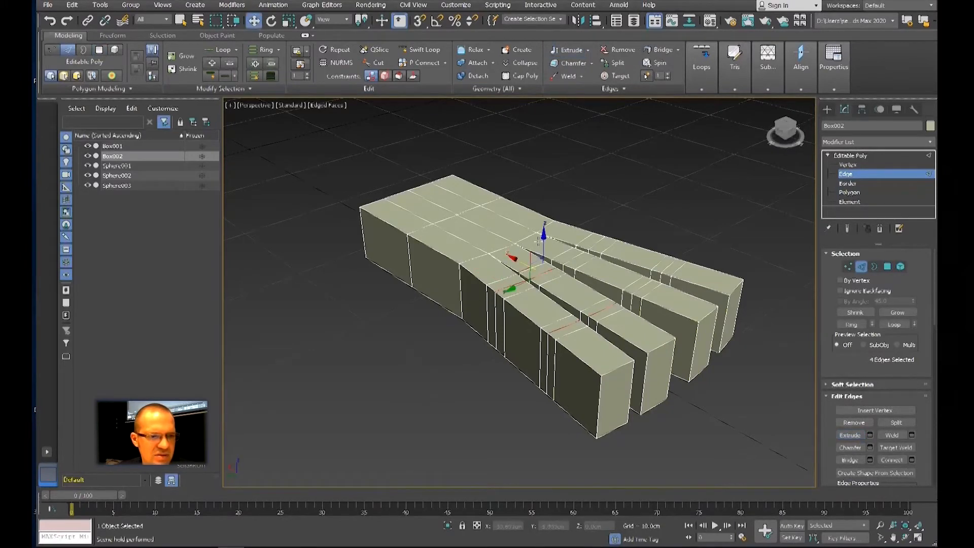
{"action": "left_click_drag", "start_coordinate": [543, 244], "coordinate": [646, 293]}
Step: Select the middle top knuckle edges on the two remaining fingers and raise them to match
{"action": "left_click", "coordinate": [646, 286]}
{"action": "left_click", "coordinate": [576, 257], "text": "ctrl"}
{"action": "left_click", "coordinate": [596, 242], "text": "ctrl"}
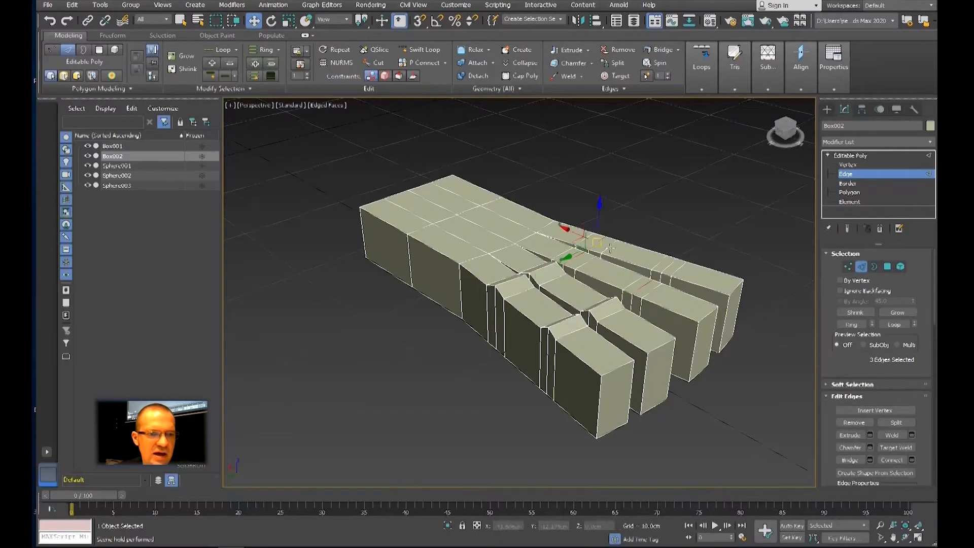
{"action": "left_click", "coordinate": [670, 263], "text": "ctrl"}
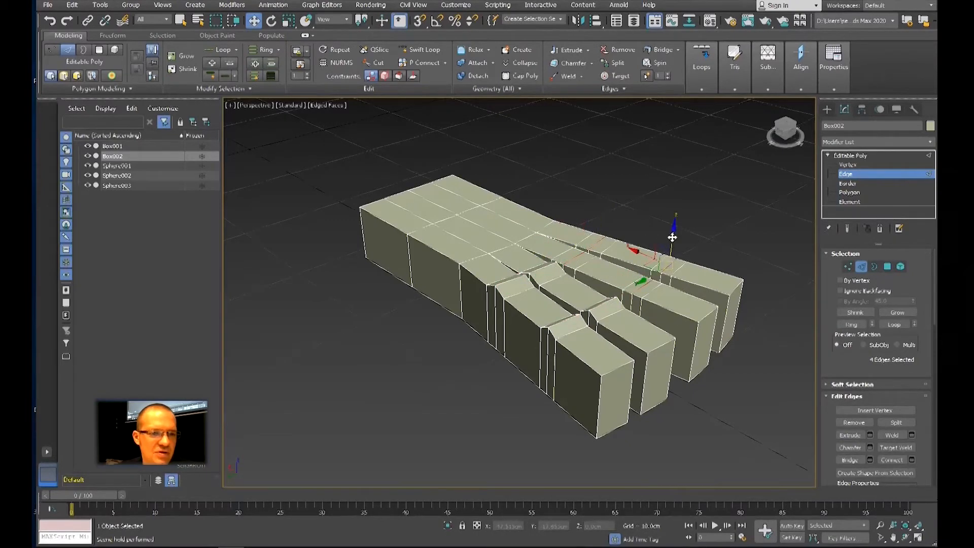
{"action": "left_click_drag", "start_coordinate": [672, 236], "coordinate": [673, 232]}
Step: At Vertex level, select all the fingers' upper vertices and lower them by about 1.7 cm to thin the fingers
{"action": "middle_click_drag", "start_coordinate": [673, 232], "coordinate": [611, 260], "text": "alt"}
{"action": "left_click", "coordinate": [846, 165]}
{"action": "middle_click_drag", "start_coordinate": [414, 235], "coordinate": [420, 227], "text": "alt"}
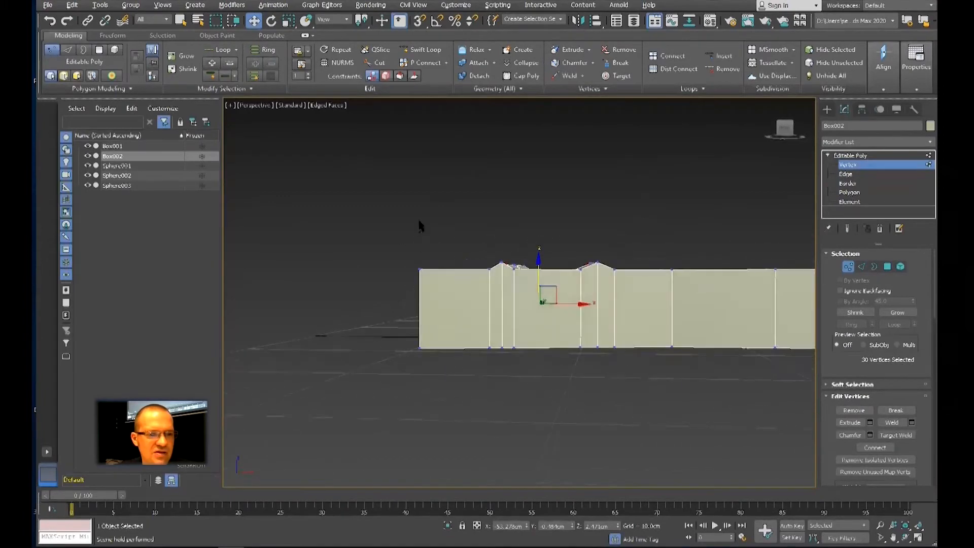
{"action": "left_click_drag", "start_coordinate": [581, 294], "coordinate": [619, 290]}
{"action": "middle_click_drag", "start_coordinate": [563, 281], "coordinate": [534, 242], "text": "alt"}
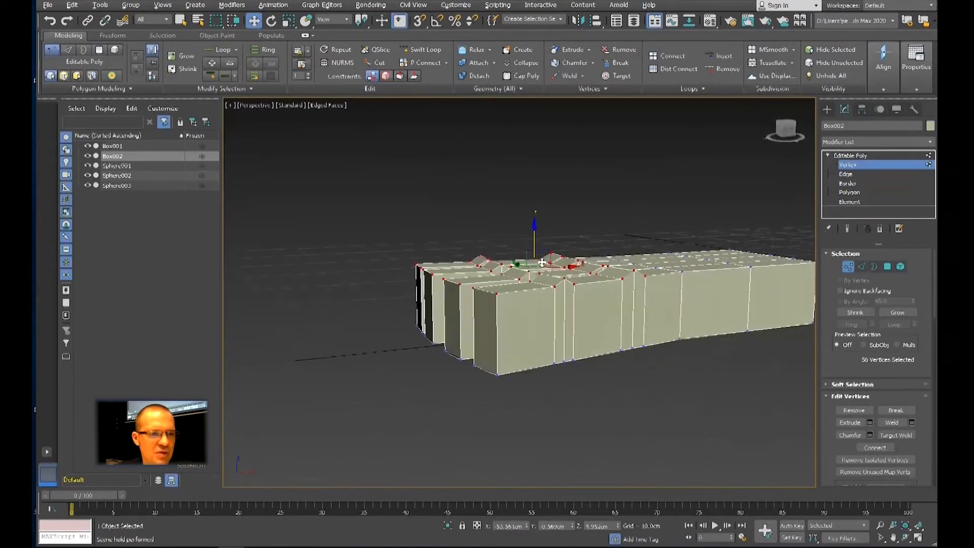
{"action": "left_click_drag", "start_coordinate": [534, 241], "coordinate": [536, 266]}
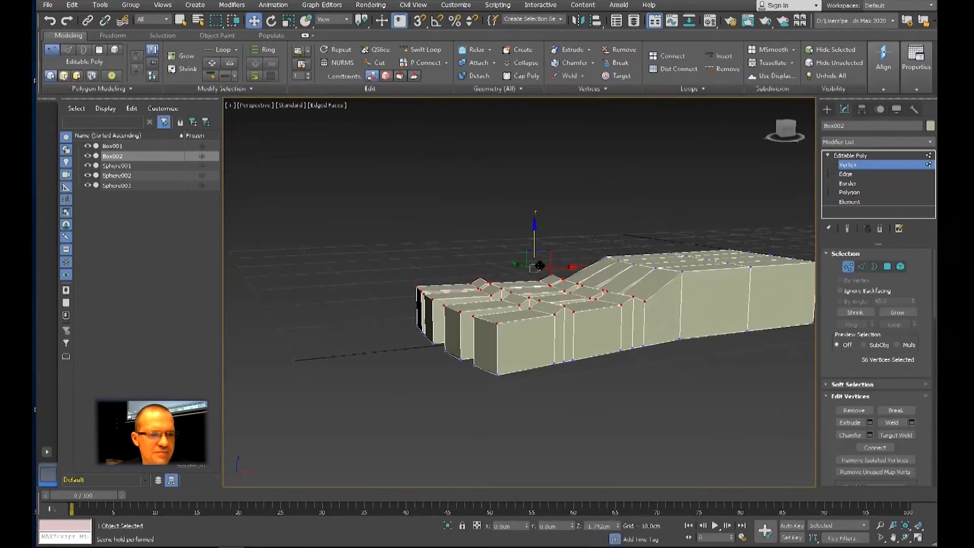
Step: Lower the upper vertex rows at the finger base and across mid-palm to slope the back of the hand
{"action": "middle_click_drag", "start_coordinate": [568, 307], "coordinate": [517, 271], "text": "alt"}
{"action": "left_click_drag", "start_coordinate": [564, 289], "coordinate": [565, 291]}
{"action": "left_click_drag", "start_coordinate": [537, 248], "coordinate": [538, 257]}
{"action": "middle_click_drag", "start_coordinate": [538, 276], "coordinate": [451, 280]}
{"action": "left_click_drag", "start_coordinate": [517, 255], "coordinate": [543, 264]}
Step: Pull the mid-palm underside vertices down and lower the wrist end's five upper vertices
{"action": "left_click_drag", "start_coordinate": [532, 390], "coordinate": [531, 391]}
{"action": "left_click_drag", "start_coordinate": [543, 317], "coordinate": [543, 331]}
{"action": "left_click_drag", "start_coordinate": [688, 262], "coordinate": [588, 306]}
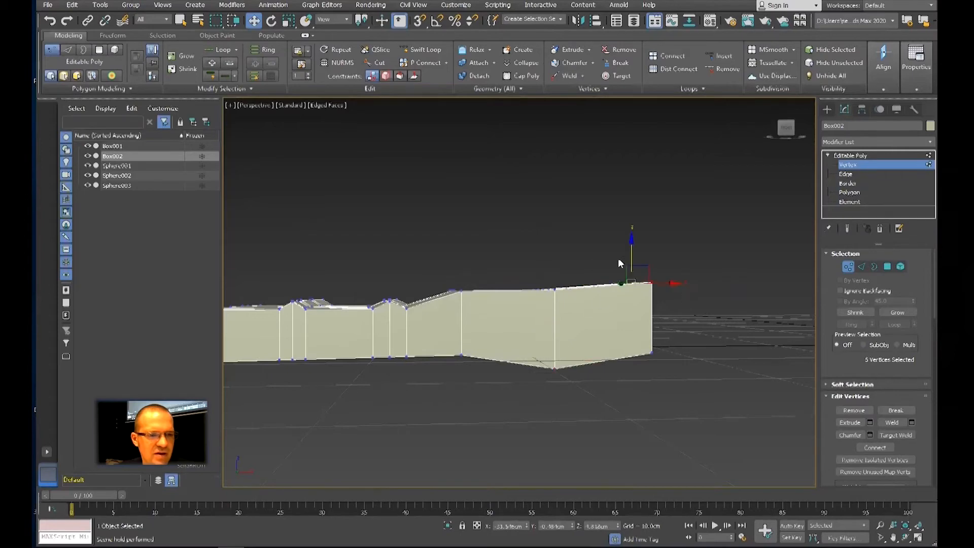
{"action": "left_click_drag", "start_coordinate": [629, 256], "coordinate": [632, 278]}
Step: At Edge level, select the two middle underside knuckle edges of the nearest finger and push them up into the finger
{"action": "scroll", "coordinate": [602, 309], "scroll_direction": "down", "scroll_amount": 3}
{"action": "middle_click_drag", "start_coordinate": [602, 309], "coordinate": [456, 277], "text": "alt"}
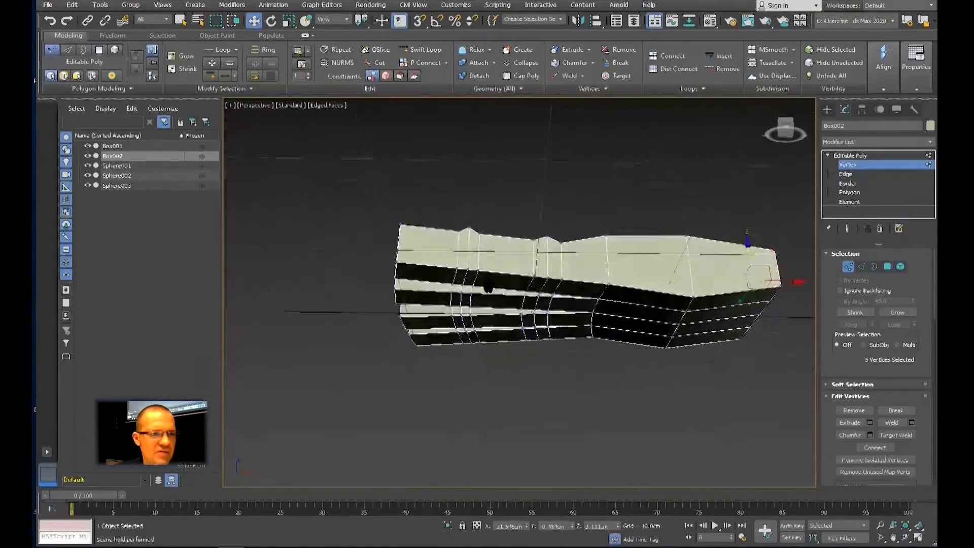
{"action": "scroll", "coordinate": [463, 283], "scroll_direction": "up", "scroll_amount": 3}
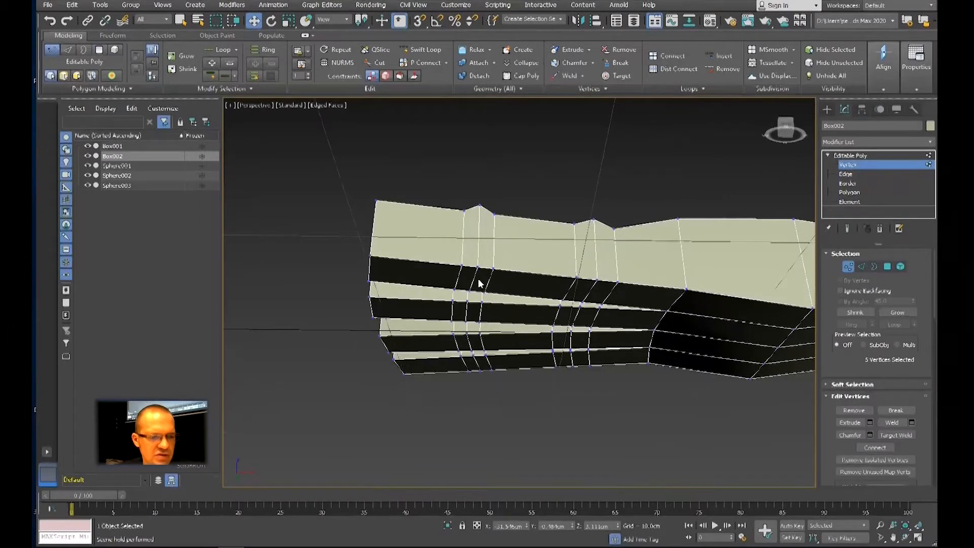
{"action": "key", "text": "2"}
{"action": "left_click", "coordinate": [474, 280]}
{"action": "left_click", "coordinate": [587, 296], "text": "ctrl"}
{"action": "left_click_drag", "start_coordinate": [589, 268], "coordinate": [588, 256]}
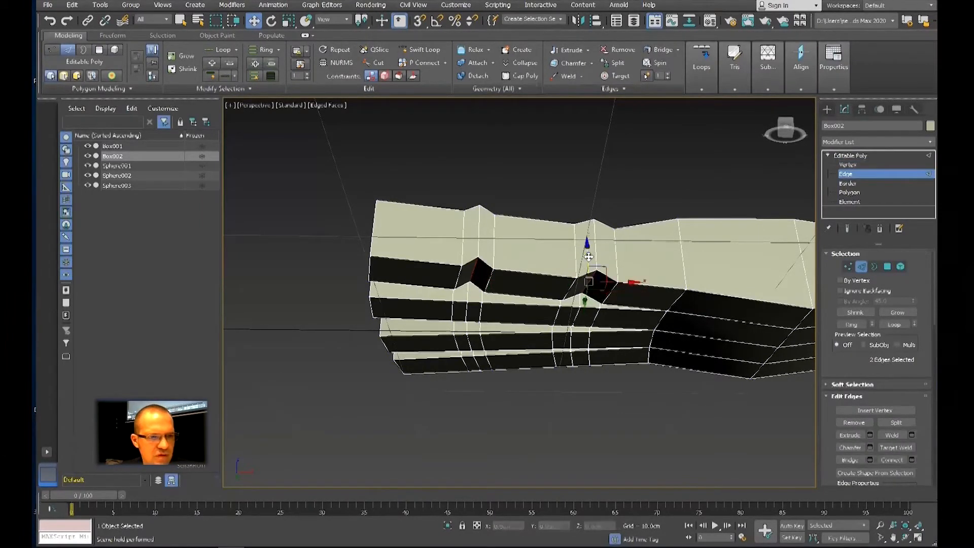
Step: Select the lower tip edges of all four fingers and raise them by about 1.6 cm to taper the fingertips
{"action": "middle_click_drag", "start_coordinate": [644, 269], "coordinate": [430, 279], "text": "alt"}
{"action": "left_click", "coordinate": [408, 280]}
{"action": "left_click", "coordinate": [358, 313], "text": "ctrl"}
{"action": "left_click", "coordinate": [328, 344], "text": "ctrl"}
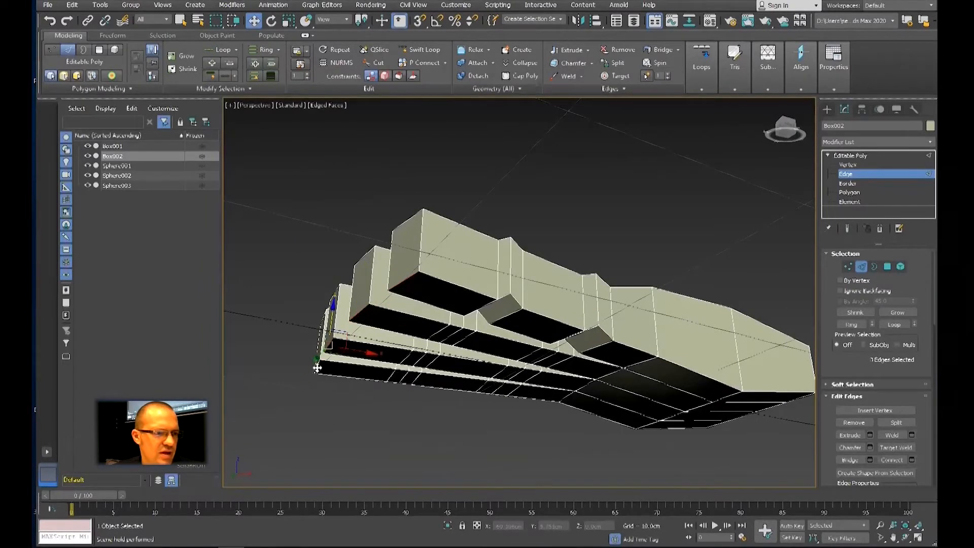
{"action": "left_click", "coordinate": [317, 367], "text": "ctrl"}
{"action": "left_click_drag", "start_coordinate": [322, 343], "coordinate": [332, 315]}
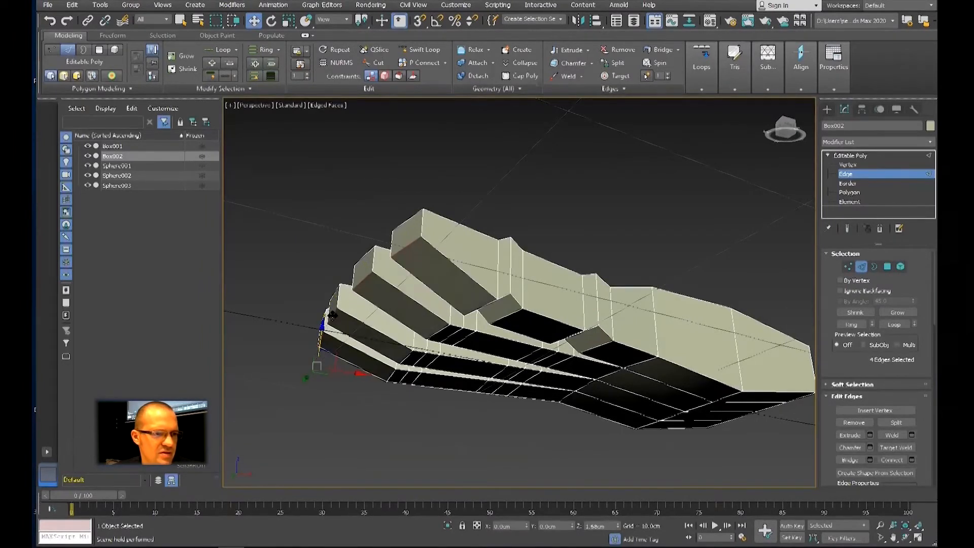
Step: Leave Edge level, add a TurboSmooth modifier to the hand, and turn off the edge display
{"action": "scroll", "coordinate": [400, 332], "scroll_direction": "down", "scroll_amount": 5}
{"action": "middle_click_drag", "start_coordinate": [418, 337], "coordinate": [468, 399], "text": "alt"}
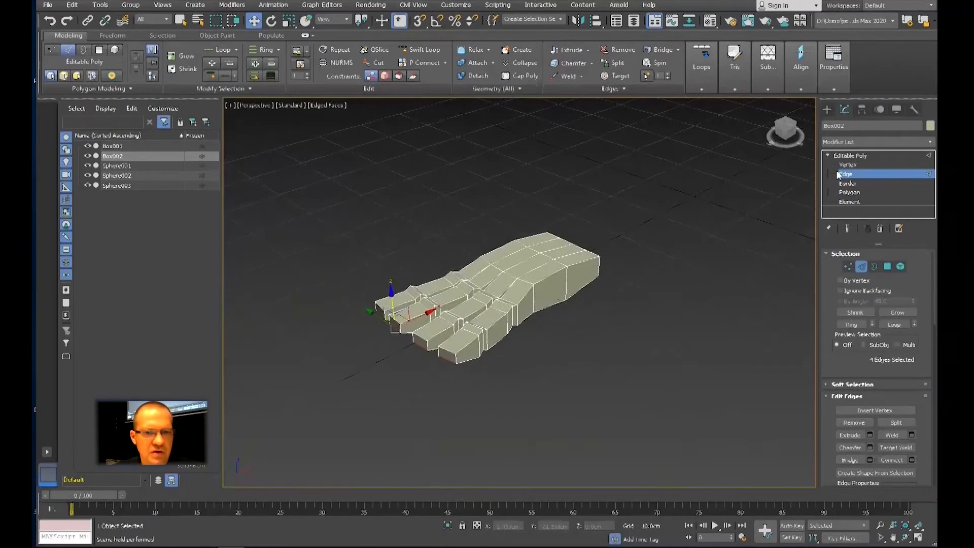
{"action": "left_click", "coordinate": [859, 156]}
{"action": "left_click", "coordinate": [867, 142]}
{"action": "key", "text": "t"}
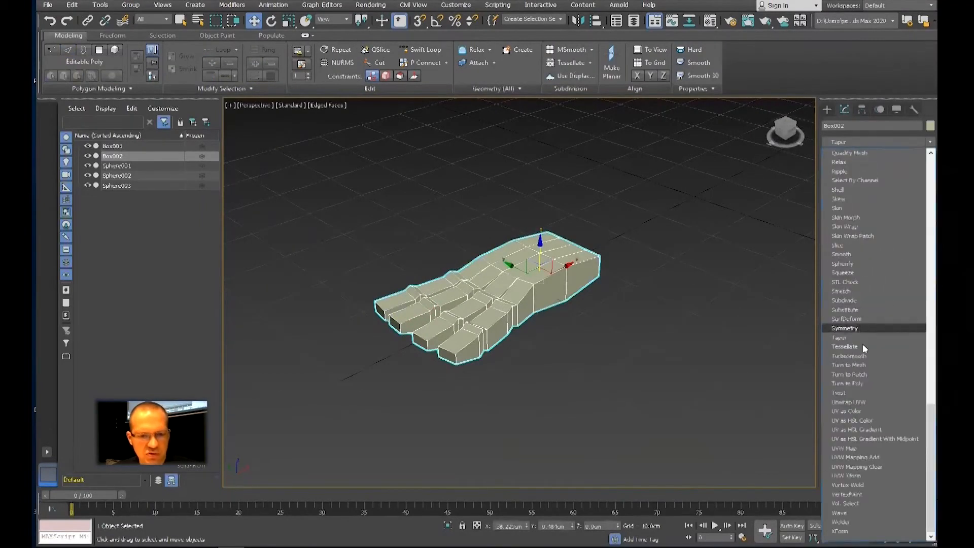
{"action": "left_click", "coordinate": [860, 356]}
{"action": "middle_click_drag", "start_coordinate": [678, 337], "coordinate": [660, 385], "text": "alt"}
{"action": "key", "text": "F4"}
{"action": "scroll", "coordinate": [599, 333], "scroll_direction": "up", "scroll_amount": 5}
{"action": "scroll", "coordinate": [649, 338], "scroll_direction": "down", "scroll_amount": 4}
Step: At Vertex level, shorten the little finger by shifting its 16 outer vertices toward the palm, and scale them down to narrow it
{"action": "left_click", "coordinate": [848, 174]}
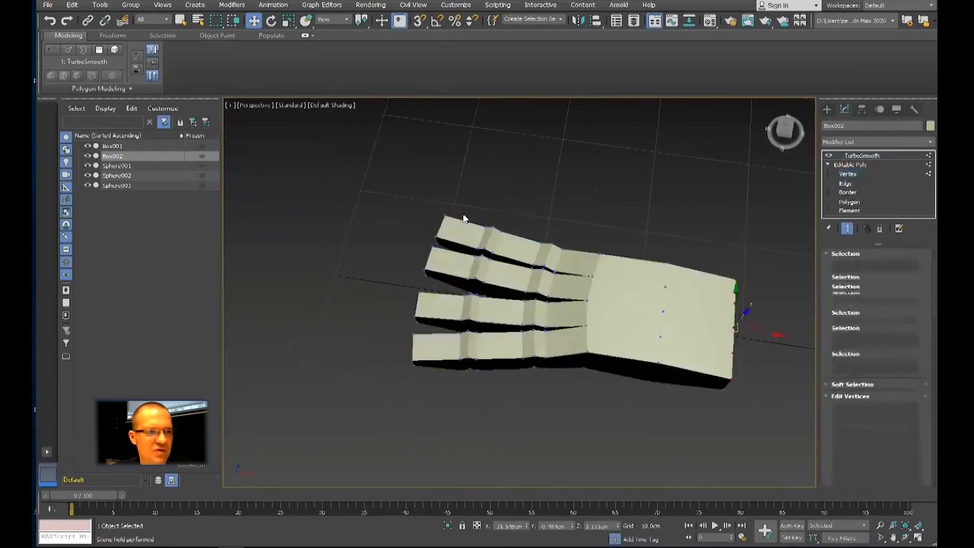
{"action": "middle_click_drag", "start_coordinate": [463, 213], "coordinate": [478, 232], "text": "alt"}
{"action": "scroll", "coordinate": [419, 251], "scroll_direction": "up", "scroll_amount": 5}
{"action": "left_click_drag", "start_coordinate": [402, 229], "coordinate": [527, 311]}
{"action": "left_click_drag", "start_coordinate": [493, 276], "coordinate": [508, 286]}
{"action": "key", "text": "ctrl+z"}
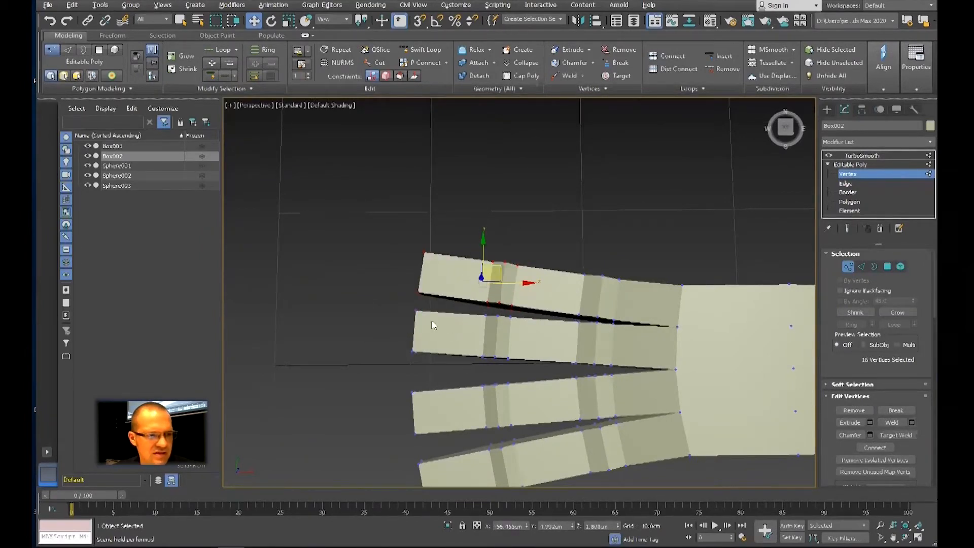
{"action": "left_click_drag", "start_coordinate": [493, 274], "coordinate": [517, 268]}
{"action": "key", "text": "r"}
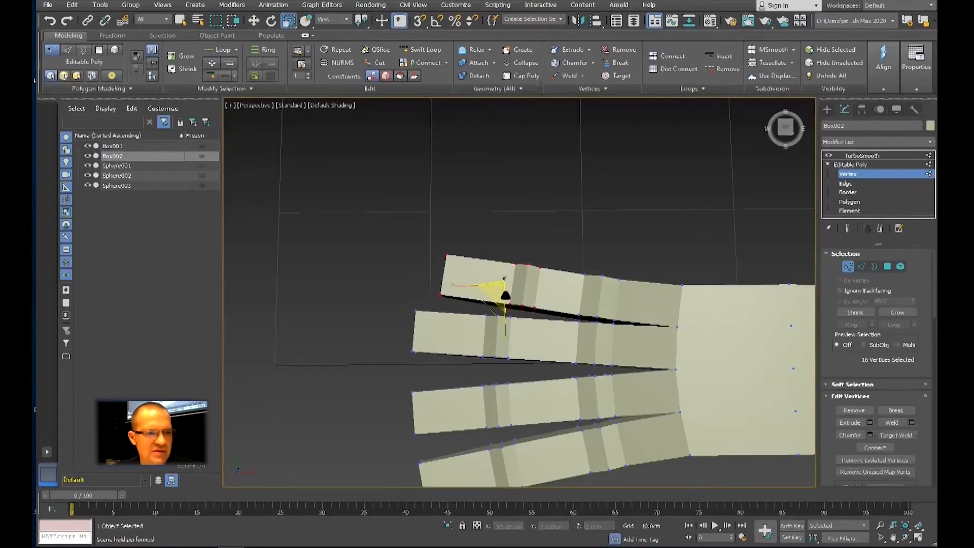
{"action": "left_click_drag", "start_coordinate": [499, 296], "coordinate": [499, 304]}
{"action": "key", "text": "w"}
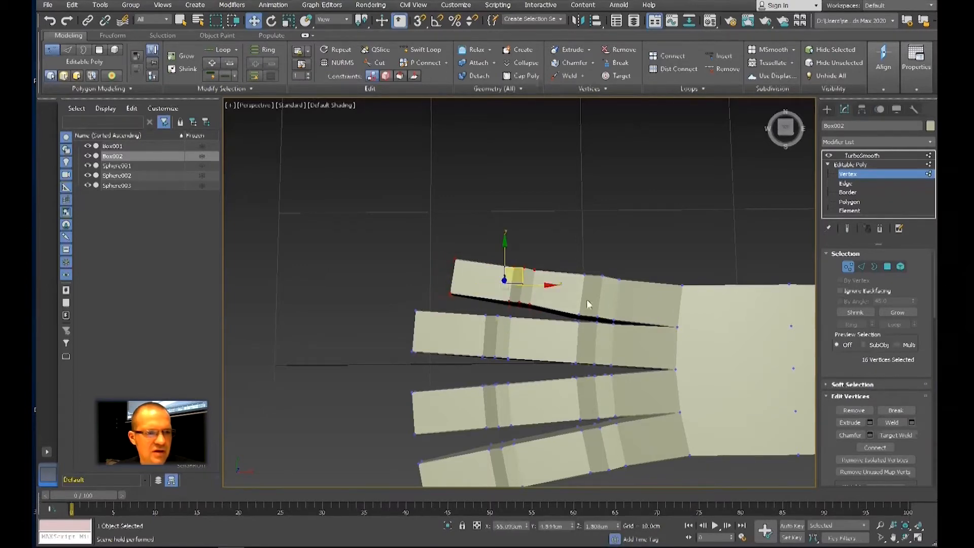
Step: Show the smoothed end result with the control cage and examine the hand's shape from several angles
{"action": "left_click", "coordinate": [846, 229]}
{"action": "middle_click_drag", "start_coordinate": [708, 292], "coordinate": [688, 269]}
{"action": "scroll", "coordinate": [665, 213], "scroll_direction": "down", "scroll_amount": 5}
{"action": "scroll", "coordinate": [686, 244], "scroll_direction": "up", "scroll_amount": 4}
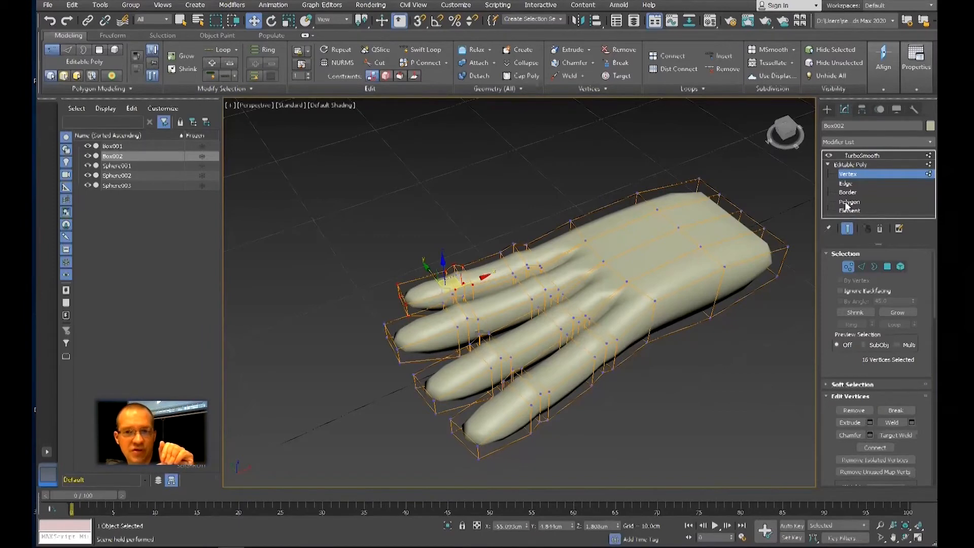
{"action": "middle_click_drag", "start_coordinate": [708, 287], "coordinate": [644, 297], "text": "alt"}
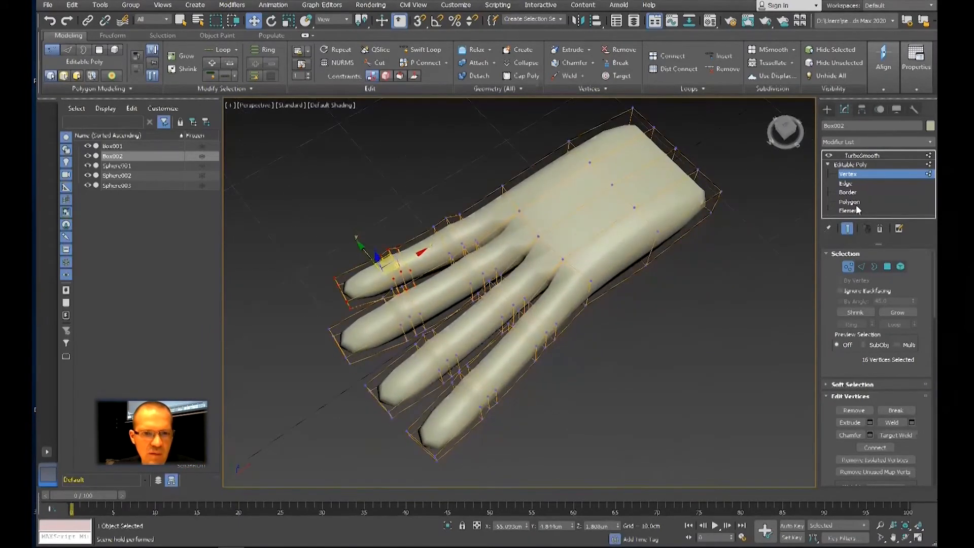
Step: At Polygon level, with the unsmoothed mesh and edged faces displayed, select the two palm-side polygons on the index-finger side
{"action": "left_click", "coordinate": [849, 202]}
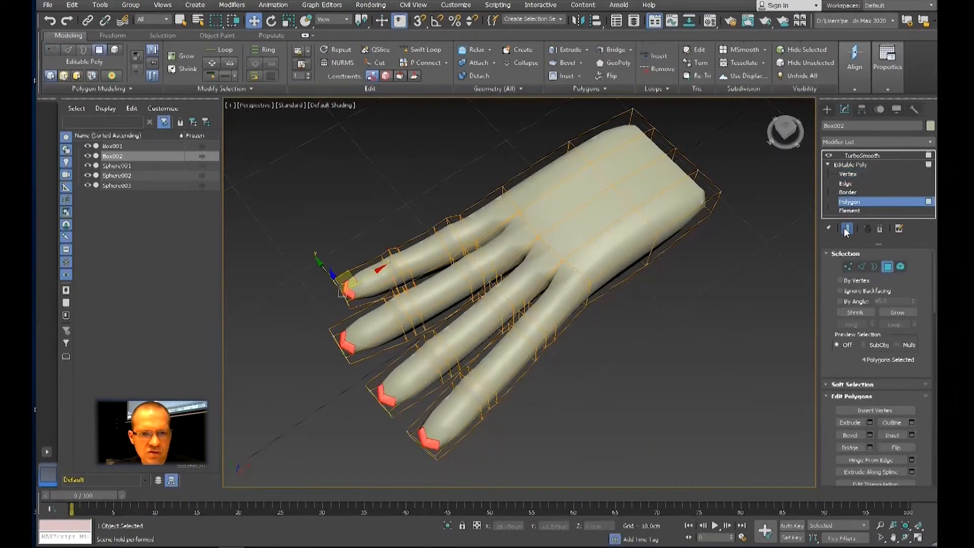
{"action": "middle_click_drag", "start_coordinate": [650, 272], "coordinate": [675, 276], "text": "alt"}
{"action": "left_click", "coordinate": [640, 350]}
{"action": "key", "text": "F4"}
{"action": "left_click", "coordinate": [751, 343], "text": "ctrl"}
{"action": "middle_click_drag", "start_coordinate": [751, 343], "coordinate": [660, 328], "text": "alt"}
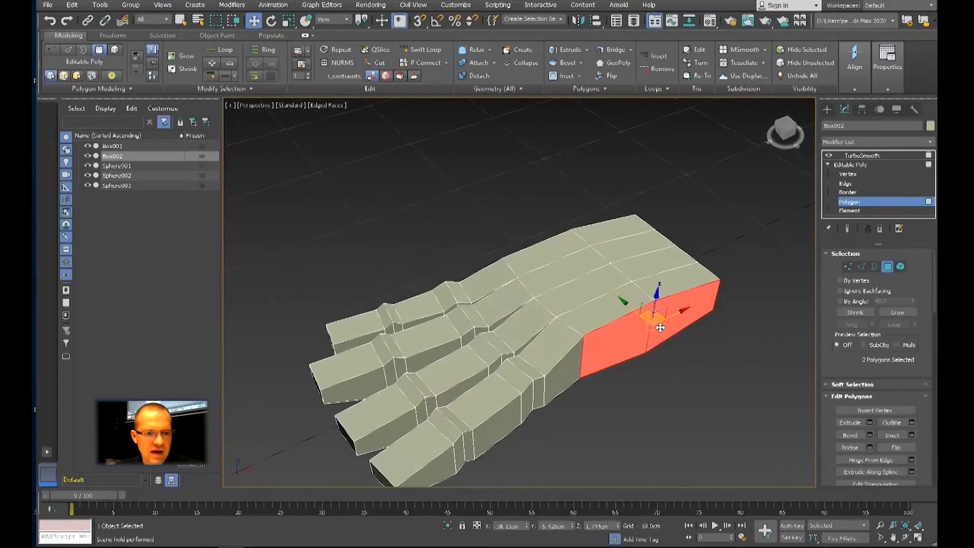
Step: Try extruding the two palm-side polygons and moving the front one outward, and undo both changes
{"action": "key", "text": "shift+e"}
{"action": "left_click_drag", "start_coordinate": [641, 326], "coordinate": [642, 322]}
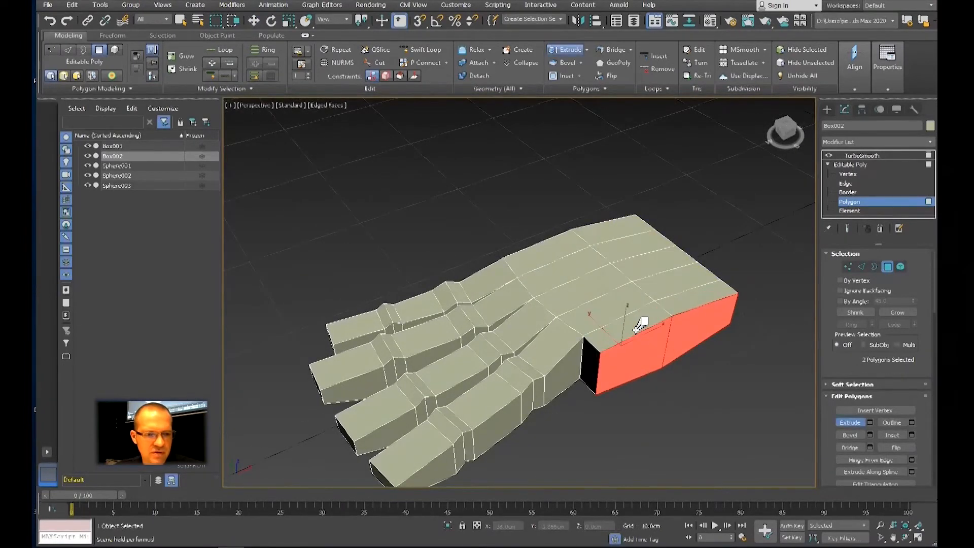
{"action": "key", "text": "w"}
{"action": "scroll", "coordinate": [638, 350], "scroll_direction": "up", "scroll_amount": 5}
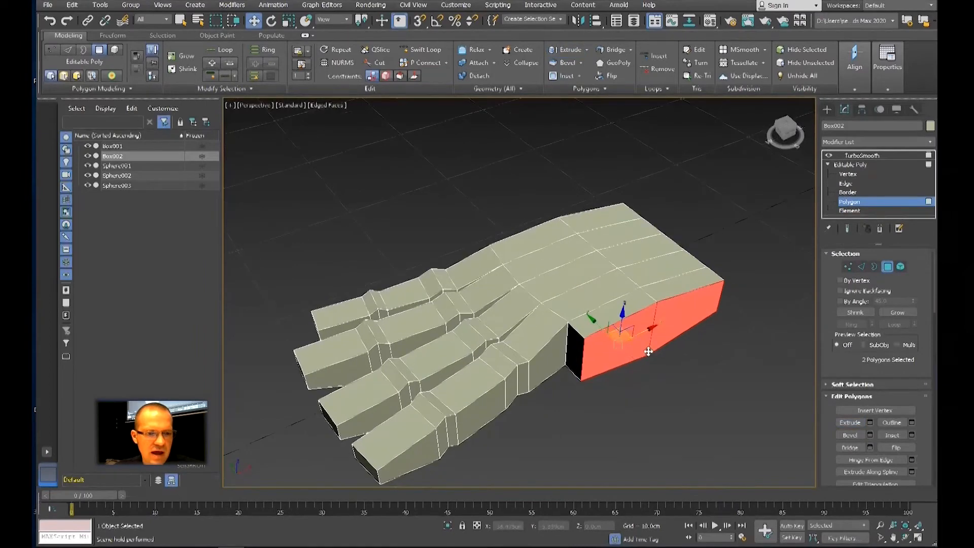
{"action": "middle_click_drag", "start_coordinate": [631, 368], "coordinate": [657, 308]}
{"action": "left_click", "coordinate": [594, 329]}
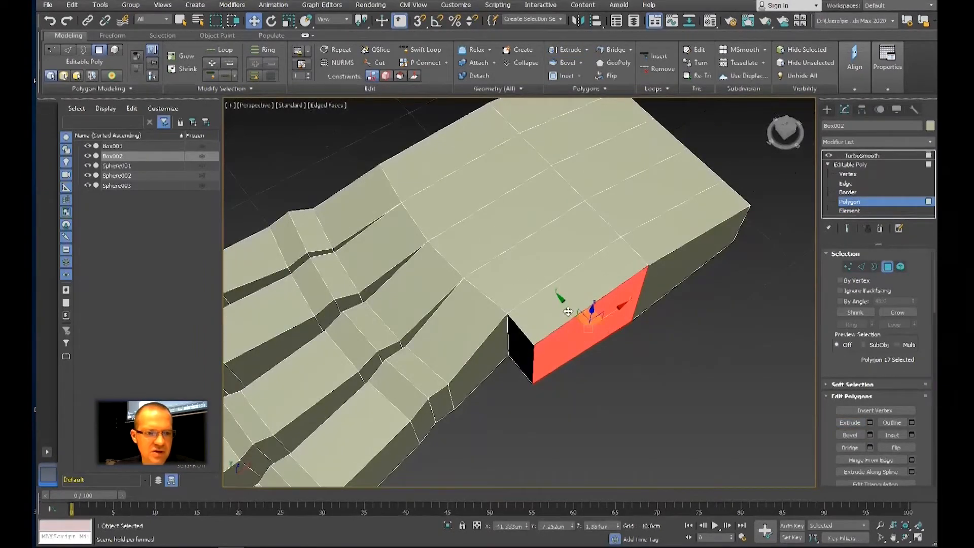
{"action": "left_click_drag", "start_coordinate": [578, 316], "coordinate": [583, 327]}
{"action": "key", "text": "ctrl+z"}
{"action": "key", "text": "ctrl+z"}
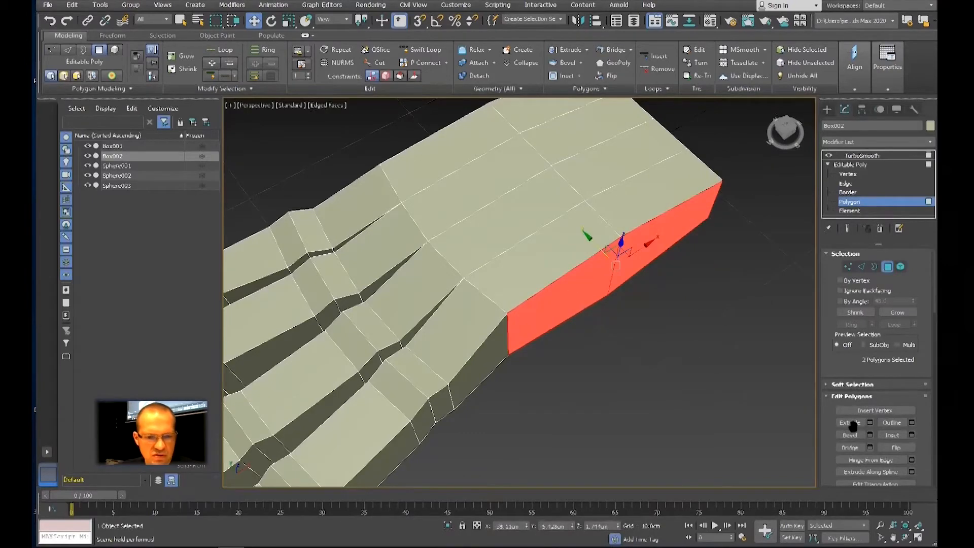
Step: Extrude the two palm-side polygons as a Group with a height of 1.824 cm
{"action": "left_click", "coordinate": [870, 423]}
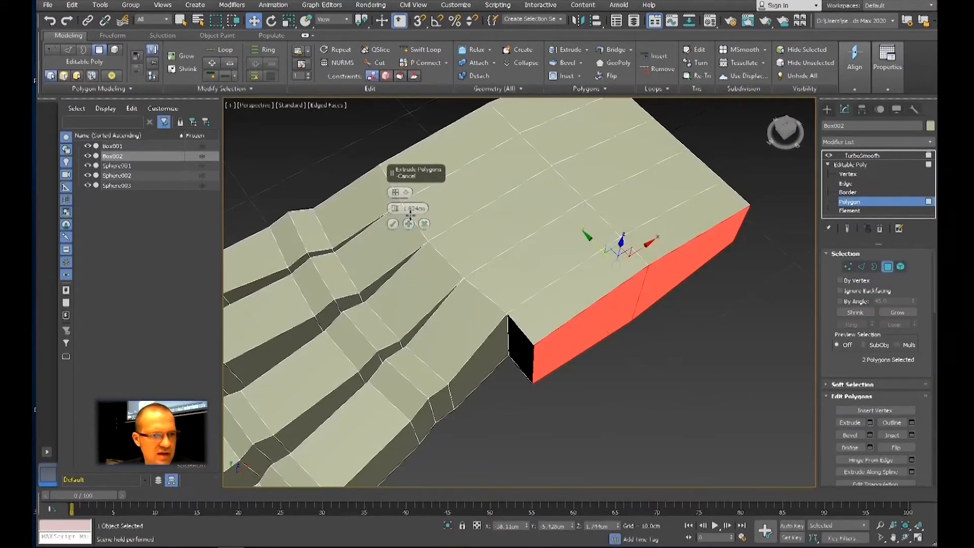
{"action": "left_click", "coordinate": [404, 191]}
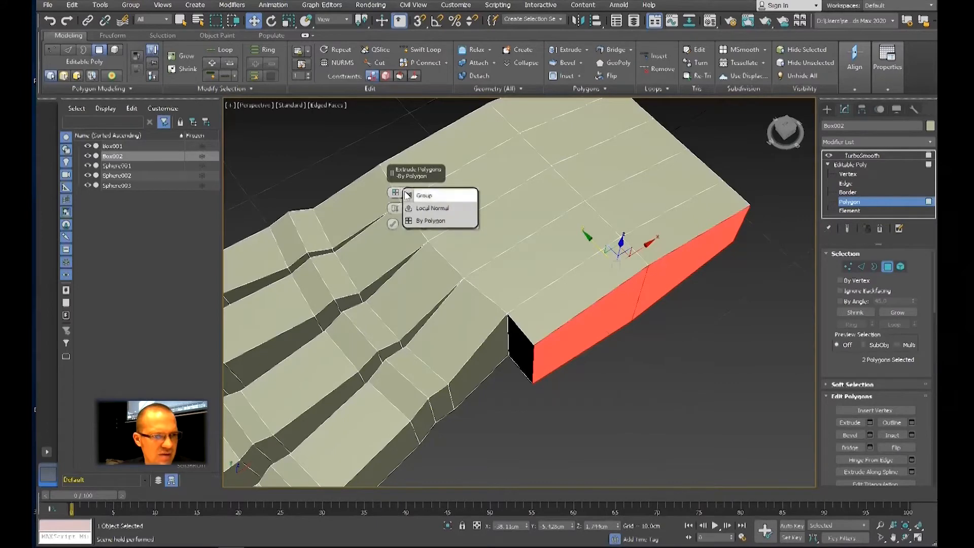
{"action": "left_click", "coordinate": [416, 196]}
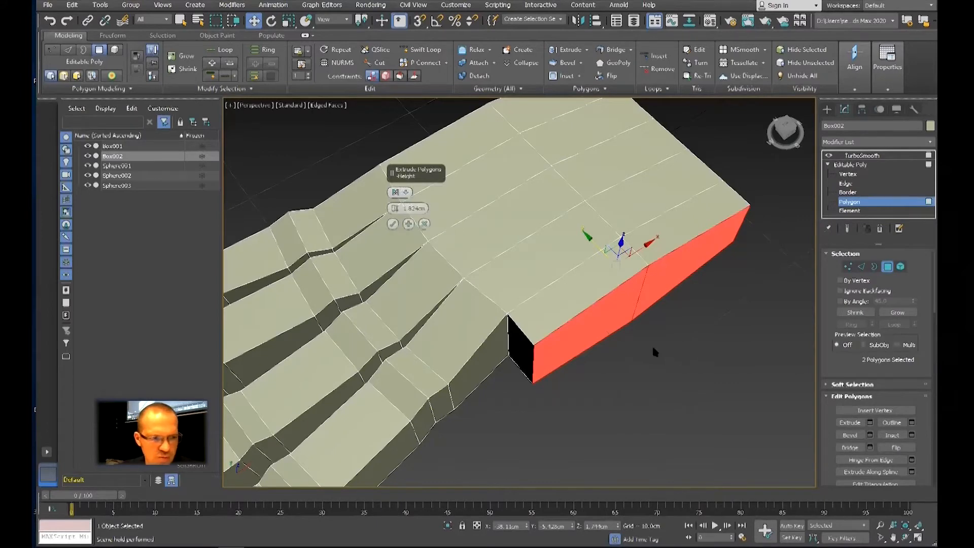
{"action": "left_click", "coordinate": [393, 224]}
Step: Pull the front polygon of the side extrusion outward and rotate it toward the fingers to form the thumb base
{"action": "left_click", "coordinate": [644, 284]}
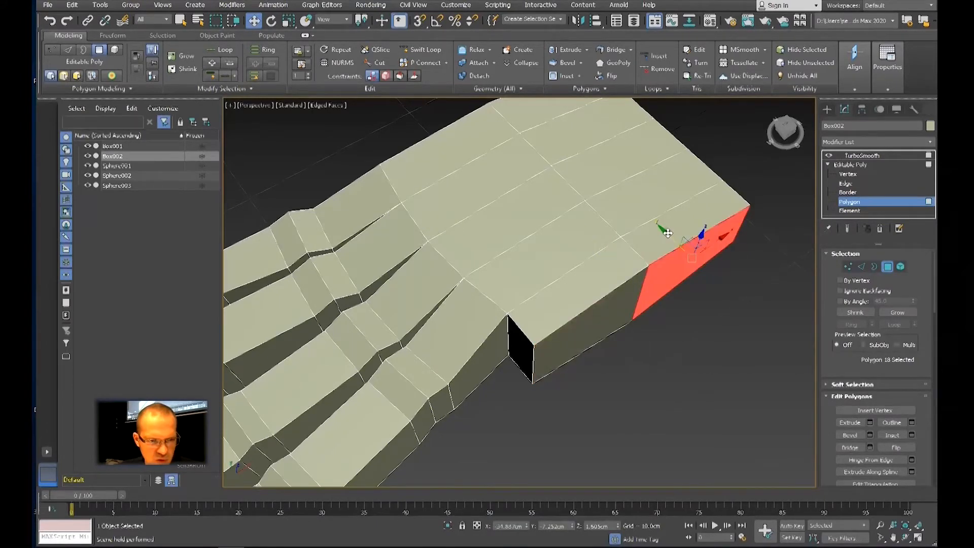
{"action": "left_click", "coordinate": [588, 325]}
{"action": "middle_click_drag", "start_coordinate": [565, 307], "coordinate": [613, 313], "text": "alt"}
{"action": "scroll", "coordinate": [596, 331], "scroll_direction": "down", "scroll_amount": 5}
{"action": "scroll", "coordinate": [596, 330], "scroll_direction": "up", "scroll_amount": 5}
{"action": "middle_click_drag", "start_coordinate": [621, 350], "coordinate": [617, 337], "text": "alt"}
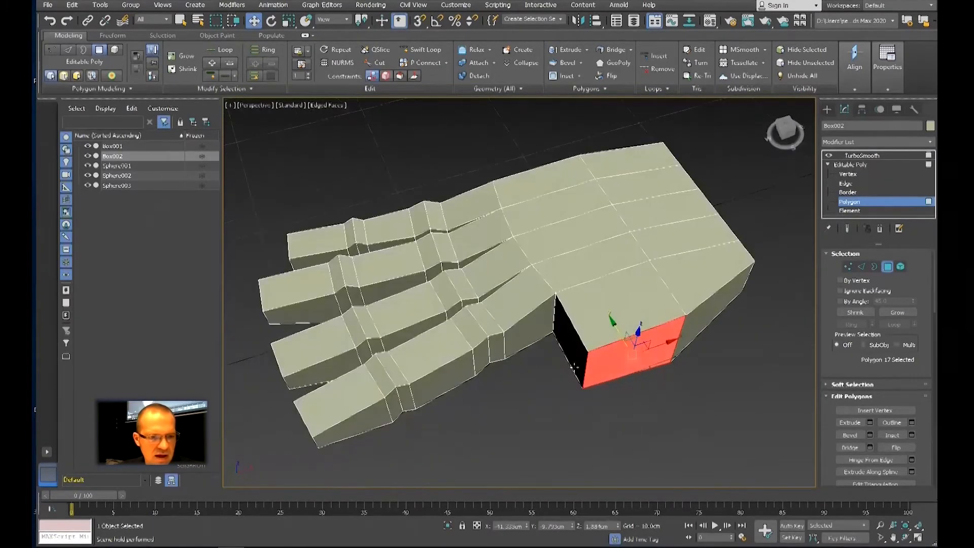
{"action": "scroll", "coordinate": [616, 337], "scroll_direction": "up", "scroll_amount": 5}
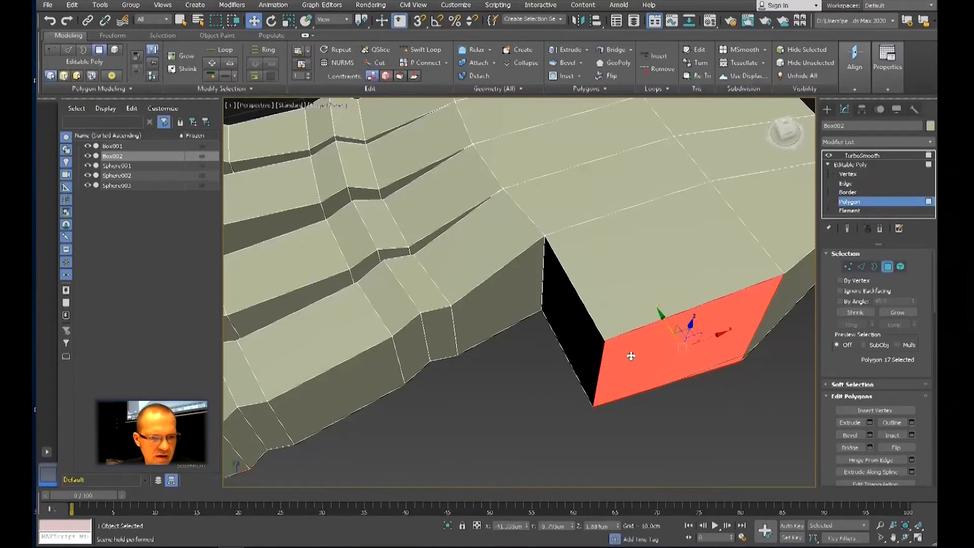
{"action": "key", "text": "e"}
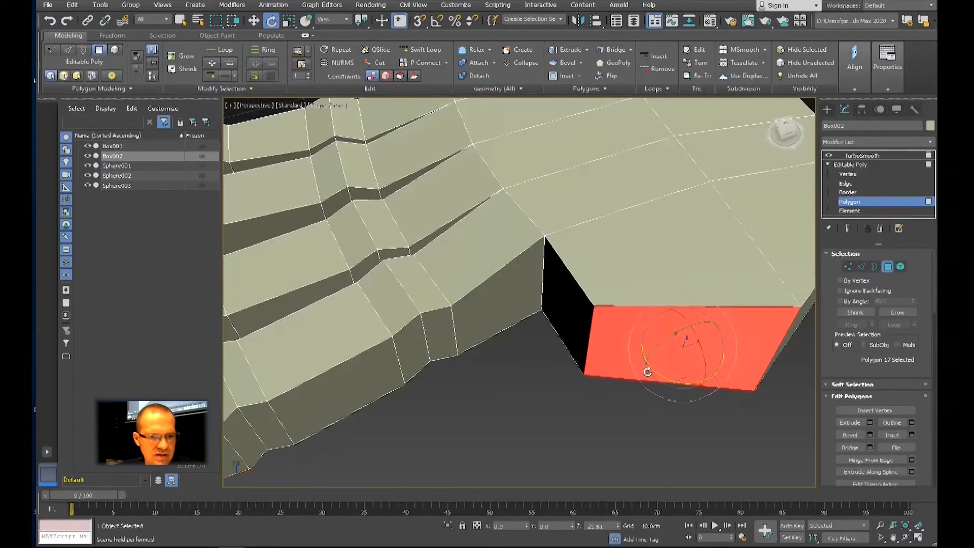
{"action": "scroll", "coordinate": [649, 368], "scroll_direction": "down", "scroll_amount": 5}
{"action": "middle_click_drag", "start_coordinate": [649, 368], "coordinate": [578, 358], "text": "alt"}
{"action": "key", "text": "w"}
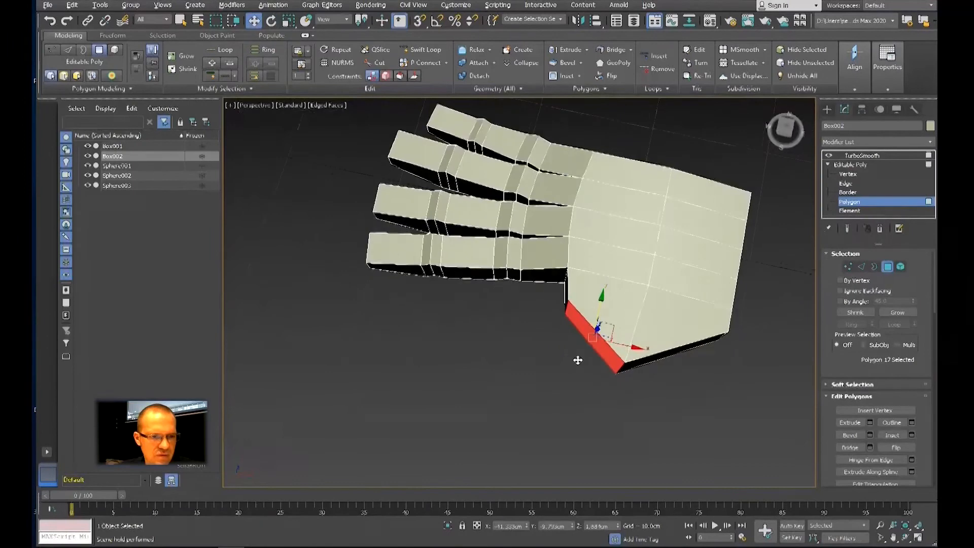
Step: At Edge level, nudge the thumb base's front edge in toward the palm
{"action": "middle_click_drag", "start_coordinate": [623, 309], "coordinate": [678, 315], "text": "alt"}
{"action": "scroll", "coordinate": [649, 335], "scroll_direction": "up", "scroll_amount": 3}
{"action": "key", "text": "2"}
{"action": "left_click_drag", "start_coordinate": [579, 309], "coordinate": [585, 304]}
{"action": "key", "text": "1"}
{"action": "middle_click_drag", "start_coordinate": [586, 304], "coordinate": [621, 351], "text": "alt"}
Step: Extrude the angled thumb-base polygon into a short thumb stub, and scale and reposition its end face
{"action": "key", "text": "4"}
{"action": "left_click", "coordinate": [621, 347]}
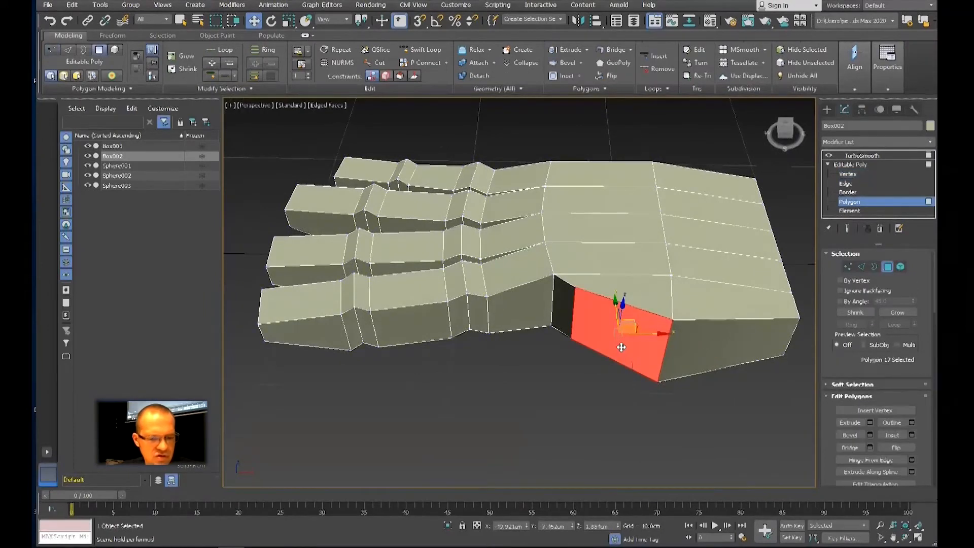
{"action": "key", "text": "shift+e"}
{"action": "left_click_drag", "start_coordinate": [619, 345], "coordinate": [619, 337]}
{"action": "mouse_move", "coordinate": [618, 337]}
{"action": "middle_mouse_down", "text": "alt"}
{"action": "mouse_move", "coordinate": [610, 345]}
{"action": "mouse_move", "coordinate": [622, 354]}
{"action": "middle_mouse_up", "text": "alt"}
{"action": "key", "text": "r"}
{"action": "left_click_drag", "start_coordinate": [551, 365], "coordinate": [582, 369]}
{"action": "key", "text": "w"}
{"action": "middle_click_drag", "start_coordinate": [582, 369], "coordinate": [608, 353], "text": "alt"}
{"action": "left_click_drag", "start_coordinate": [610, 352], "coordinate": [575, 355]}
Step: At Vertex level, select the thumb stub's four upper vertices, lower them below the back of the hand and rotate them to tilt the surface
{"action": "scroll", "coordinate": [575, 355], "scroll_direction": "down", "scroll_amount": 4}
{"action": "middle_click_drag", "start_coordinate": [575, 354], "coordinate": [590, 265], "text": "alt"}
{"action": "scroll", "coordinate": [572, 371], "scroll_direction": "up", "scroll_amount": 4}
{"action": "mouse_move", "coordinate": [572, 371]}
{"action": "middle_mouse_down", "text": "alt"}
{"action": "mouse_move", "coordinate": [578, 404]}
{"action": "mouse_move", "coordinate": [586, 329]}
{"action": "mouse_move", "coordinate": [565, 372]}
{"action": "mouse_move", "coordinate": [574, 375]}
{"action": "middle_mouse_up", "text": "alt"}
{"action": "key", "text": "1"}
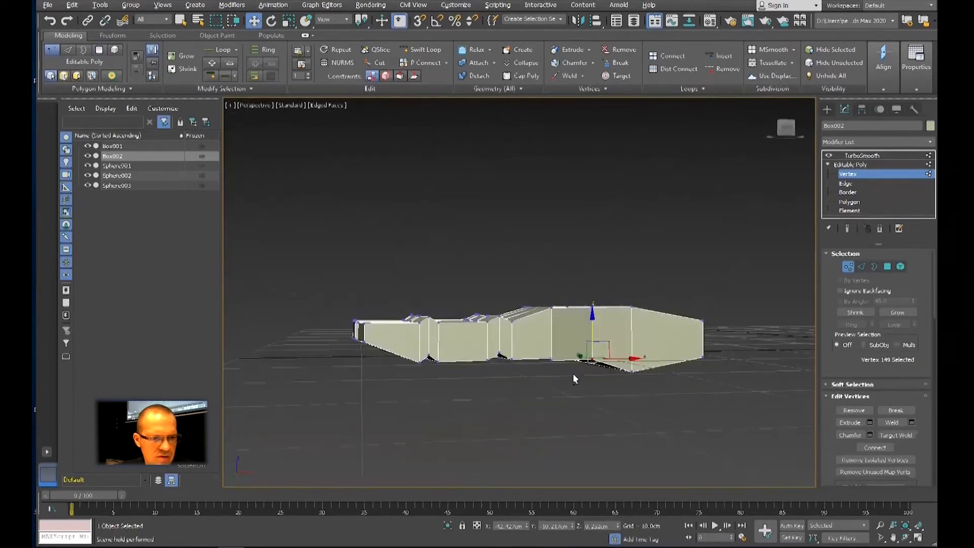
{"action": "scroll", "coordinate": [567, 333], "scroll_direction": "up", "scroll_amount": 3}
{"action": "middle_click_drag", "start_coordinate": [566, 332], "coordinate": [581, 350], "text": "alt"}
{"action": "left_click", "coordinate": [549, 304]}
{"action": "left_click", "coordinate": [619, 305], "text": "ctrl"}
{"action": "left_click", "coordinate": [647, 282], "text": "ctrl"}
{"action": "left_click", "coordinate": [553, 293], "text": "ctrl"}
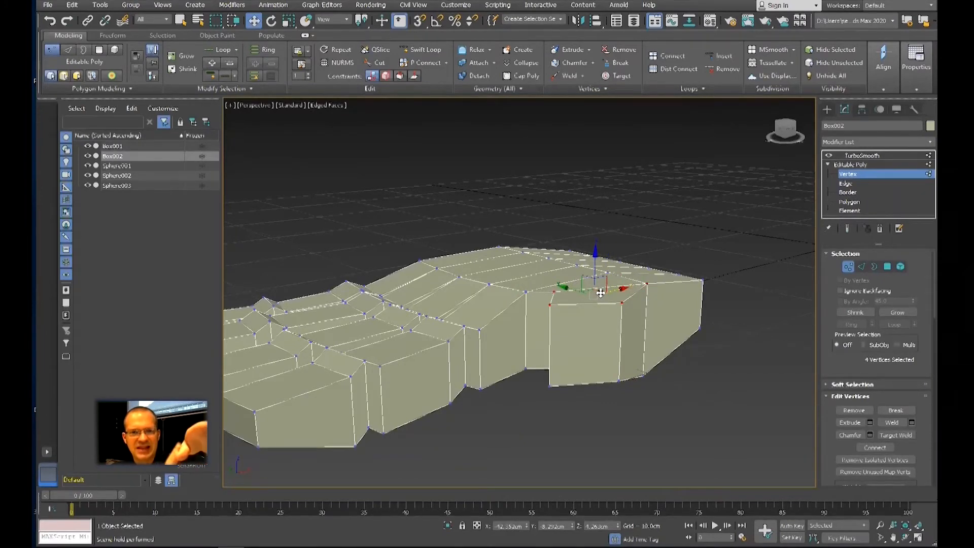
{"action": "middle_click_drag", "start_coordinate": [607, 293], "coordinate": [639, 299], "text": "alt"}
{"action": "left_click_drag", "start_coordinate": [595, 277], "coordinate": [595, 291]}
{"action": "middle_click_drag", "start_coordinate": [587, 327], "coordinate": [596, 353], "text": "alt"}
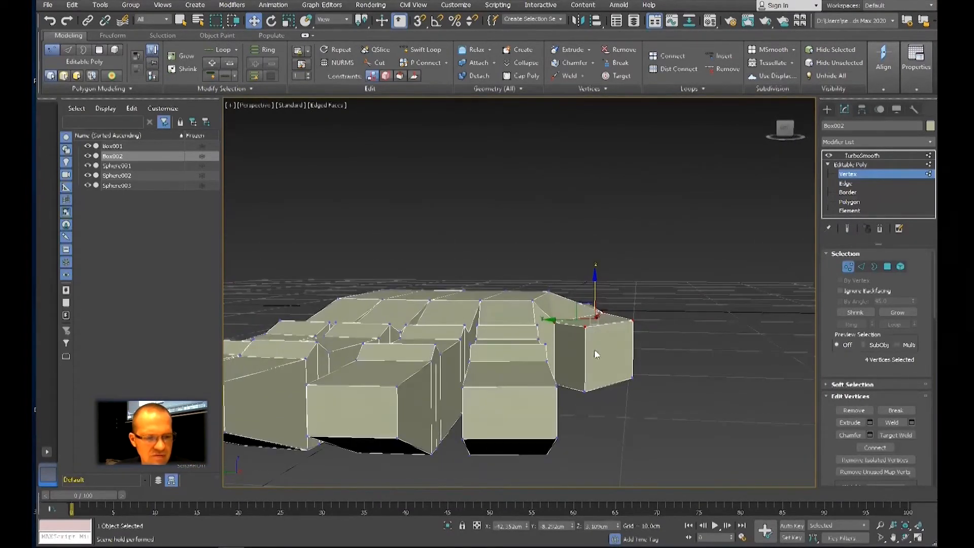
{"action": "key", "text": "e"}
{"action": "left_click_drag", "start_coordinate": [619, 289], "coordinate": [625, 307]}
Step: Raise the thumb stub's front underside vertices to slim it from below
{"action": "middle_click_drag", "start_coordinate": [626, 306], "coordinate": [582, 383], "text": "alt"}
{"action": "left_click", "coordinate": [555, 388]}
{"action": "left_click", "coordinate": [554, 380], "text": "ctrl"}
{"action": "key", "text": "w"}
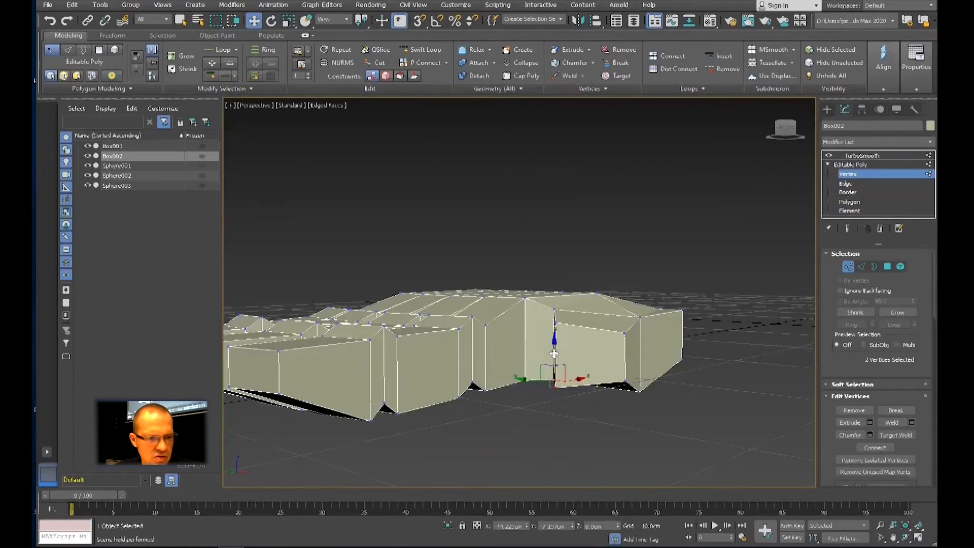
{"action": "left_click", "coordinate": [625, 377]}
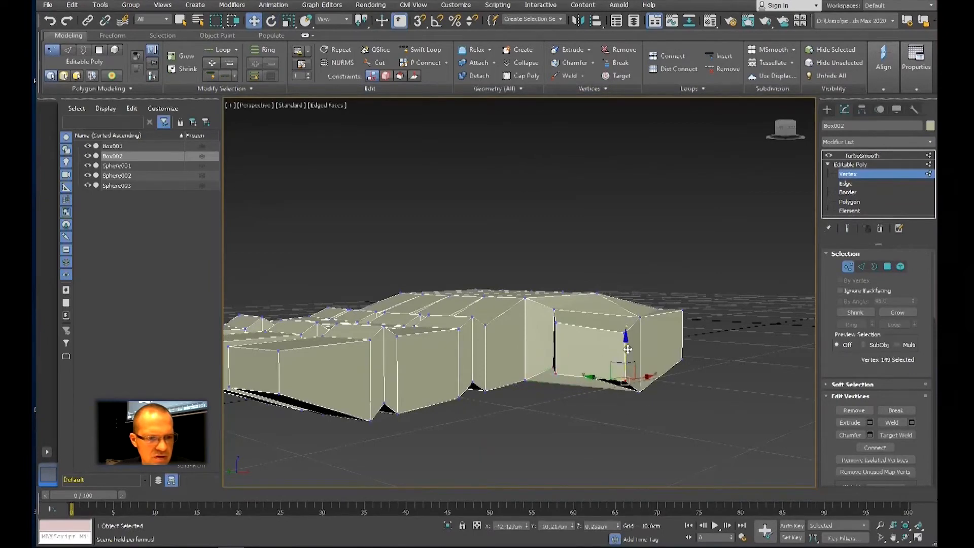
Step: Extrude the thumb's end polygon into another segment and move its end face forward and outward
{"action": "middle_click_drag", "start_coordinate": [625, 376], "coordinate": [600, 372], "text": "alt"}
{"action": "key", "text": "4"}
{"action": "left_click", "coordinate": [599, 369]}
{"action": "key", "text": "shift+e"}
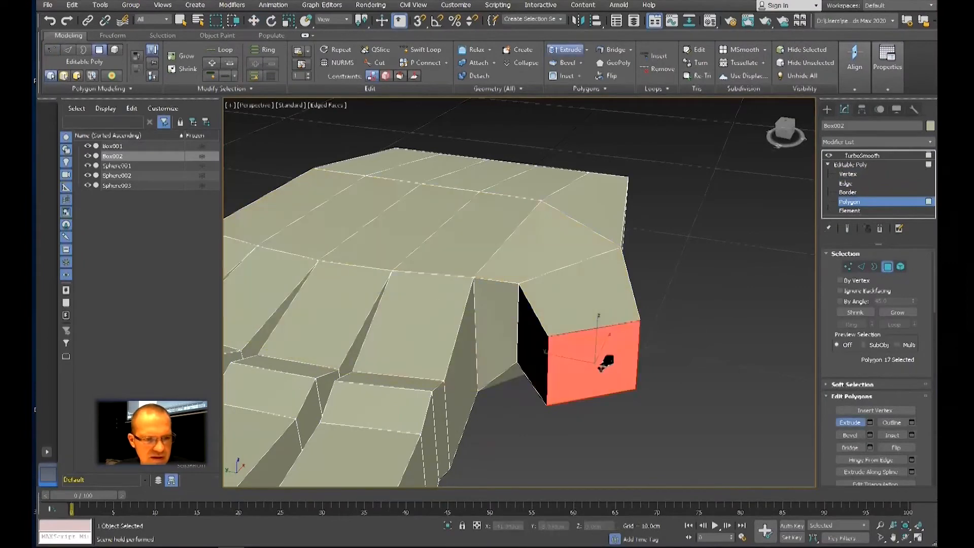
{"action": "left_click_drag", "start_coordinate": [606, 363], "coordinate": [606, 348]}
{"action": "scroll", "coordinate": [606, 370], "scroll_direction": "down", "scroll_amount": 3}
{"action": "middle_click_drag", "start_coordinate": [609, 377], "coordinate": [656, 367]}
{"action": "key", "text": "w"}
{"action": "left_click_drag", "start_coordinate": [657, 356], "coordinate": [634, 374]}
Step: Inset the thumb's end polygon and pull the smaller face outward to form a tapered tip
{"action": "scroll", "coordinate": [634, 373], "scroll_direction": "down", "scroll_amount": 4}
{"action": "middle_click_drag", "start_coordinate": [633, 373], "coordinate": [585, 395], "text": "alt"}
{"action": "scroll", "coordinate": [623, 370], "scroll_direction": "up", "scroll_amount": 2}
{"action": "middle_click_drag", "start_coordinate": [426, 429], "coordinate": [543, 386]}
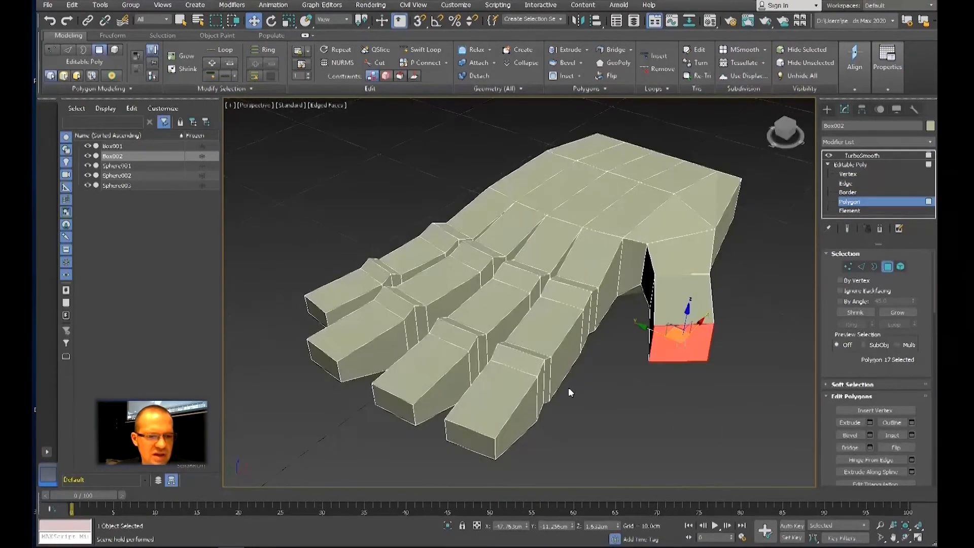
{"action": "scroll", "coordinate": [544, 347], "scroll_direction": "up", "scroll_amount": 6}
{"action": "right_click", "coordinate": [542, 345]}
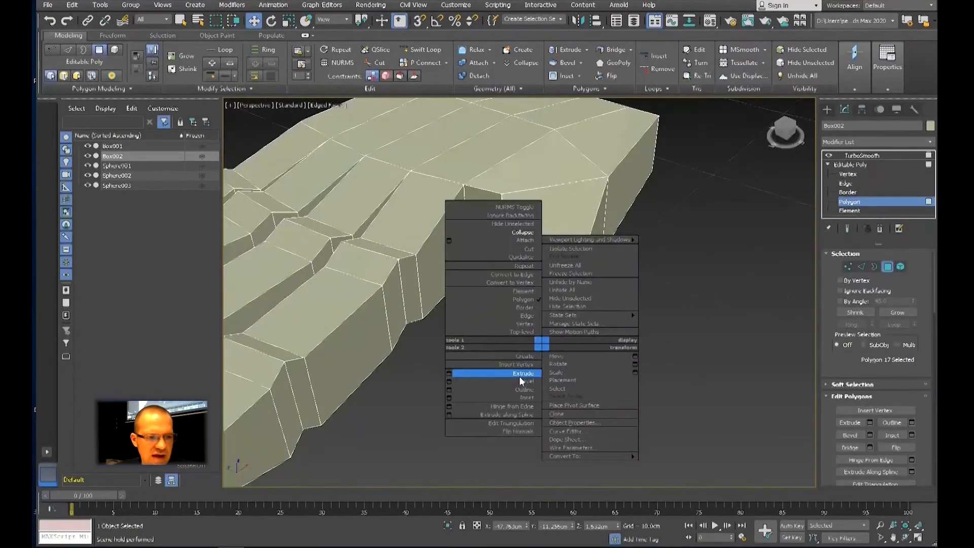
{"action": "left_click", "coordinate": [525, 397]}
{"action": "left_click_drag", "start_coordinate": [539, 344], "coordinate": [535, 334]}
{"action": "key", "text": "w"}
{"action": "middle_click_drag", "start_coordinate": [535, 335], "coordinate": [544, 314], "text": "alt"}
{"action": "left_click_drag", "start_coordinate": [537, 321], "coordinate": [525, 339]}
{"action": "middle_click_drag", "start_coordinate": [527, 345], "coordinate": [555, 317], "text": "alt"}
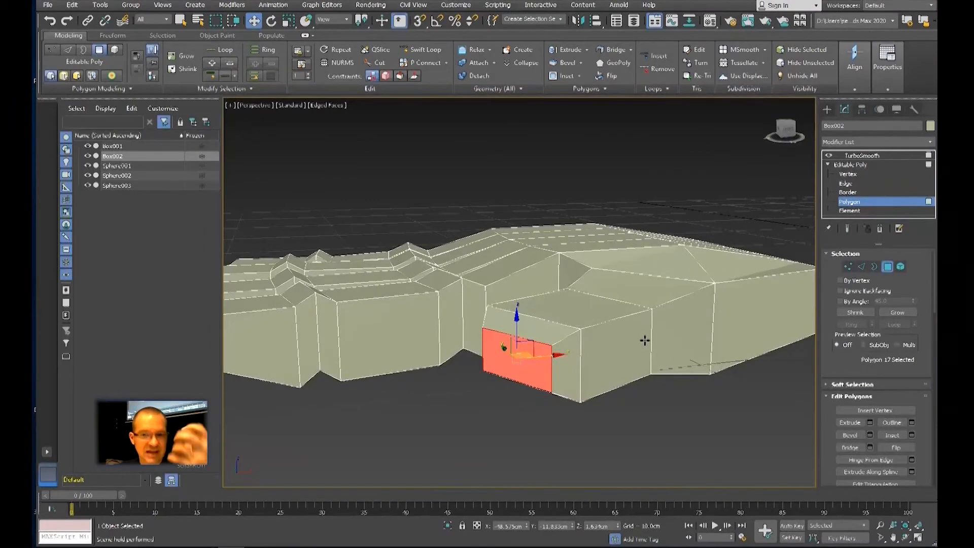
Step: At Vertex level, move the thumb tip vertices outward to lengthen the thumb, and adjust the two vertices on its inner joint
{"action": "scroll", "coordinate": [674, 293], "scroll_direction": "down", "scroll_amount": 4}
{"action": "middle_click_drag", "start_coordinate": [674, 293], "coordinate": [602, 363], "text": "alt"}
{"action": "scroll", "coordinate": [595, 353], "scroll_direction": "up", "scroll_amount": 4}
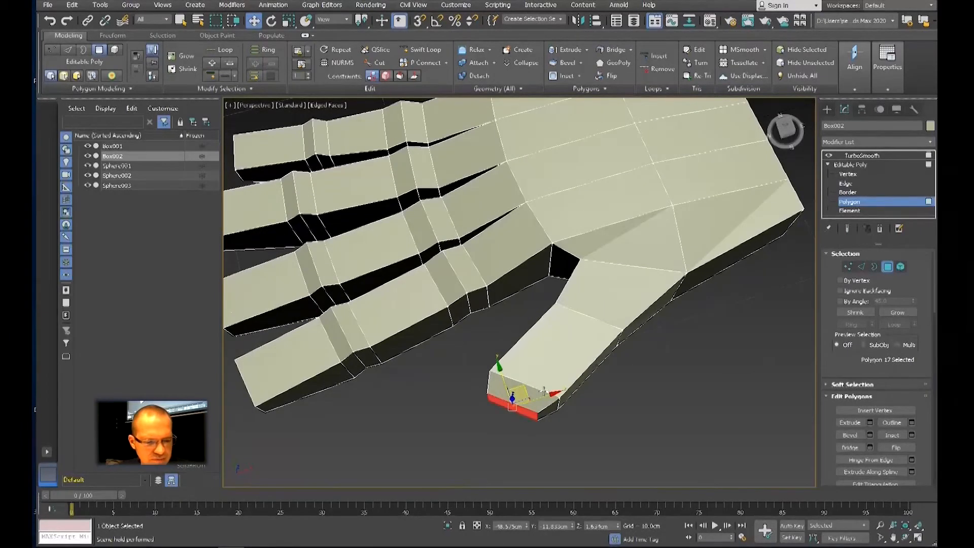
{"action": "key", "text": "1"}
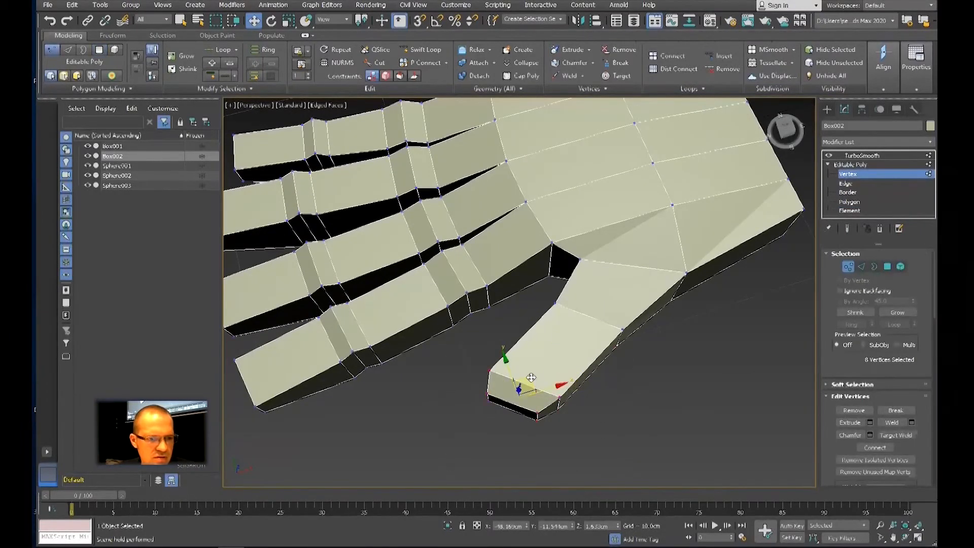
{"action": "left_click_drag", "start_coordinate": [530, 378], "coordinate": [521, 397]}
{"action": "scroll", "coordinate": [527, 393], "scroll_direction": "down", "scroll_amount": 4}
{"action": "middle_click_drag", "start_coordinate": [533, 350], "coordinate": [544, 360], "text": "alt"}
{"action": "left_click_drag", "start_coordinate": [568, 365], "coordinate": [573, 343]}
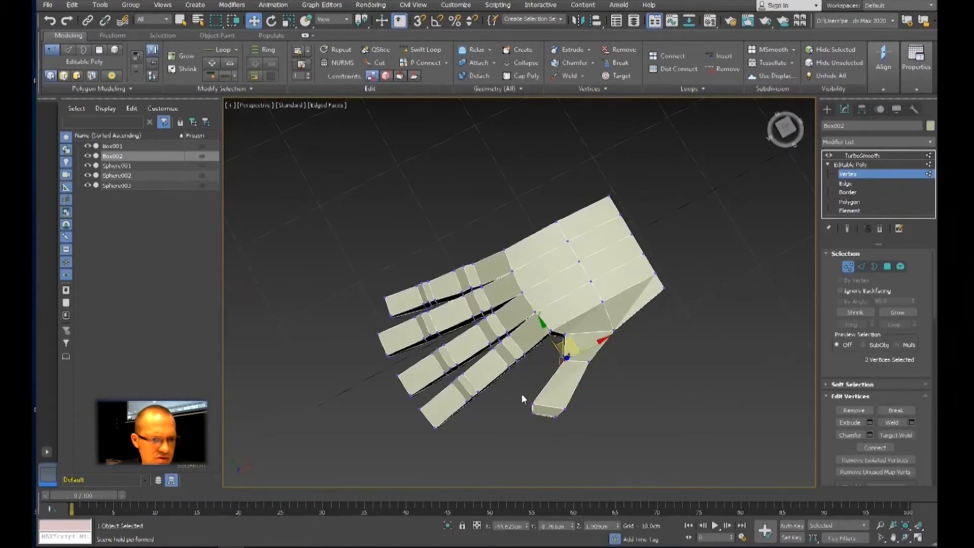
Step: Move the inner thumb tip vertices inward to narrow the tip, and show the TurboSmooth result
{"action": "left_click_drag", "start_coordinate": [544, 420], "coordinate": [544, 419]}
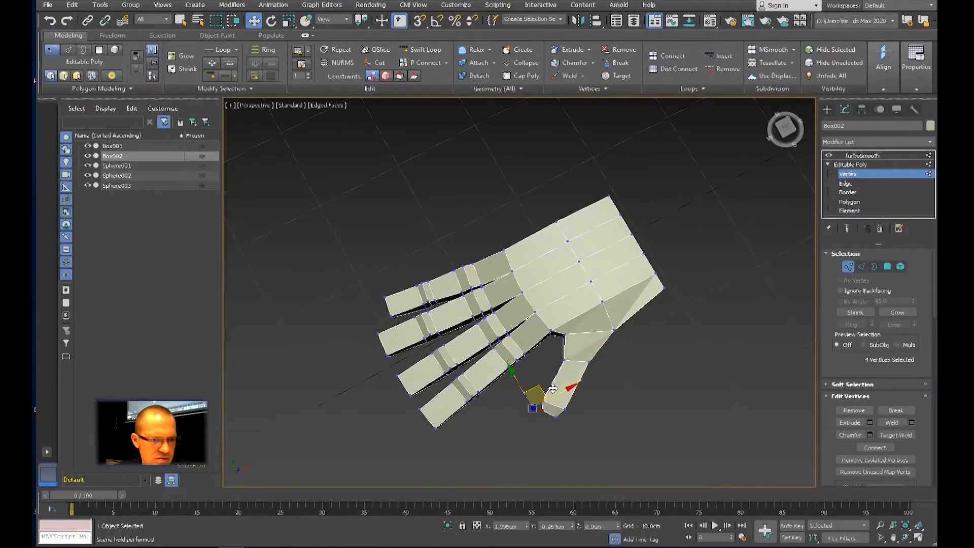
{"action": "left_click", "coordinate": [859, 164]}
{"action": "left_click", "coordinate": [864, 153]}
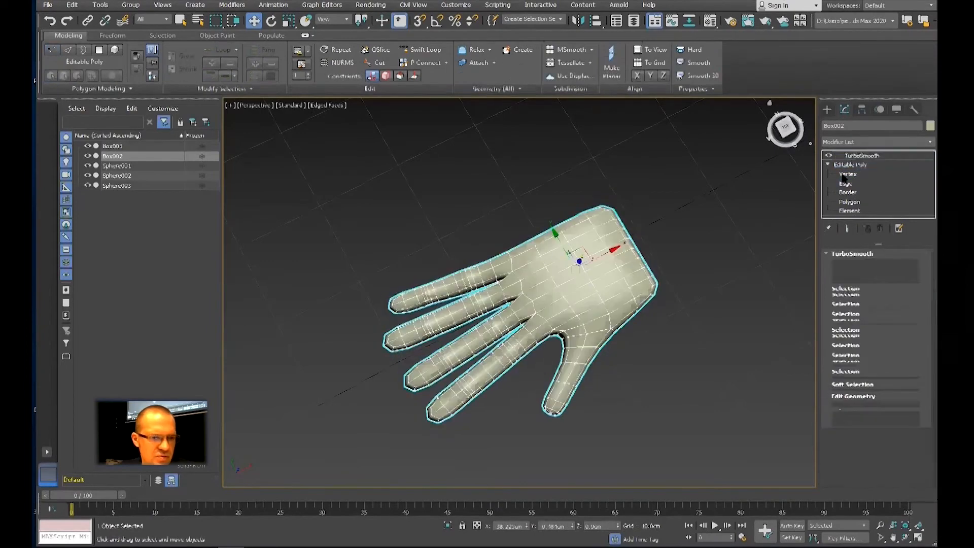
{"action": "middle_click_drag", "start_coordinate": [626, 409], "coordinate": [647, 360], "text": "alt"}
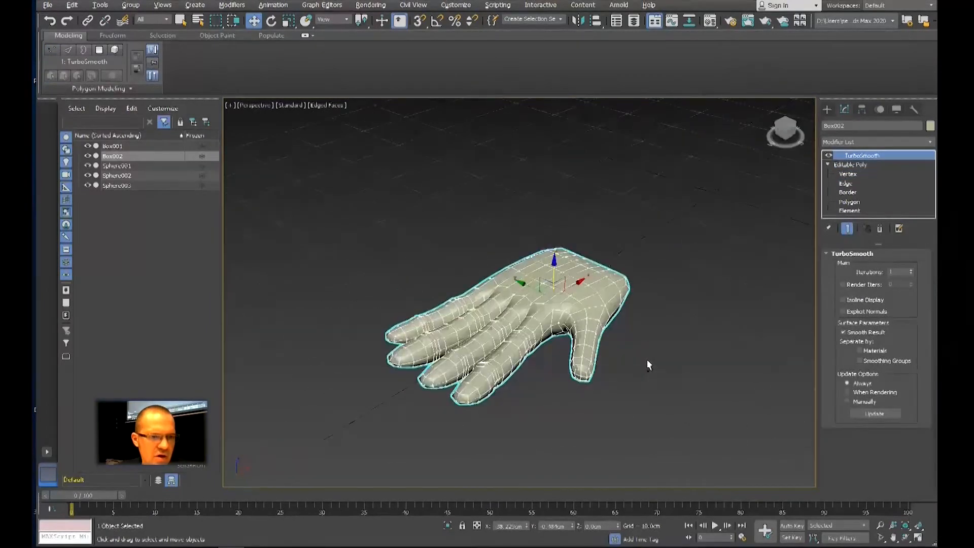
{"action": "scroll", "coordinate": [646, 359], "scroll_direction": "up", "scroll_amount": 3}
Step: Add two edge loops around the thumb's outer segment with Swift Loop at the Editable Poly level
{"action": "left_click", "coordinate": [848, 165]}
{"action": "middle_click_drag", "start_coordinate": [651, 361], "coordinate": [485, 311], "text": "alt"}
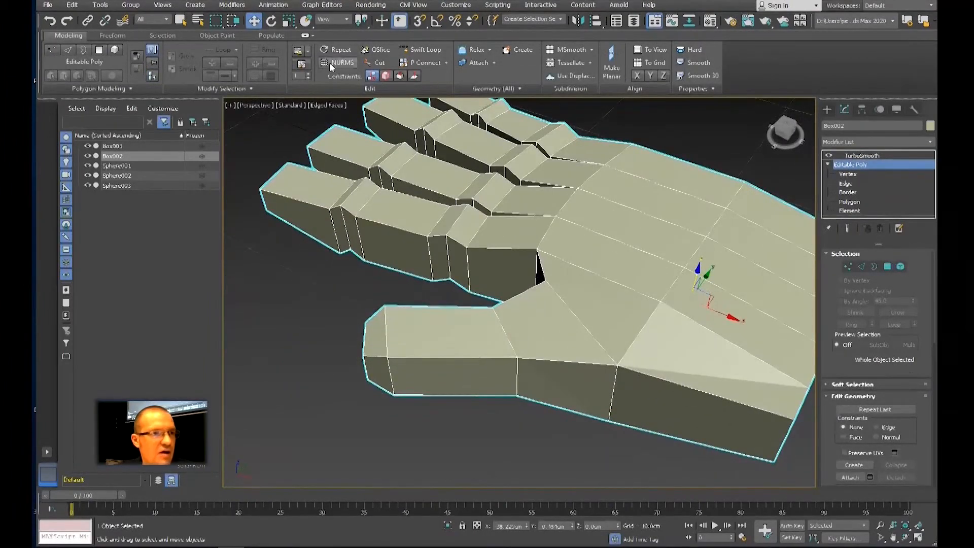
{"action": "left_click", "coordinate": [422, 49]}
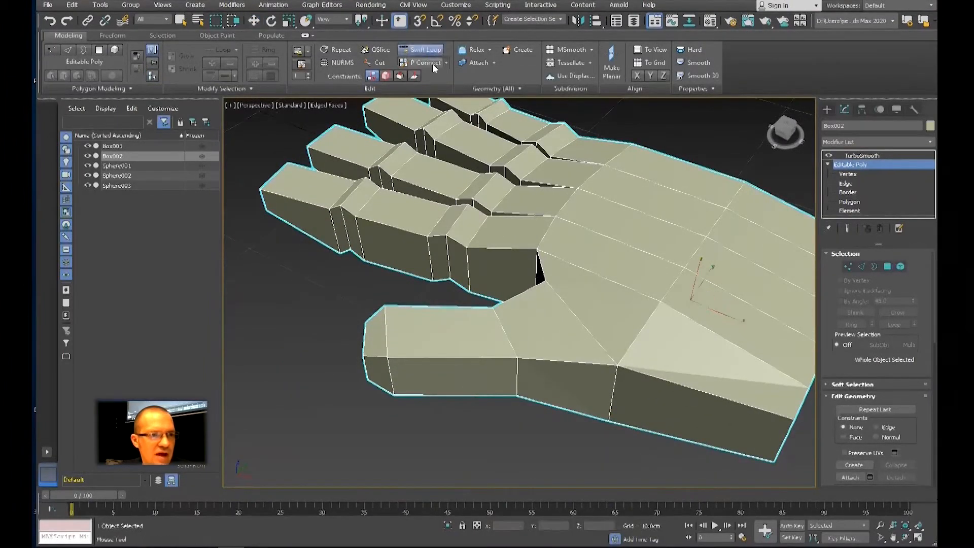
{"action": "left_click", "coordinate": [490, 354]}
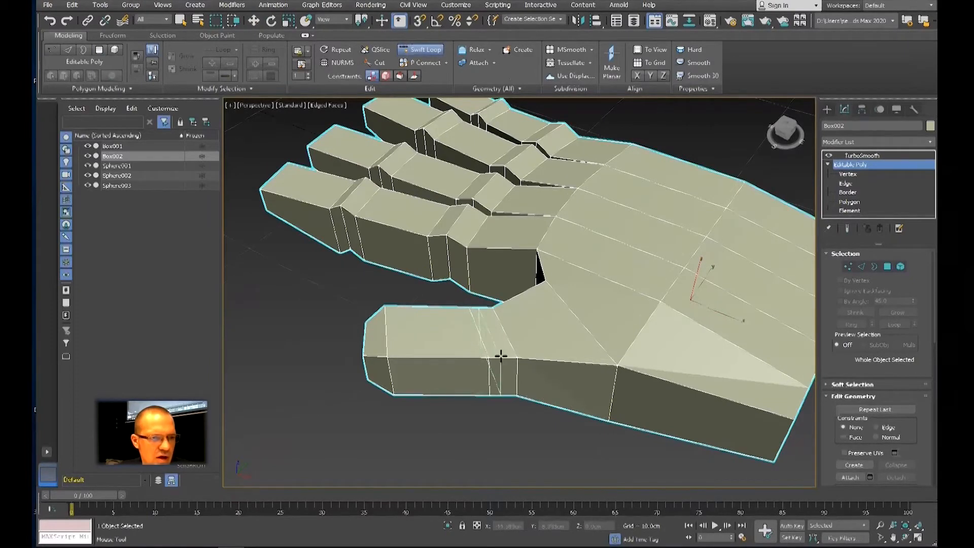
{"action": "left_click", "coordinate": [434, 353]}
{"action": "right_click", "coordinate": [434, 351]}
{"action": "middle_click_drag", "start_coordinate": [434, 350], "coordinate": [450, 375], "text": "alt"}
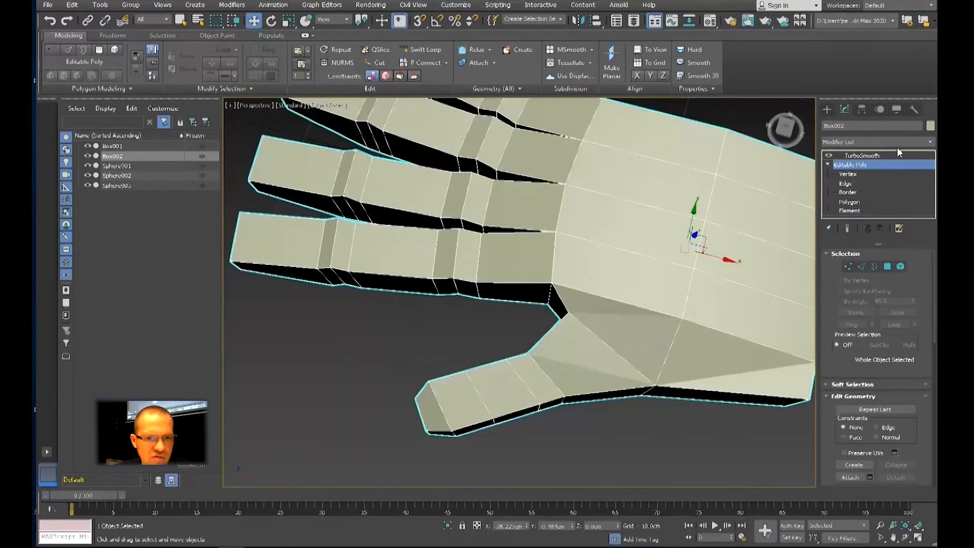
Step: At Vertex level, select the two inner-side vertices of the new loop nearest the thumb tip and nudge them outward
{"action": "key", "text": "1"}
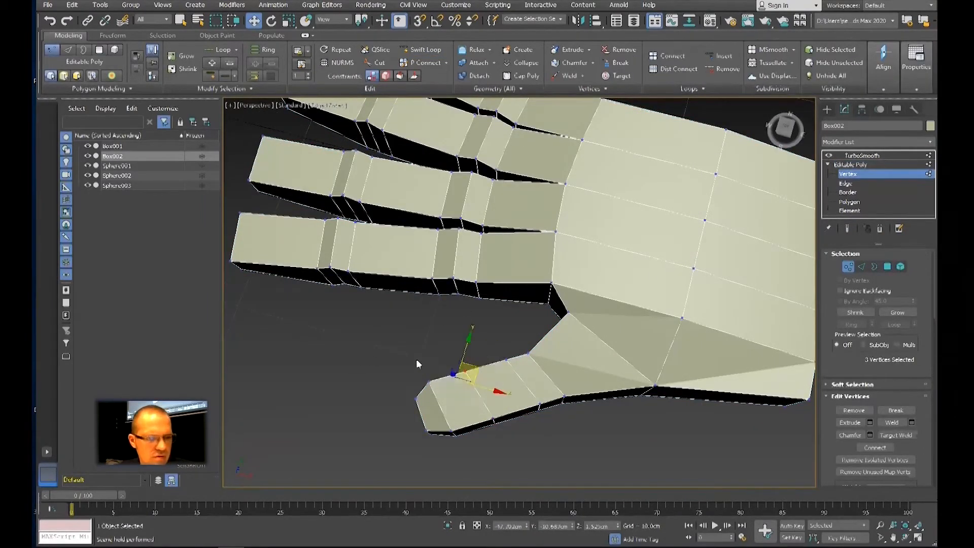
{"action": "left_click_drag", "start_coordinate": [440, 392], "coordinate": [441, 393], "text": "alt"}
{"action": "left_click_drag", "start_coordinate": [485, 366], "coordinate": [484, 357]}
Step: Add the tip vertices on the thumb's inner side to the selection and lower all six vertices
{"action": "scroll", "coordinate": [484, 357], "scroll_direction": "down", "scroll_amount": 5}
{"action": "mouse_move", "coordinate": [484, 357]}
{"action": "middle_mouse_down", "text": "alt"}
{"action": "mouse_move", "coordinate": [499, 317]}
{"action": "mouse_move", "coordinate": [489, 360]}
{"action": "middle_mouse_up", "text": "alt"}
{"action": "scroll", "coordinate": [499, 395], "scroll_direction": "up", "scroll_amount": 5}
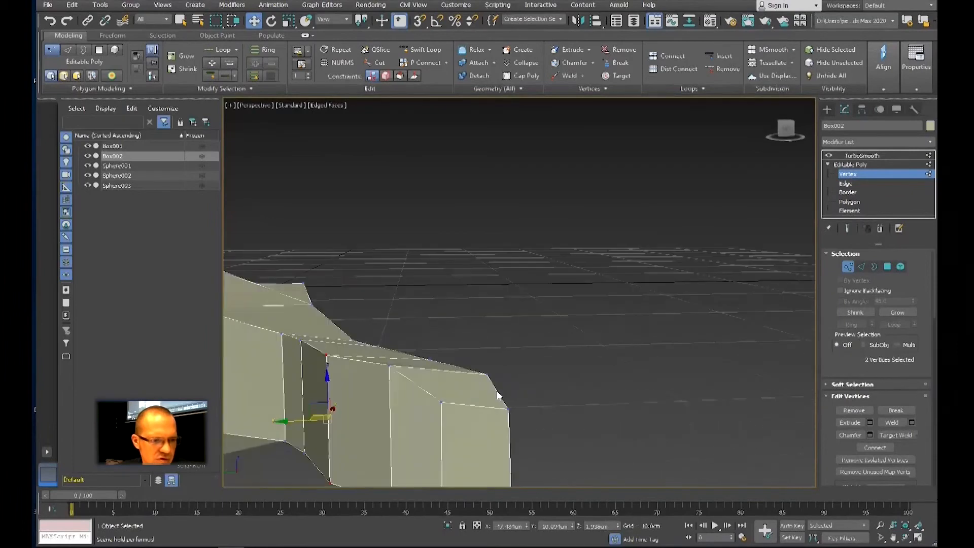
{"action": "middle_click_drag", "start_coordinate": [390, 365], "coordinate": [420, 369], "text": "alt"}
{"action": "left_click", "coordinate": [424, 367], "text": "ctrl"}
{"action": "left_click", "coordinate": [477, 352], "text": "ctrl"}
{"action": "left_click", "coordinate": [477, 263], "text": "ctrl"}
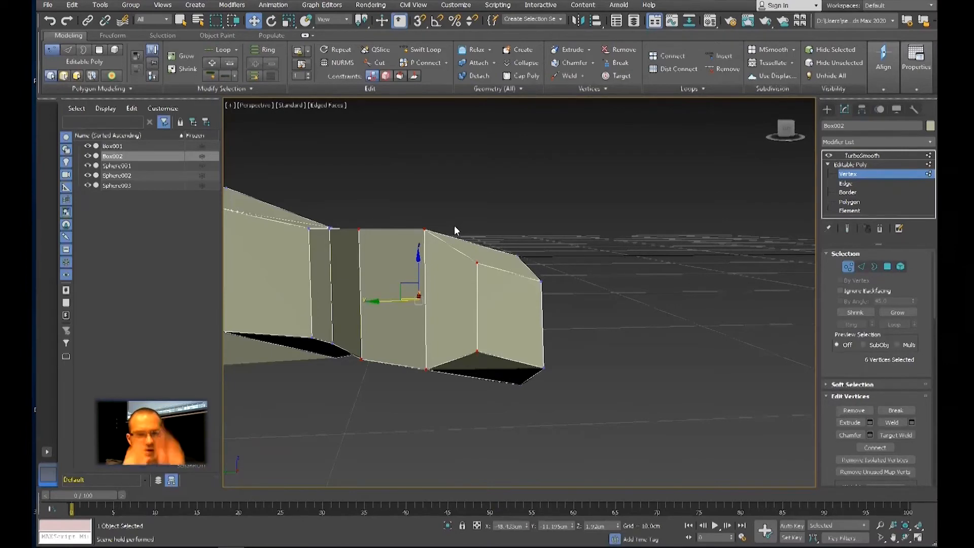
{"action": "left_click_drag", "start_coordinate": [420, 271], "coordinate": [423, 298]}
Step: Examine the TurboSmooth result on the whole hand, checking the thumb, palm and wrist end
{"action": "scroll", "coordinate": [424, 300], "scroll_direction": "down", "scroll_amount": 5}
{"action": "middle_click_drag", "start_coordinate": [444, 306], "coordinate": [475, 350], "text": "alt"}
{"action": "scroll", "coordinate": [475, 347], "scroll_direction": "down", "scroll_amount": 3}
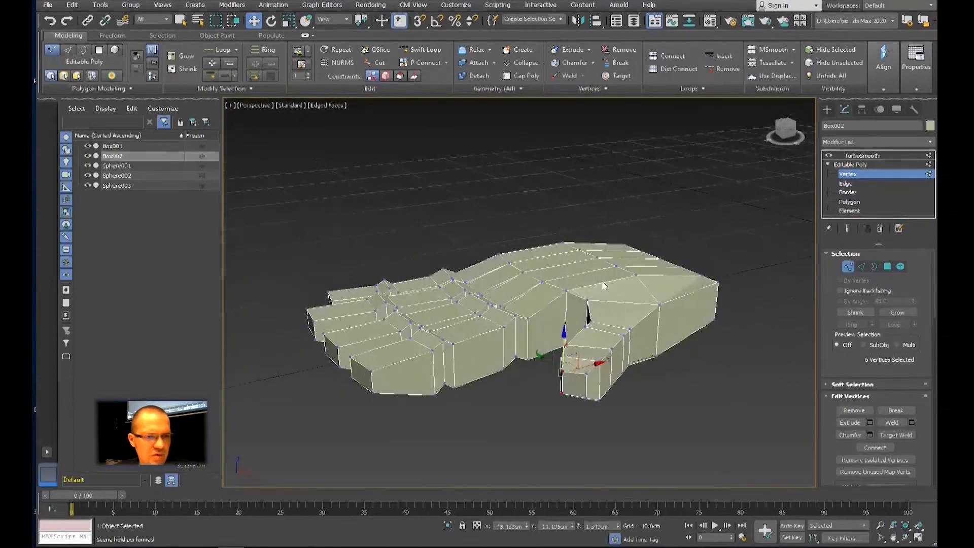
{"action": "left_click", "coordinate": [843, 163]}
{"action": "left_click", "coordinate": [845, 155]}
{"action": "middle_click_drag", "start_coordinate": [702, 303], "coordinate": [661, 328]}
{"action": "middle_click_drag", "start_coordinate": [661, 329], "coordinate": [571, 356], "text": "alt"}
{"action": "scroll", "coordinate": [619, 360], "scroll_direction": "down", "scroll_amount": 3}
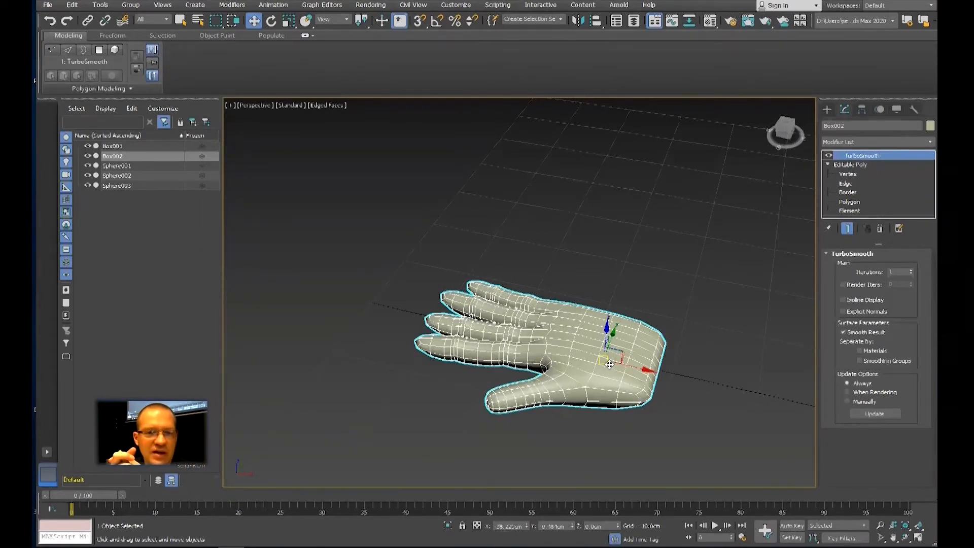
{"action": "middle_click_drag", "start_coordinate": [629, 334], "coordinate": [537, 373], "text": "alt"}
{"action": "scroll", "coordinate": [562, 353], "scroll_direction": "up", "scroll_amount": 5}
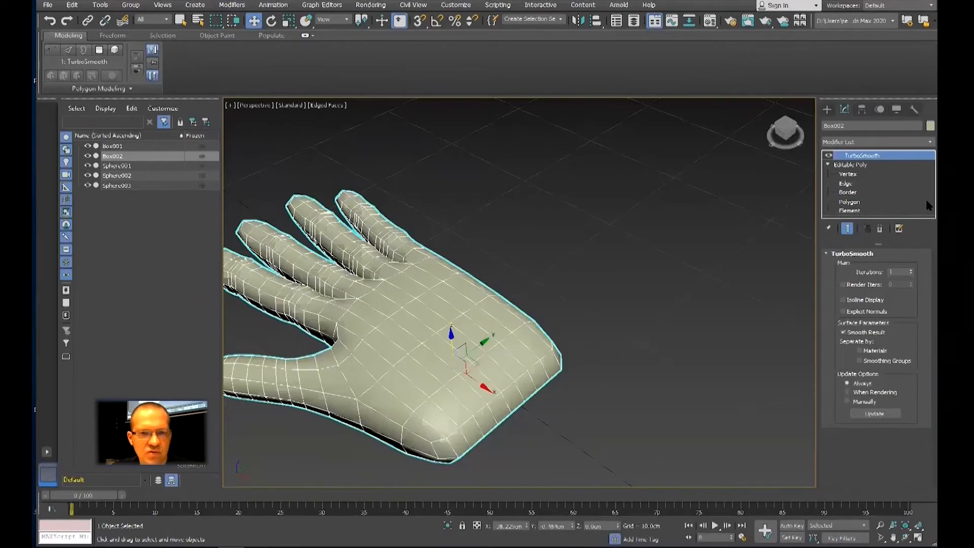
Step: At Vertex level, select the two vertices at the wrist's thumb-side corner and move them forward toward the thumb base
{"action": "left_click", "coordinate": [850, 203]}
{"action": "middle_click_drag", "start_coordinate": [634, 331], "coordinate": [494, 400], "text": "alt"}
{"action": "left_click", "coordinate": [846, 174]}
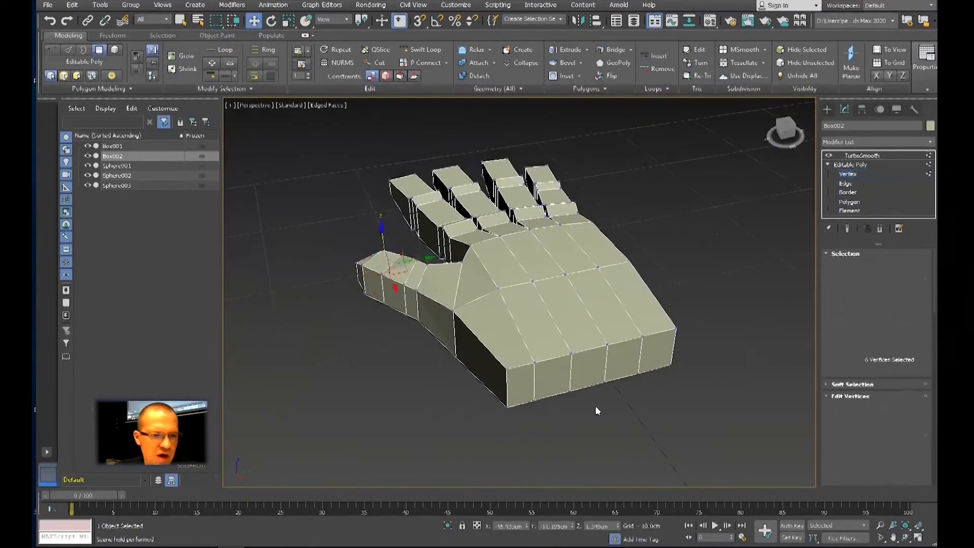
{"action": "left_click", "coordinate": [507, 369]}
{"action": "left_click", "coordinate": [507, 407], "text": "ctrl"}
{"action": "mouse_move", "coordinate": [515, 415]}
{"action": "middle_mouse_down", "text": "alt"}
{"action": "mouse_move", "coordinate": [534, 462]}
{"action": "mouse_move", "coordinate": [532, 421]}
{"action": "middle_mouse_up", "text": "alt"}
{"action": "left_click_drag", "start_coordinate": [531, 419], "coordinate": [483, 371]}
{"action": "middle_click_drag", "start_coordinate": [497, 382], "coordinate": [546, 363], "text": "alt"}
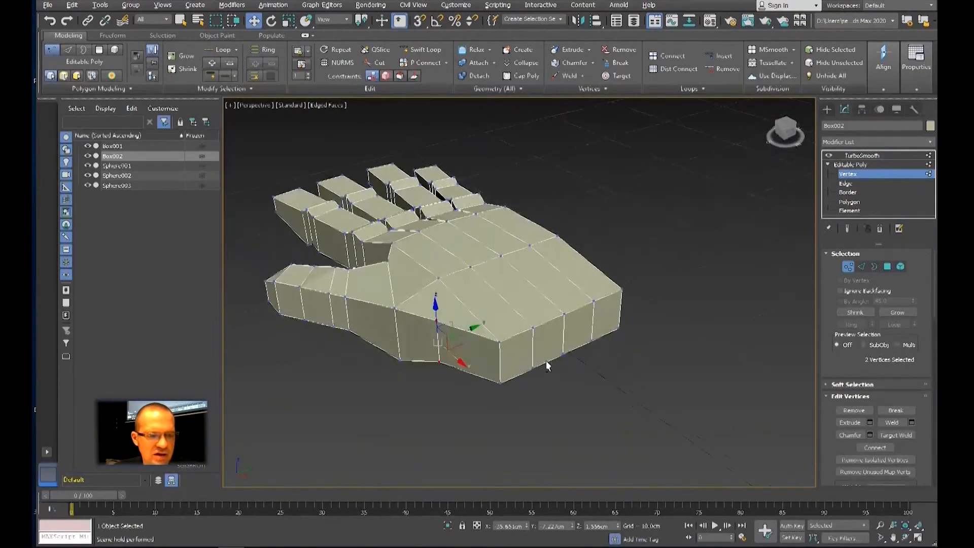
Step: At Polygon level, select the four wrist end polygons and scale them up vertically to thicken the wrist
{"action": "middle_click_drag", "start_coordinate": [613, 337], "coordinate": [616, 341]}
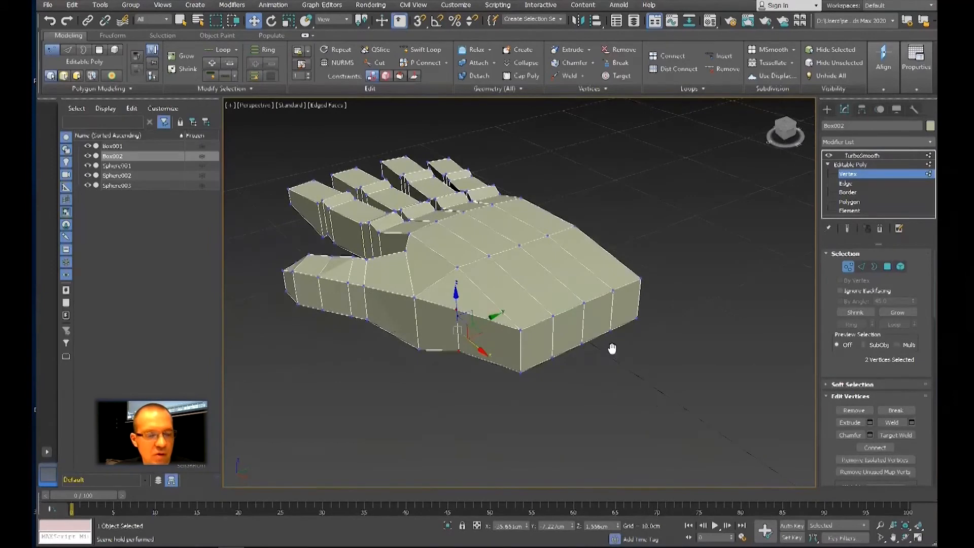
{"action": "middle_click_drag", "start_coordinate": [603, 341], "coordinate": [571, 357]}
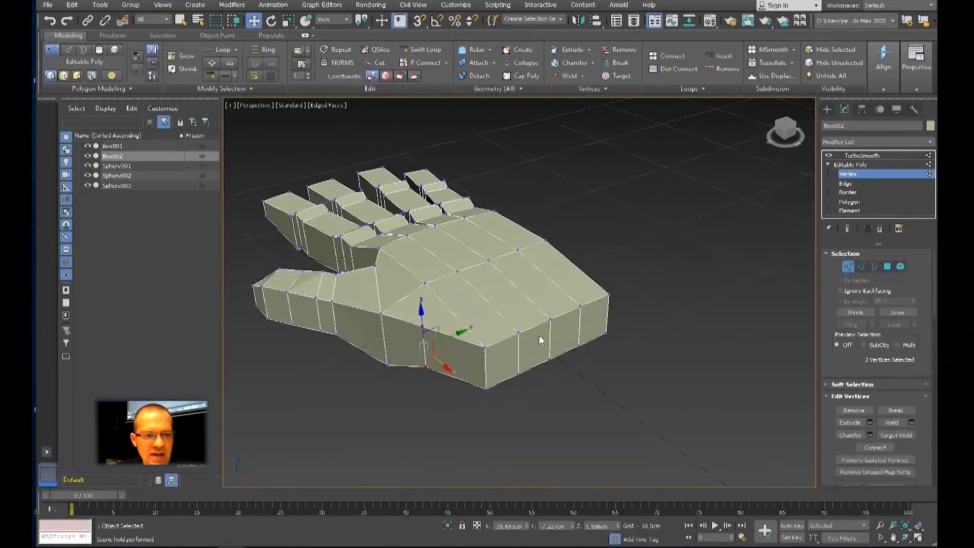
{"action": "left_click", "coordinate": [849, 201]}
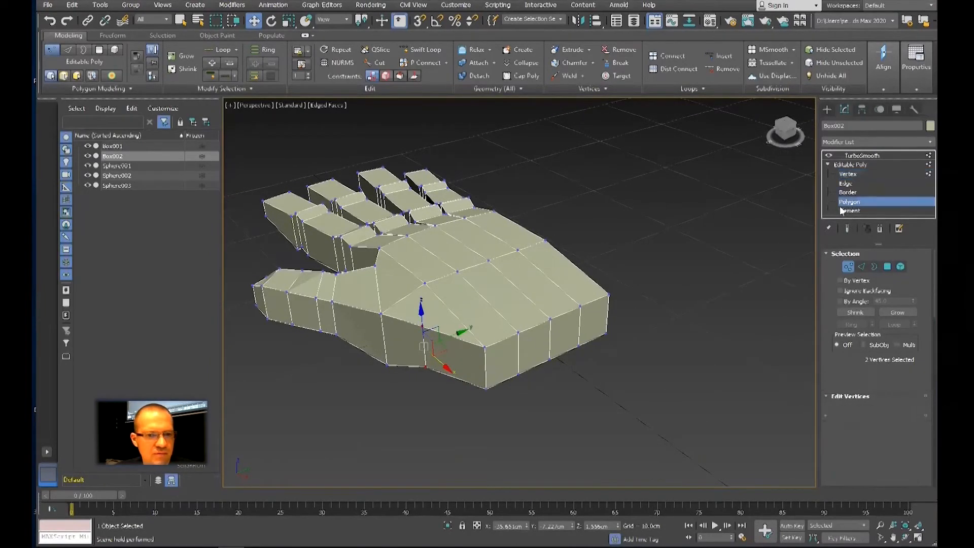
{"action": "left_click", "coordinate": [600, 317]}
{"action": "left_click", "coordinate": [565, 330], "text": "ctrl"}
{"action": "left_click", "coordinate": [534, 345], "text": "ctrl"}
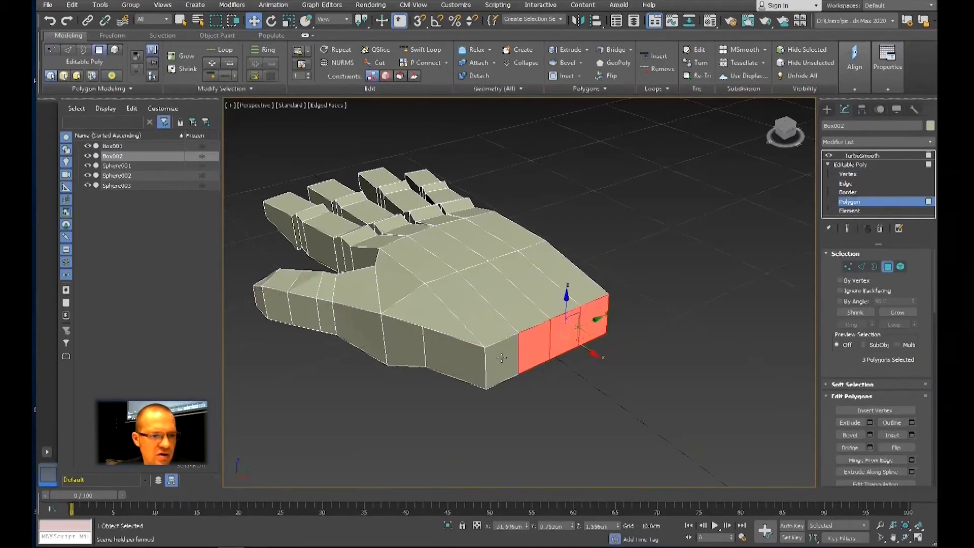
{"action": "left_click", "coordinate": [502, 361], "text": "ctrl"}
{"action": "middle_click_drag", "start_coordinate": [547, 385], "coordinate": [547, 355], "text": "alt"}
{"action": "key", "text": "r"}
{"action": "left_click_drag", "start_coordinate": [551, 299], "coordinate": [551, 280]}
Step: Extrude the four wrist end polygons outward into another wrist segment, and clear the polygon selection
{"action": "mouse_move", "coordinate": [556, 326]}
{"action": "middle_mouse_down", "text": "alt"}
{"action": "mouse_move", "coordinate": [622, 352]}
{"action": "mouse_move", "coordinate": [531, 344]}
{"action": "mouse_move", "coordinate": [556, 333]}
{"action": "middle_mouse_up", "text": "alt"}
{"action": "scroll", "coordinate": [556, 349], "scroll_direction": "down", "scroll_amount": 3}
{"action": "scroll", "coordinate": [532, 343], "scroll_direction": "up", "scroll_amount": 5}
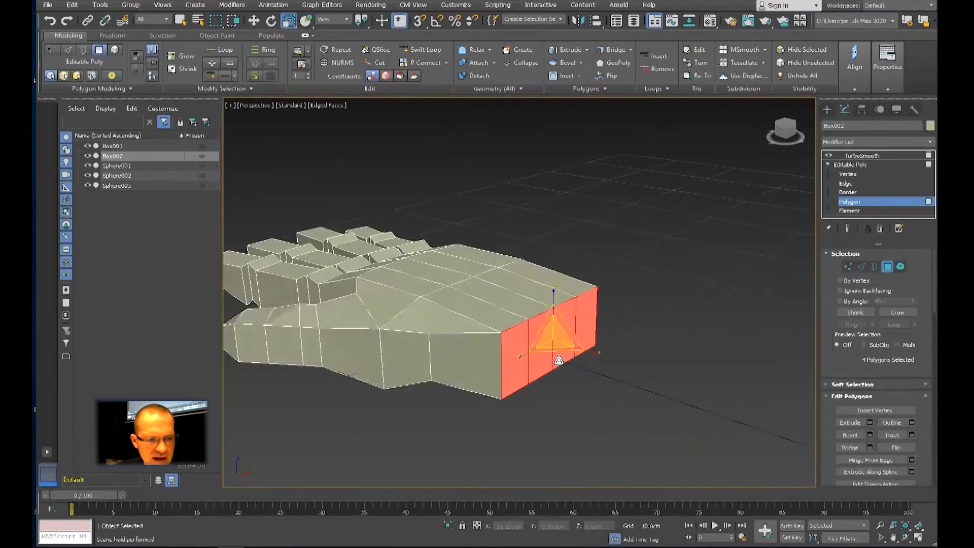
{"action": "key", "text": "shift+e"}
{"action": "left_click_drag", "start_coordinate": [564, 349], "coordinate": [570, 321]}
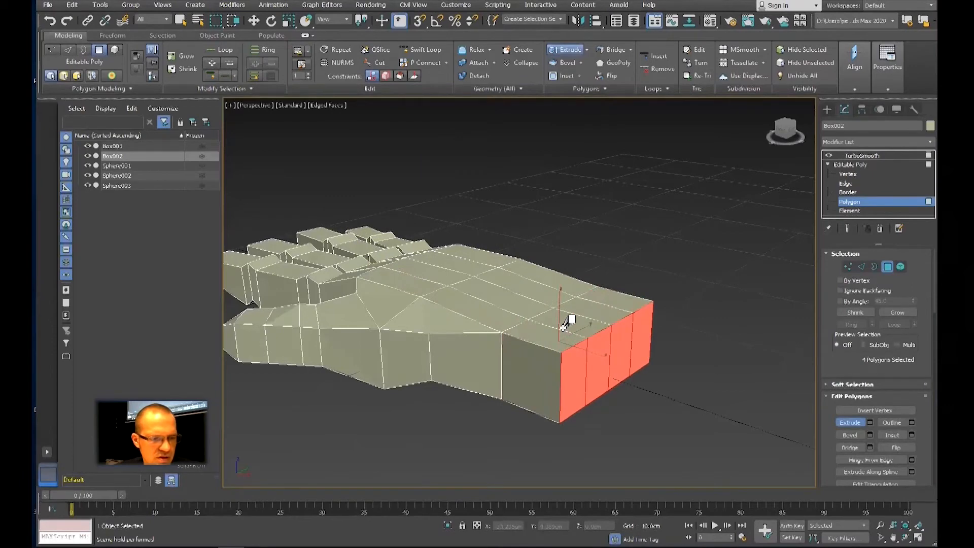
{"action": "middle_click_drag", "start_coordinate": [596, 348], "coordinate": [574, 369], "text": "alt"}
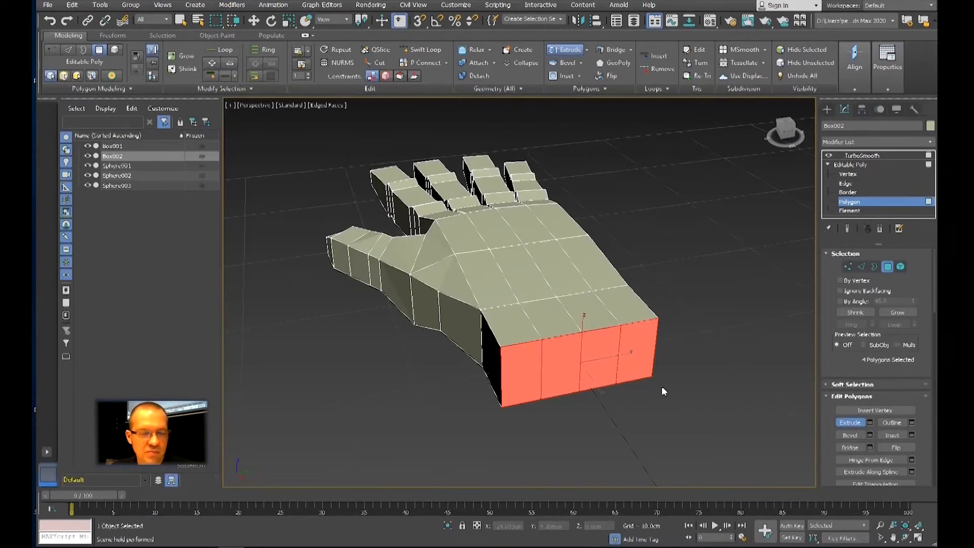
{"action": "mouse_move", "coordinate": [587, 332]}
{"action": "middle_mouse_down", "text": "alt"}
{"action": "mouse_move", "coordinate": [557, 291]}
{"action": "mouse_move", "coordinate": [583, 307]}
{"action": "mouse_move", "coordinate": [582, 319]}
{"action": "middle_mouse_up", "text": "alt"}
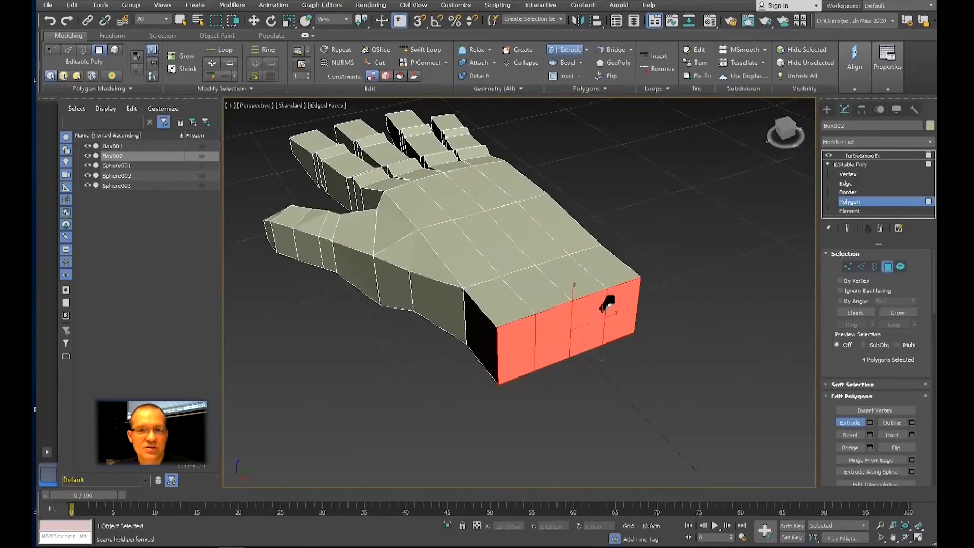
{"action": "middle_click_drag", "start_coordinate": [694, 329], "coordinate": [644, 318], "text": "alt"}
{"action": "key", "text": "r"}
{"action": "middle_click_drag", "start_coordinate": [604, 416], "coordinate": [625, 411]}
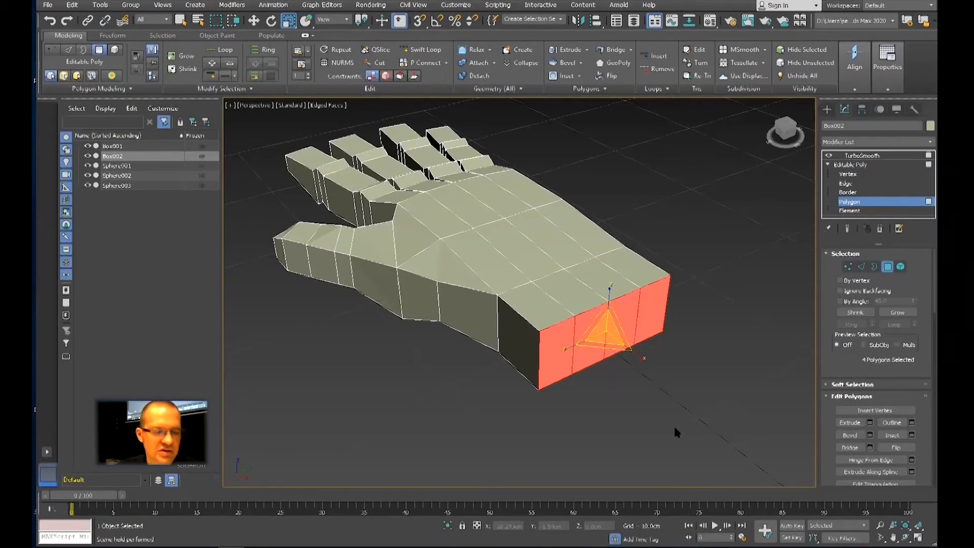
{"action": "left_click", "coordinate": [732, 387]}
Step: At Edge level, select the upper and lower edges of the wrist end's middle polygon on the little-finger side
{"action": "scroll", "coordinate": [700, 357], "scroll_direction": "up", "scroll_amount": 4}
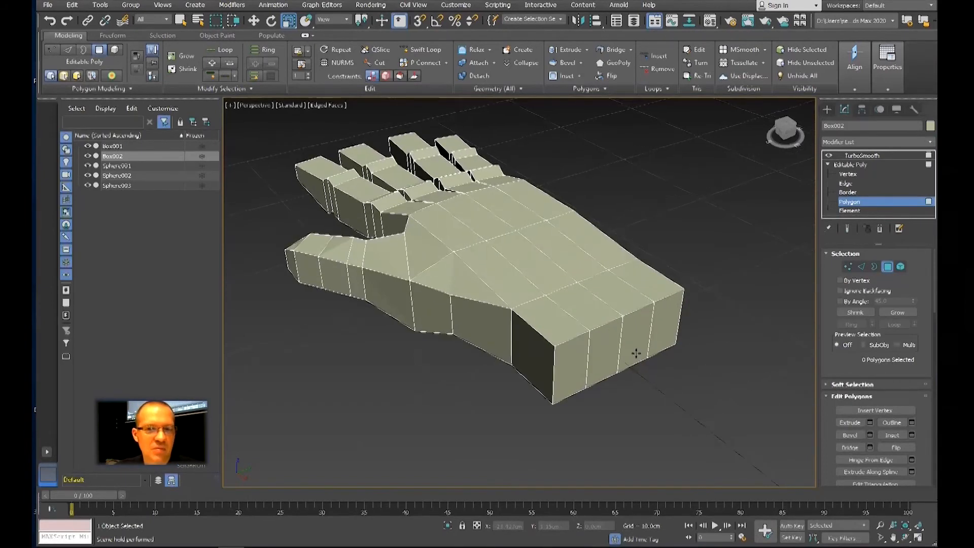
{"action": "middle_click_drag", "start_coordinate": [589, 296], "coordinate": [611, 311]}
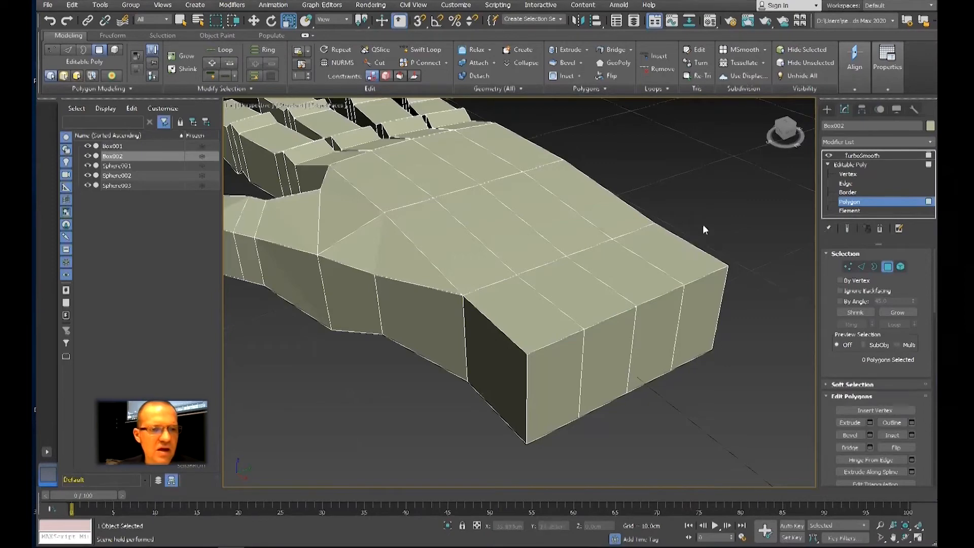
{"action": "middle_click_drag", "start_coordinate": [688, 282], "coordinate": [665, 281]}
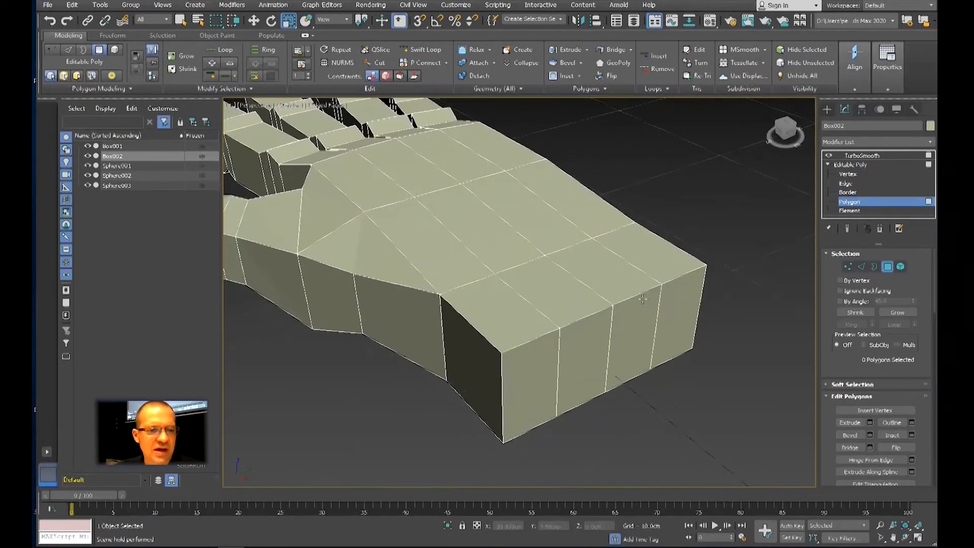
{"action": "left_click", "coordinate": [845, 183]}
{"action": "left_click", "coordinate": [637, 300]}
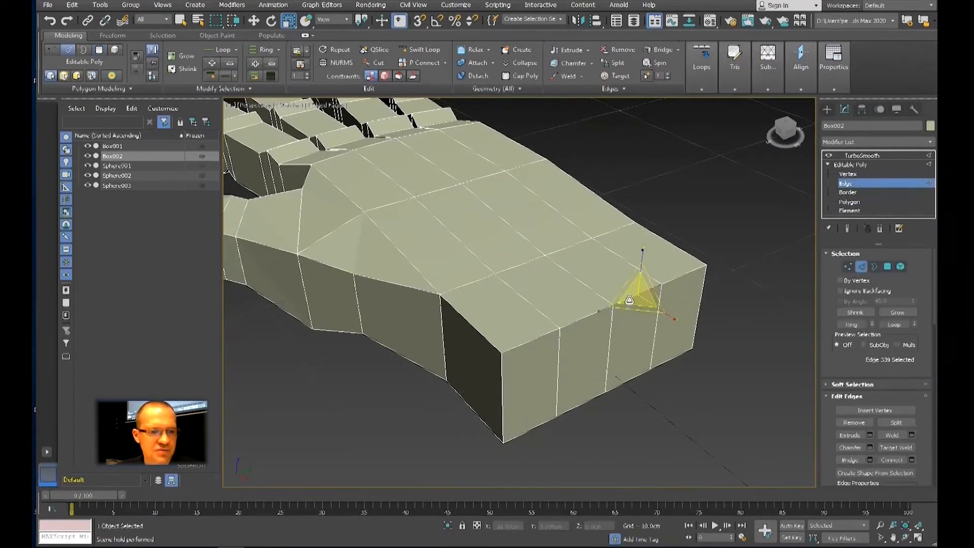
{"action": "middle_click_drag", "start_coordinate": [638, 332], "coordinate": [642, 338], "text": "alt"}
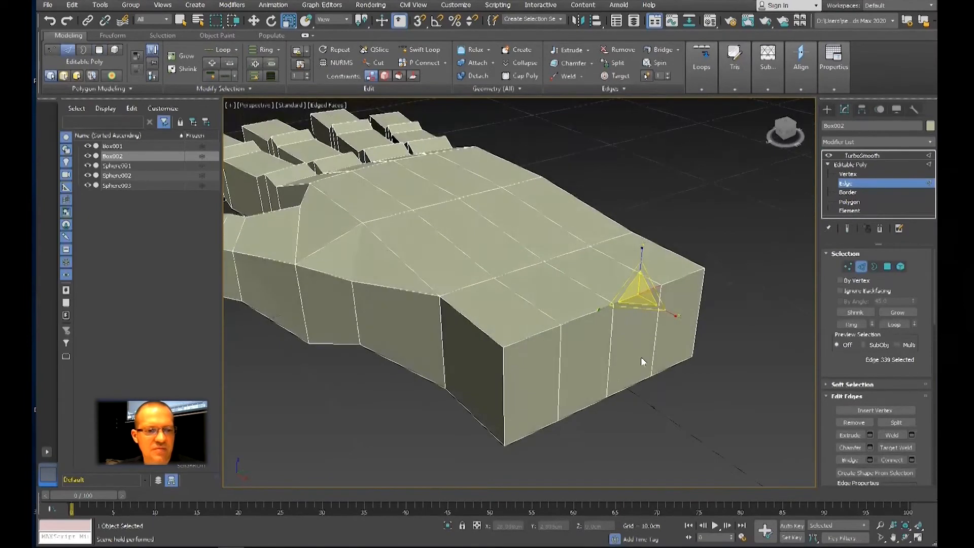
{"action": "left_click", "coordinate": [634, 387], "text": "ctrl"}
{"action": "middle_click_drag", "start_coordinate": [632, 386], "coordinate": [603, 383], "text": "alt"}
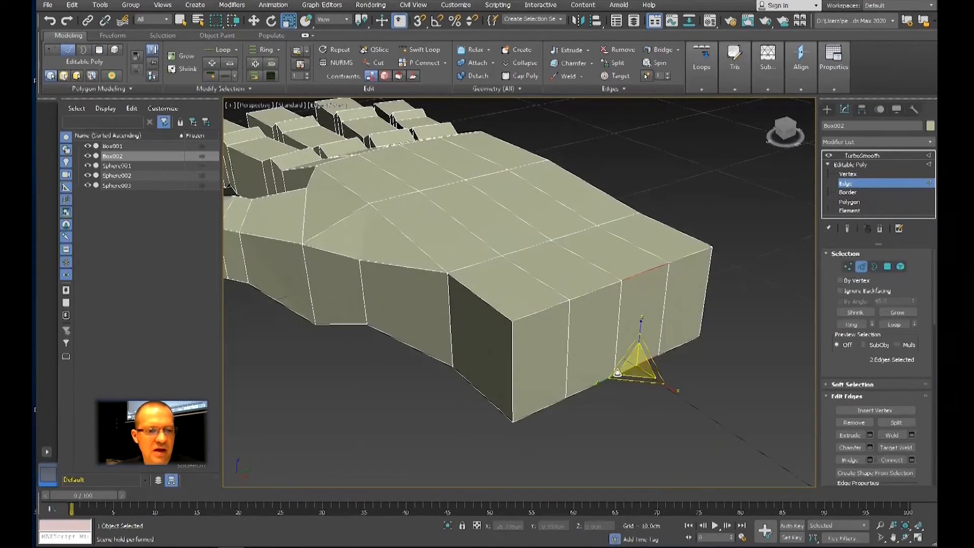
Step: Try collapsing the two selected wrist edges, and undo the collapse
{"action": "right_click", "coordinate": [638, 323]}
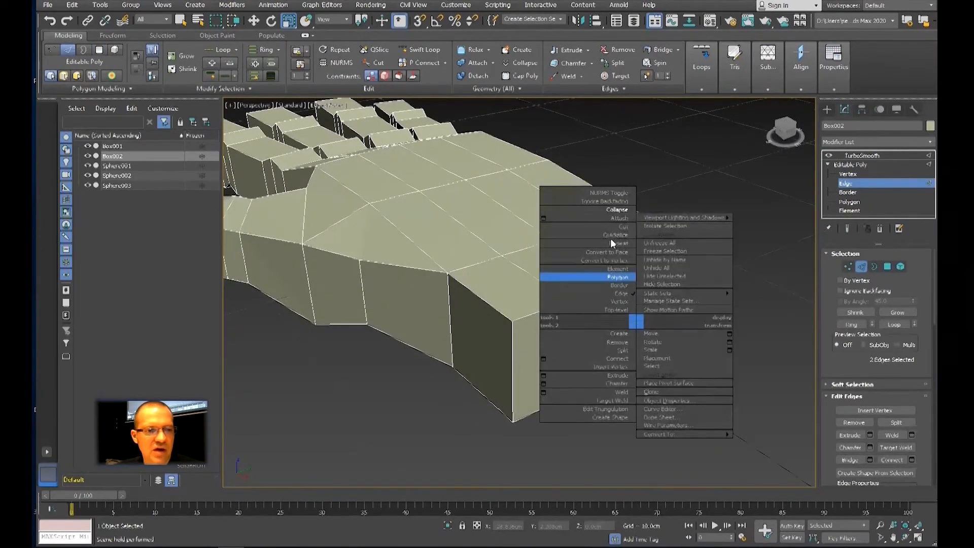
{"action": "left_click", "coordinate": [617, 210]}
{"action": "middle_click_drag", "start_coordinate": [715, 363], "coordinate": [716, 376], "text": "alt"}
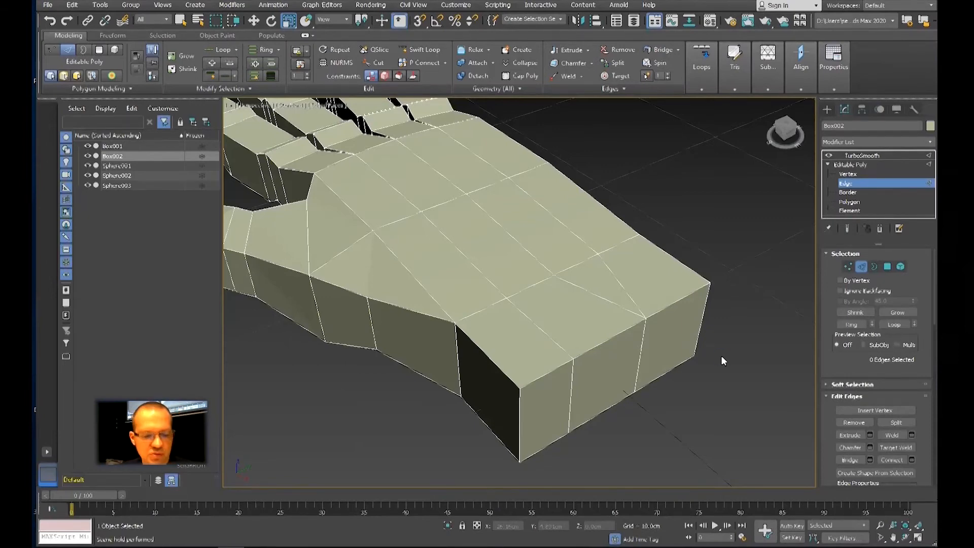
{"action": "key", "text": "ctrl+z"}
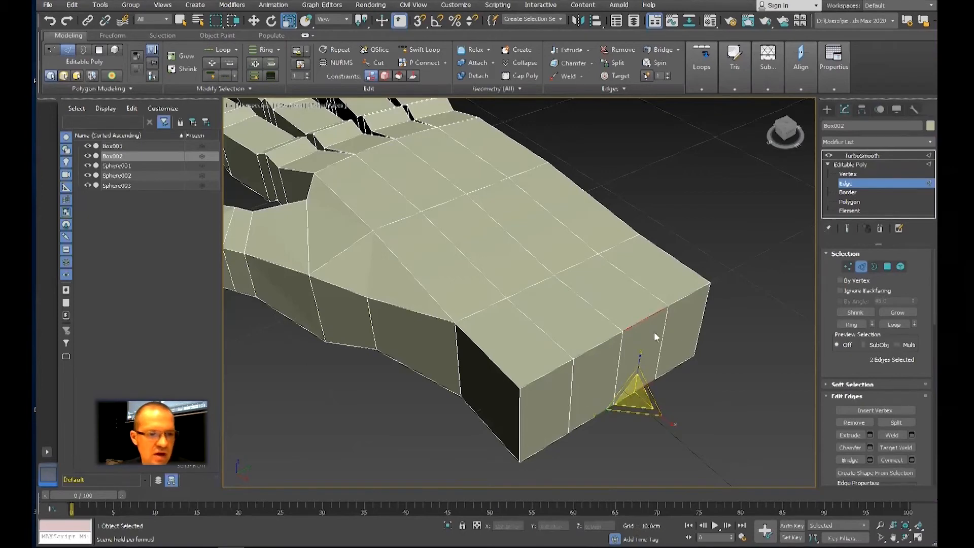
Step: Select the upper and lower edges of the wrist end's two middle polygons and collapse them into single points
{"action": "left_click", "coordinate": [639, 323]}
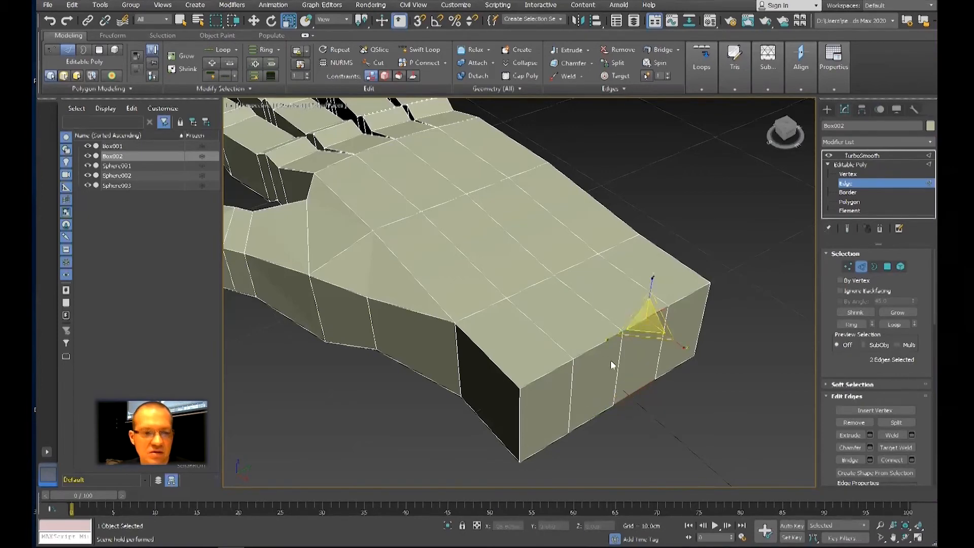
{"action": "left_click", "coordinate": [602, 342], "text": "ctrl"}
{"action": "left_click", "coordinate": [592, 418], "text": "ctrl"}
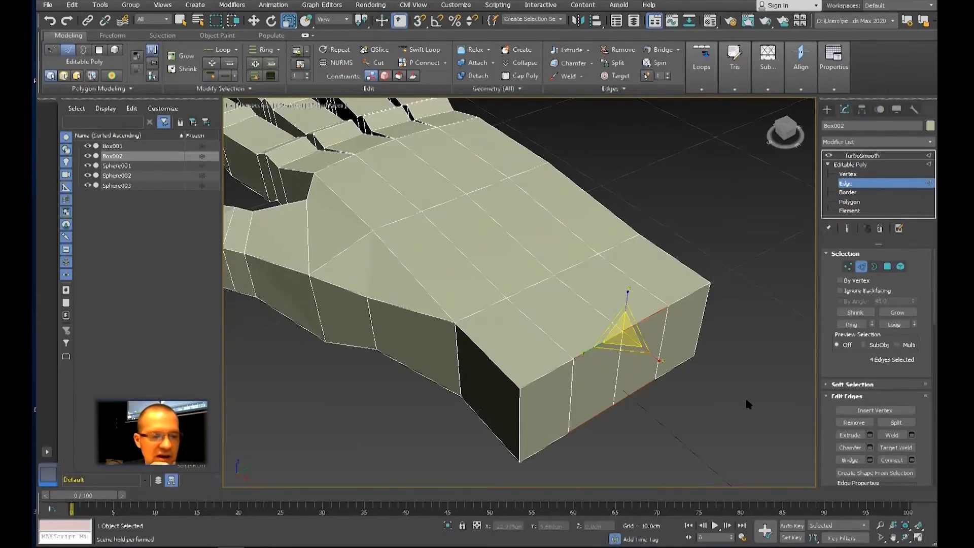
{"action": "right_click", "coordinate": [701, 397]}
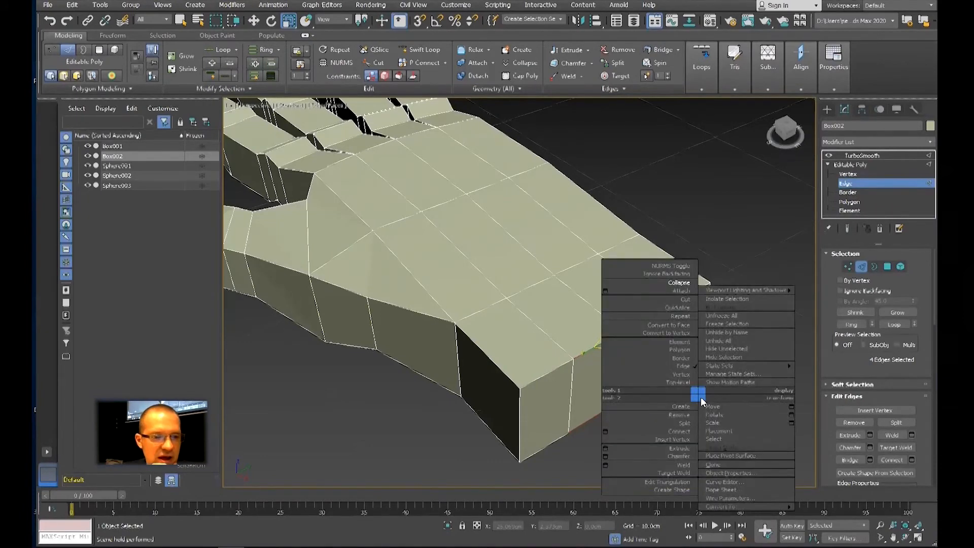
{"action": "left_click", "coordinate": [677, 283]}
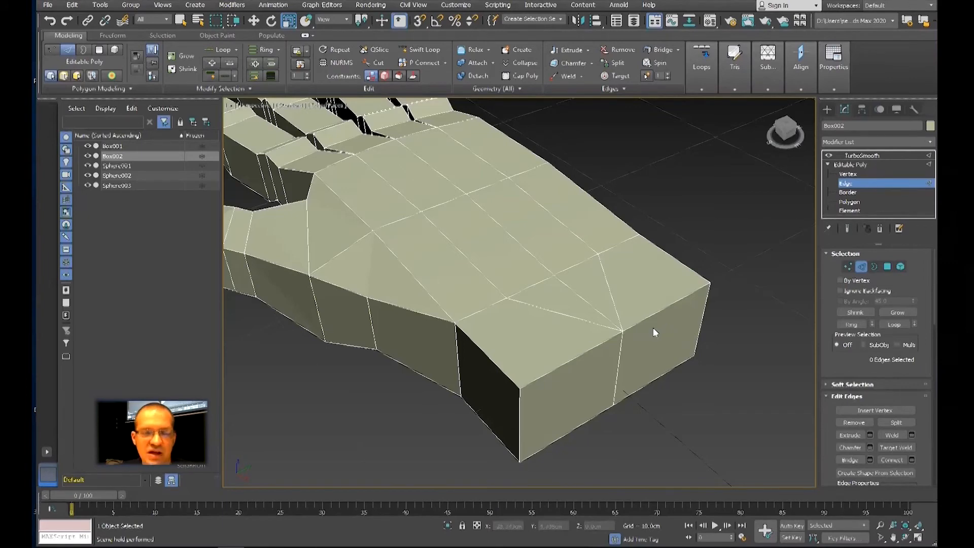
Step: Remove the middle edge on the wrist's top side that runs to the collapsed wrist-end point
{"action": "left_click", "coordinate": [584, 301]}
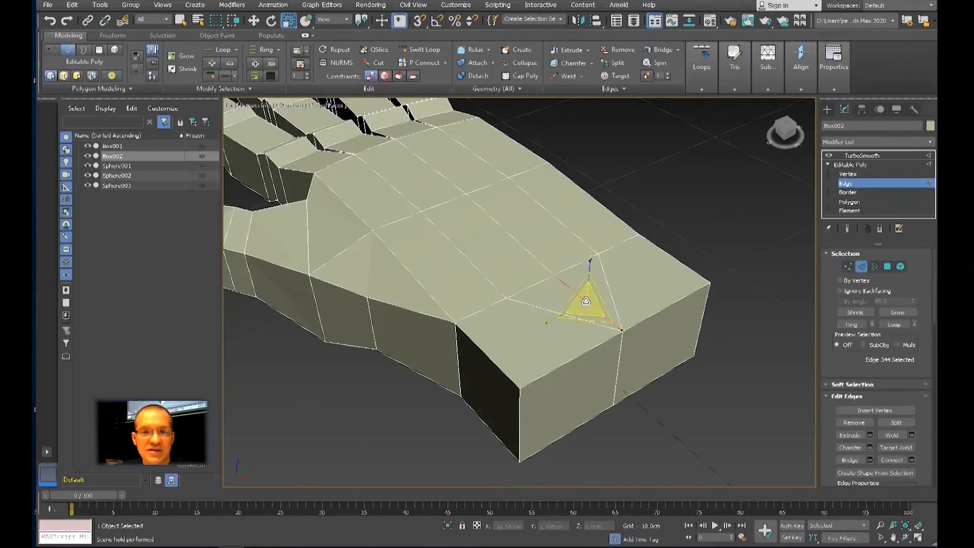
{"action": "scroll", "coordinate": [586, 300], "scroll_direction": "up", "scroll_amount": 2}
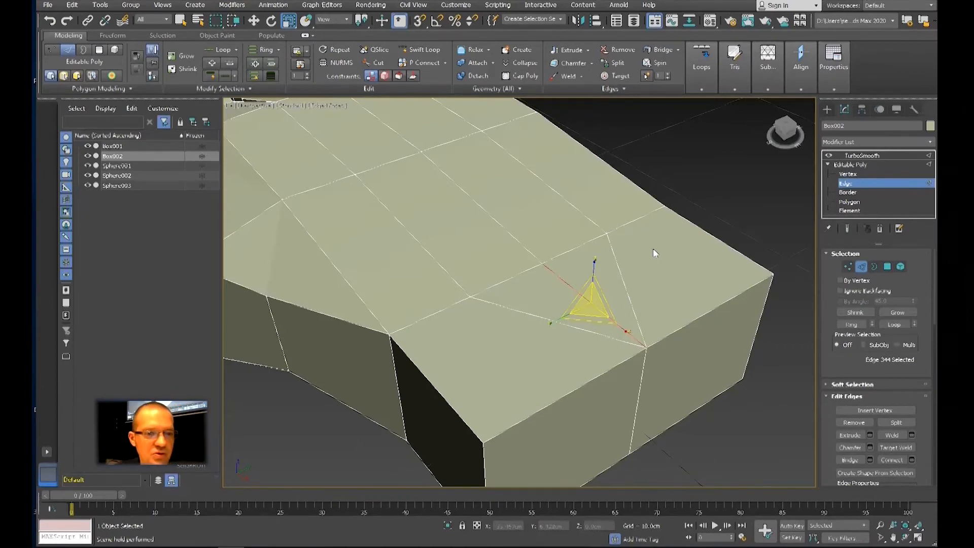
{"action": "right_click", "coordinate": [571, 282]}
{"action": "left_click", "coordinate": [558, 302]}
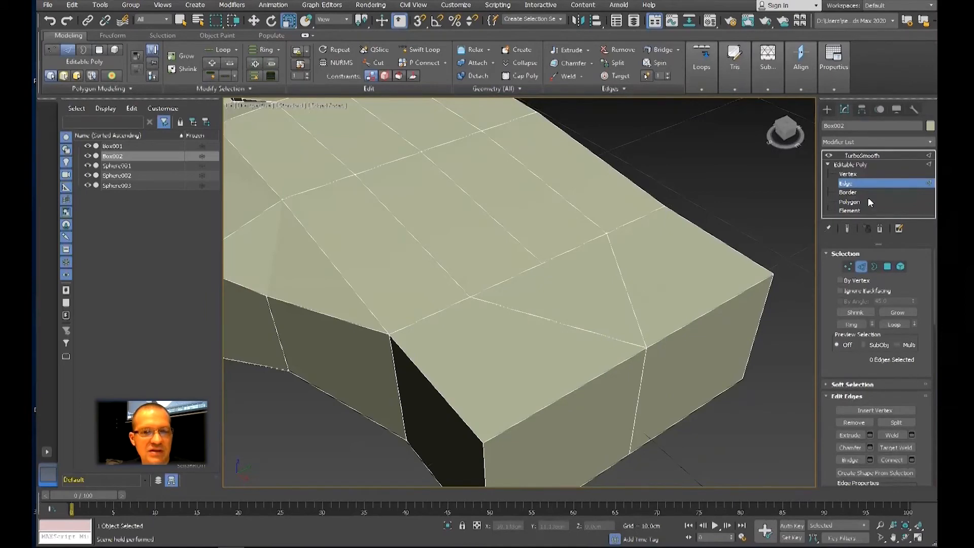
Step: At Vertex level, move the leftover middle vertex on top of the wrist toward the palm
{"action": "left_click", "coordinate": [847, 174]}
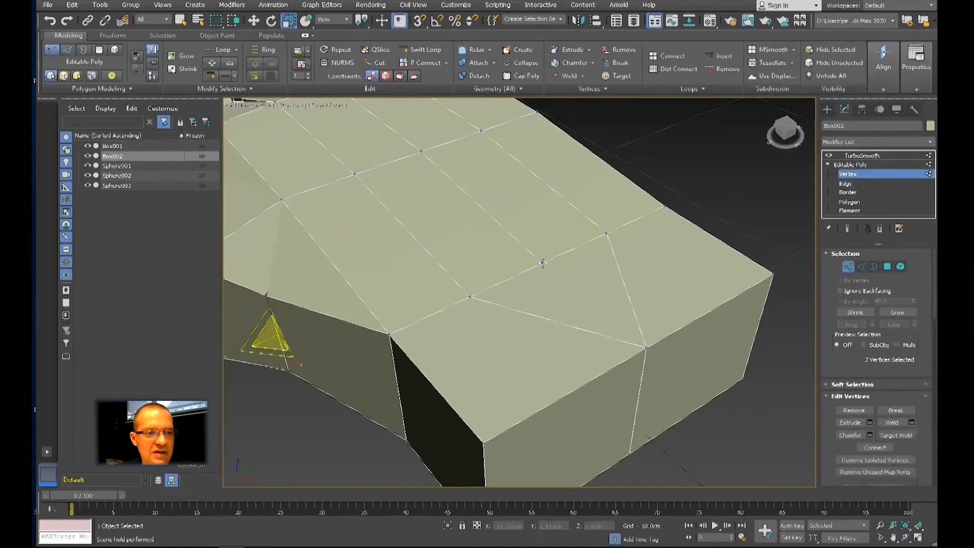
{"action": "left_click", "coordinate": [542, 263]}
{"action": "right_click", "coordinate": [546, 264]}
{"action": "left_click", "coordinate": [588, 279]}
{"action": "left_click_drag", "start_coordinate": [562, 279], "coordinate": [517, 248]}
{"action": "scroll", "coordinate": [544, 266], "scroll_direction": "down", "scroll_amount": 5}
{"action": "mouse_move", "coordinate": [547, 267]}
{"action": "middle_mouse_down", "text": "alt"}
{"action": "mouse_move", "coordinate": [588, 284]}
{"action": "mouse_move", "coordinate": [549, 284]}
{"action": "middle_mouse_up", "text": "alt"}
{"action": "scroll", "coordinate": [550, 284], "scroll_direction": "up", "scroll_amount": 4}
Step: Inspect the wrist with TurboSmooth active and set its iterations to 3
{"action": "left_click", "coordinate": [859, 165]}
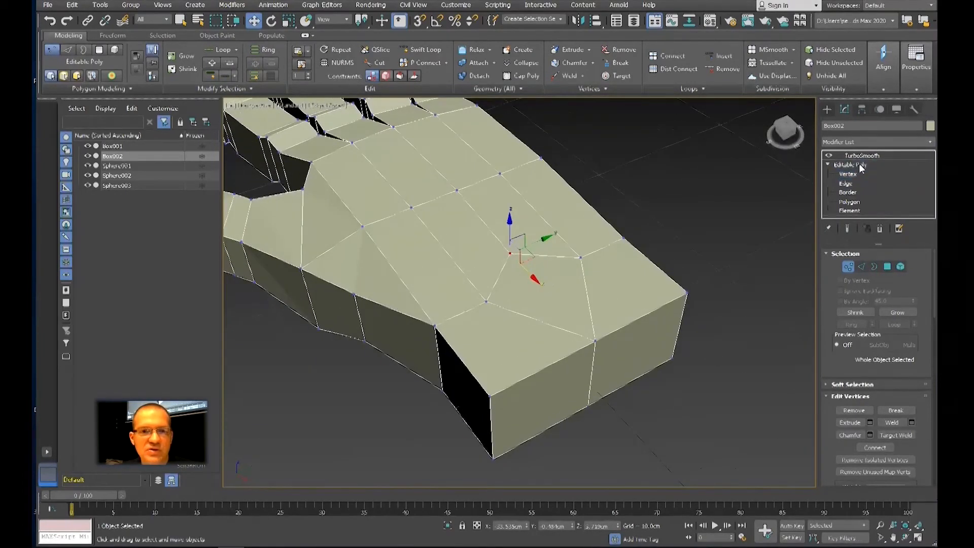
{"action": "left_click", "coordinate": [863, 155]}
{"action": "middle_click_drag", "start_coordinate": [723, 259], "coordinate": [622, 320], "text": "alt"}
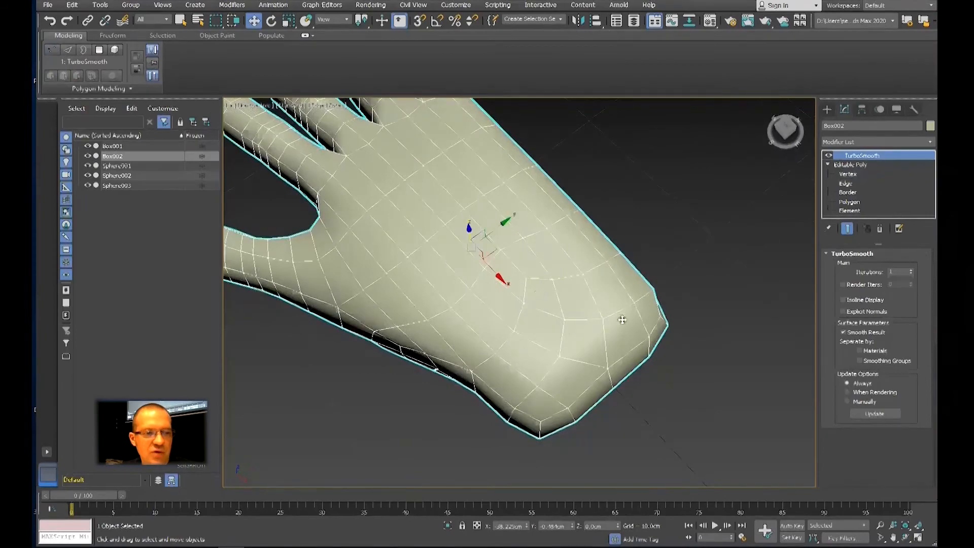
{"action": "middle_click_drag", "start_coordinate": [759, 350], "coordinate": [655, 329], "text": "alt"}
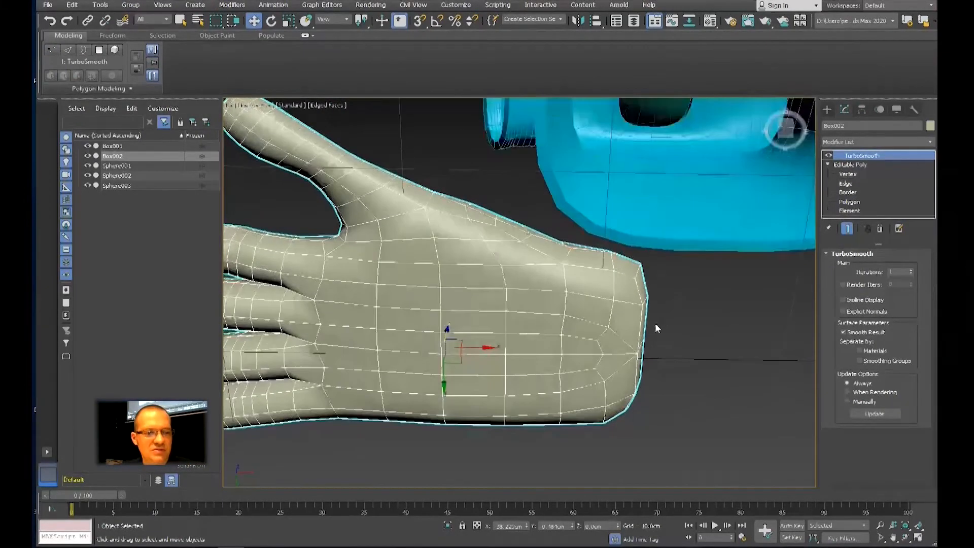
{"action": "scroll", "coordinate": [655, 329], "scroll_direction": "up", "scroll_amount": 2}
{"action": "middle_click_drag", "start_coordinate": [646, 365], "coordinate": [652, 246], "text": "alt"}
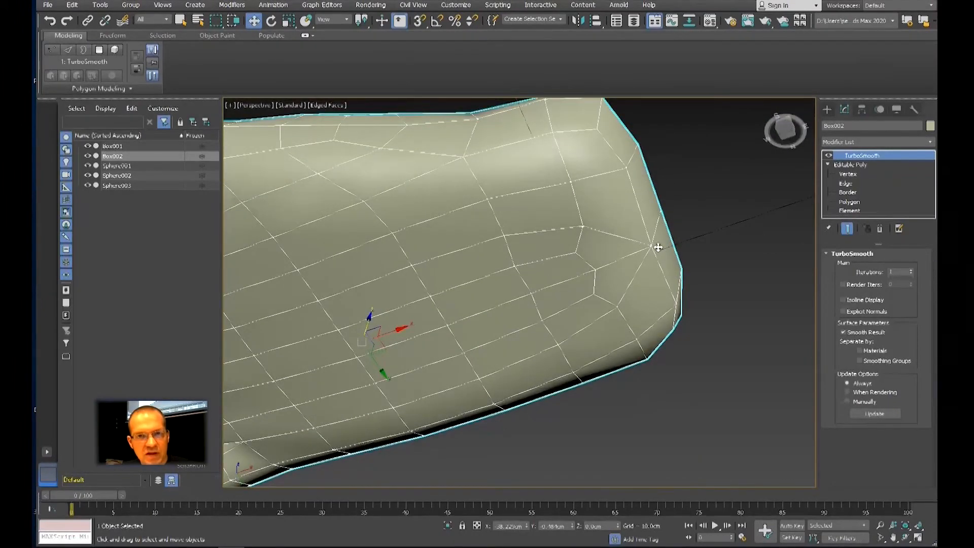
{"action": "left_click", "coordinate": [912, 270]}
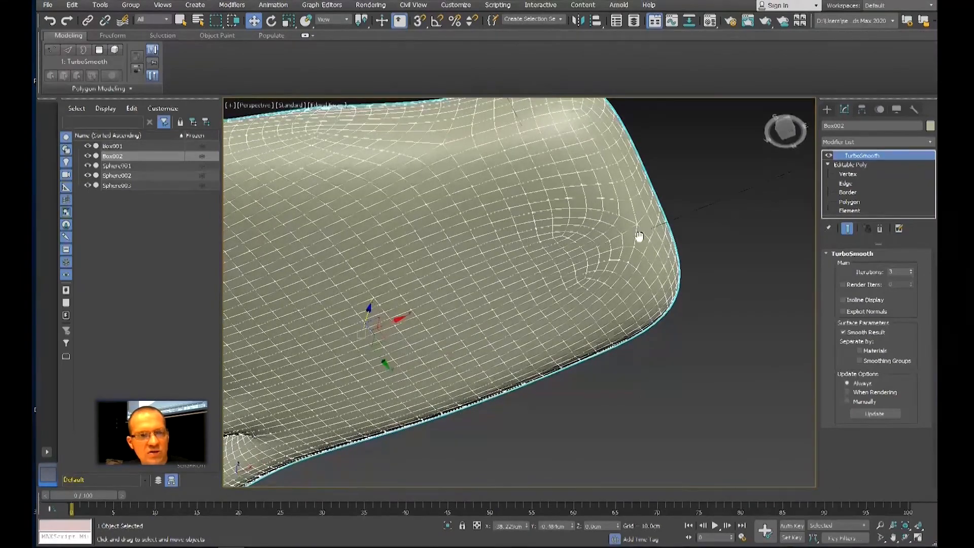
{"action": "middle_click_drag", "start_coordinate": [639, 234], "coordinate": [639, 274], "text": "alt"}
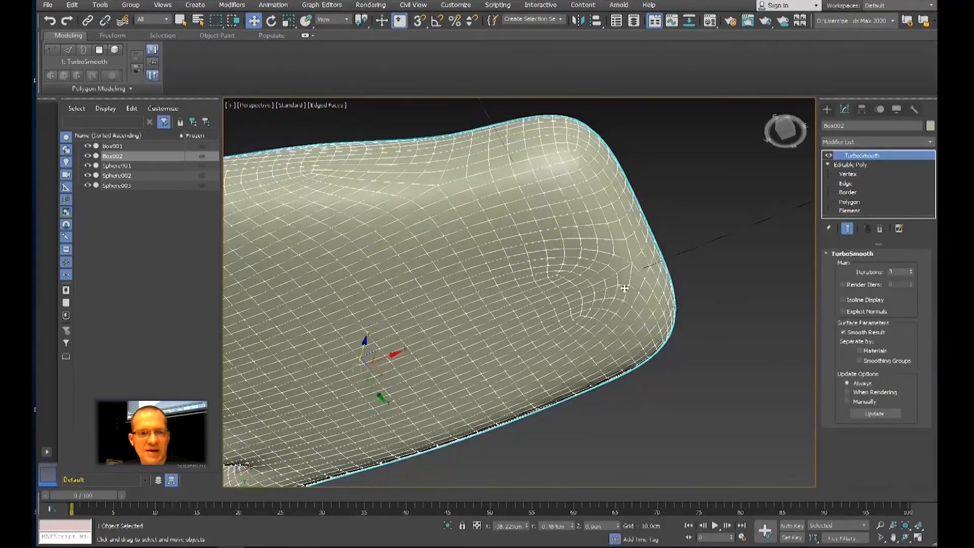
{"action": "middle_click_drag", "start_coordinate": [616, 282], "coordinate": [591, 298], "text": "alt"}
{"action": "scroll", "coordinate": [590, 321], "scroll_direction": "up", "scroll_amount": 3}
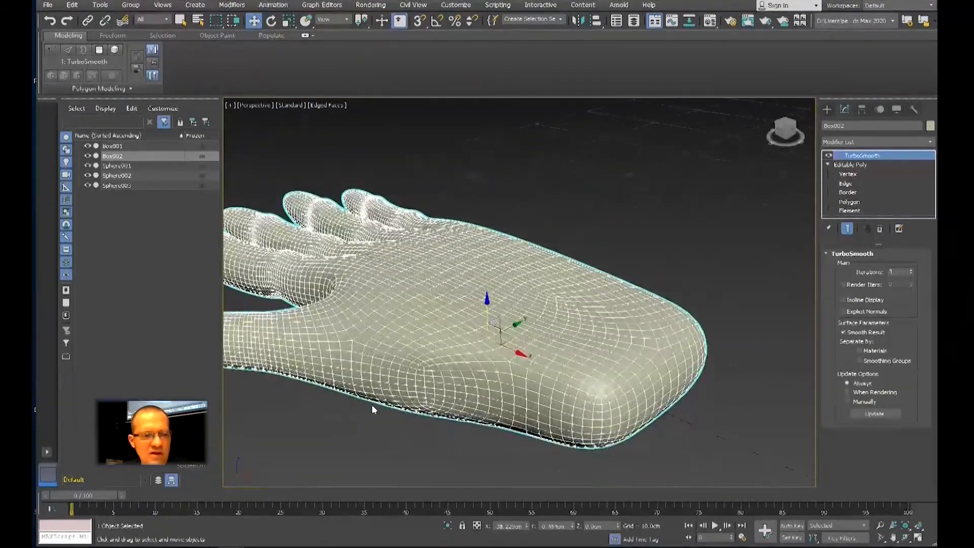
Step: Remove the matching middle edge on the wrist's underside and move its leftover vertex toward the palm
{"action": "left_click", "coordinate": [848, 174]}
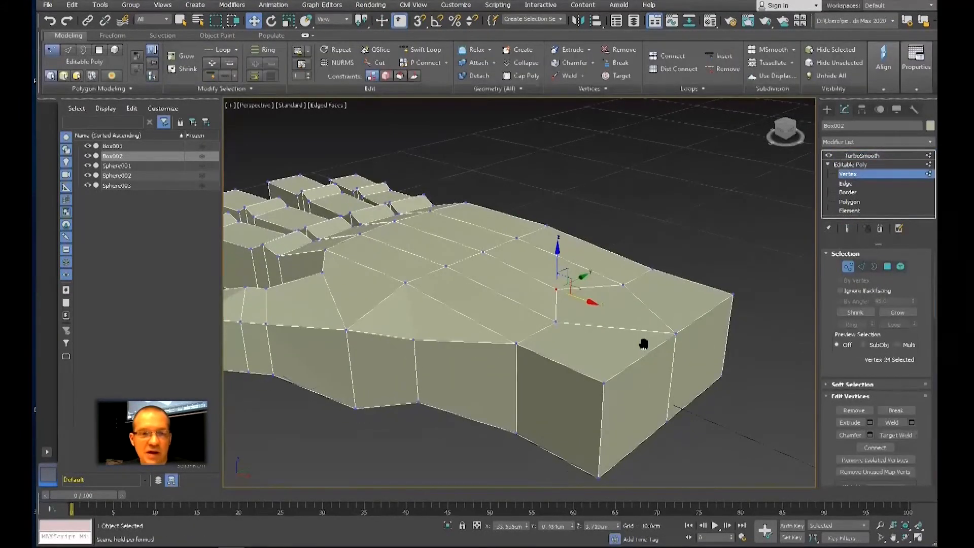
{"action": "middle_click_drag", "start_coordinate": [645, 342], "coordinate": [663, 250], "text": "alt"}
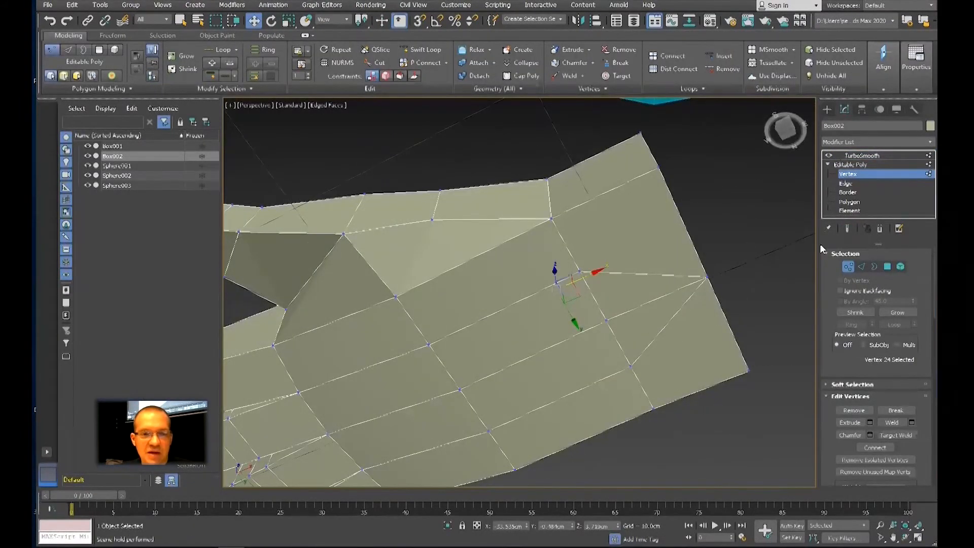
{"action": "left_click", "coordinate": [845, 183]}
{"action": "left_click", "coordinate": [667, 296]}
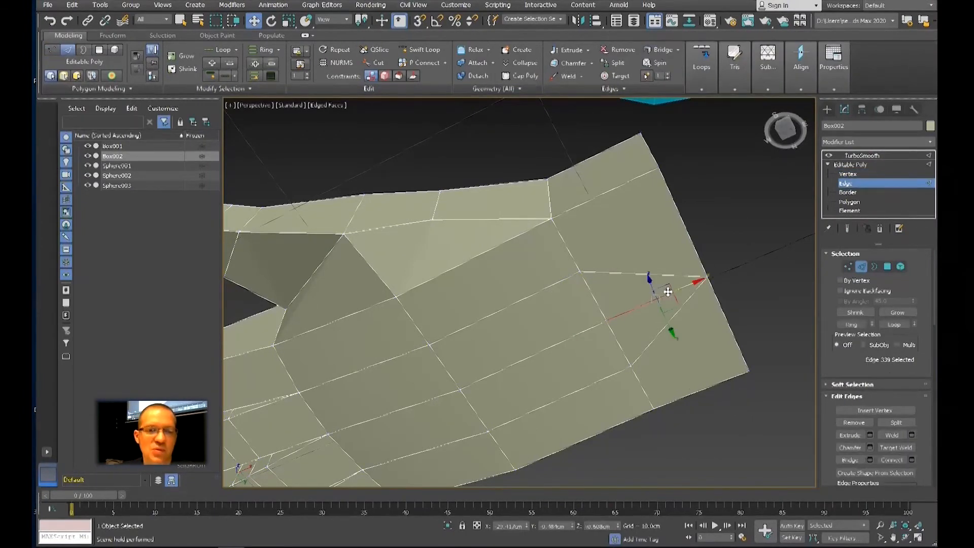
{"action": "right_click", "coordinate": [701, 293]}
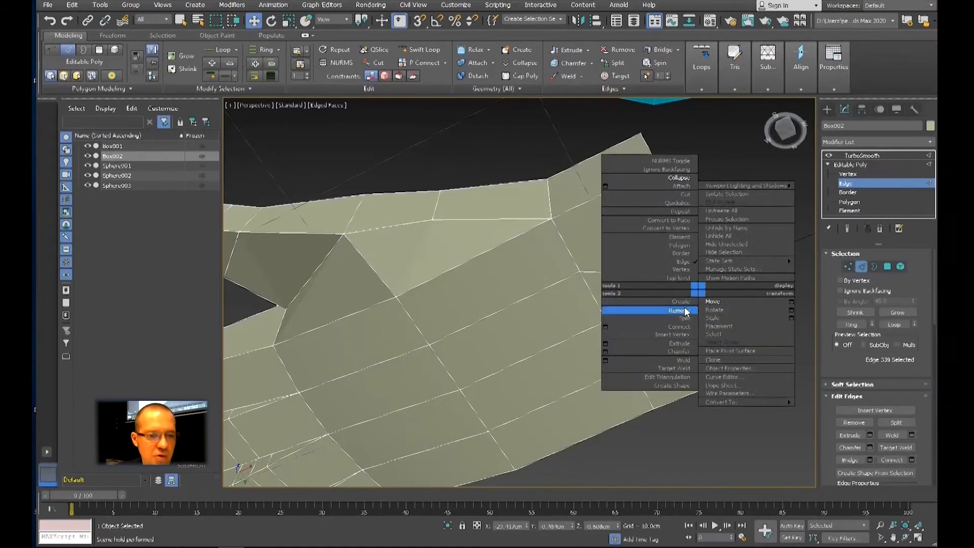
{"action": "left_click", "coordinate": [686, 310]}
{"action": "left_click", "coordinate": [847, 174]}
{"action": "left_click", "coordinate": [606, 317]}
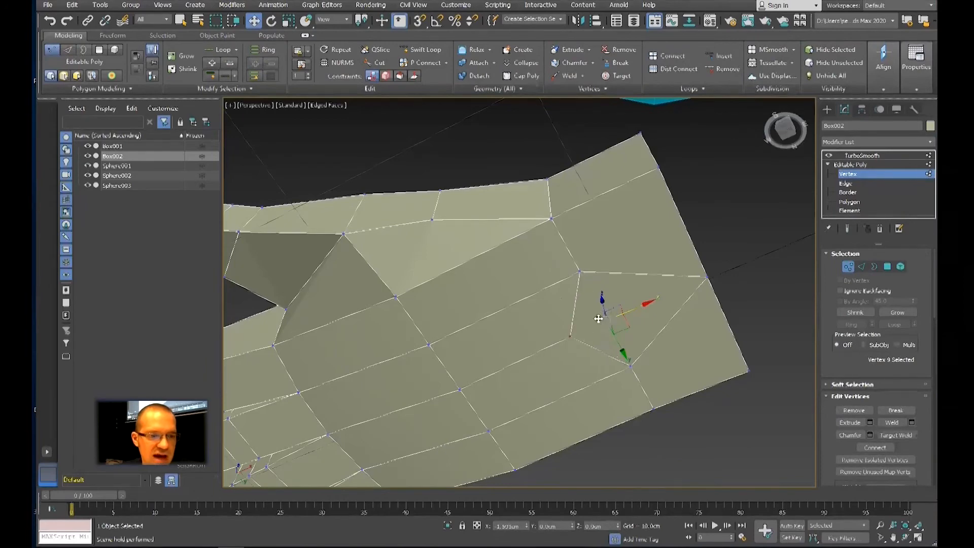
Step: Select the upper and lower middle vertices of the wrist end and scale them apart vertically to round it
{"action": "scroll", "coordinate": [602, 317], "scroll_direction": "down", "scroll_amount": 8}
{"action": "mouse_move", "coordinate": [601, 318]}
{"action": "middle_mouse_down", "text": "alt"}
{"action": "mouse_move", "coordinate": [637, 413]}
{"action": "mouse_move", "coordinate": [595, 363]}
{"action": "mouse_move", "coordinate": [601, 299]}
{"action": "middle_mouse_up", "text": "alt"}
{"action": "scroll", "coordinate": [595, 363], "scroll_direction": "up", "scroll_amount": 2}
{"action": "left_click", "coordinate": [600, 287]}
{"action": "left_click", "coordinate": [598, 358], "text": "ctrl"}
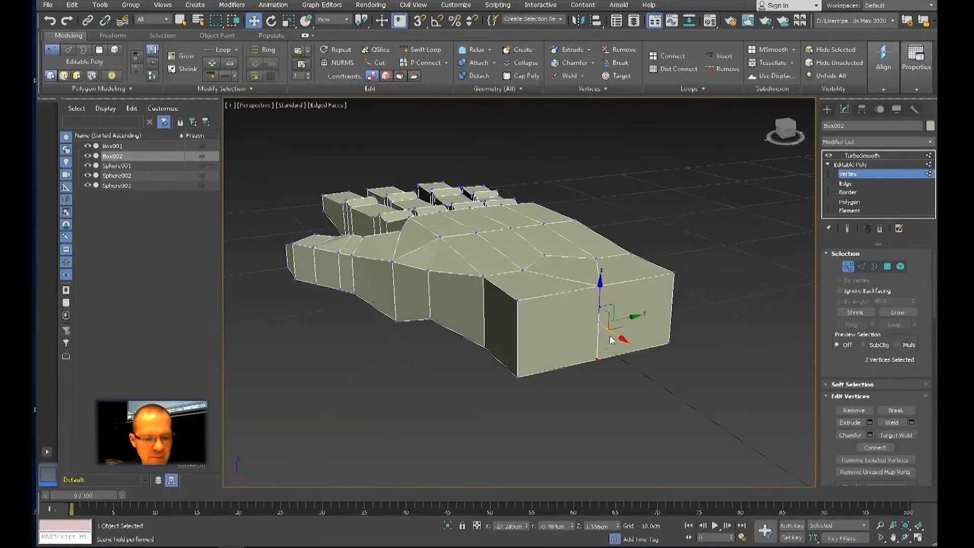
{"action": "key", "text": "r"}
{"action": "left_click_drag", "start_coordinate": [601, 276], "coordinate": [637, 259]}
Step: At Polygon level, select the two wrist end polygons and extrude them outward into a forearm segment
{"action": "left_click", "coordinate": [850, 202]}
{"action": "left_click", "coordinate": [563, 325]}
{"action": "left_click", "coordinate": [631, 324], "text": "ctrl"}
{"action": "key", "text": "shift+e"}
{"action": "left_click_drag", "start_coordinate": [631, 324], "coordinate": [628, 267]}
{"action": "scroll", "coordinate": [628, 268], "scroll_direction": "down", "scroll_amount": 5}
{"action": "middle_click_drag", "start_coordinate": [628, 272], "coordinate": [628, 317], "text": "alt"}
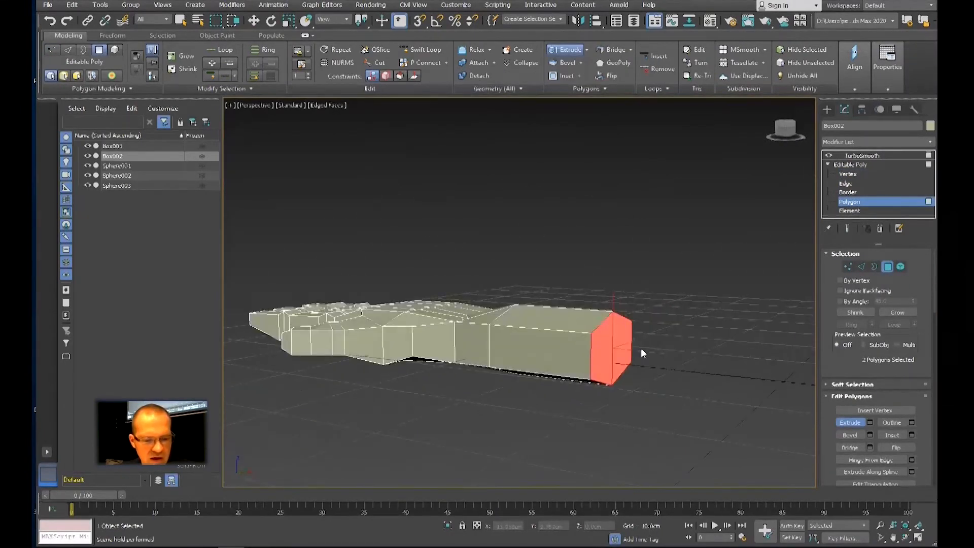
Step: Scale up the two end polygons of the first forearm segment vertically to thicken the arm
{"action": "key", "text": "r"}
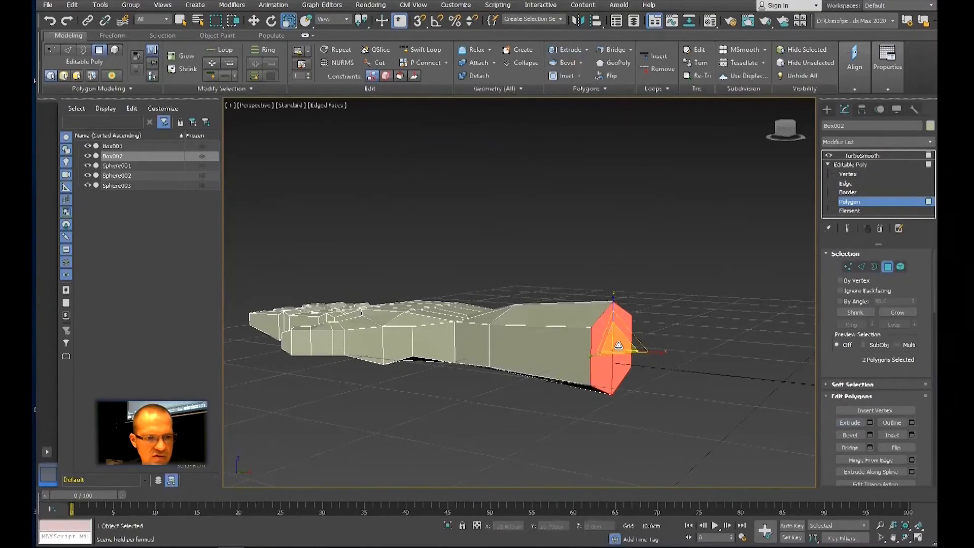
{"action": "key", "text": "w"}
{"action": "middle_click_drag", "start_coordinate": [614, 336], "coordinate": [635, 358], "text": "alt"}
{"action": "key", "text": "r"}
{"action": "scroll", "coordinate": [615, 352], "scroll_direction": "down", "scroll_amount": 3}
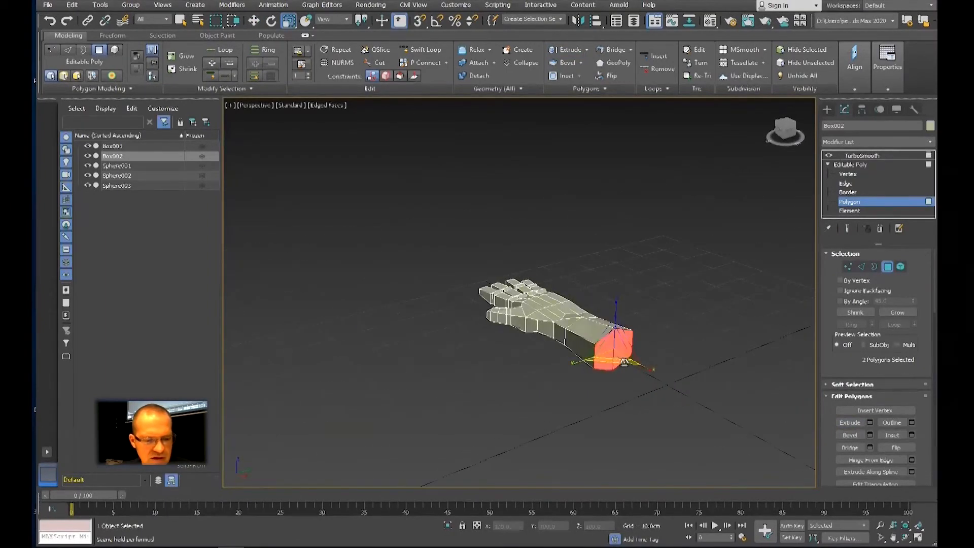
Step: Extrude the two end polygons again into a longer forearm segment and scale up its end
{"action": "key", "text": "shift+e"}
{"action": "left_click_drag", "start_coordinate": [615, 345], "coordinate": [603, 286]}
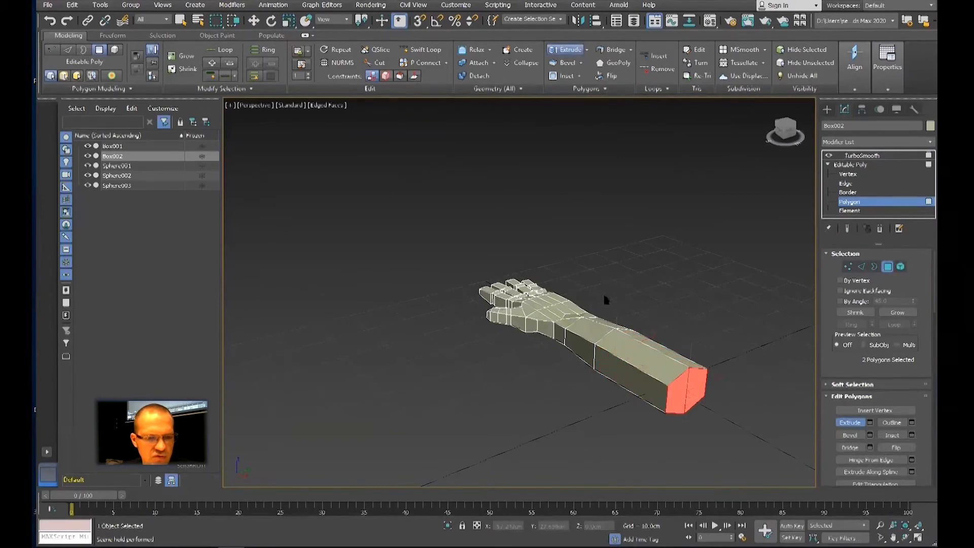
{"action": "key", "text": "r"}
{"action": "left_click_drag", "start_coordinate": [689, 391], "coordinate": [684, 374]}
Step: Examine the shape of the hand and forearm with TurboSmooth active and edged faces hidden
{"action": "middle_click_drag", "start_coordinate": [695, 382], "coordinate": [732, 351], "text": "alt"}
{"action": "scroll", "coordinate": [580, 350], "scroll_direction": "up", "scroll_amount": 3}
{"action": "middle_click_drag", "start_coordinate": [580, 350], "coordinate": [521, 289], "text": "alt"}
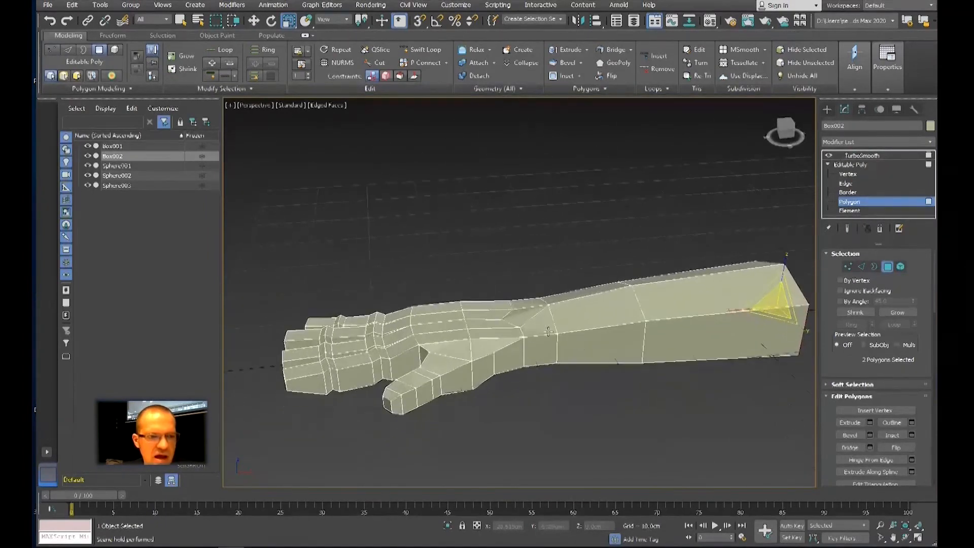
{"action": "scroll", "coordinate": [521, 289], "scroll_direction": "up", "scroll_amount": 3}
{"action": "left_click", "coordinate": [846, 165]}
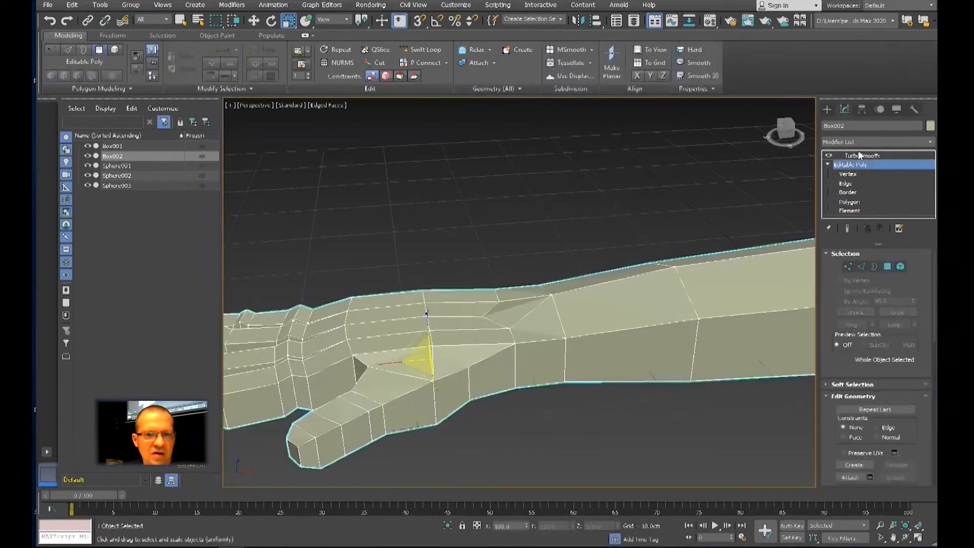
{"action": "left_click", "coordinate": [860, 156]}
{"action": "key", "text": "F4"}
{"action": "scroll", "coordinate": [584, 418], "scroll_direction": "down", "scroll_amount": 3}
{"action": "scroll", "coordinate": [585, 419], "scroll_direction": "down", "scroll_amount": 4}
{"action": "middle_click_drag", "start_coordinate": [585, 419], "coordinate": [565, 367], "text": "alt"}
{"action": "scroll", "coordinate": [602, 430], "scroll_direction": "up", "scroll_amount": 3}
{"action": "scroll", "coordinate": [565, 367], "scroll_direction": "up", "scroll_amount": 3}
{"action": "middle_click_drag", "start_coordinate": [635, 361], "coordinate": [617, 360]}
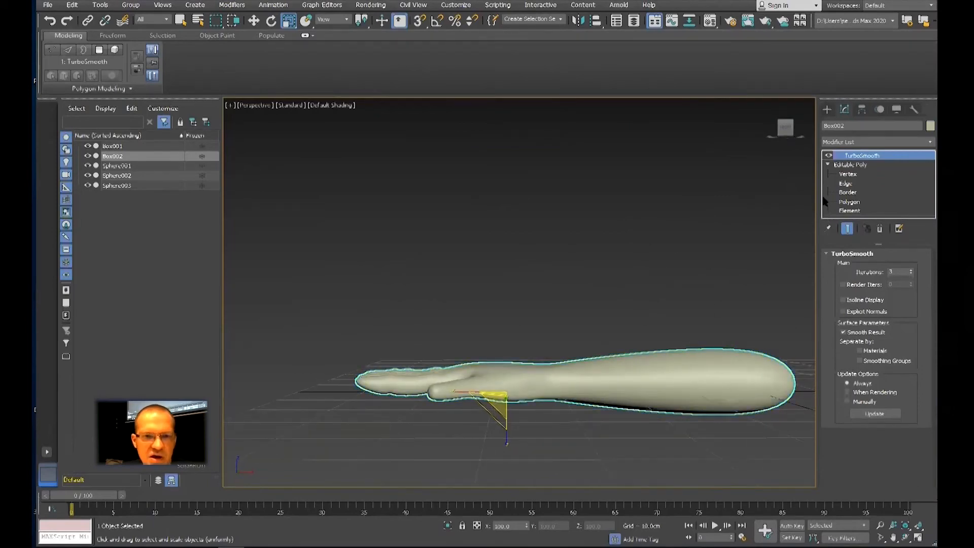
Step: At Vertex level in the Front view, select all forearm vertices behind the wrist and move them down slightly
{"action": "left_click", "coordinate": [846, 174]}
{"action": "key", "text": "f"}
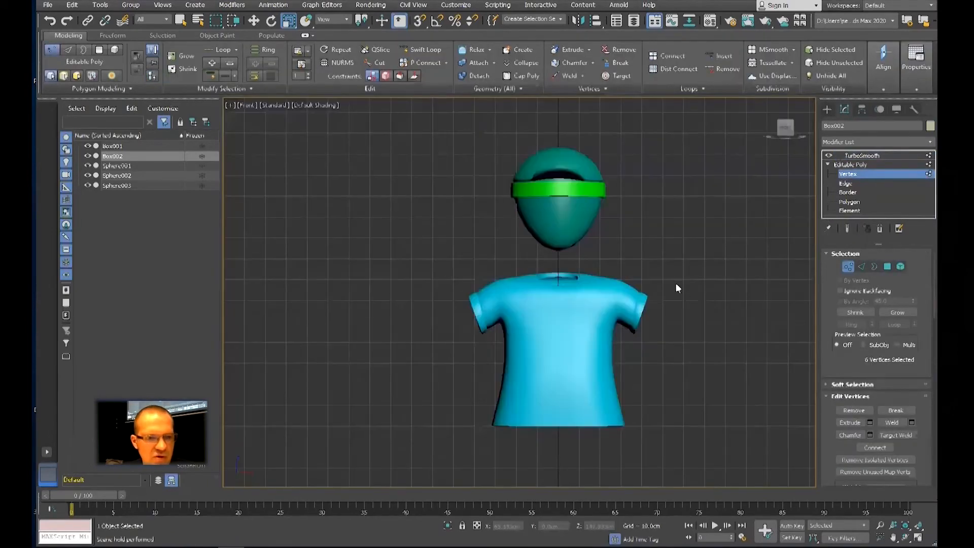
{"action": "key", "text": "z"}
{"action": "scroll", "coordinate": [628, 294], "scroll_direction": "up", "scroll_amount": 2}
{"action": "middle_click_drag", "start_coordinate": [628, 293], "coordinate": [580, 254]}
{"action": "left_click_drag", "start_coordinate": [764, 229], "coordinate": [558, 360]}
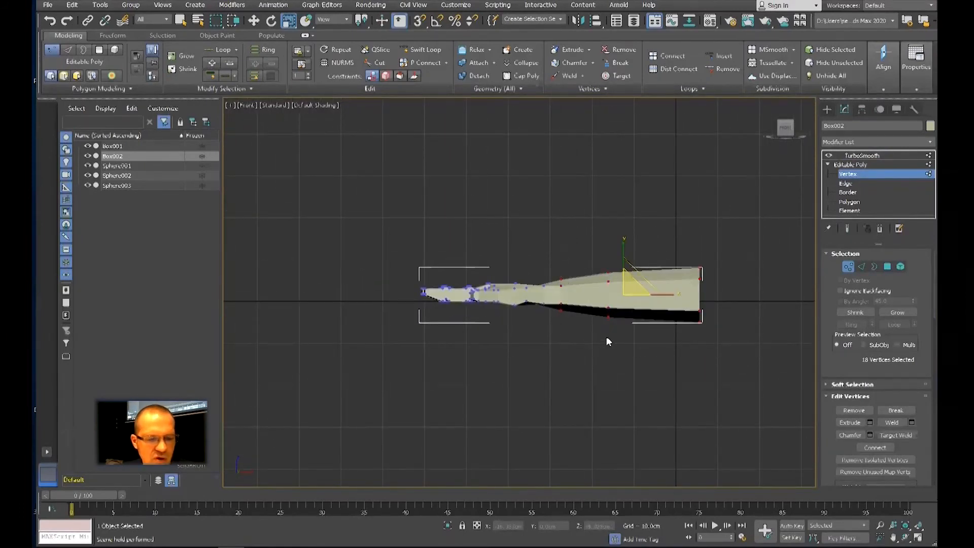
{"action": "key", "text": "w"}
{"action": "left_click_drag", "start_coordinate": [623, 257], "coordinate": [656, 275]}
{"action": "key", "text": "e"}
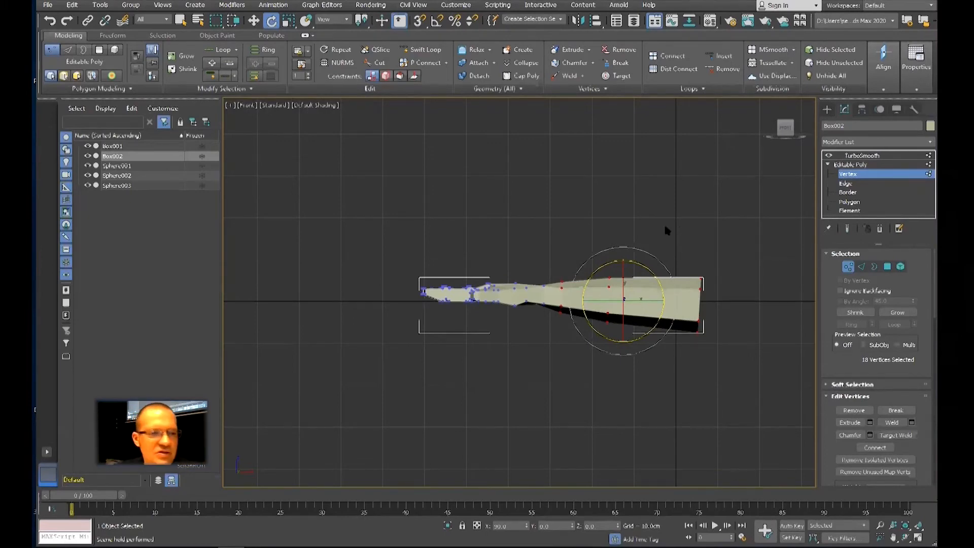
{"action": "key", "text": "w"}
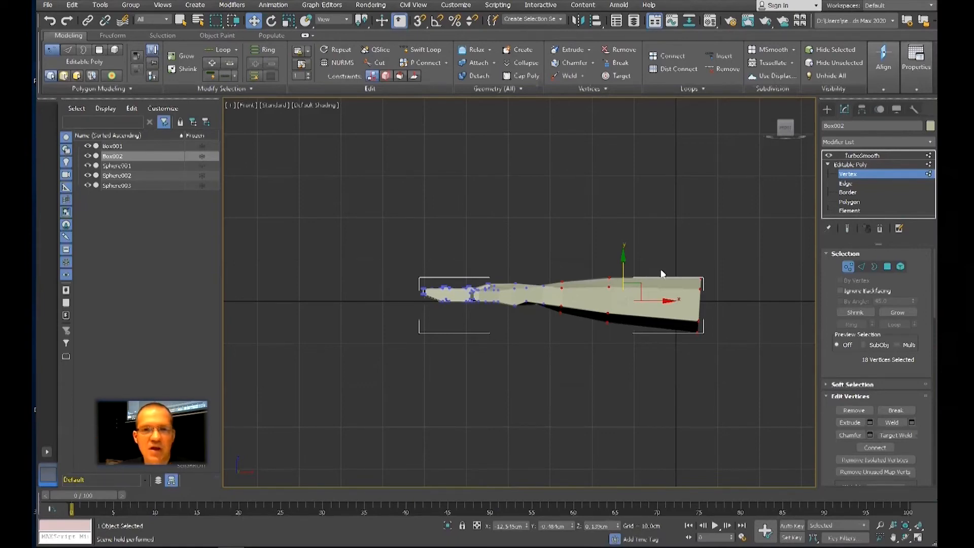
Step: In the Perspective view, shift the selected forearm vertices sideways along the Y axis and show edged faces
{"action": "middle_click_drag", "start_coordinate": [665, 264], "coordinate": [696, 316], "text": "alt"}
{"action": "key", "text": "p"}
{"action": "middle_click_drag", "start_coordinate": [647, 296], "coordinate": [718, 290], "text": "alt"}
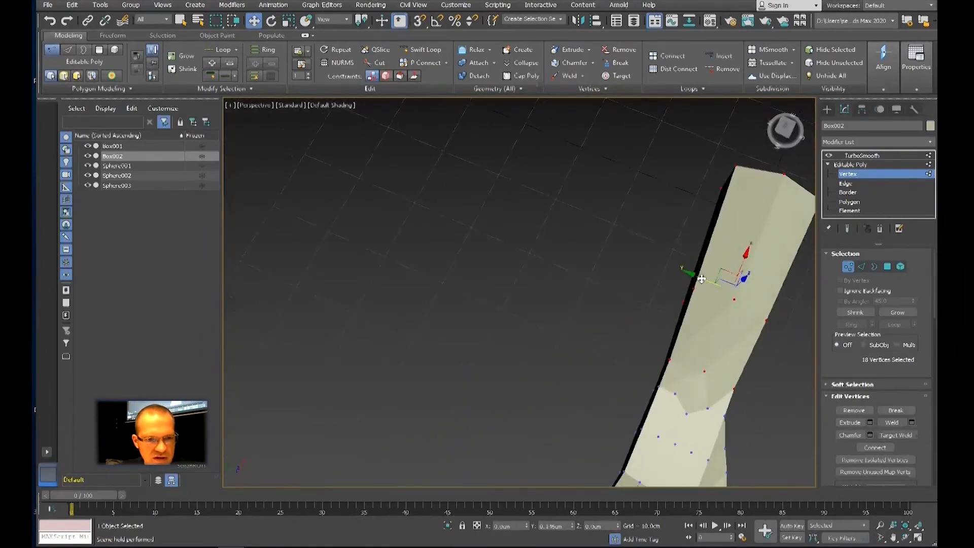
{"action": "scroll", "coordinate": [718, 288], "scroll_direction": "down", "scroll_amount": 6}
{"action": "scroll", "coordinate": [719, 287], "scroll_direction": "up", "scroll_amount": 3}
{"action": "middle_click_drag", "start_coordinate": [719, 288], "coordinate": [768, 282], "text": "alt"}
{"action": "left_click", "coordinate": [737, 287]}
{"action": "key", "text": "ctrl+z"}
{"action": "middle_click_drag", "start_coordinate": [768, 274], "coordinate": [790, 279], "text": "alt"}
{"action": "left_click_drag", "start_coordinate": [782, 265], "coordinate": [681, 288]}
{"action": "key", "text": "F4"}
{"action": "middle_click_drag", "start_coordinate": [680, 288], "coordinate": [622, 242], "text": "alt"}
Step: Select the ring of vertices where the forearm meets the wrist and move it toward the hand
{"action": "left_click", "coordinate": [628, 257]}
{"action": "middle_click_drag", "start_coordinate": [631, 280], "coordinate": [617, 237]}
{"action": "left_click_drag", "start_coordinate": [617, 237], "coordinate": [699, 461]}
{"action": "left_click_drag", "start_coordinate": [678, 314], "coordinate": [643, 315]}
{"action": "middle_click_drag", "start_coordinate": [649, 330], "coordinate": [612, 319]}
{"action": "scroll", "coordinate": [612, 319], "scroll_direction": "down", "scroll_amount": 2}
Step: Insert an edge loop with Swift Loop on the forearm, just behind the wrist ring
{"action": "left_click", "coordinate": [420, 49]}
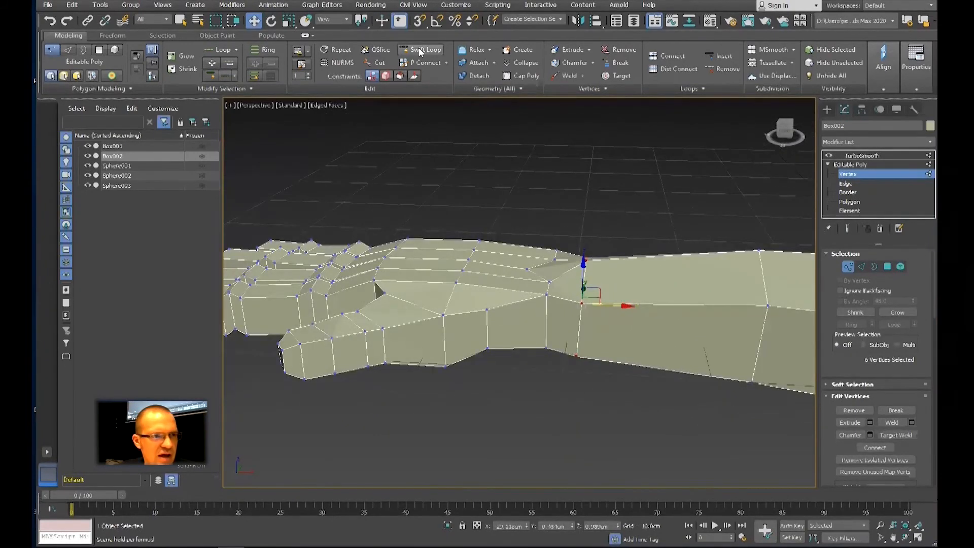
{"action": "left_click", "coordinate": [591, 302]}
{"action": "right_click", "coordinate": [591, 302]}
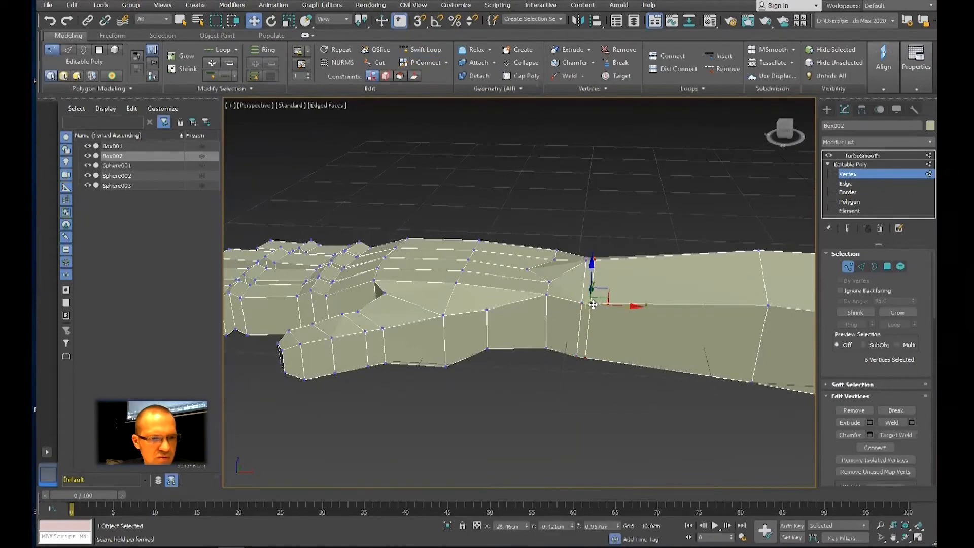
Step: Compare the TurboSmooth result with the unsmoothed cage around the wrist and forearm, with edged faces hidden
{"action": "scroll", "coordinate": [610, 309], "scroll_direction": "up", "scroll_amount": 3}
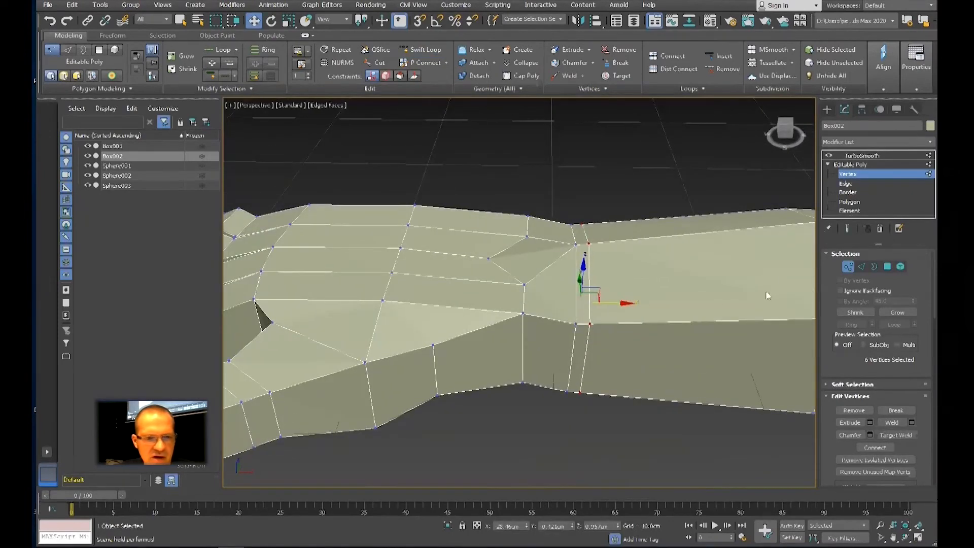
{"action": "left_click", "coordinate": [857, 164]}
{"action": "left_click", "coordinate": [861, 155]}
{"action": "scroll", "coordinate": [640, 275], "scroll_direction": "down", "scroll_amount": 8}
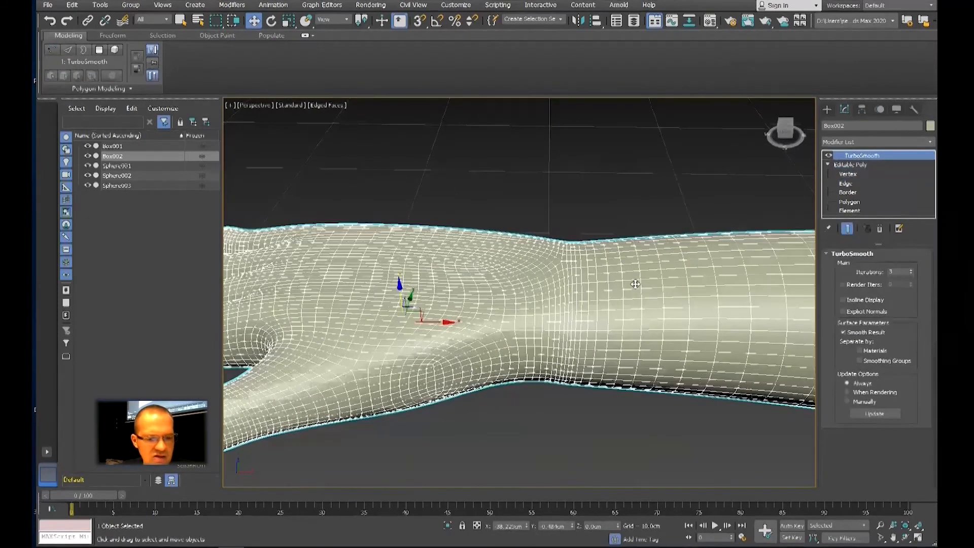
{"action": "key", "text": "F4"}
{"action": "middle_click_drag", "start_coordinate": [624, 307], "coordinate": [647, 286], "text": "alt"}
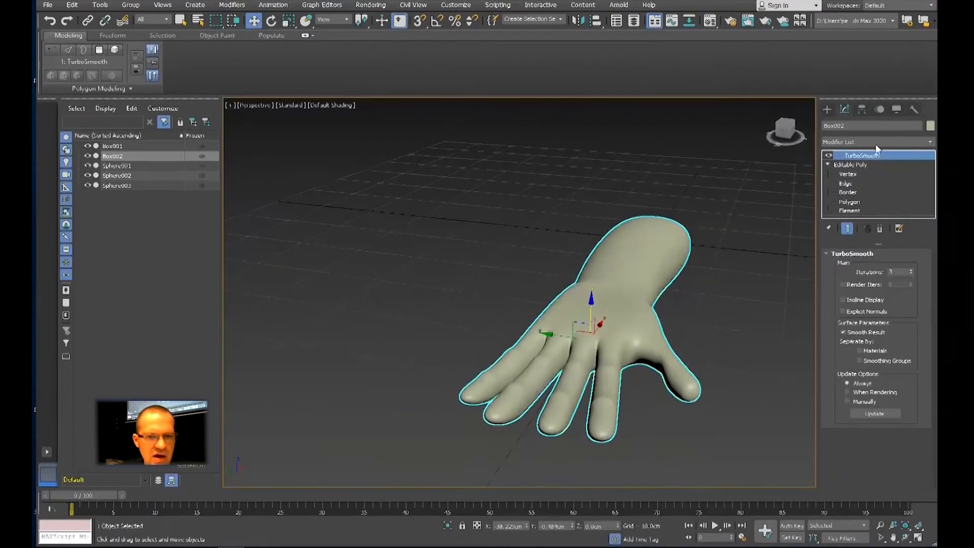
{"action": "left_click", "coordinate": [848, 173]}
{"action": "middle_click_drag", "start_coordinate": [659, 358], "coordinate": [685, 318], "text": "alt"}
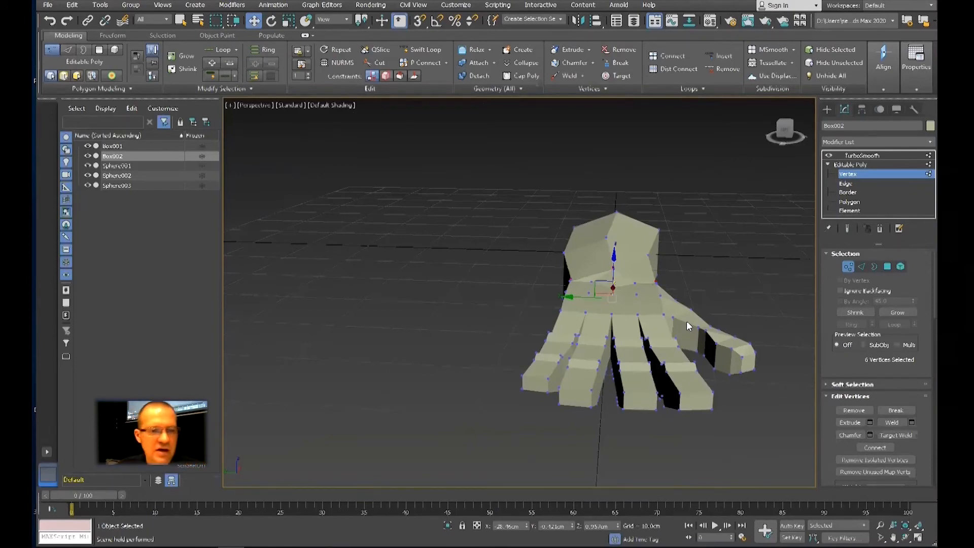
{"action": "middle_click_drag", "start_coordinate": [680, 318], "coordinate": [632, 348], "text": "alt"}
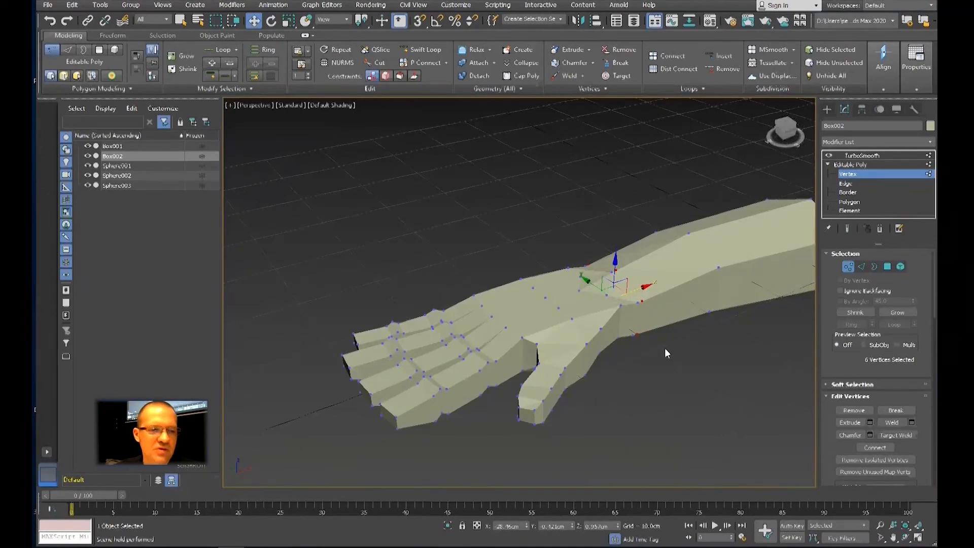
{"action": "middle_click_drag", "start_coordinate": [662, 348], "coordinate": [627, 353], "text": "alt"}
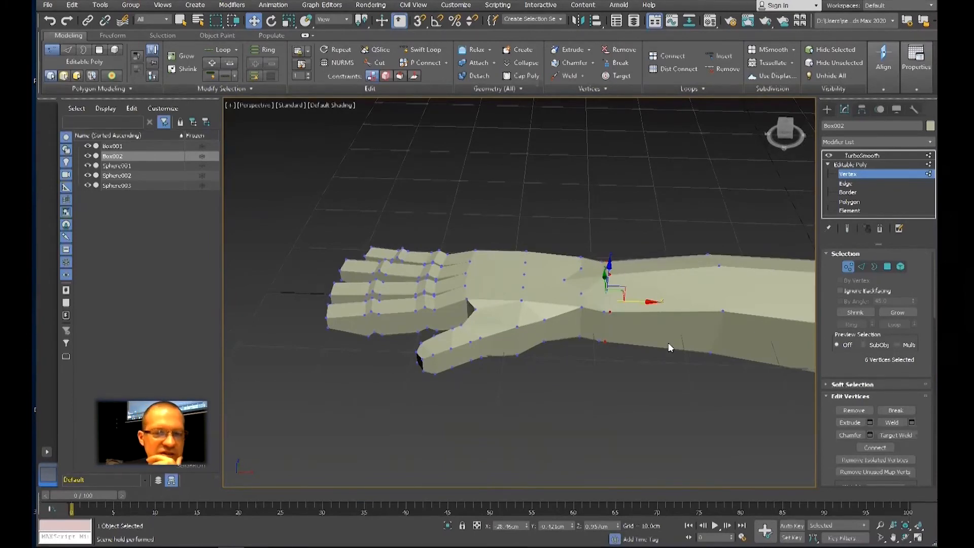
Step: Delete the TurboSmooth modifier from the arm and show edged faces on the base mesh
{"action": "left_click", "coordinate": [854, 165]}
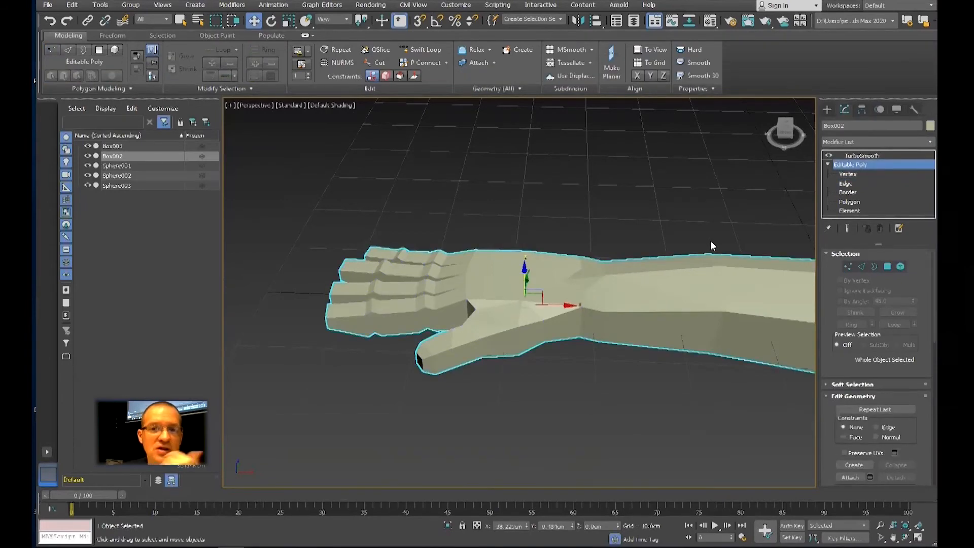
{"action": "left_click", "coordinate": [863, 156]}
{"action": "right_click", "coordinate": [864, 155]}
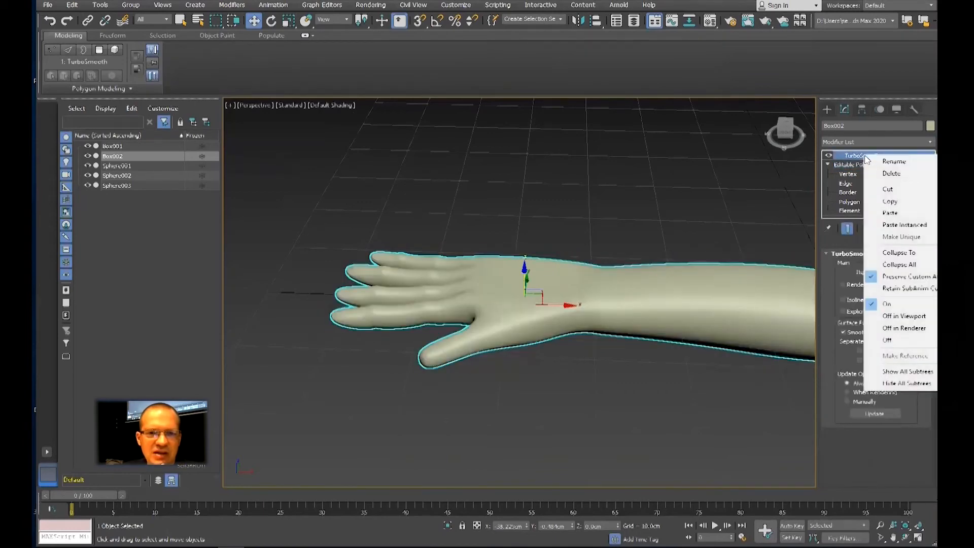
{"action": "left_click", "coordinate": [889, 174]}
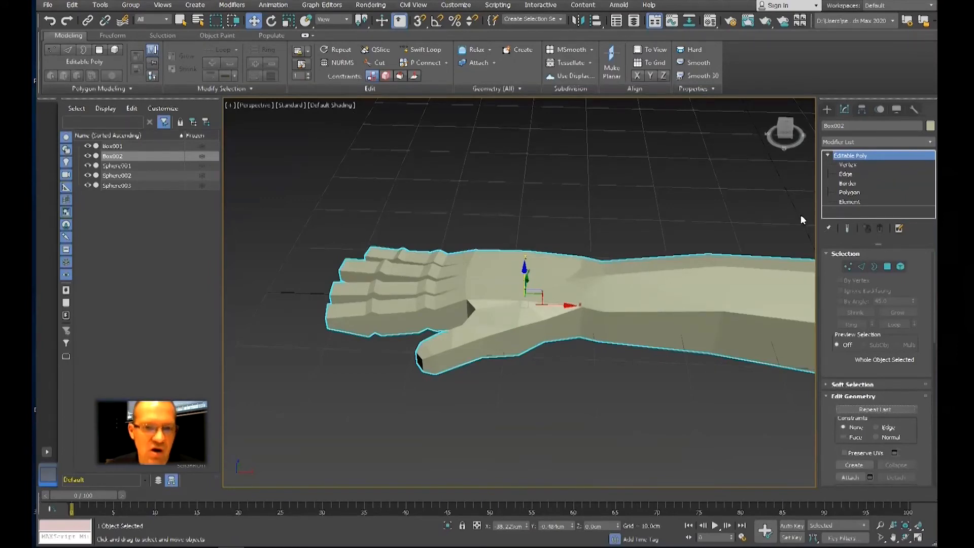
{"action": "mouse_move", "coordinate": [695, 278]}
{"action": "middle_mouse_down", "text": "alt"}
{"action": "mouse_move", "coordinate": [665, 309]}
{"action": "mouse_move", "coordinate": [685, 335]}
{"action": "mouse_move", "coordinate": [627, 305]}
{"action": "mouse_move", "coordinate": [648, 298]}
{"action": "mouse_move", "coordinate": [614, 302]}
{"action": "mouse_move", "coordinate": [637, 289]}
{"action": "mouse_move", "coordinate": [607, 352]}
{"action": "mouse_move", "coordinate": [665, 355]}
{"action": "middle_mouse_up", "text": "alt"}
{"action": "key", "text": "F4"}
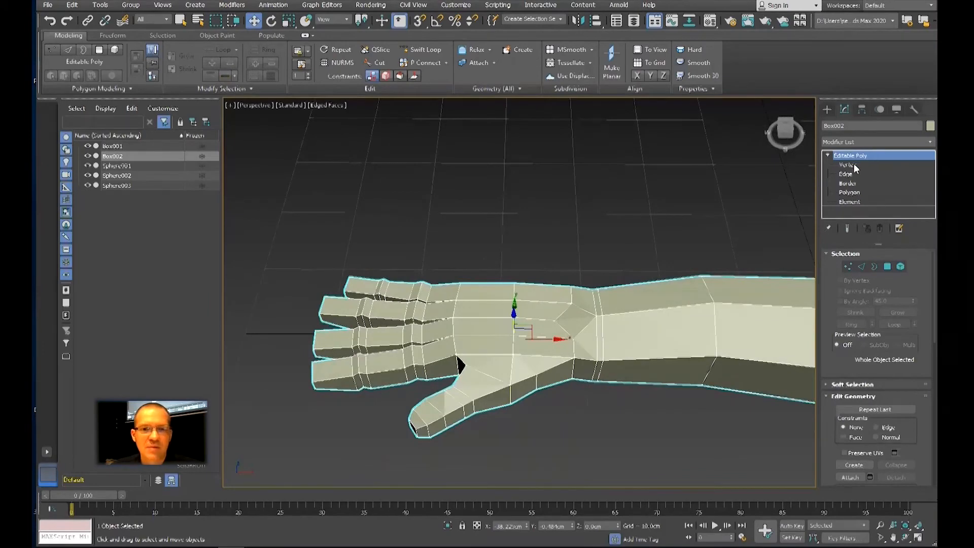
Step: At Vertex level, select all hand and finger vertices in front of the wrist, leaving the wrist ring and forearm unselected
{"action": "left_click", "coordinate": [853, 163]}
{"action": "scroll", "coordinate": [674, 223], "scroll_direction": "down", "scroll_amount": 4}
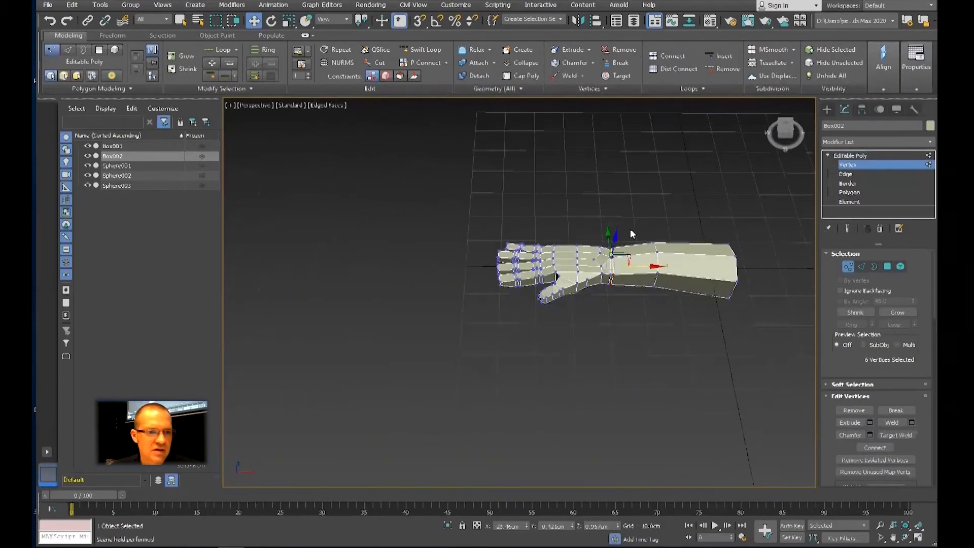
{"action": "left_click_drag", "start_coordinate": [456, 208], "coordinate": [606, 329]}
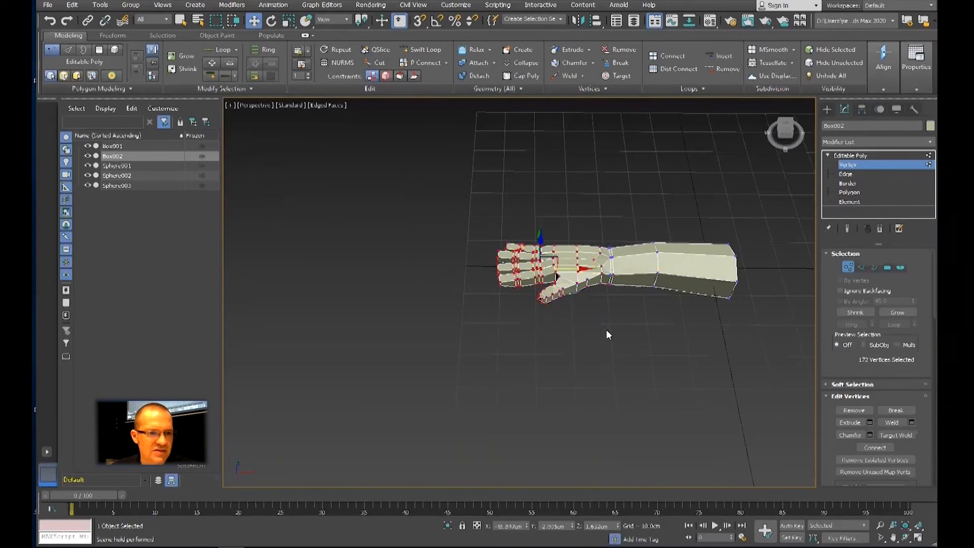
{"action": "middle_click_drag", "start_coordinate": [599, 309], "coordinate": [603, 184], "text": "alt"}
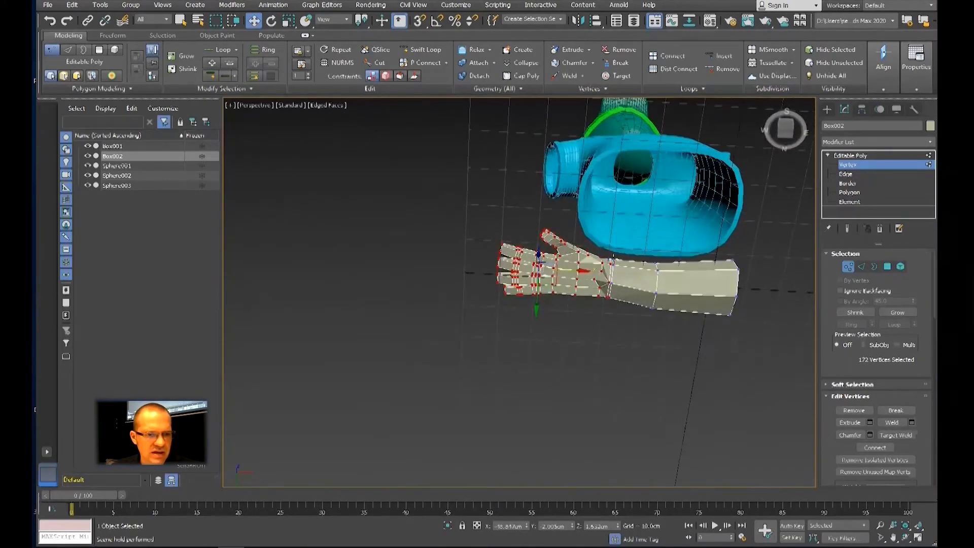
{"action": "scroll", "coordinate": [604, 284], "scroll_direction": "up", "scroll_amount": 5}
{"action": "left_click_drag", "start_coordinate": [598, 358], "coordinate": [598, 359], "text": "alt"}
{"action": "middle_click_drag", "start_coordinate": [589, 304], "coordinate": [569, 377], "text": "alt"}
{"action": "scroll", "coordinate": [555, 274], "scroll_direction": "up", "scroll_amount": 3}
{"action": "middle_click_drag", "start_coordinate": [552, 264], "coordinate": [569, 317]}
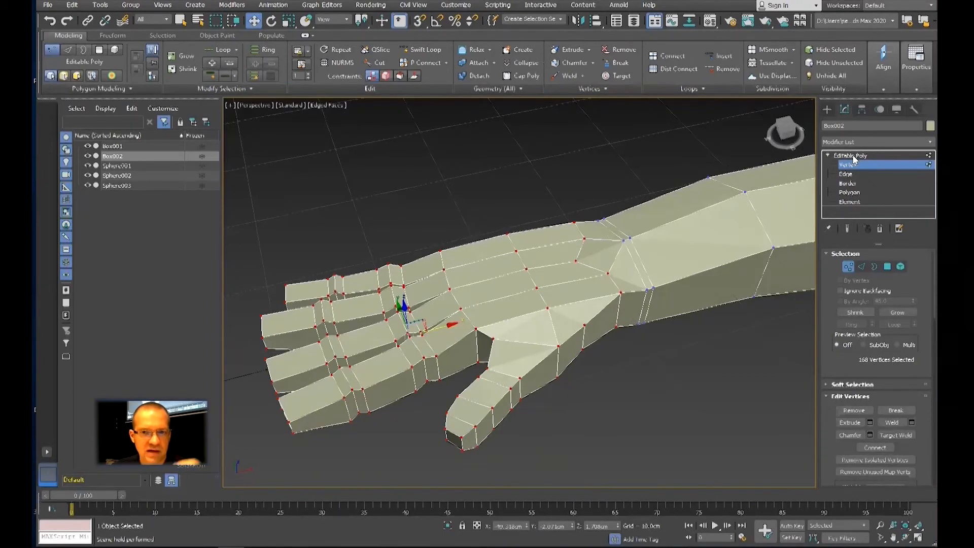
Step: Apply an FFD 3x3x3 modifier to the selected hand vertices
{"action": "left_click", "coordinate": [857, 142]}
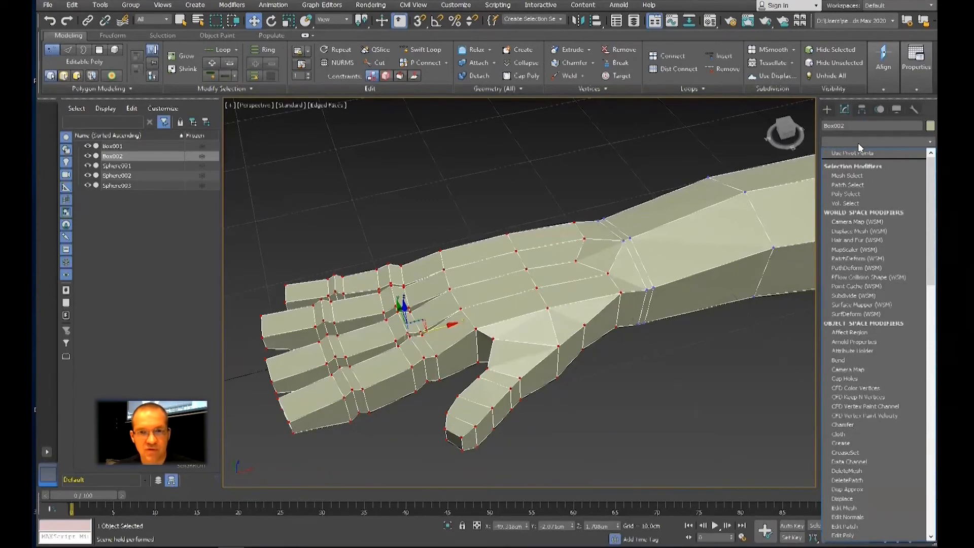
{"action": "scroll", "coordinate": [856, 162], "scroll_direction": "down", "scroll_amount": 10}
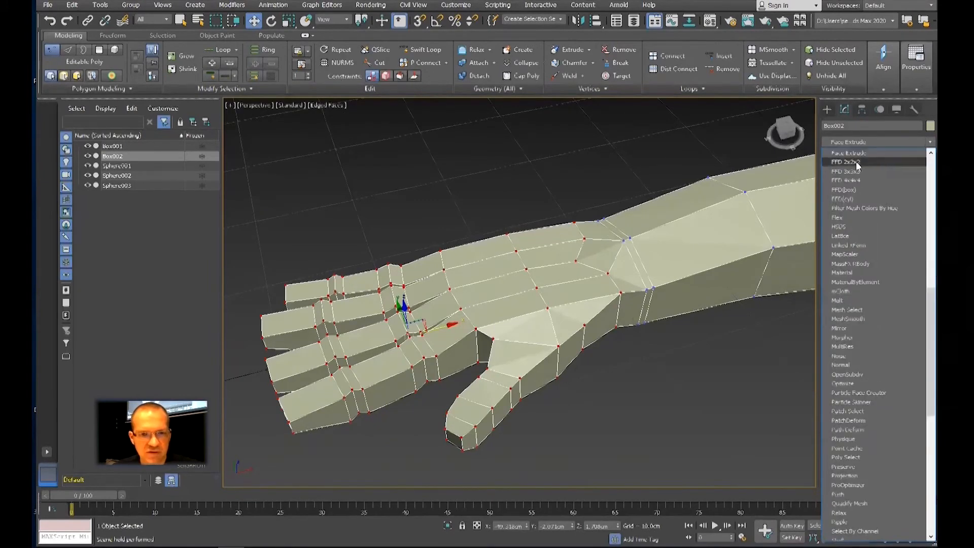
{"action": "left_click", "coordinate": [856, 169]}
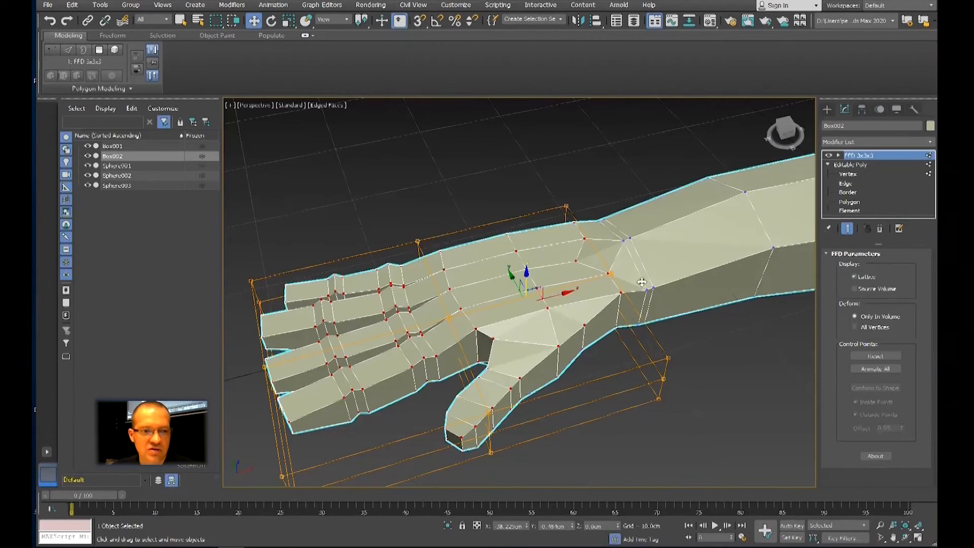
Step: At Control Points level of the FFD, raise the lattice's middle control points slightly and lower those on the thumb side
{"action": "left_click", "coordinate": [839, 155]}
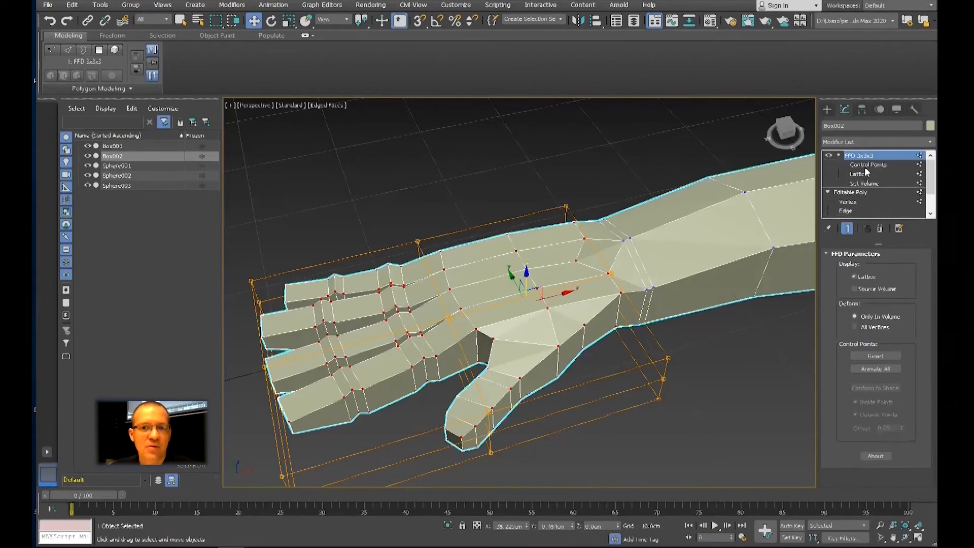
{"action": "left_click", "coordinate": [866, 165]}
{"action": "middle_click_drag", "start_coordinate": [583, 304], "coordinate": [654, 232], "text": "alt"}
{"action": "left_click_drag", "start_coordinate": [619, 185], "coordinate": [651, 357]}
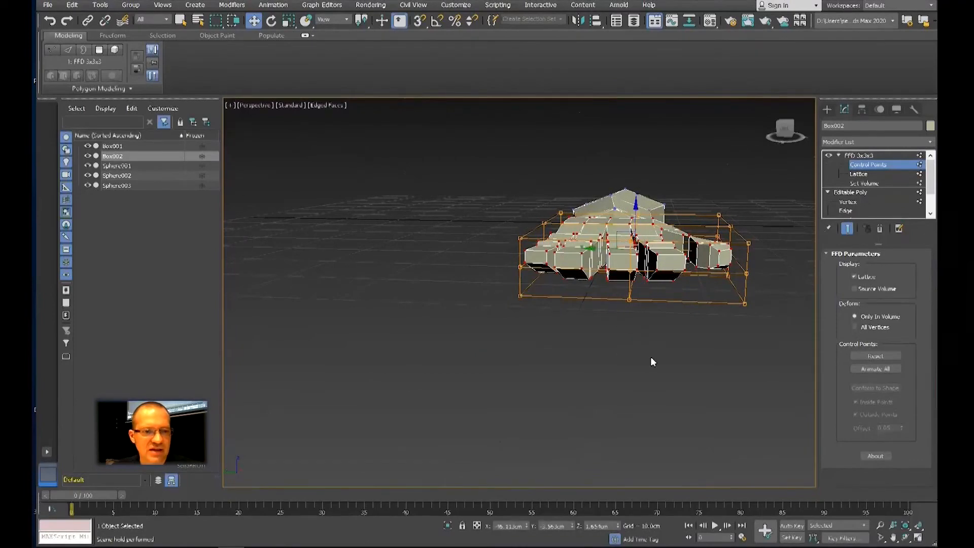
{"action": "left_click_drag", "start_coordinate": [635, 209], "coordinate": [634, 191]}
{"action": "left_click_drag", "start_coordinate": [693, 199], "coordinate": [791, 375]}
{"action": "left_click_drag", "start_coordinate": [732, 222], "coordinate": [732, 230]}
Step: Select the control points at the centre of the lattice and raise them well above the back of the hand
{"action": "middle_click_drag", "start_coordinate": [726, 266], "coordinate": [654, 278], "text": "alt"}
{"action": "left_click_drag", "start_coordinate": [654, 246], "coordinate": [687, 293]}
{"action": "left_click_drag", "start_coordinate": [630, 259], "coordinate": [678, 278]}
{"action": "middle_click_drag", "start_coordinate": [678, 279], "coordinate": [637, 244], "text": "alt"}
{"action": "left_click_drag", "start_coordinate": [714, 238], "coordinate": [681, 128]}
{"action": "middle_click_drag", "start_coordinate": [673, 233], "coordinate": [656, 313]}
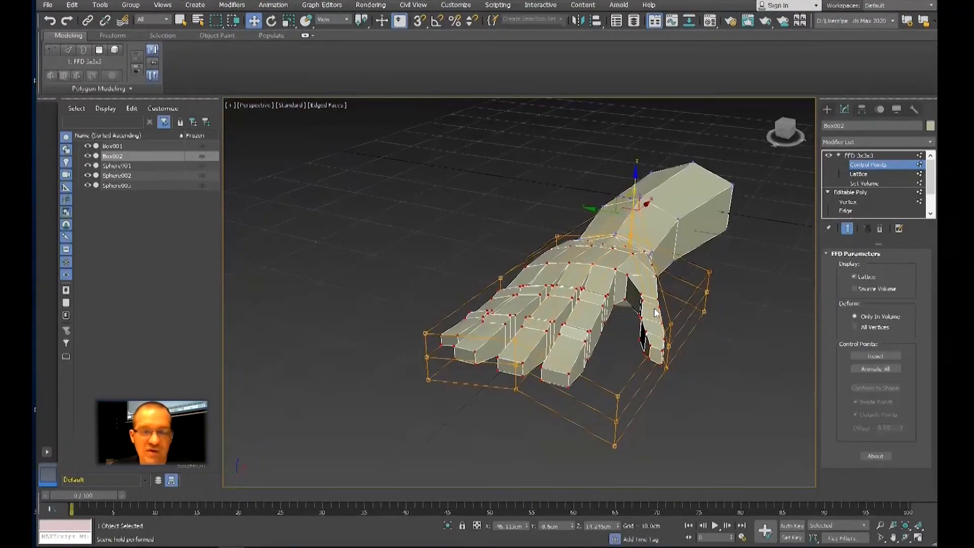
Step: Leave Control Points level and add a TurboSmooth modifier above the FFD 3x3x3
{"action": "left_click", "coordinate": [859, 156]}
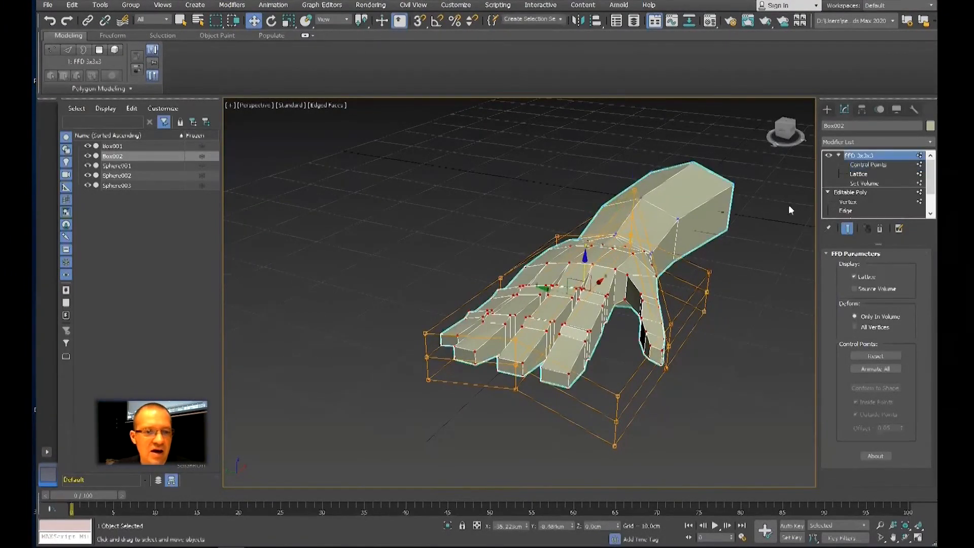
{"action": "middle_click_drag", "start_coordinate": [746, 290], "coordinate": [730, 294], "text": "alt"}
{"action": "left_click", "coordinate": [875, 142]}
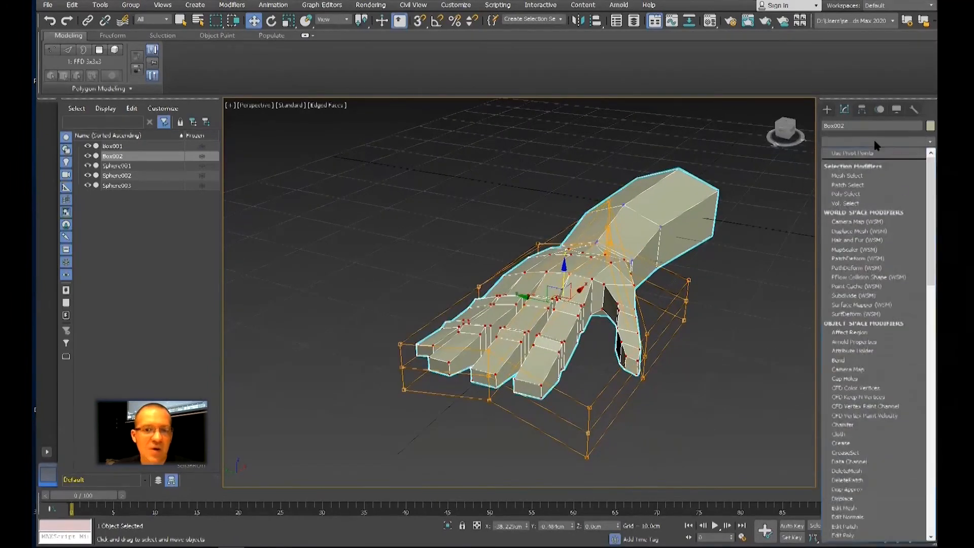
{"action": "scroll", "coordinate": [864, 348], "scroll_direction": "down", "scroll_amount": 10}
{"action": "left_click", "coordinate": [865, 356]}
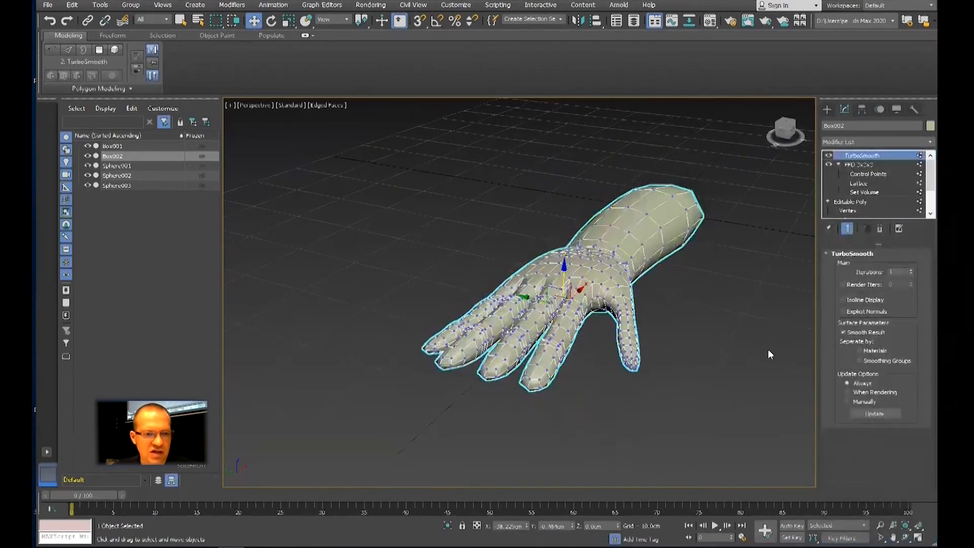
Step: Examine the smoothed, arched hand from the fingertips, first unselected without edged faces and again selected with them
{"action": "left_click", "coordinate": [796, 222]}
{"action": "middle_click_drag", "start_coordinate": [797, 222], "coordinate": [702, 310], "text": "alt"}
{"action": "left_click_drag", "start_coordinate": [721, 276], "coordinate": [750, 269], "text": "alt"}
{"action": "middle_click_drag", "start_coordinate": [750, 270], "coordinate": [674, 276], "text": "alt"}
{"action": "scroll", "coordinate": [667, 285], "scroll_direction": "up", "scroll_amount": 4}
{"action": "scroll", "coordinate": [683, 270], "scroll_direction": "up", "scroll_amount": 3}
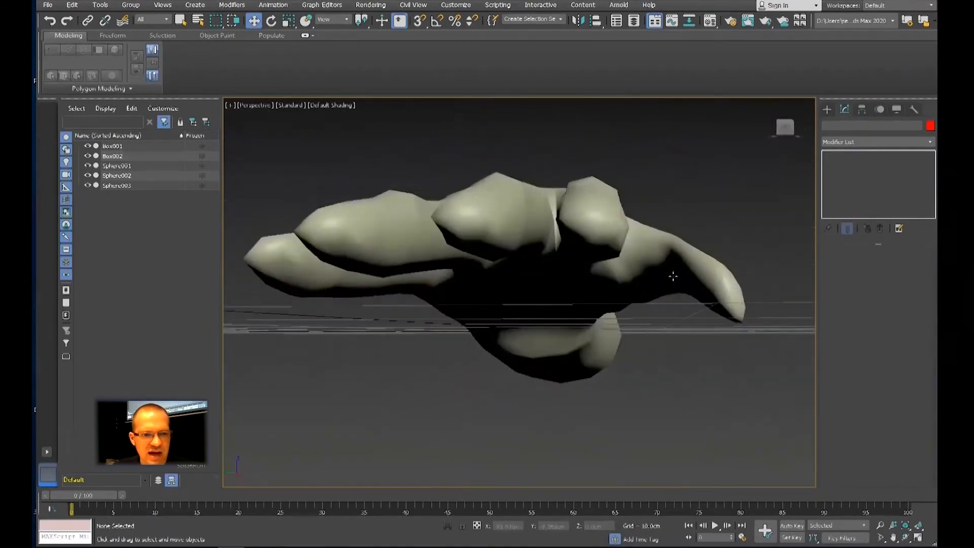
{"action": "left_click", "coordinate": [673, 274]}
{"action": "key", "text": "F4"}
Step: Check the FFD's effect and its lattice on the smoothed mesh, inspecting the palm, thumb and wrist
{"action": "left_click", "coordinate": [827, 164]}
{"action": "left_click", "coordinate": [827, 165]}
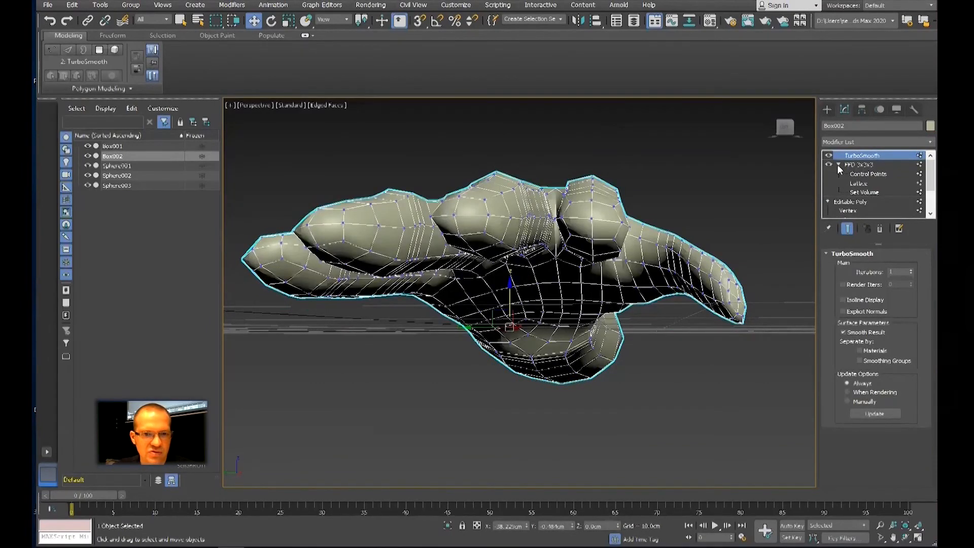
{"action": "left_click", "coordinate": [862, 173]}
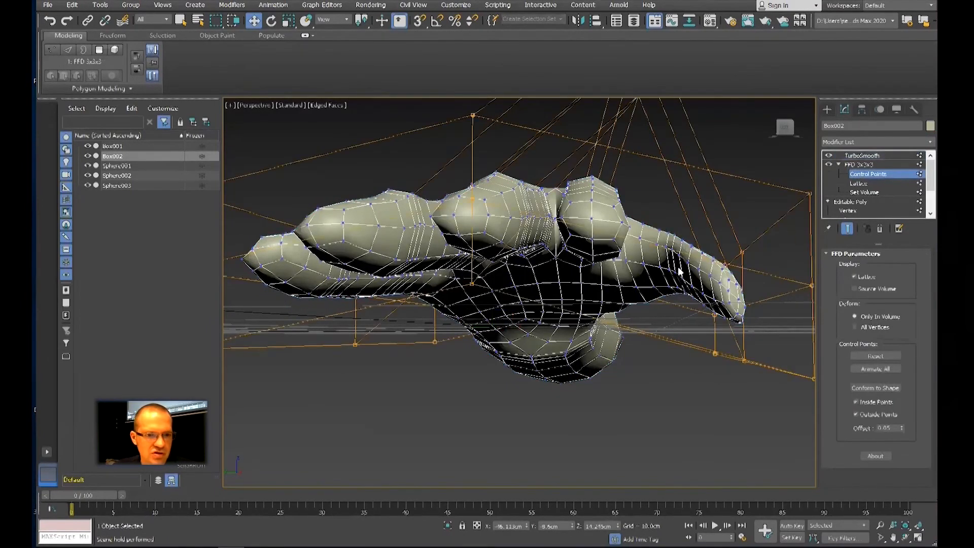
{"action": "left_click", "coordinate": [865, 164]}
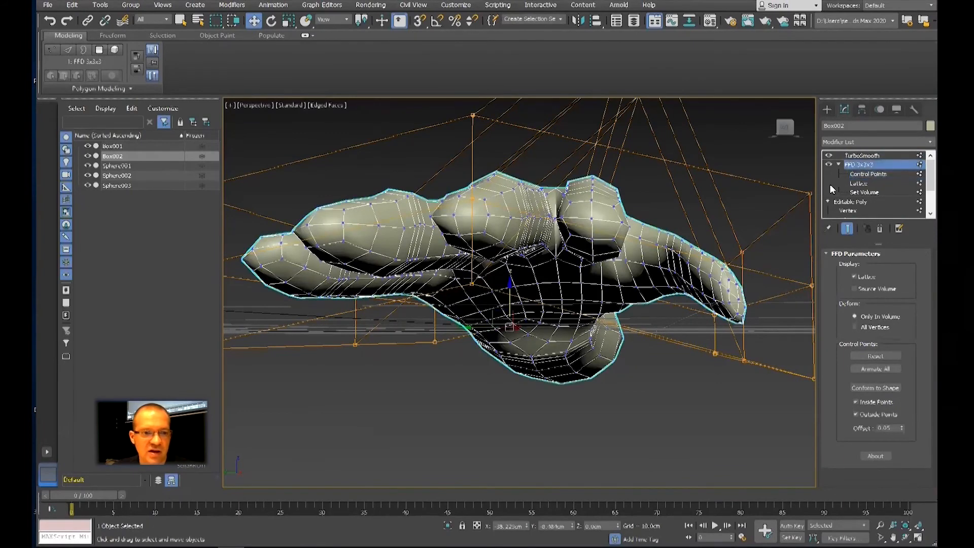
{"action": "left_click", "coordinate": [861, 155]}
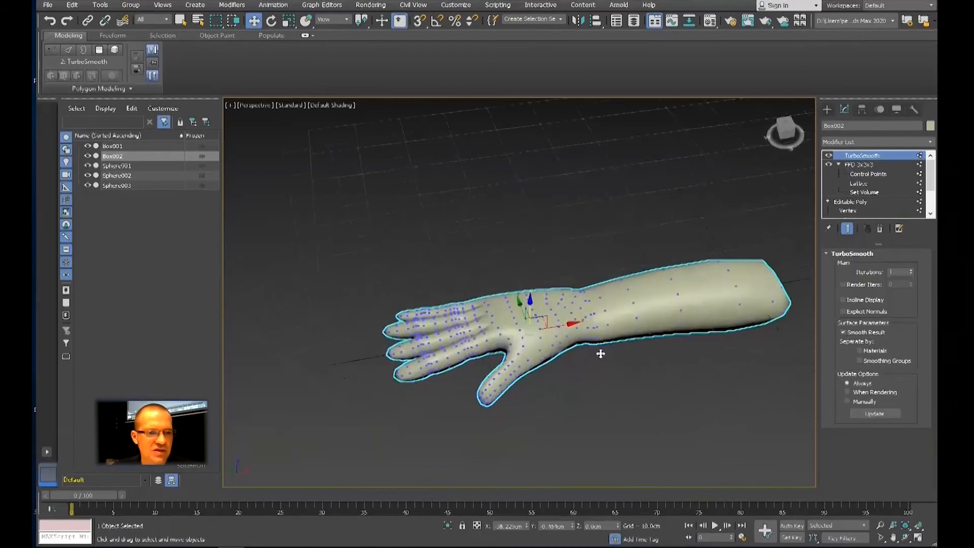
{"action": "middle_click_drag", "start_coordinate": [600, 353], "coordinate": [604, 323], "text": "alt"}
{"action": "scroll", "coordinate": [603, 323], "scroll_direction": "up", "scroll_amount": 5}
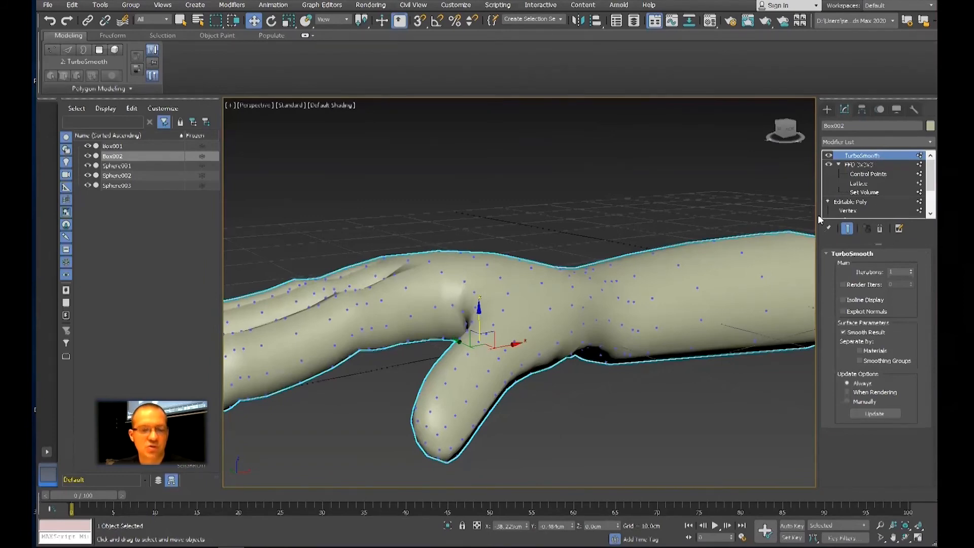
{"action": "key", "text": "F4"}
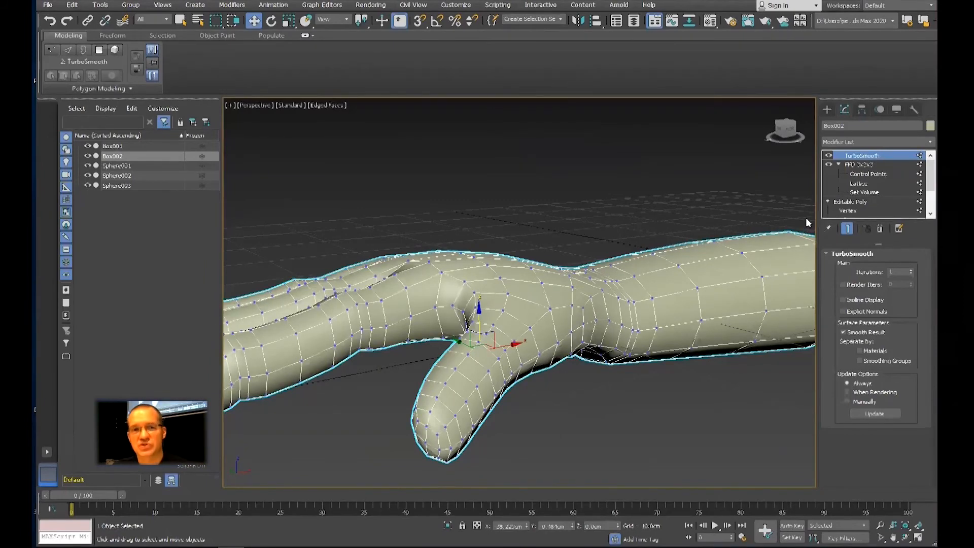
Step: Delete the TurboSmooth modifier and convert the FFD-deformed arm to an Editable Poly
{"action": "right_click", "coordinate": [870, 156]}
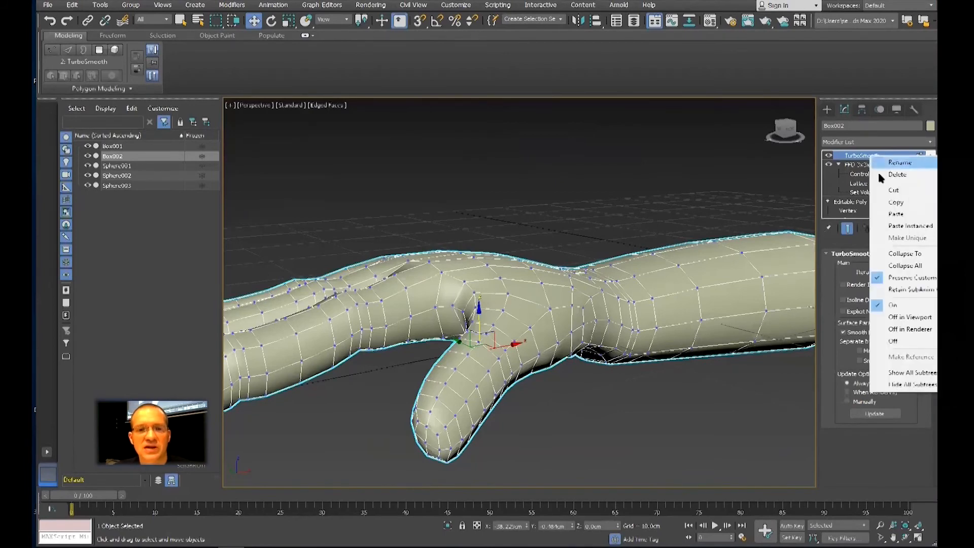
{"action": "left_click", "coordinate": [898, 175]}
{"action": "scroll", "coordinate": [674, 303], "scroll_direction": "down", "scroll_amount": 6}
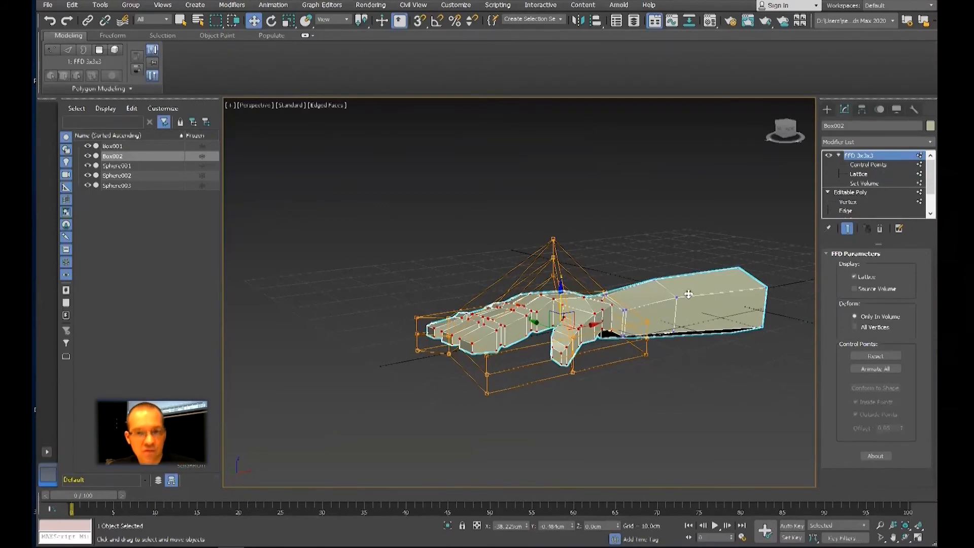
{"action": "right_click", "coordinate": [654, 283]}
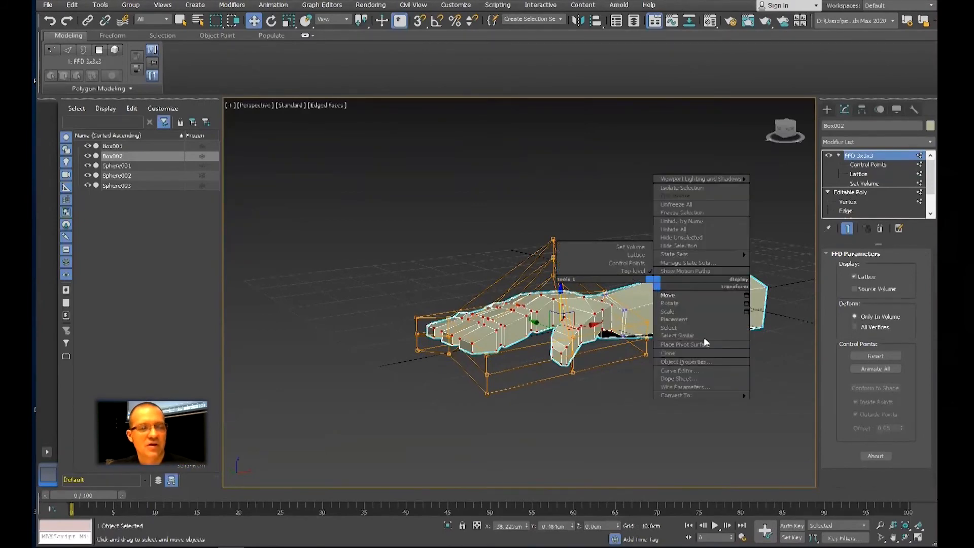
{"action": "mouse_move", "coordinate": [720, 395]}
{"action": "left_click", "coordinate": [785, 404]}
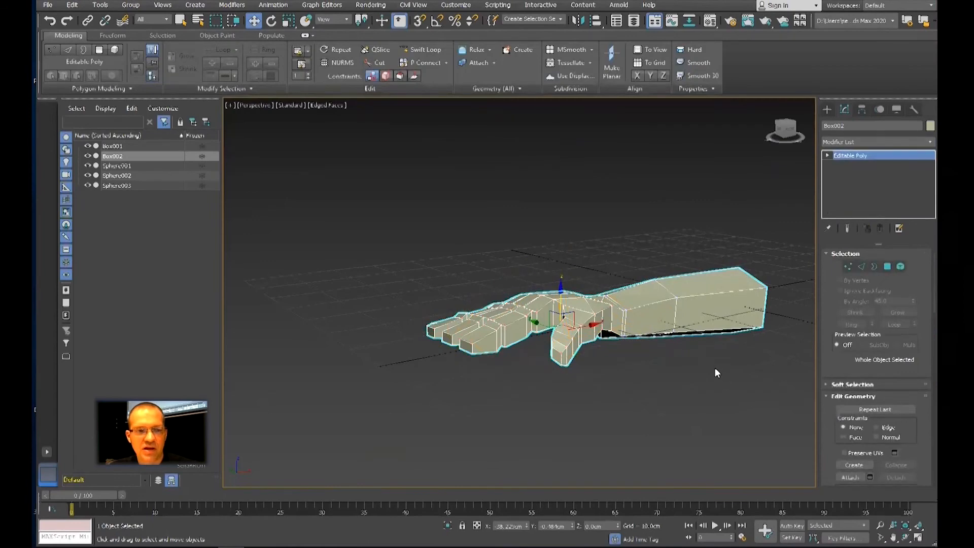
Step: At Vertex level, select the upper and lower vertices at the base of the thumb and move the pair down
{"action": "left_click", "coordinate": [827, 155]}
{"action": "left_click", "coordinate": [846, 165]}
{"action": "middle_click_drag", "start_coordinate": [592, 304], "coordinate": [673, 304], "text": "alt"}
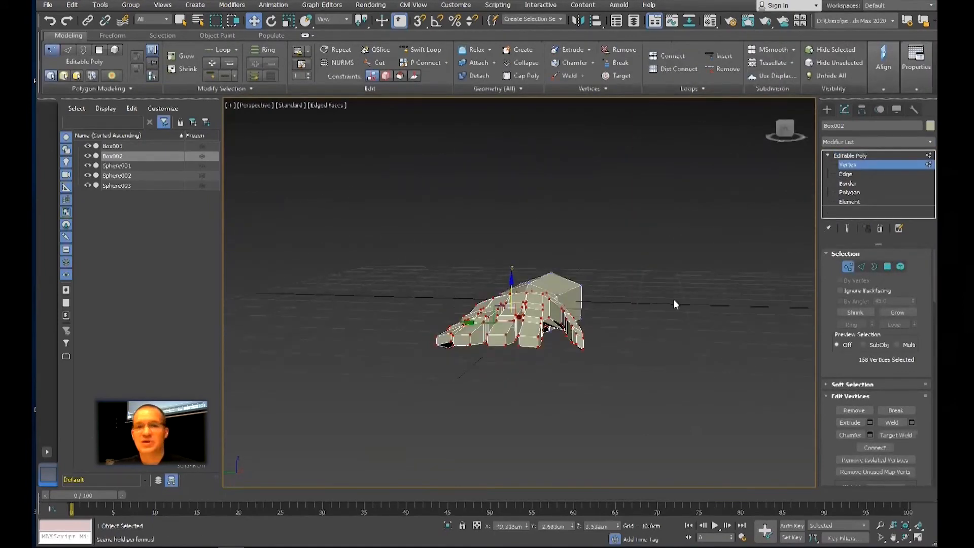
{"action": "middle_click_drag", "start_coordinate": [601, 336], "coordinate": [630, 298]}
{"action": "scroll", "coordinate": [618, 294], "scroll_direction": "up", "scroll_amount": 5}
{"action": "middle_click_drag", "start_coordinate": [519, 283], "coordinate": [497, 319]}
{"action": "middle_click_drag", "start_coordinate": [497, 318], "coordinate": [515, 298], "text": "alt"}
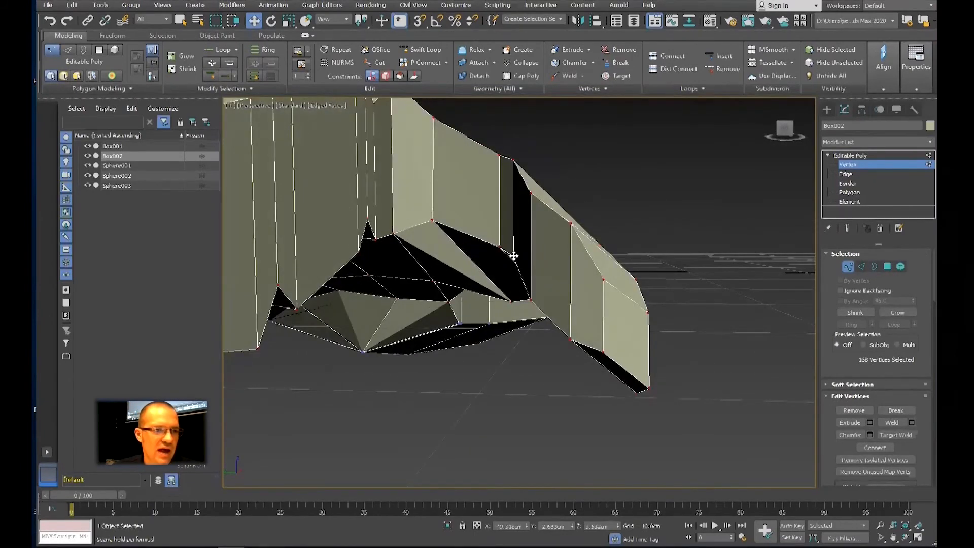
{"action": "left_click", "coordinate": [543, 179]}
{"action": "left_click", "coordinate": [513, 160]}
{"action": "left_click", "coordinate": [513, 258], "text": "ctrl"}
{"action": "middle_click_drag", "start_coordinate": [546, 245], "coordinate": [694, 266], "text": "alt"}
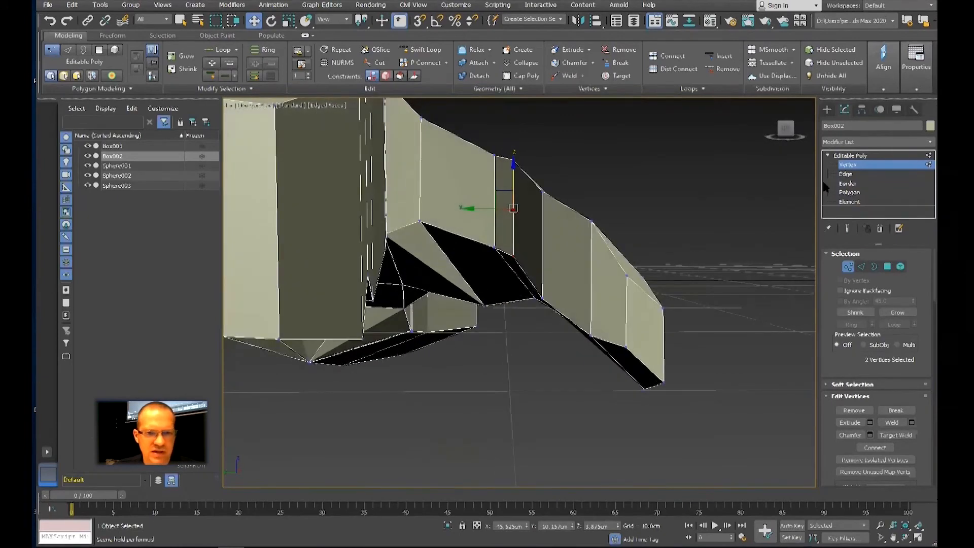
{"action": "left_click_drag", "start_coordinate": [514, 162], "coordinate": [573, 235]}
Step: Lower the following vertex pairs along the thumb to reshape its upper and lower contour
{"action": "left_click", "coordinate": [542, 191]}
{"action": "left_click", "coordinate": [541, 299], "text": "ctrl"}
{"action": "left_click", "coordinate": [591, 222]}
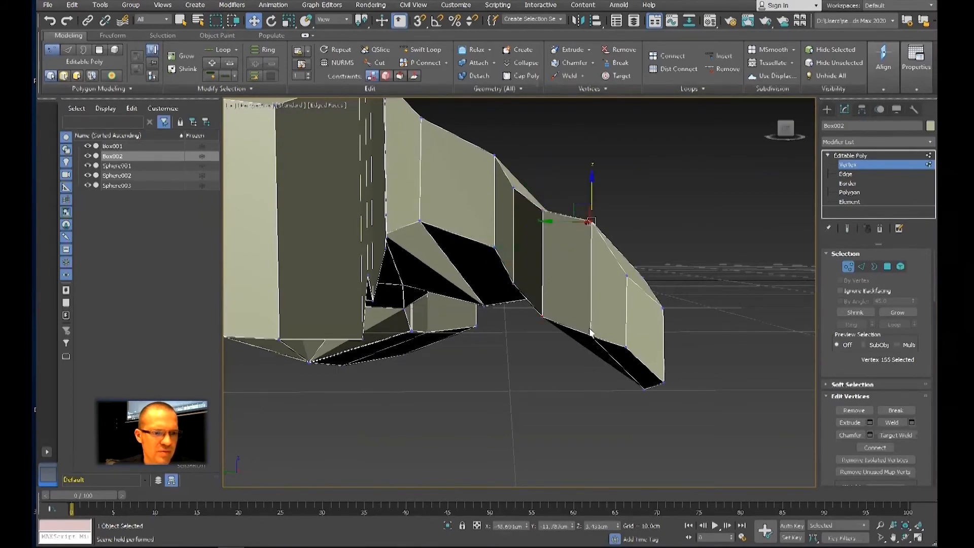
{"action": "left_click", "coordinate": [590, 334], "text": "ctrl"}
{"action": "left_click_drag", "start_coordinate": [585, 269], "coordinate": [626, 297]}
{"action": "left_click", "coordinate": [620, 274]}
{"action": "left_click", "coordinate": [625, 347], "text": "ctrl"}
Step: Return to the Editable Poly object level, hide the edged faces and add a TurboSmooth modifier to the arm
{"action": "scroll", "coordinate": [582, 280], "scroll_direction": "down", "scroll_amount": 2}
{"action": "middle_click_drag", "start_coordinate": [584, 324], "coordinate": [612, 349], "text": "alt"}
{"action": "scroll", "coordinate": [626, 297], "scroll_direction": "down", "scroll_amount": 2}
{"action": "middle_click_drag", "start_coordinate": [626, 298], "coordinate": [666, 393]}
{"action": "middle_click_drag", "start_coordinate": [559, 319], "coordinate": [624, 310]}
{"action": "left_click", "coordinate": [870, 157]}
{"action": "middle_click_drag", "start_coordinate": [644, 236], "coordinate": [621, 246]}
{"action": "key", "text": "F4"}
{"action": "scroll", "coordinate": [630, 260], "scroll_direction": "down", "scroll_amount": 4}
{"action": "middle_click_drag", "start_coordinate": [622, 246], "coordinate": [608, 284]}
{"action": "left_click", "coordinate": [884, 142]}
{"action": "scroll", "coordinate": [860, 358], "scroll_direction": "down", "scroll_amount": 10}
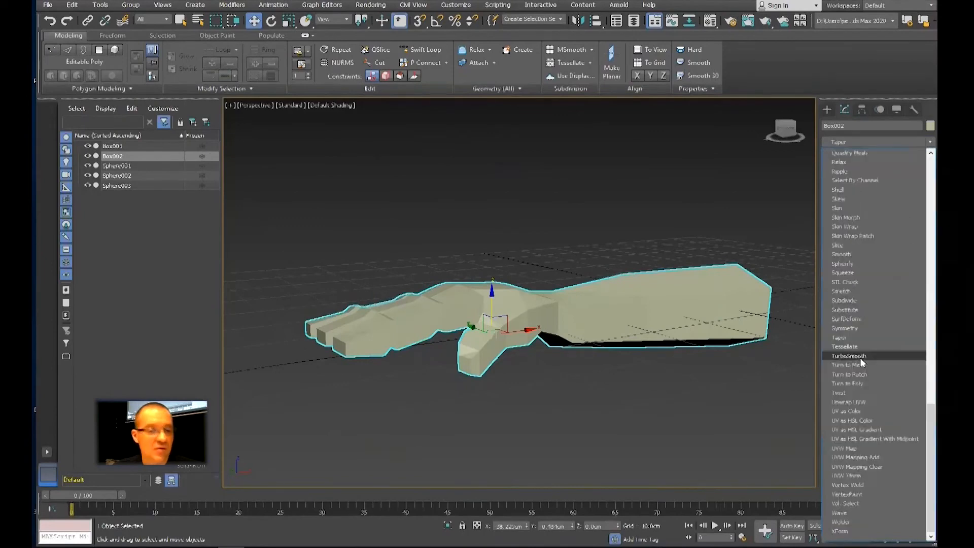
{"action": "left_click", "coordinate": [860, 357]}
Step: Move the smoothed arm up to the shirt's sleeve, at about X -66 cm and Z 133 cm, and check the fit
{"action": "middle_click_drag", "start_coordinate": [673, 316], "coordinate": [523, 350], "text": "alt"}
{"action": "scroll", "coordinate": [600, 306], "scroll_direction": "down", "scroll_amount": 4}
{"action": "left_click_drag", "start_coordinate": [446, 354], "coordinate": [480, 265]}
{"action": "scroll", "coordinate": [444, 354], "scroll_direction": "down", "scroll_amount": 5}
{"action": "scroll", "coordinate": [476, 246], "scroll_direction": "up", "scroll_amount": 3}
{"action": "scroll", "coordinate": [467, 268], "scroll_direction": "up", "scroll_amount": 5}
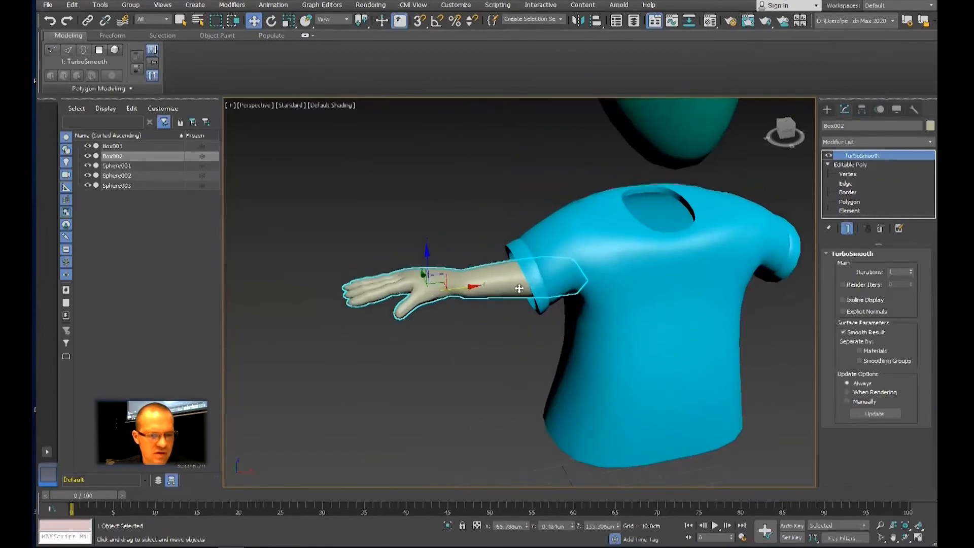
{"action": "scroll", "coordinate": [470, 288], "scroll_direction": "down", "scroll_amount": 5}
{"action": "scroll", "coordinate": [458, 282], "scroll_direction": "up", "scroll_amount": 4}
{"action": "middle_click_drag", "start_coordinate": [457, 282], "coordinate": [481, 256]}
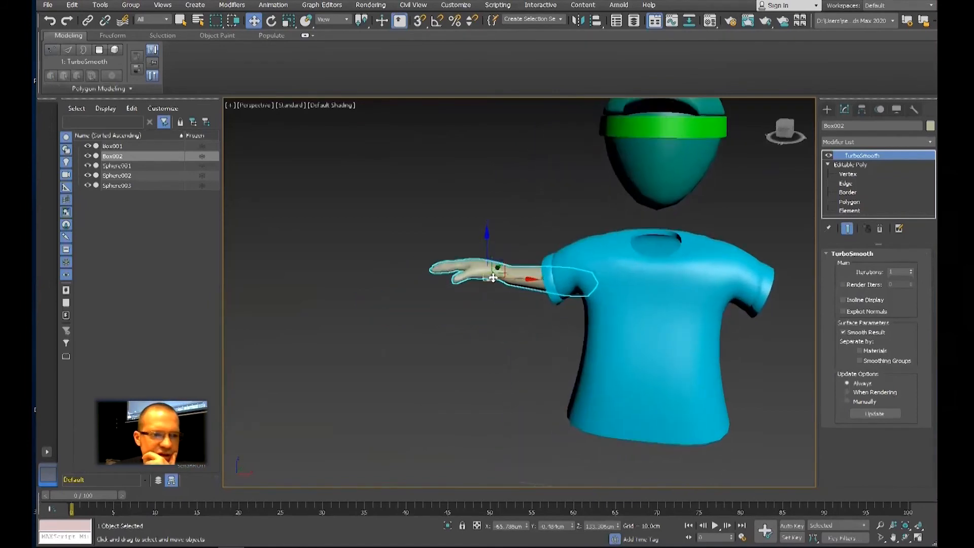
Step: Pull the arm out of the sleeve to sit beside the shirt, at about X -94 cm and Z 128 cm
{"action": "left_click_drag", "start_coordinate": [507, 261], "coordinate": [437, 269]}
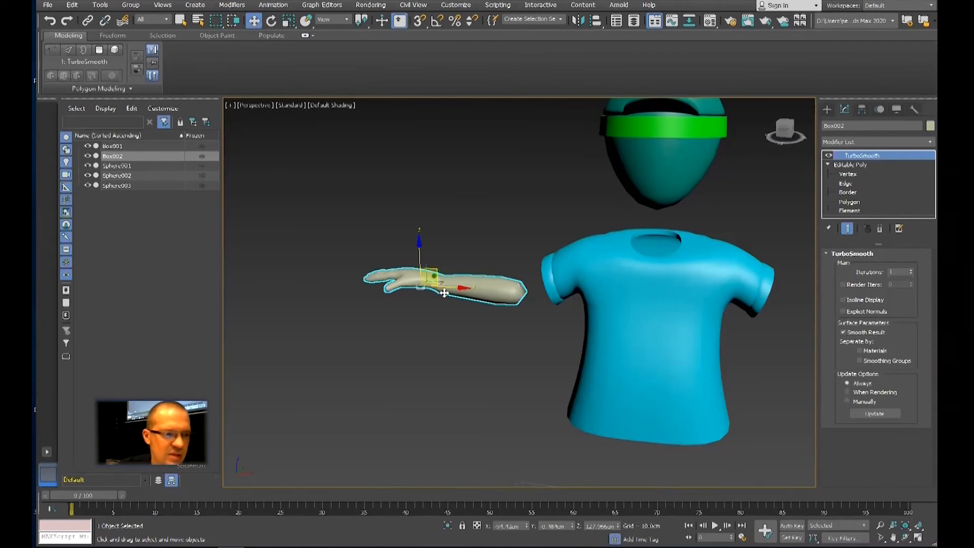
{"action": "mouse_move", "coordinate": [502, 300]}
{"action": "middle_mouse_down"}
{"action": "mouse_move", "coordinate": [477, 327]}
{"action": "mouse_move", "coordinate": [506, 312]}
{"action": "middle_mouse_up"}
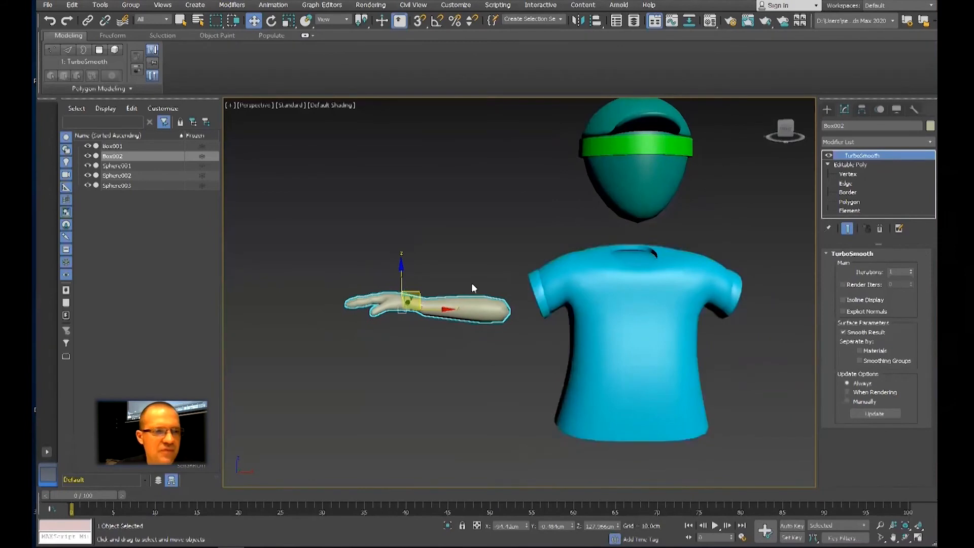
{"action": "scroll", "coordinate": [476, 277], "scroll_direction": "up", "scroll_amount": 4}
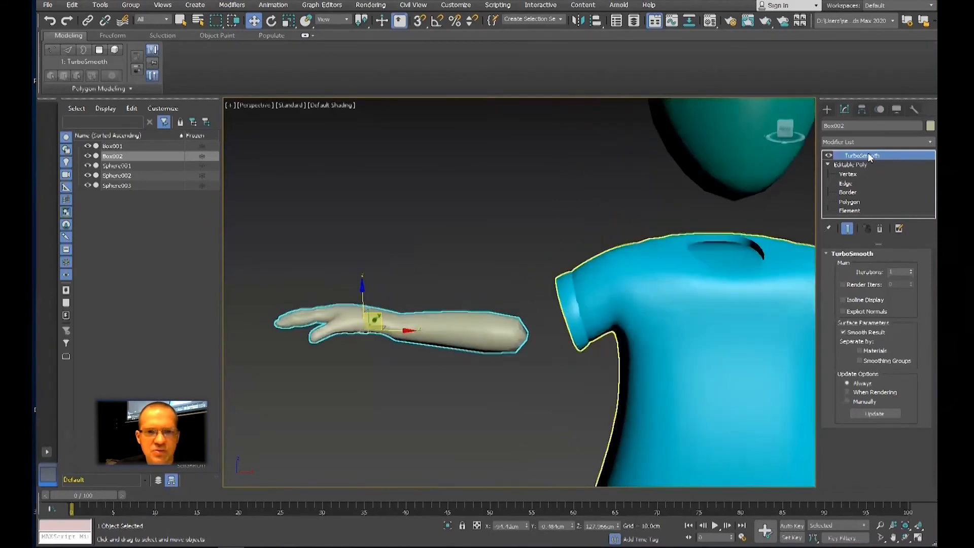
Step: Delete the arm's TurboSmooth modifier and add a Symmetry modifier instead
{"action": "right_click", "coordinate": [869, 158]}
{"action": "left_click", "coordinate": [898, 169]}
{"action": "scroll", "coordinate": [544, 267], "scroll_direction": "down", "scroll_amount": 5}
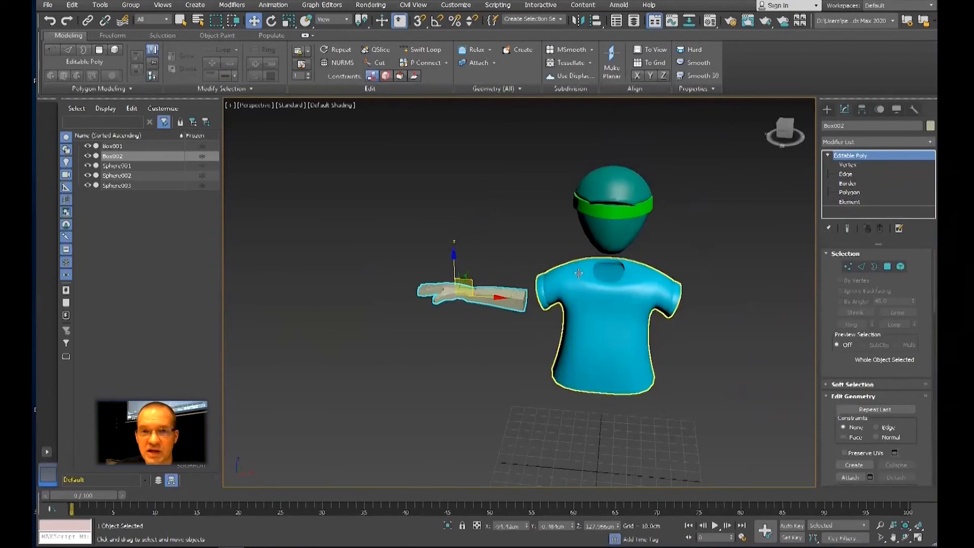
{"action": "left_click", "coordinate": [850, 142]}
{"action": "scroll", "coordinate": [873, 304], "scroll_direction": "down", "scroll_amount": 5}
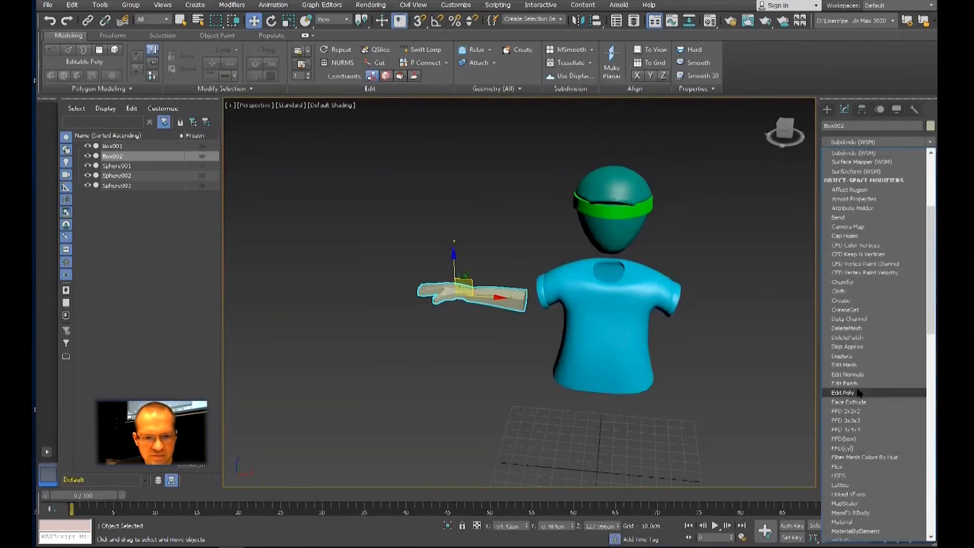
{"action": "scroll", "coordinate": [857, 389], "scroll_direction": "down", "scroll_amount": 20}
{"action": "left_click", "coordinate": [845, 329]}
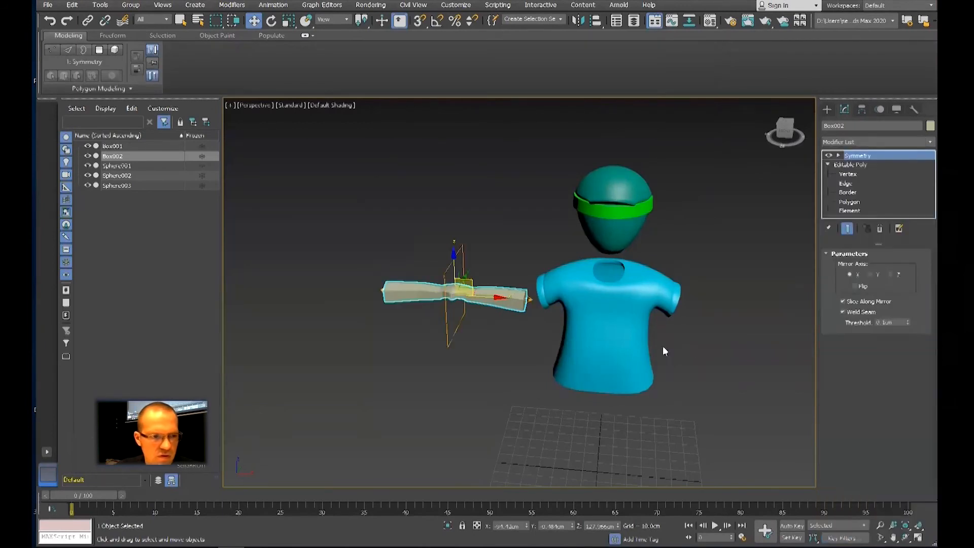
Step: Move the Symmetry mirror plane along X to the shirt's center and enable Flip to mirror the arm onto the other side
{"action": "left_click", "coordinate": [838, 156]}
{"action": "left_click", "coordinate": [855, 165]}
{"action": "left_click_drag", "start_coordinate": [509, 312], "coordinate": [653, 338]}
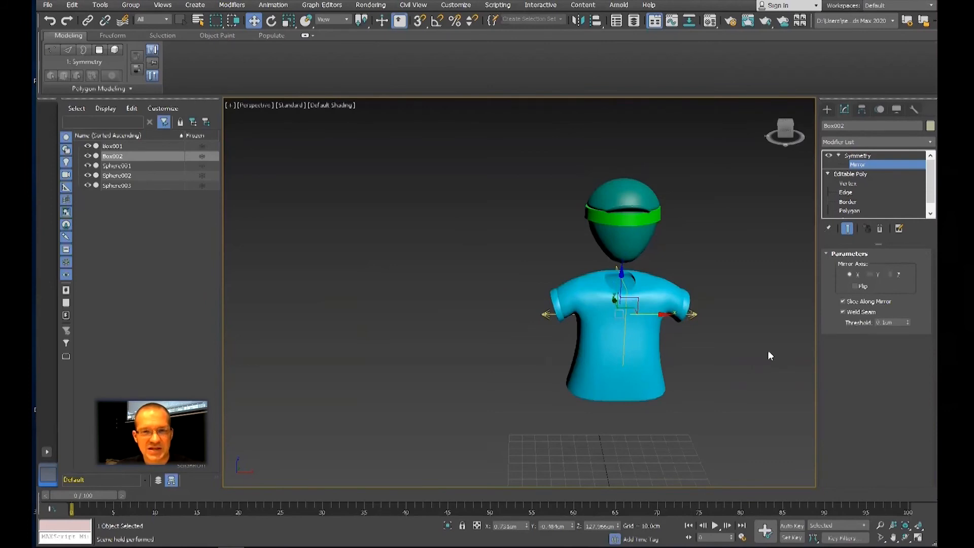
{"action": "left_click", "coordinate": [857, 287]}
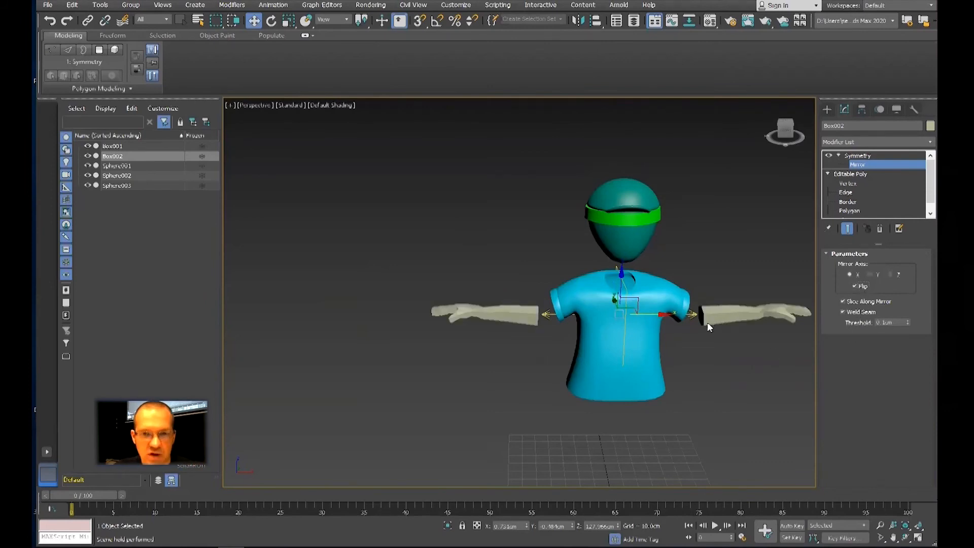
{"action": "scroll", "coordinate": [713, 349], "scroll_direction": "up", "scroll_amount": 3}
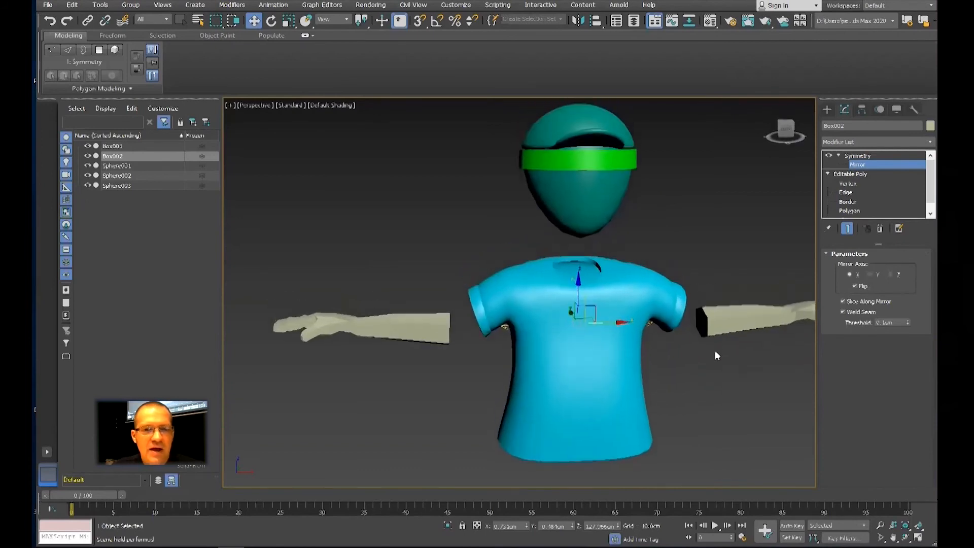
{"action": "scroll", "coordinate": [705, 267], "scroll_direction": "down", "scroll_amount": 3}
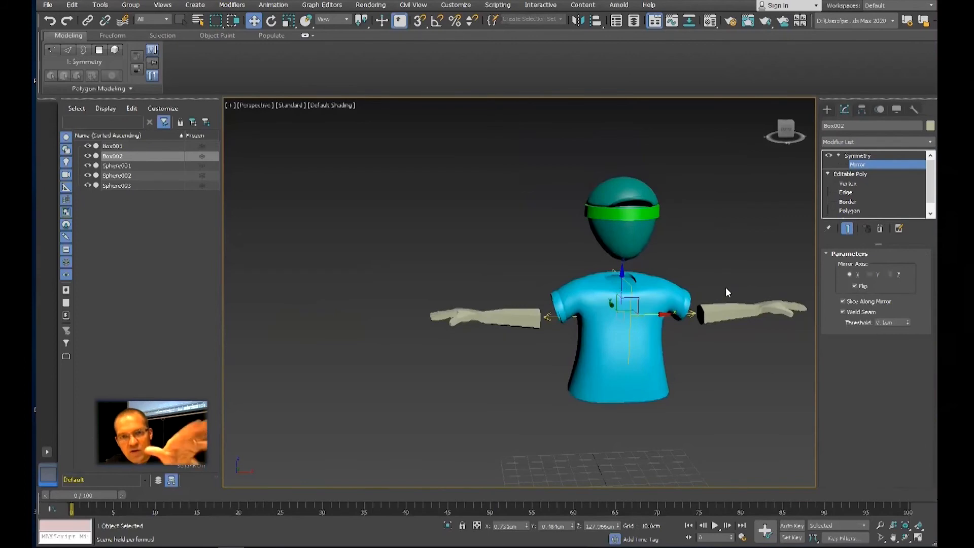
{"action": "middle_click_drag", "start_coordinate": [709, 293], "coordinate": [673, 287], "text": "alt"}
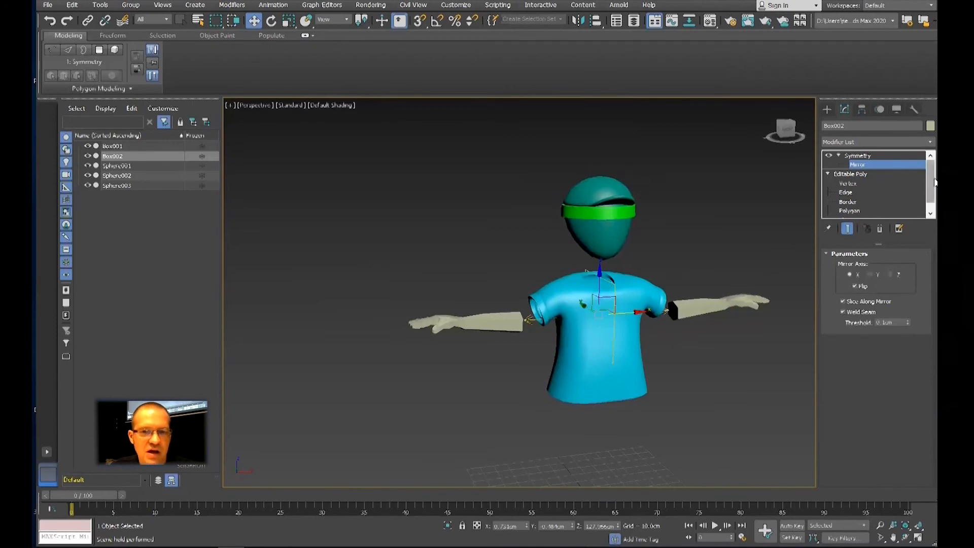
Step: At Element level, select the whole arm, rotate it to point the hand downward, and show the Symmetry end result
{"action": "scroll", "coordinate": [934, 181], "scroll_direction": "down", "scroll_amount": 1}
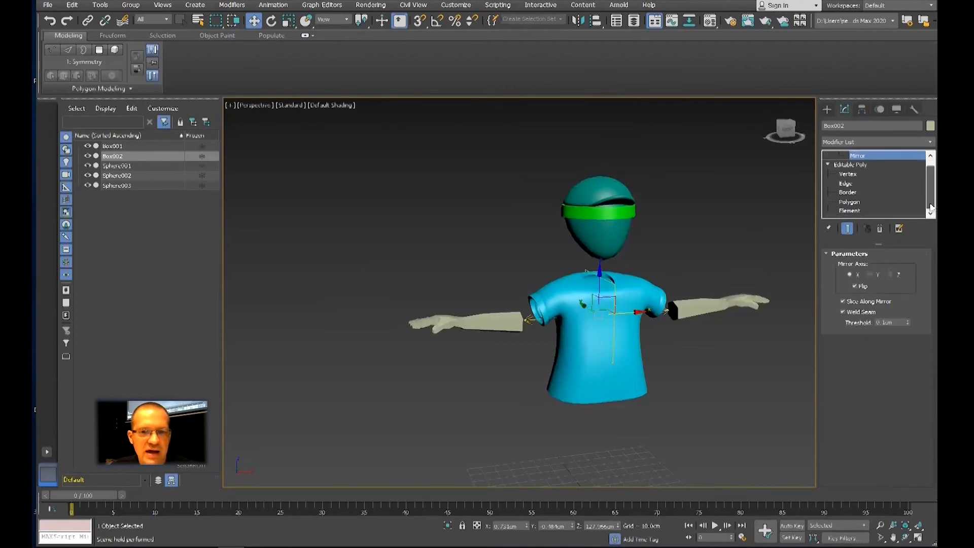
{"action": "left_click", "coordinate": [848, 210]}
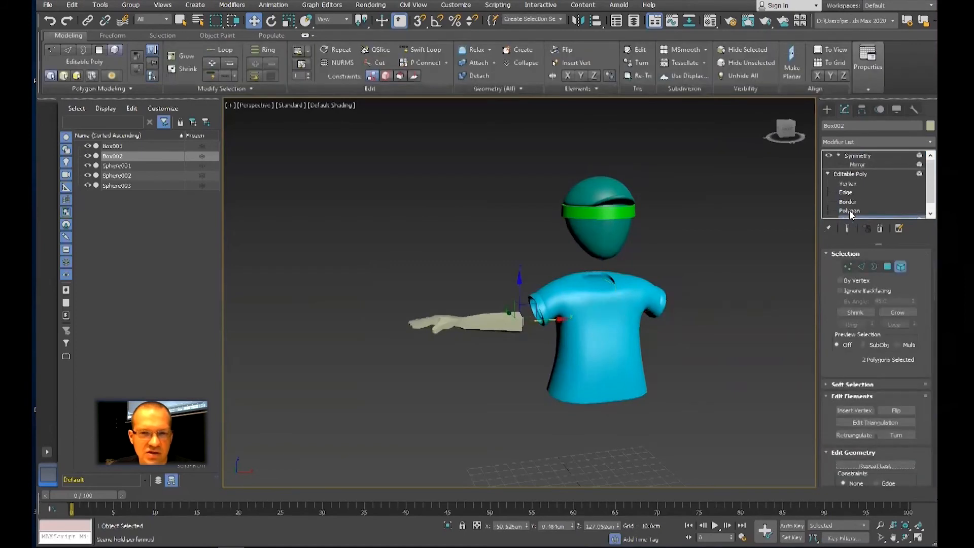
{"action": "scroll", "coordinate": [891, 195], "scroll_direction": "down", "scroll_amount": 1}
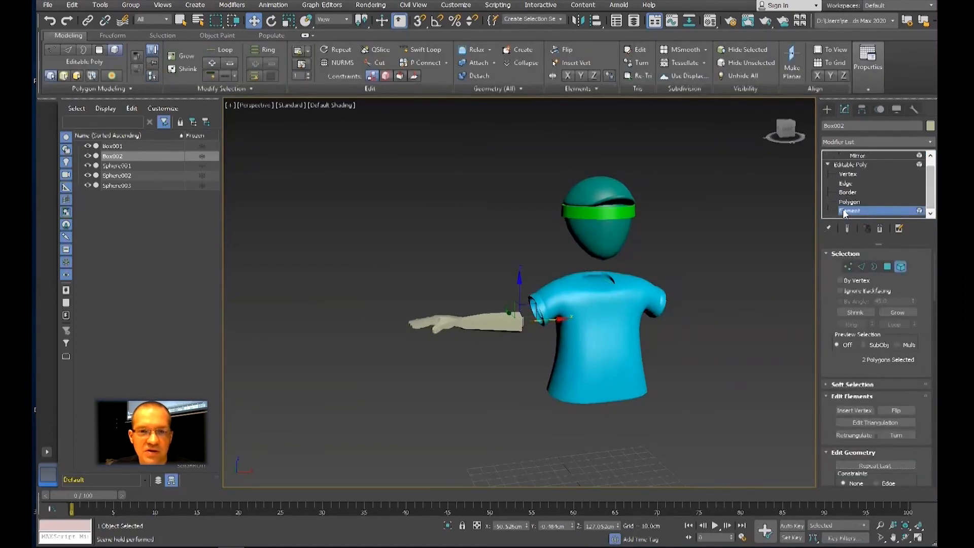
{"action": "middle_click_drag", "start_coordinate": [480, 343], "coordinate": [498, 340]}
{"action": "left_click", "coordinate": [503, 323]}
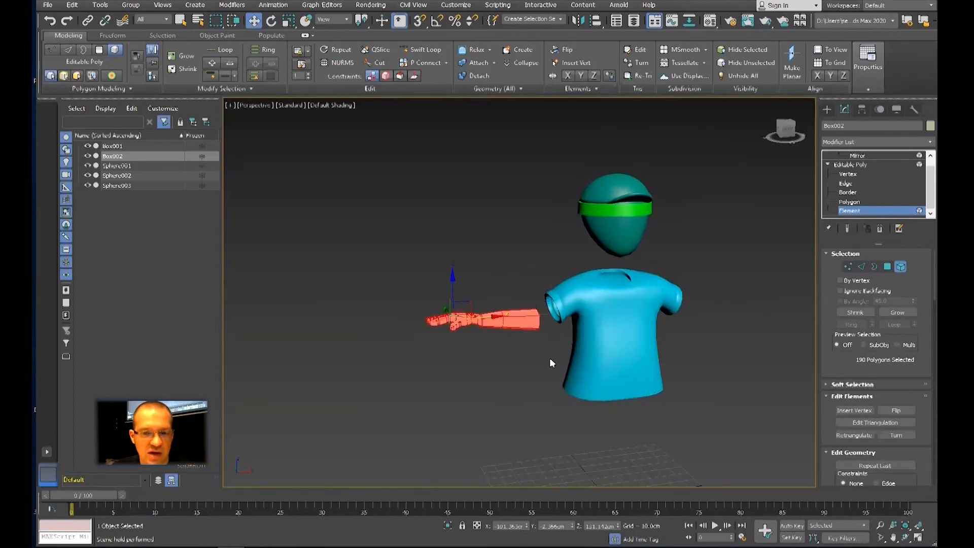
{"action": "key", "text": "e"}
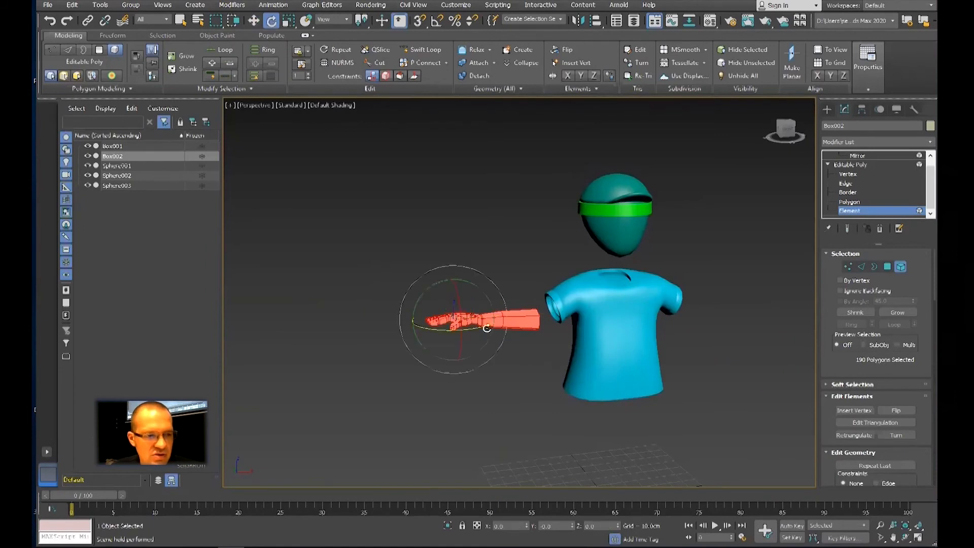
{"action": "left_click_drag", "start_coordinate": [439, 284], "coordinate": [429, 335]}
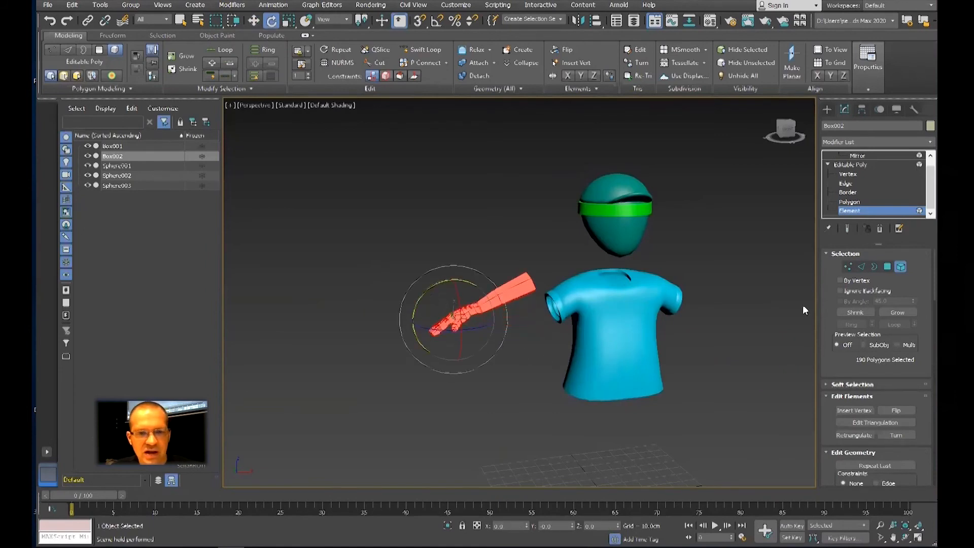
{"action": "left_click", "coordinate": [847, 228]}
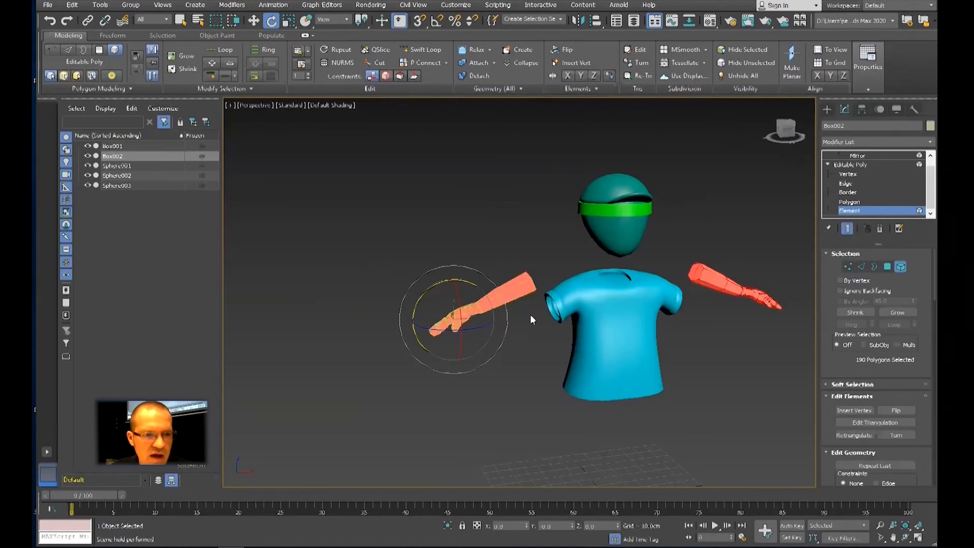
Step: Move the arm element down to the sleeve opening and rotate it further so that both arms hang at the shirt's sides
{"action": "key", "text": "w"}
{"action": "left_click_drag", "start_coordinate": [453, 291], "coordinate": [474, 328]}
{"action": "key", "text": "e"}
{"action": "middle_click_drag", "start_coordinate": [547, 354], "coordinate": [525, 349], "text": "alt"}
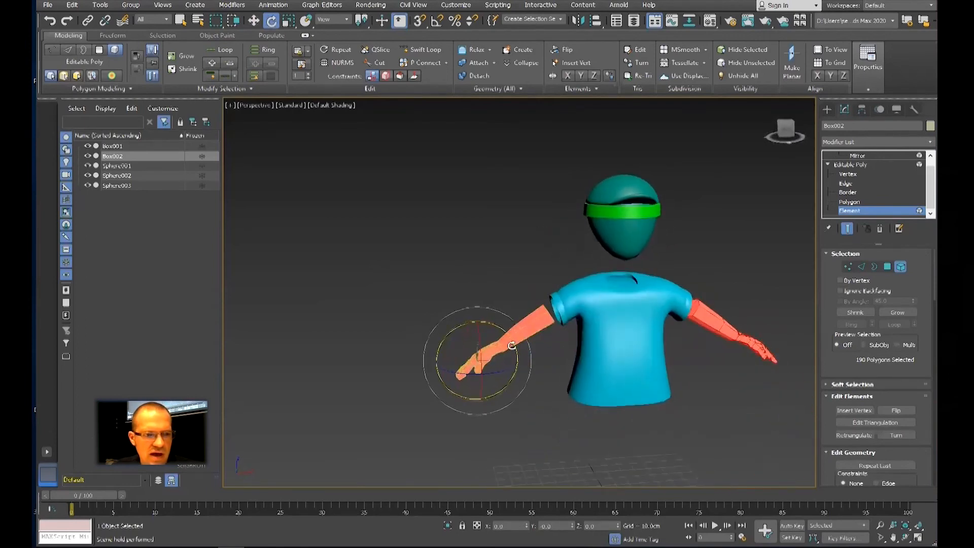
{"action": "key", "text": "w"}
{"action": "mouse_move", "coordinate": [496, 342]}
{"action": "left_mouse_down"}
{"action": "mouse_move", "coordinate": [517, 370]}
{"action": "mouse_move", "coordinate": [498, 347]}
{"action": "left_mouse_up"}
{"action": "key", "text": "e"}
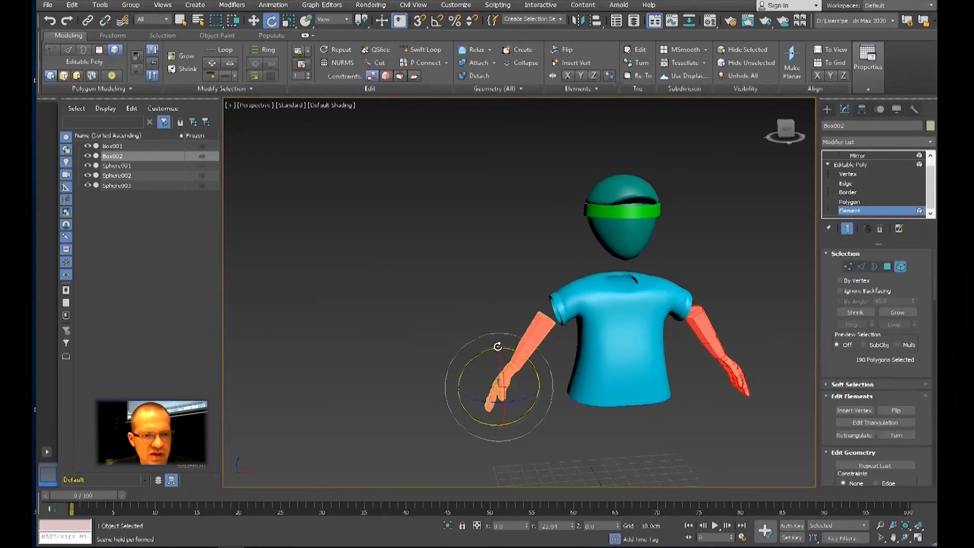
{"action": "middle_click_drag", "start_coordinate": [561, 372], "coordinate": [530, 356], "text": "alt"}
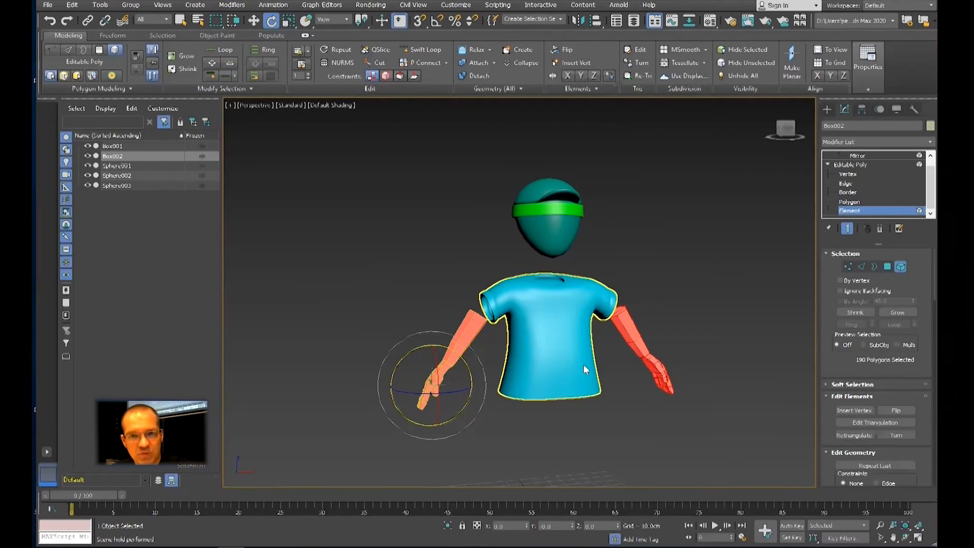
Step: Return to the Symmetry modifier and try rotating the whole arm object
{"action": "left_click", "coordinate": [868, 163]}
{"action": "left_click", "coordinate": [872, 155]}
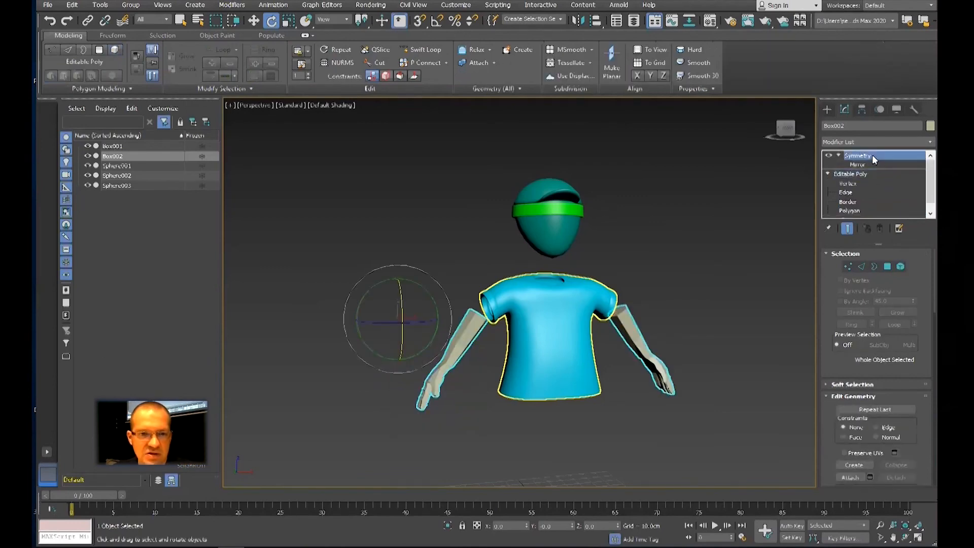
{"action": "middle_click_drag", "start_coordinate": [620, 308], "coordinate": [608, 297]}
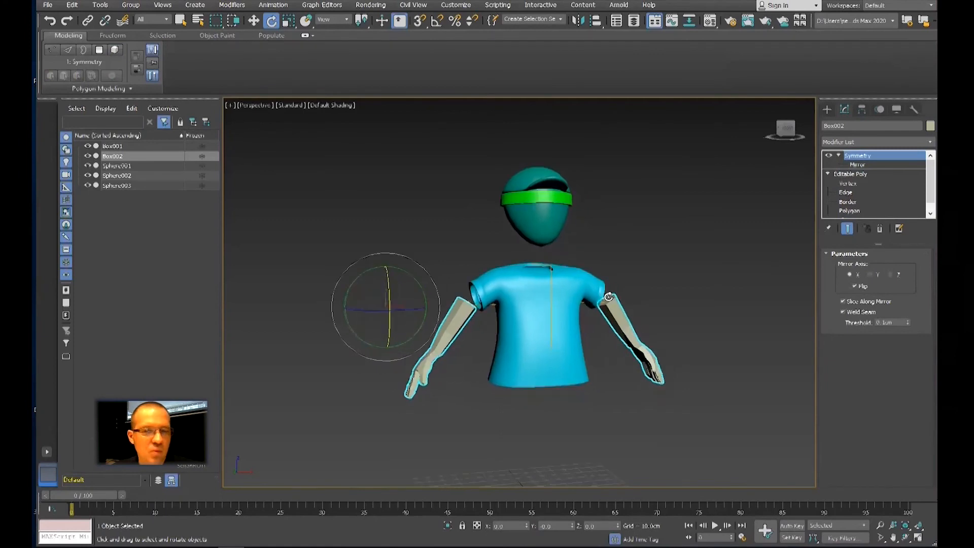
{"action": "left_click_drag", "start_coordinate": [610, 298], "coordinate": [541, 329]}
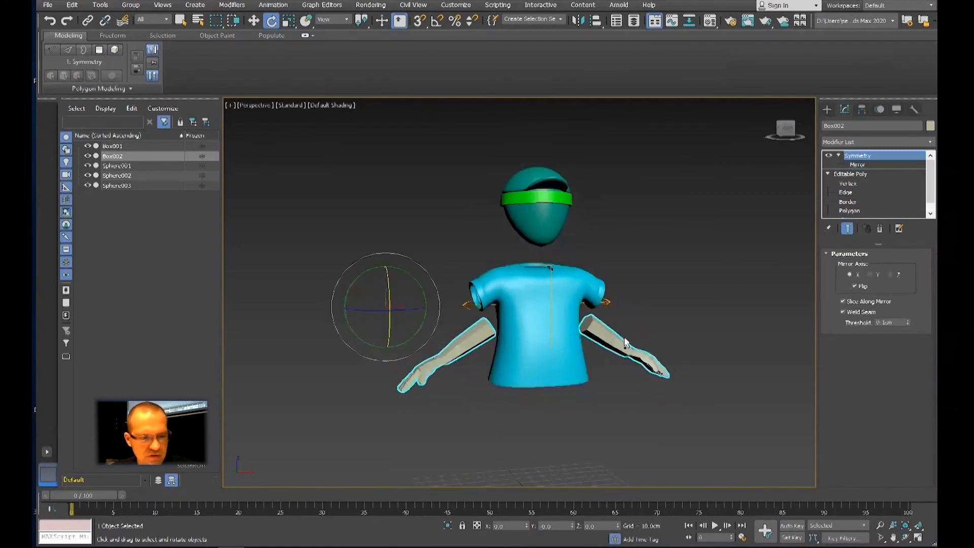
Step: Undo the arm rotations and moves back to the outstretched mirrored arms
{"action": "key", "text": "ctrl+z"}
{"action": "key", "text": "ctrl+z"}
{"action": "key", "text": "ctrl+z"}
{"action": "key", "text": "ctrl+z"}
{"action": "key", "text": "ctrl+z"}
Step: Clone the mirrored arms and place the copy in front of the shirt, at about Y -69 cm
{"action": "middle_click_drag", "start_coordinate": [624, 344], "coordinate": [705, 364], "text": "alt"}
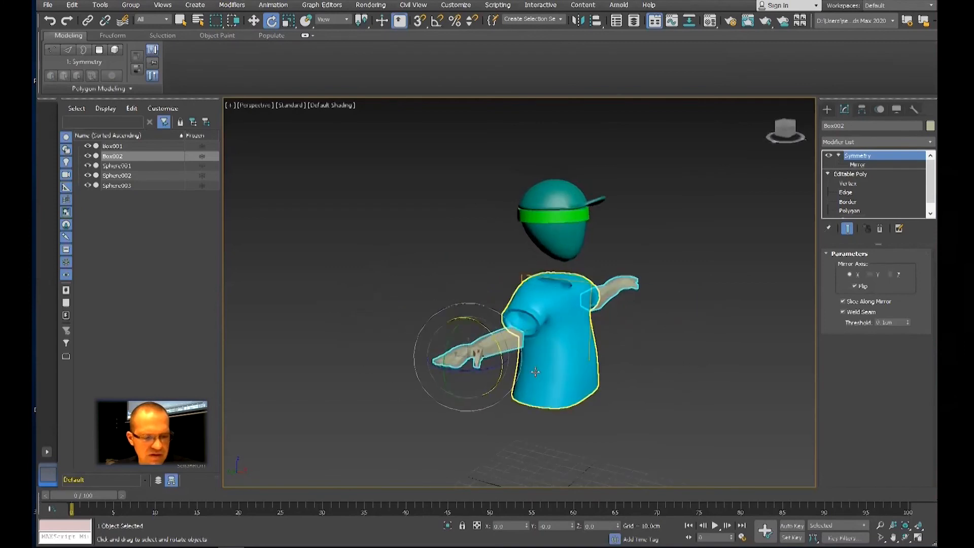
{"action": "key", "text": "w"}
{"action": "mouse_move", "coordinate": [437, 348]}
{"action": "left_mouse_down"}
{"action": "mouse_move", "coordinate": [558, 389]}
{"action": "mouse_move", "coordinate": [547, 384]}
{"action": "left_mouse_up"}
{"action": "left_click", "coordinate": [489, 318]}
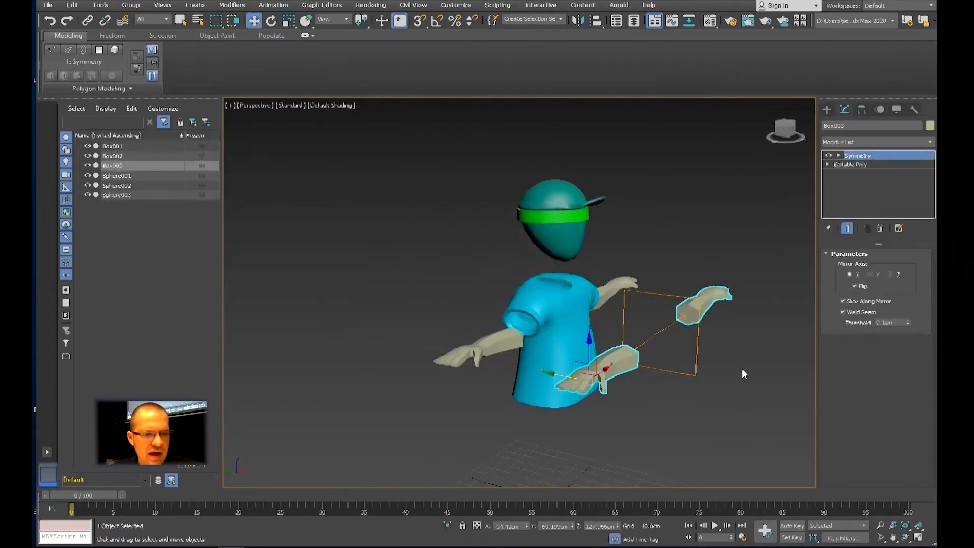
Step: Delete the Symmetry modifier from the copied arms, leaving a single arm selected
{"action": "middle_click_drag", "start_coordinate": [741, 370], "coordinate": [689, 367], "text": "alt"}
{"action": "right_click", "coordinate": [861, 158]}
{"action": "left_click", "coordinate": [869, 169]}
{"action": "middle_click_drag", "start_coordinate": [743, 337], "coordinate": [693, 368], "text": "alt"}
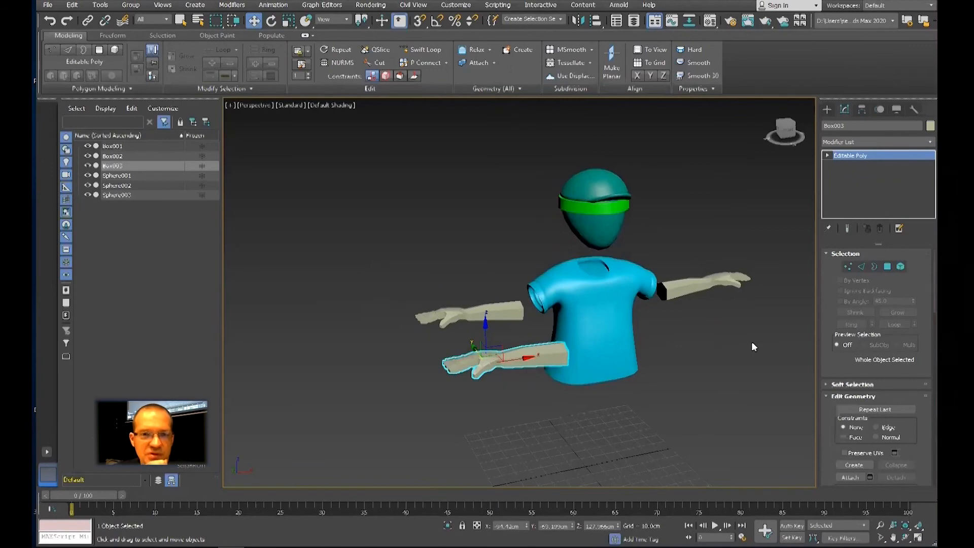
{"action": "left_click", "coordinate": [628, 350]}
{"action": "left_click", "coordinate": [522, 360]}
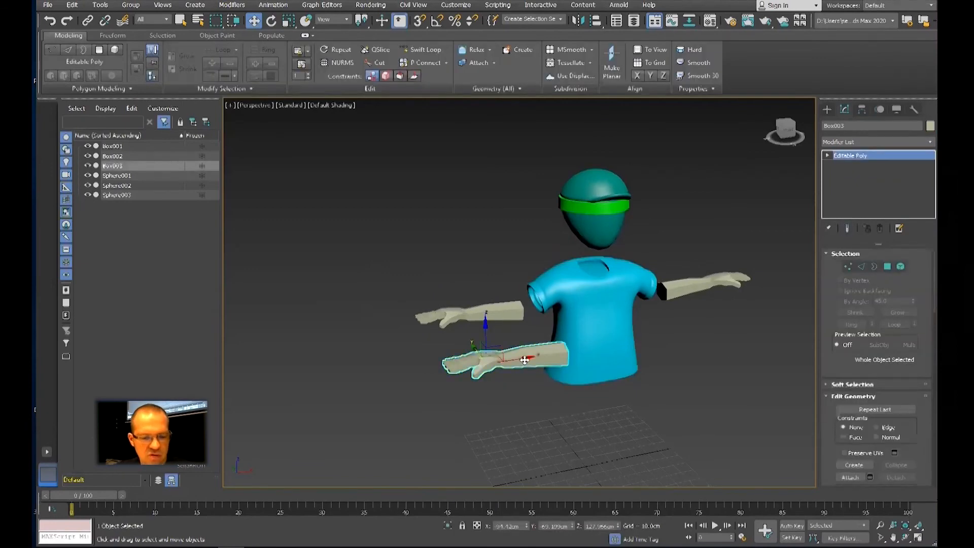
Step: Rotate the copied arm about 53 degrees around its Y axis so it slopes down from the sleeve
{"action": "key", "text": "e"}
{"action": "left_click_drag", "start_coordinate": [474, 331], "coordinate": [431, 369]}
{"action": "left_click", "coordinate": [827, 155]}
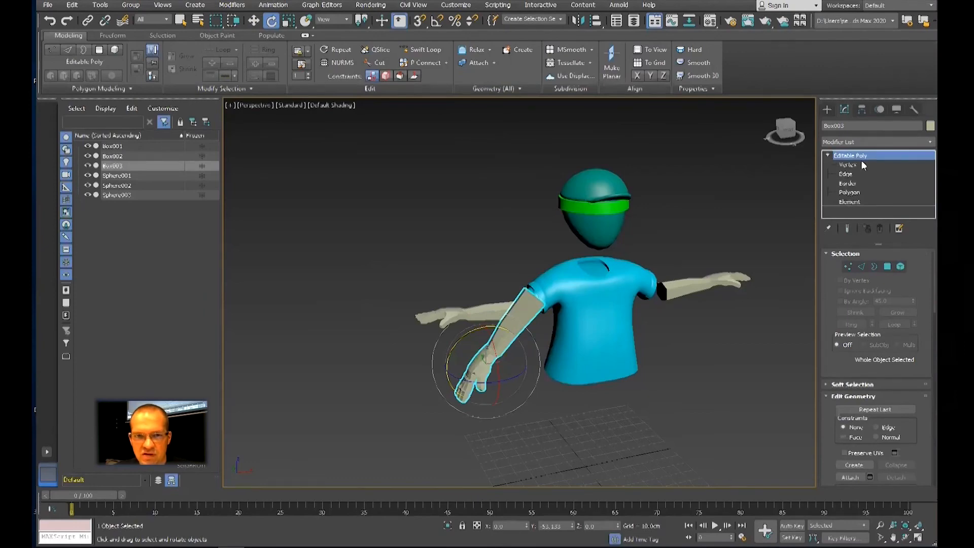
{"action": "left_click", "coordinate": [744, 224]}
{"action": "left_click", "coordinate": [514, 327]}
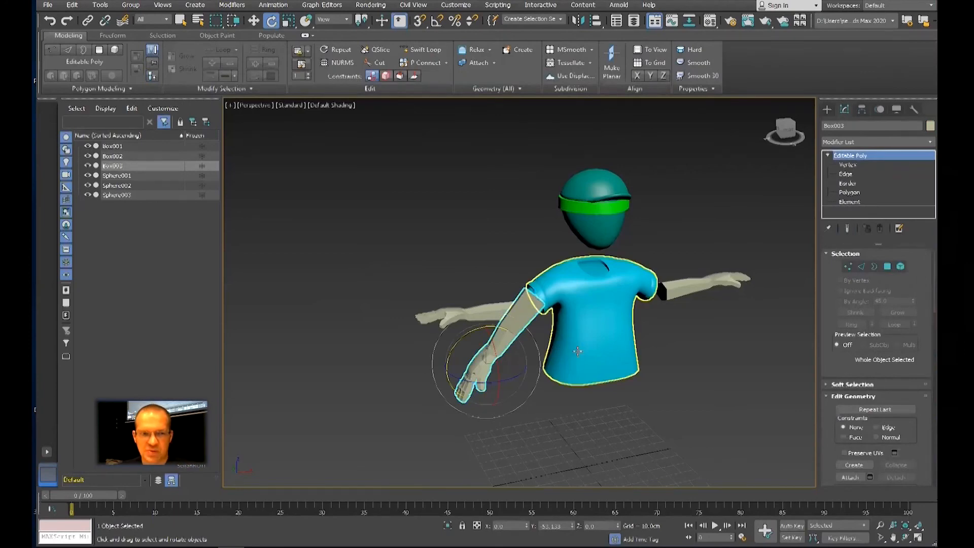
Step: Add a Symmetry modifier to the rotated arm copy and check the orientation of its pivot
{"action": "left_click", "coordinate": [859, 137]}
{"action": "key", "text": "s"}
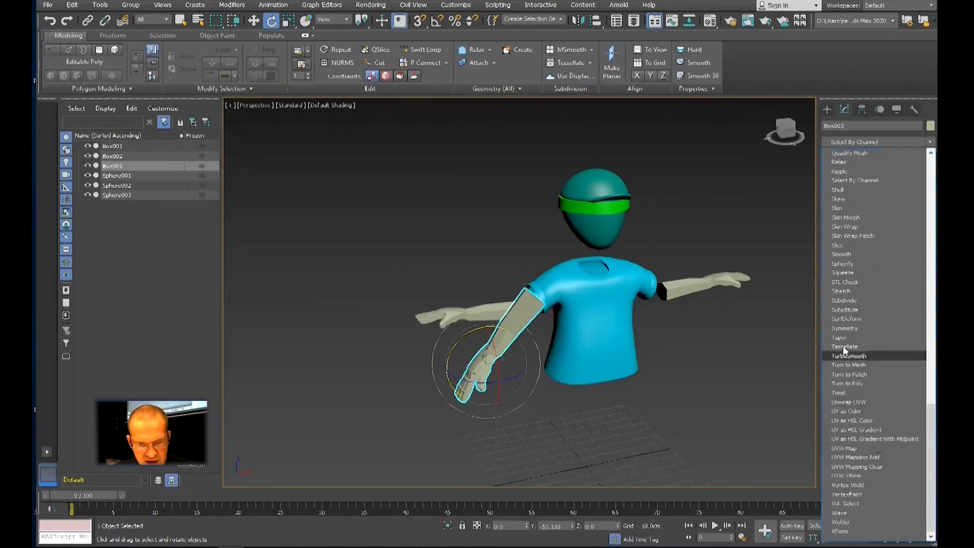
{"action": "left_click", "coordinate": [845, 328]}
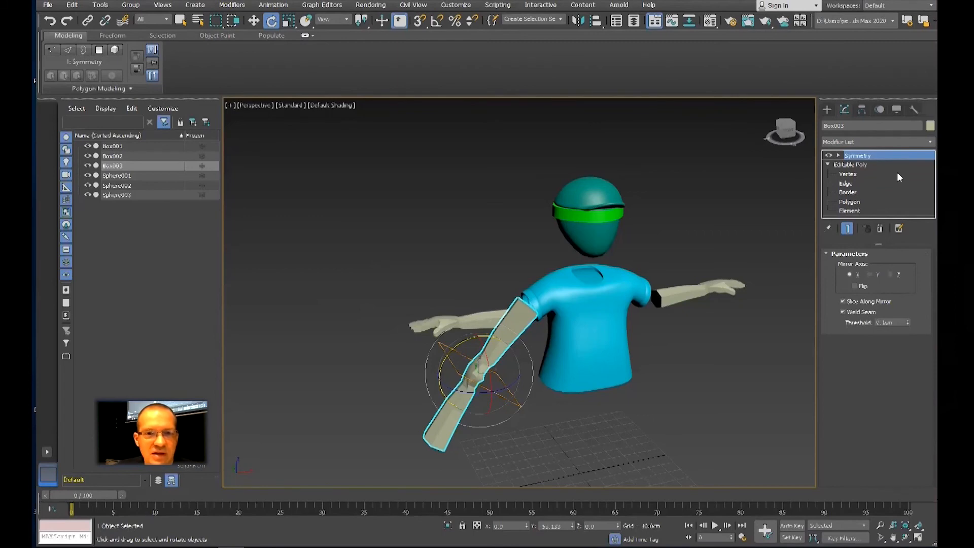
{"action": "left_click", "coordinate": [861, 109]}
{"action": "left_click", "coordinate": [880, 184]}
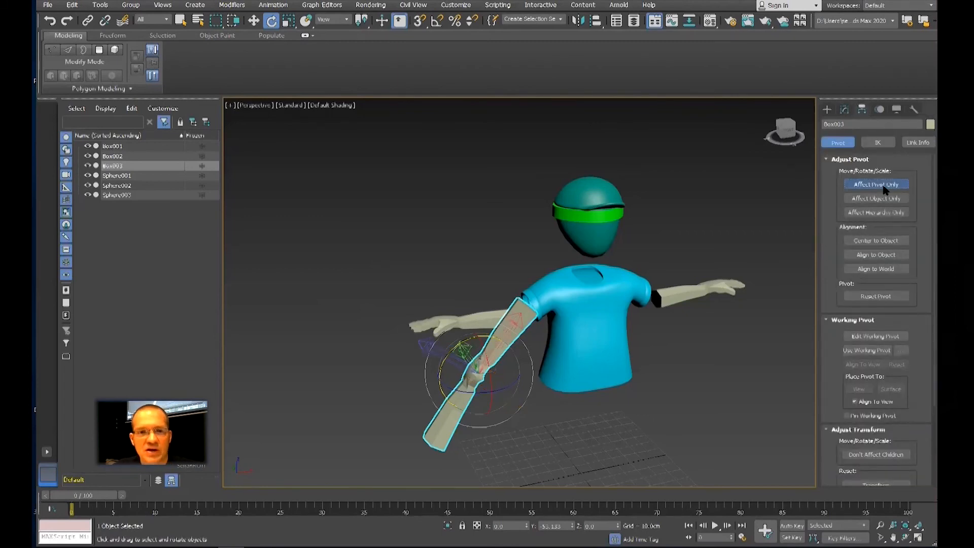
{"action": "left_click", "coordinate": [844, 109]}
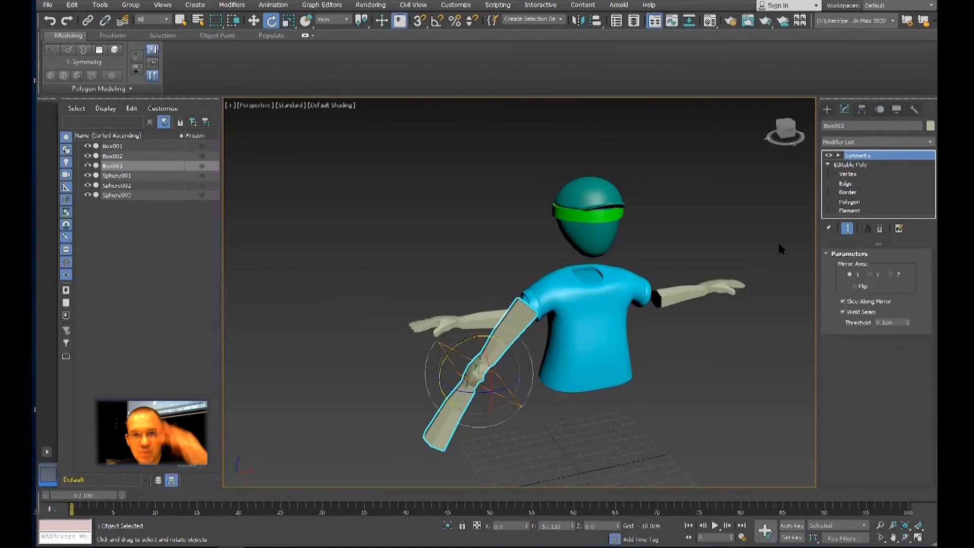
Step: Move the Symmetry's mirror plane along X to the centre of the shirt and rotate it
{"action": "left_click", "coordinate": [838, 156]}
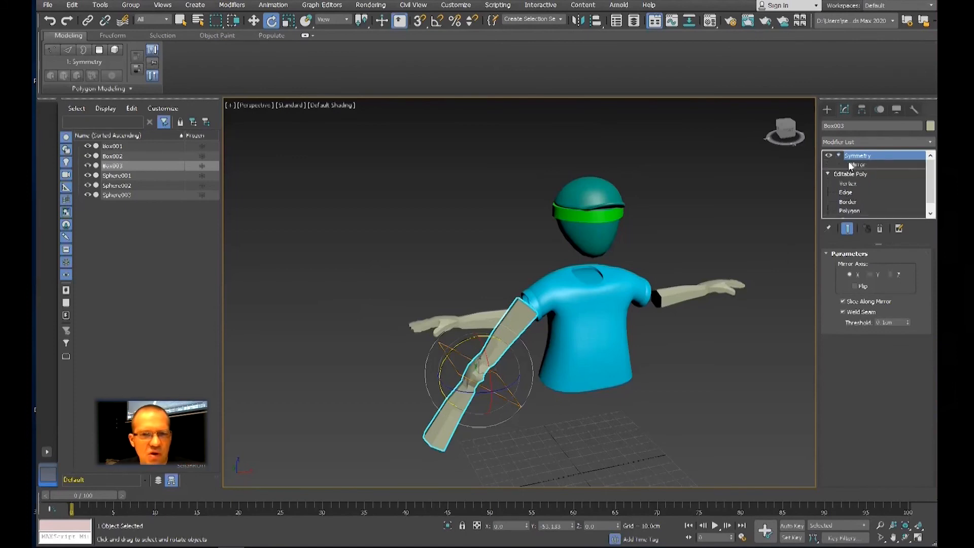
{"action": "left_click", "coordinate": [857, 165]}
{"action": "key", "text": "w"}
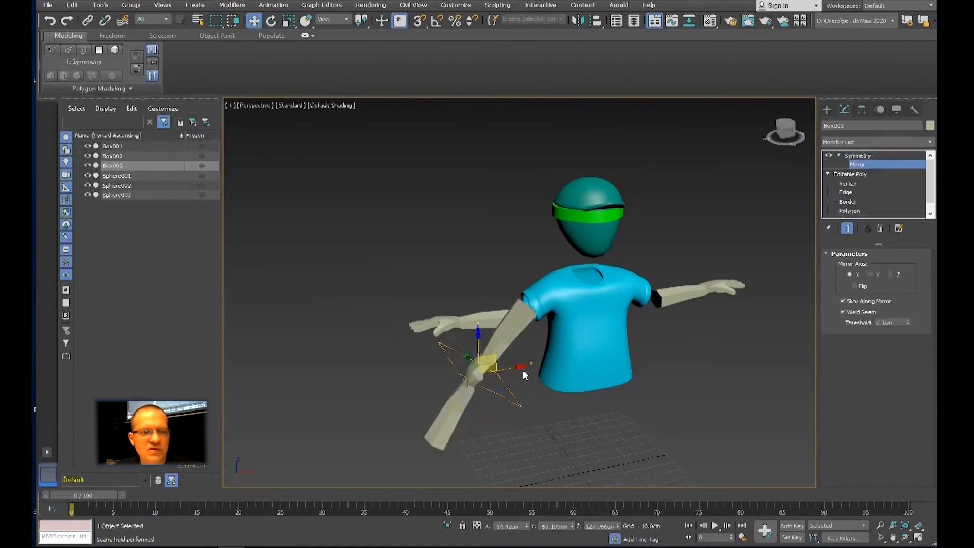
{"action": "left_click_drag", "start_coordinate": [515, 366], "coordinate": [625, 370]}
{"action": "key", "text": "e"}
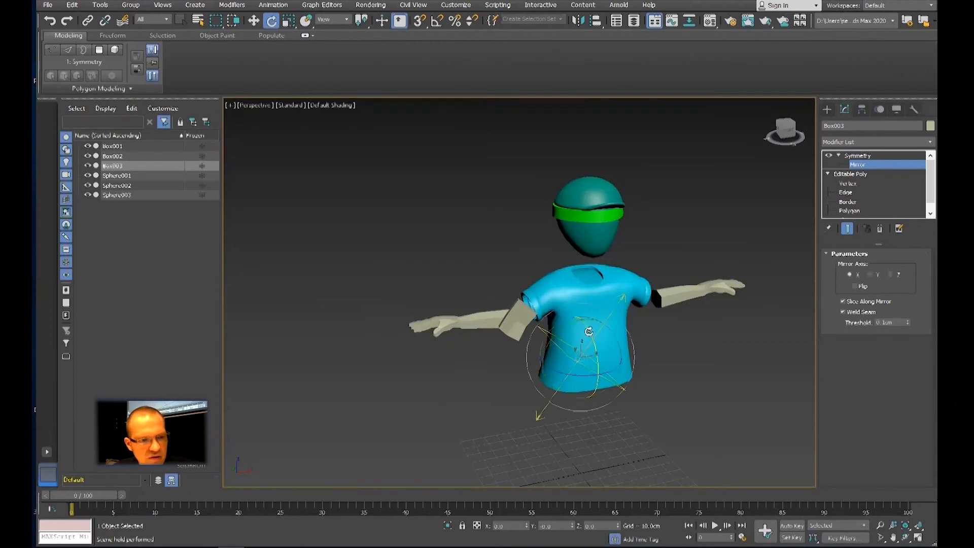
{"action": "mouse_move", "coordinate": [571, 324]}
{"action": "left_mouse_down"}
{"action": "mouse_move", "coordinate": [612, 331]}
{"action": "mouse_move", "coordinate": [567, 325]}
{"action": "left_mouse_up"}
{"action": "right_click", "coordinate": [567, 326]}
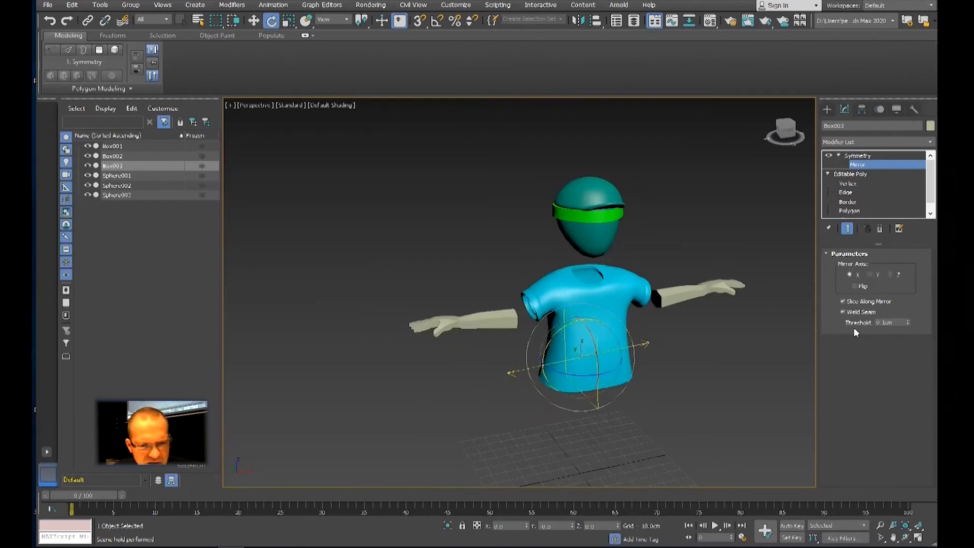
Step: Flip the mirror direction and rotate the mirror plane to put a lowered arm on each side of the shirt
{"action": "left_click", "coordinate": [858, 287]}
{"action": "left_click_drag", "start_coordinate": [595, 324], "coordinate": [638, 349]}
{"action": "middle_click_drag", "start_coordinate": [638, 350], "coordinate": [614, 342], "text": "alt"}
{"action": "left_click_drag", "start_coordinate": [607, 328], "coordinate": [607, 330]}
{"action": "middle_click_drag", "start_coordinate": [606, 330], "coordinate": [623, 347], "text": "alt"}
Step: Delete the copied arm object and open the original mirrored arms' Editable Poly at Element level
{"action": "left_click", "coordinate": [880, 156]}
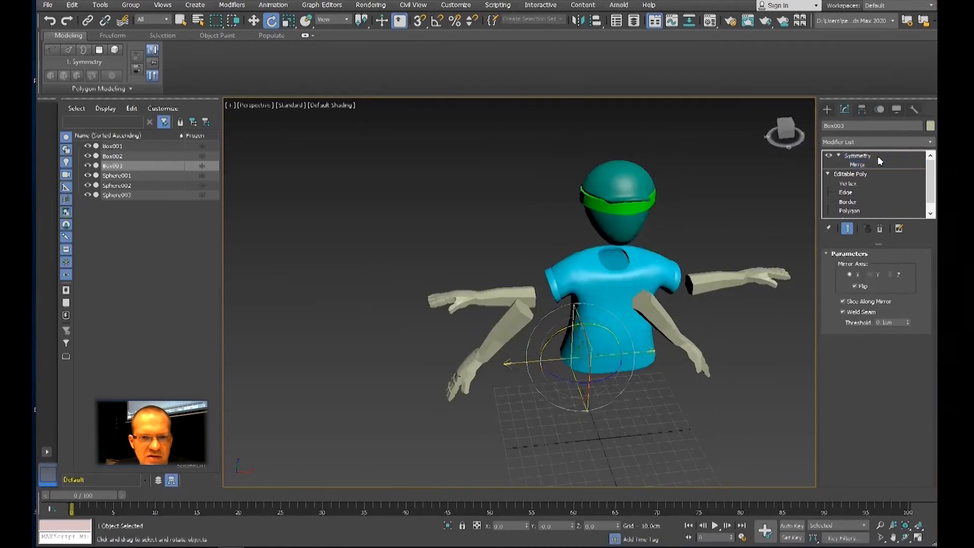
{"action": "key", "text": "Delete"}
{"action": "left_click", "coordinate": [510, 292]}
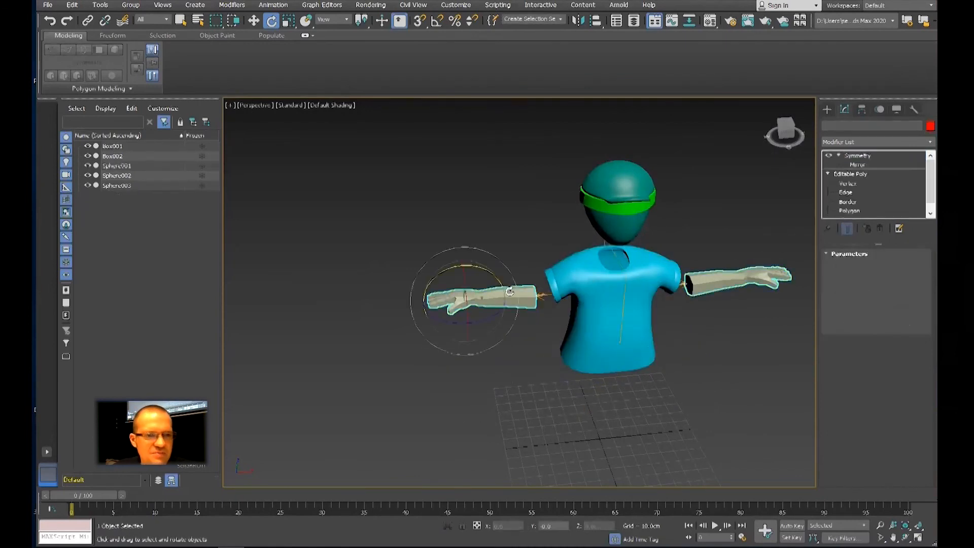
{"action": "scroll", "coordinate": [882, 193], "scroll_direction": "down", "scroll_amount": 1}
{"action": "left_click", "coordinate": [850, 210]}
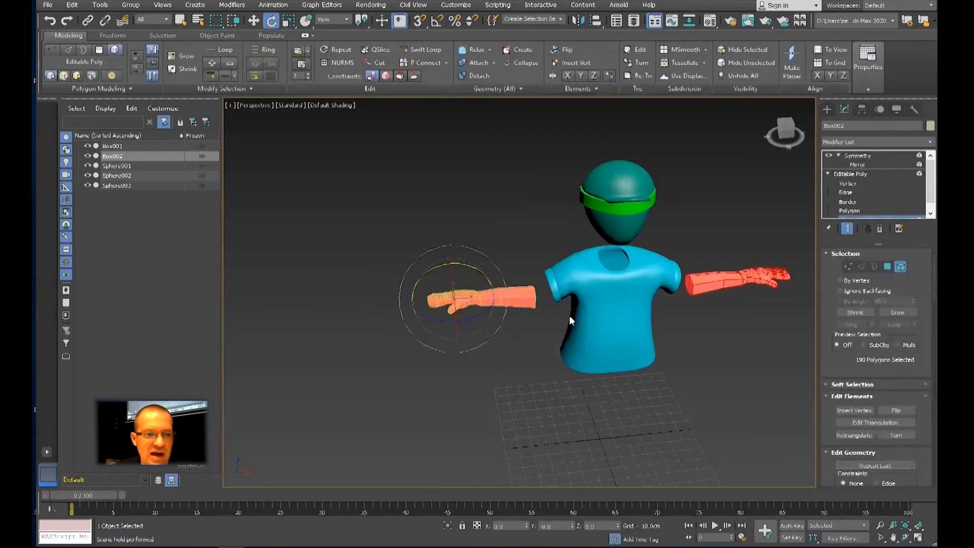
Step: Rotate the arm element downward and move it so its upper end fits into the shirt sleeve, then leave Element level
{"action": "mouse_move", "coordinate": [473, 268]}
{"action": "left_mouse_down"}
{"action": "mouse_move", "coordinate": [444, 255]}
{"action": "mouse_move", "coordinate": [463, 273]}
{"action": "left_mouse_up"}
{"action": "key", "text": "w"}
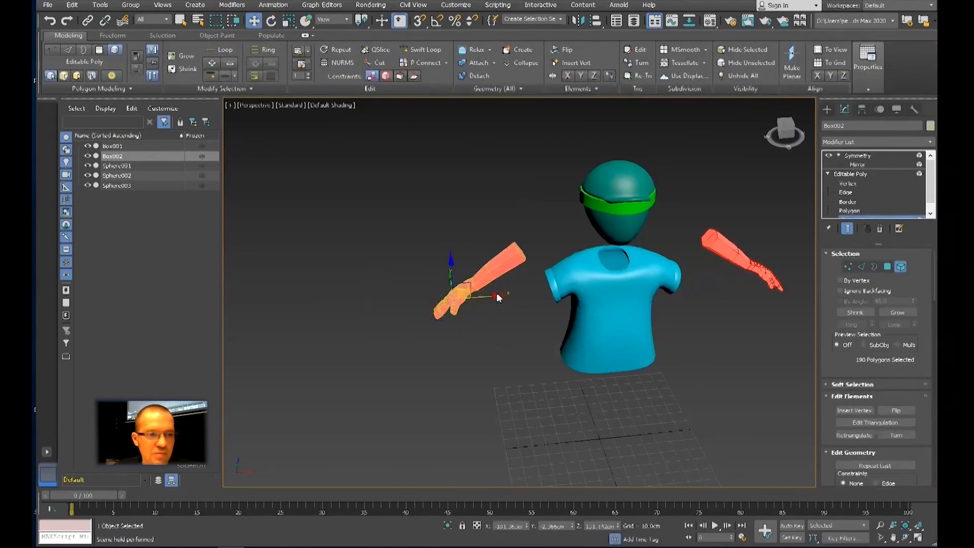
{"action": "middle_click_drag", "start_coordinate": [498, 299], "coordinate": [474, 280], "text": "alt"}
{"action": "left_click_drag", "start_coordinate": [470, 286], "coordinate": [521, 330]}
{"action": "middle_click_drag", "start_coordinate": [621, 325], "coordinate": [649, 342], "text": "alt"}
{"action": "left_click_drag", "start_coordinate": [531, 322], "coordinate": [522, 335]}
{"action": "mouse_move", "coordinate": [676, 363]}
{"action": "middle_mouse_down"}
{"action": "mouse_move", "coordinate": [596, 364]}
{"action": "mouse_move", "coordinate": [664, 358]}
{"action": "middle_mouse_up"}
{"action": "key", "text": "e"}
{"action": "left_click_drag", "start_coordinate": [467, 349], "coordinate": [463, 354]}
{"action": "middle_click_drag", "start_coordinate": [635, 354], "coordinate": [637, 234]}
{"action": "key", "text": "w"}
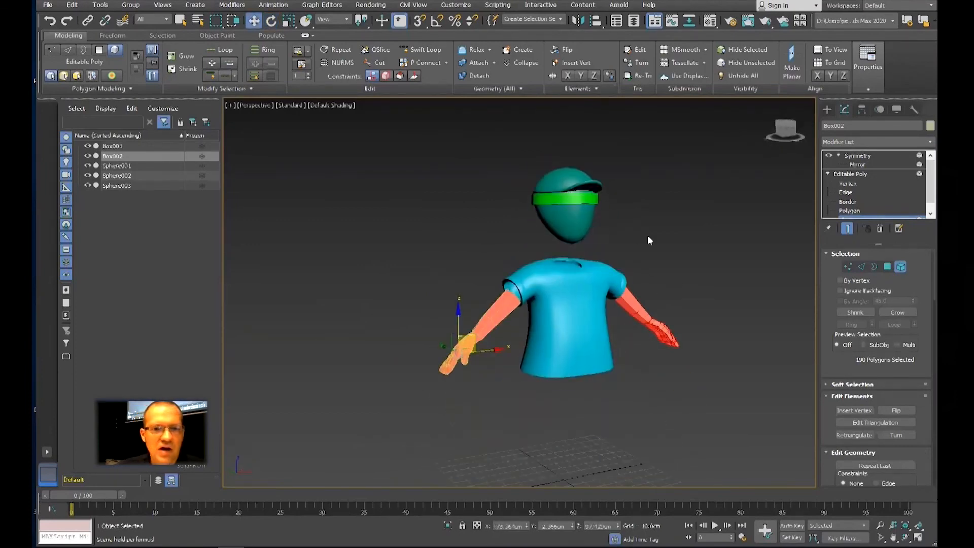
{"action": "left_click", "coordinate": [860, 174]}
Step: Examine the lowered arms' fit to the shirt and the shelled headband on the head from several angles
{"action": "middle_click_drag", "start_coordinate": [579, 318], "coordinate": [570, 377]}
{"action": "scroll", "coordinate": [579, 330], "scroll_direction": "up", "scroll_amount": 4}
{"action": "scroll", "coordinate": [668, 246], "scroll_direction": "down", "scroll_amount": 6}
{"action": "middle_click_drag", "start_coordinate": [628, 259], "coordinate": [593, 266]}
{"action": "middle_click_drag", "start_coordinate": [665, 244], "coordinate": [640, 251]}
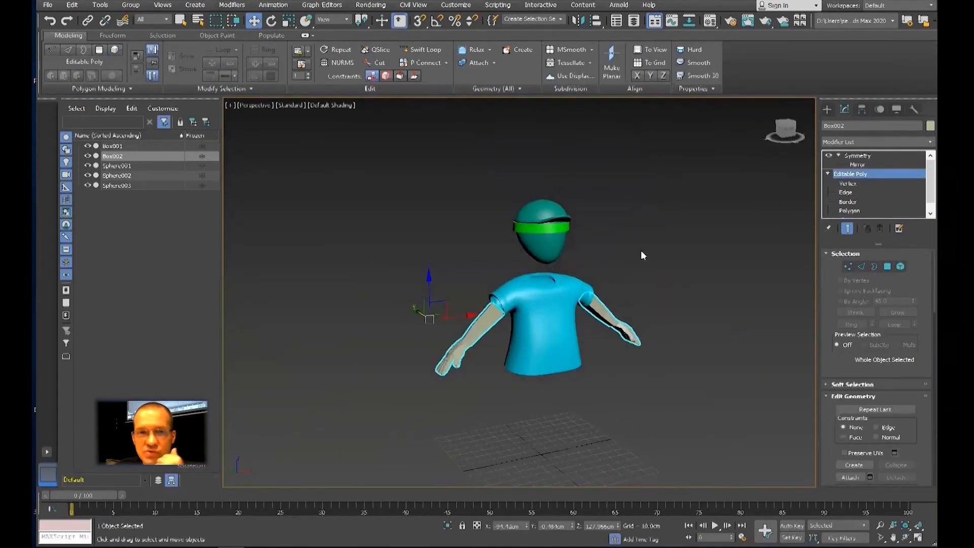
{"action": "left_click", "coordinate": [686, 232]}
{"action": "left_click", "coordinate": [550, 226]}
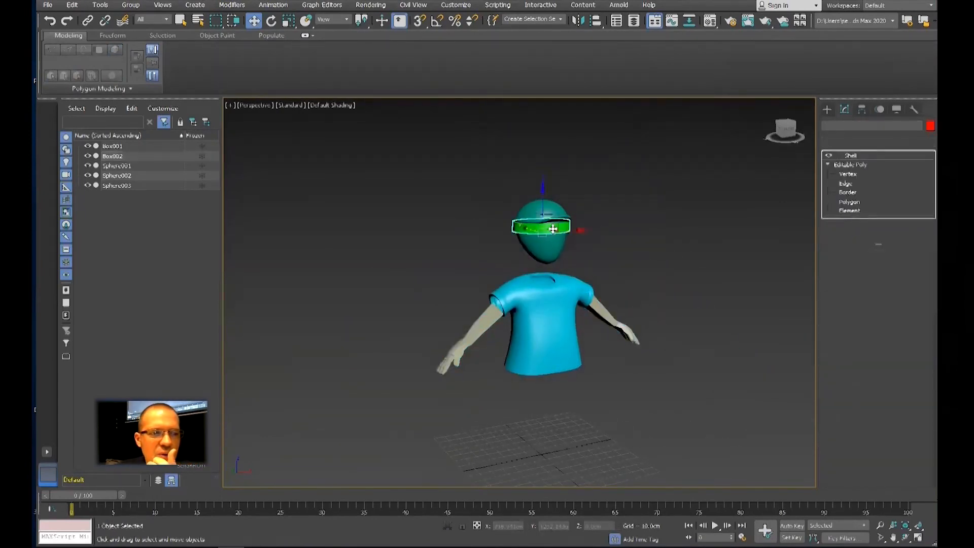
{"action": "scroll", "coordinate": [549, 228], "scroll_direction": "up", "scroll_amount": 2}
{"action": "middle_click_drag", "start_coordinate": [549, 228], "coordinate": [557, 237]}
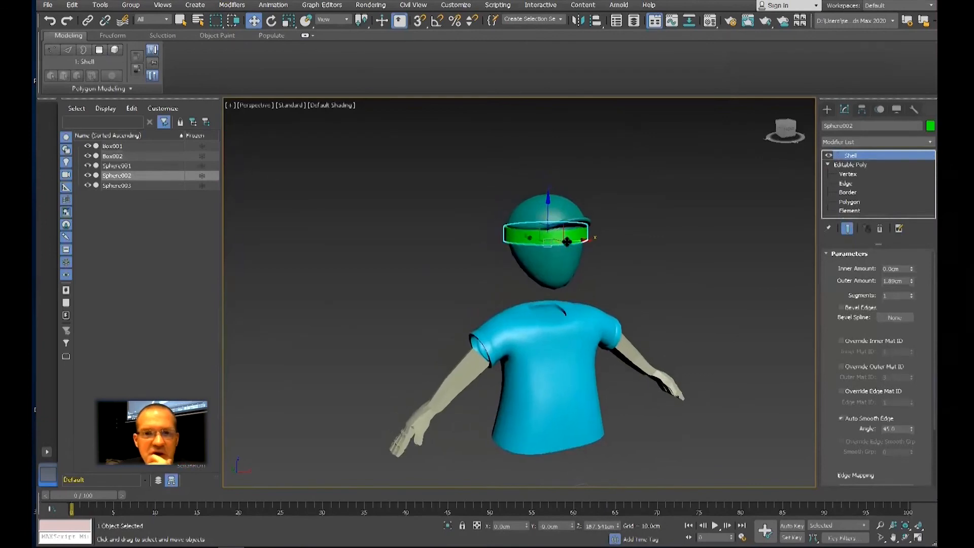
{"action": "middle_click_drag", "start_coordinate": [641, 265], "coordinate": [656, 231]}
Step: Add a TurboSmooth modifier with 1 iteration above the arms' Symmetry modifier
{"action": "left_click", "coordinate": [483, 352]}
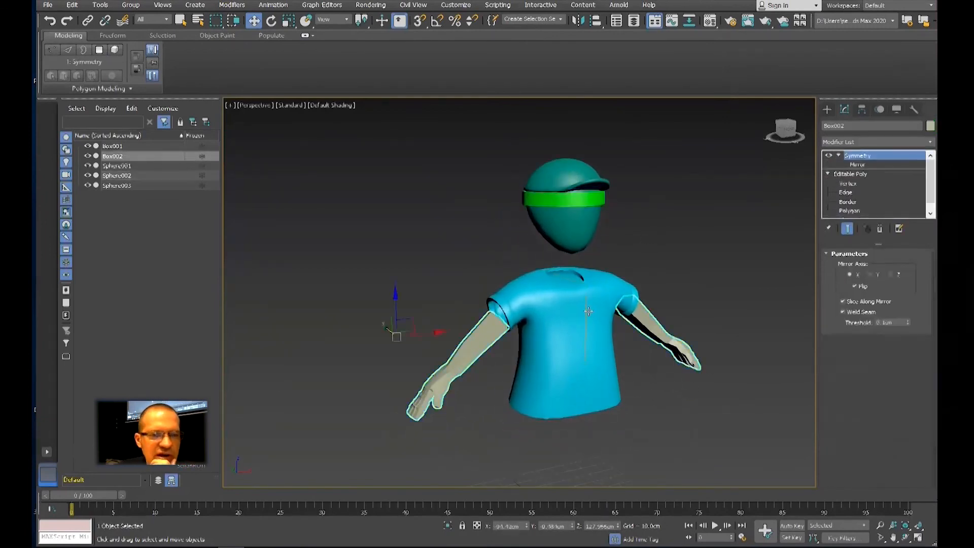
{"action": "left_click", "coordinate": [859, 141]}
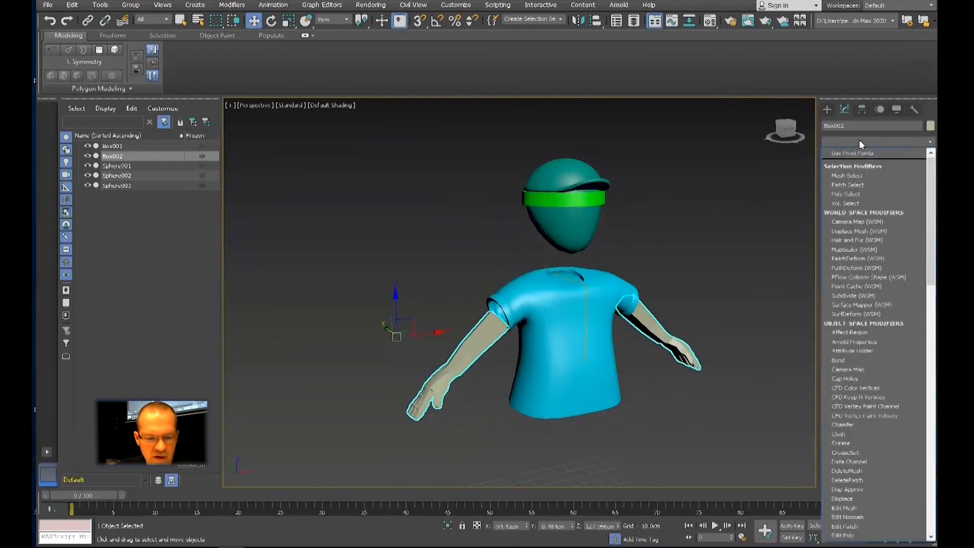
{"action": "key", "text": "t"}
{"action": "left_click", "coordinate": [884, 355]}
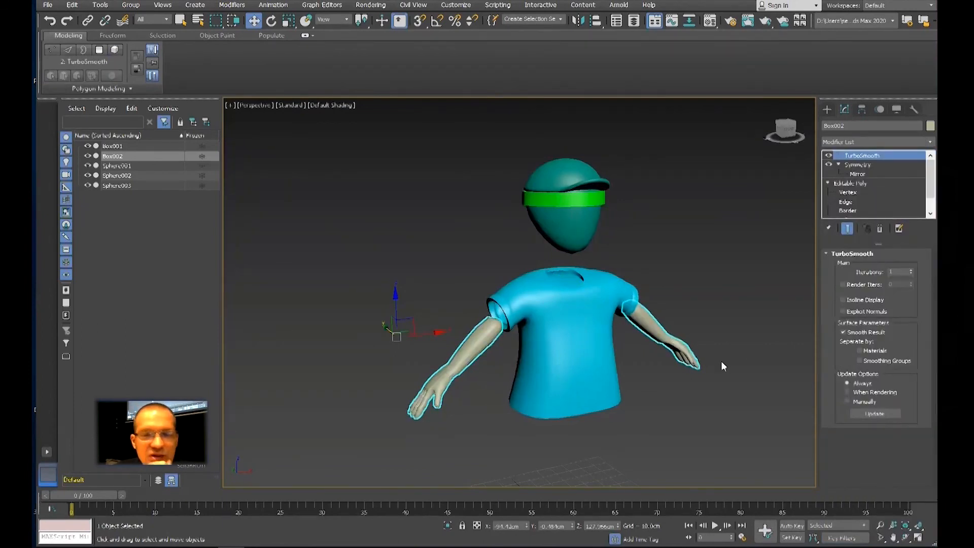
{"action": "middle_click_drag", "start_coordinate": [741, 303], "coordinate": [746, 295]}
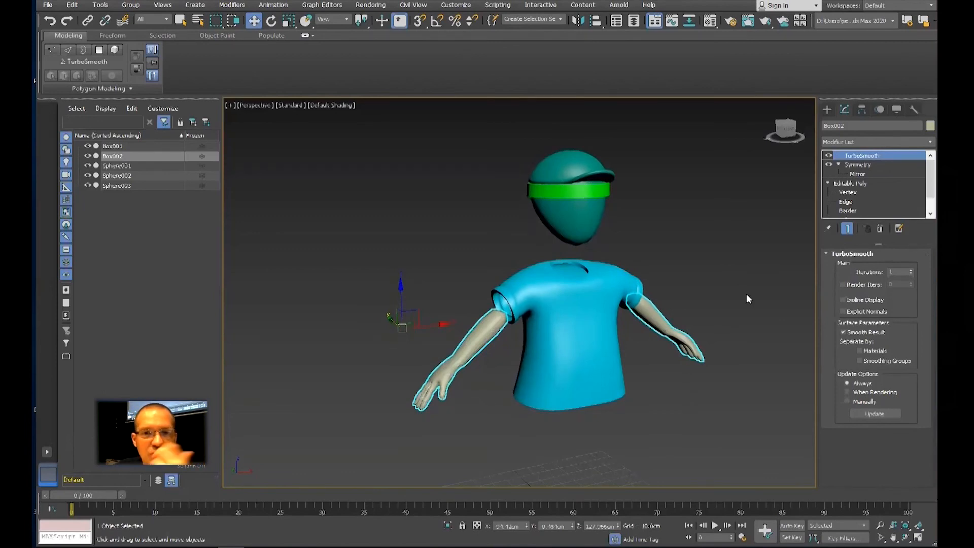
Step: Select the ring of six polygons around the forearm just above the wrist, showing the unsmoothed mesh with edged faces
{"action": "scroll", "coordinate": [507, 339], "scroll_direction": "up", "scroll_amount": 5}
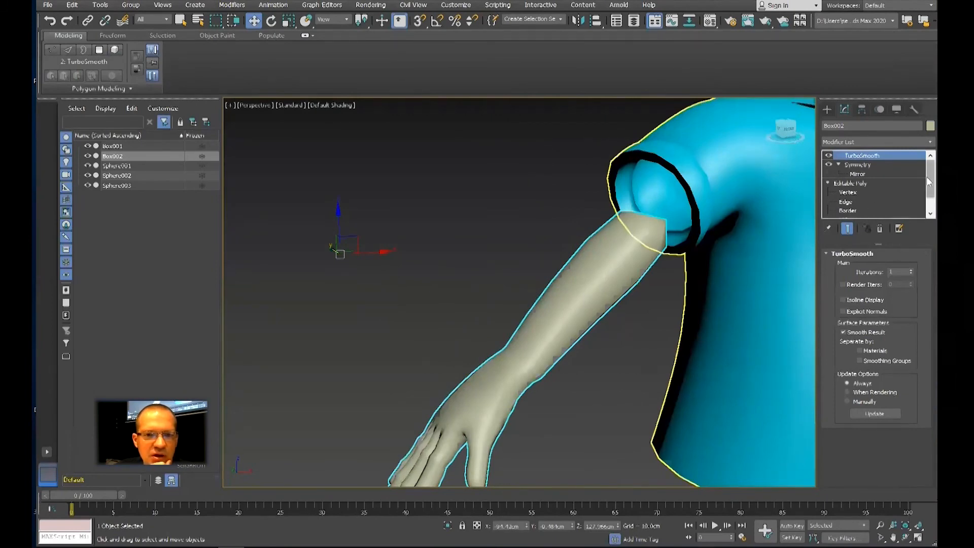
{"action": "left_click_drag", "start_coordinate": [928, 180], "coordinate": [929, 198]}
{"action": "left_click", "coordinate": [857, 203]}
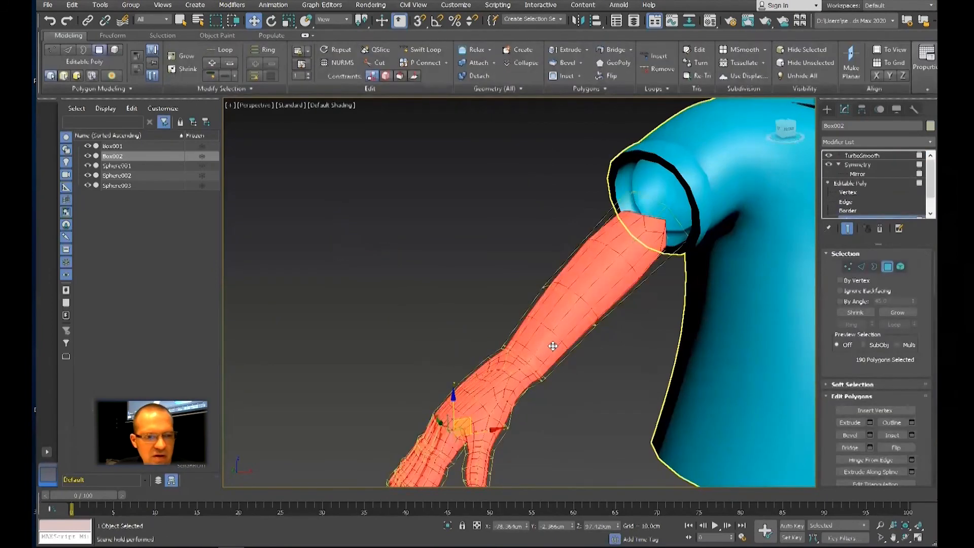
{"action": "left_click", "coordinate": [552, 345]}
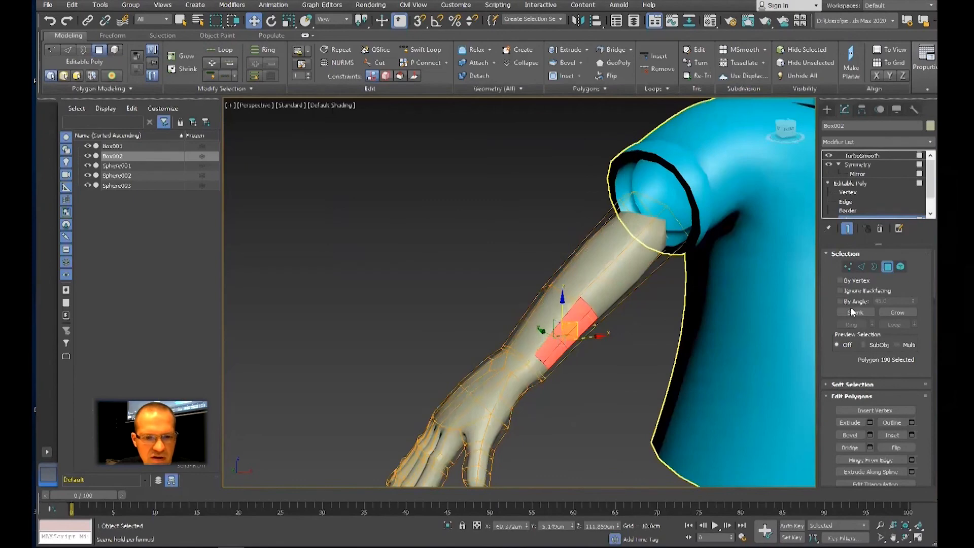
{"action": "left_click", "coordinate": [543, 328], "text": "shift"}
{"action": "mouse_move", "coordinate": [557, 331]}
{"action": "middle_mouse_down", "text": "alt"}
{"action": "mouse_move", "coordinate": [616, 343]}
{"action": "mouse_move", "coordinate": [541, 331]}
{"action": "mouse_move", "coordinate": [600, 330]}
{"action": "mouse_move", "coordinate": [625, 353]}
{"action": "middle_mouse_up", "text": "alt"}
{"action": "left_click", "coordinate": [846, 228]}
{"action": "key", "text": "F4"}
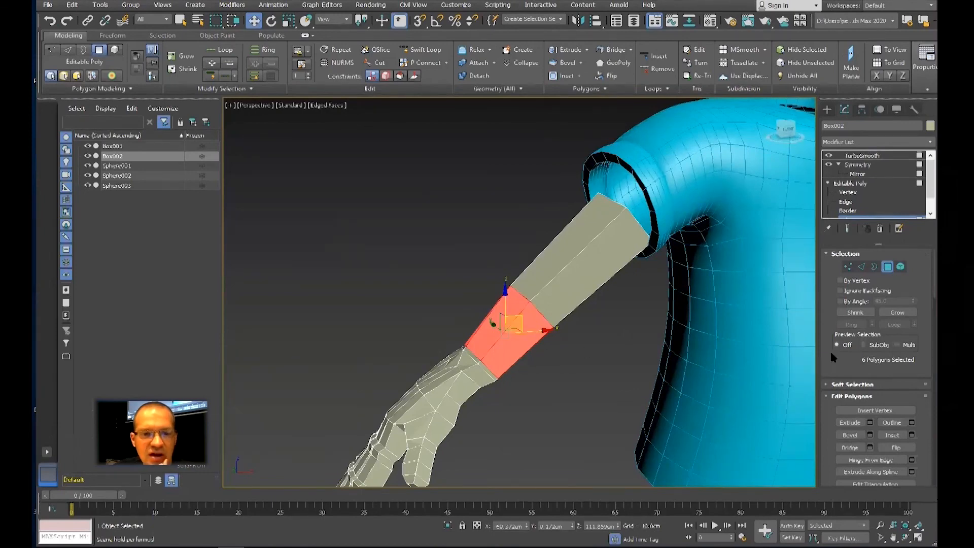
Step: Detach the selected forearm polygons as a clone into a separate object
{"action": "scroll", "coordinate": [852, 391], "scroll_direction": "down", "scroll_amount": 3}
{"action": "scroll", "coordinate": [855, 398], "scroll_direction": "down", "scroll_amount": 5}
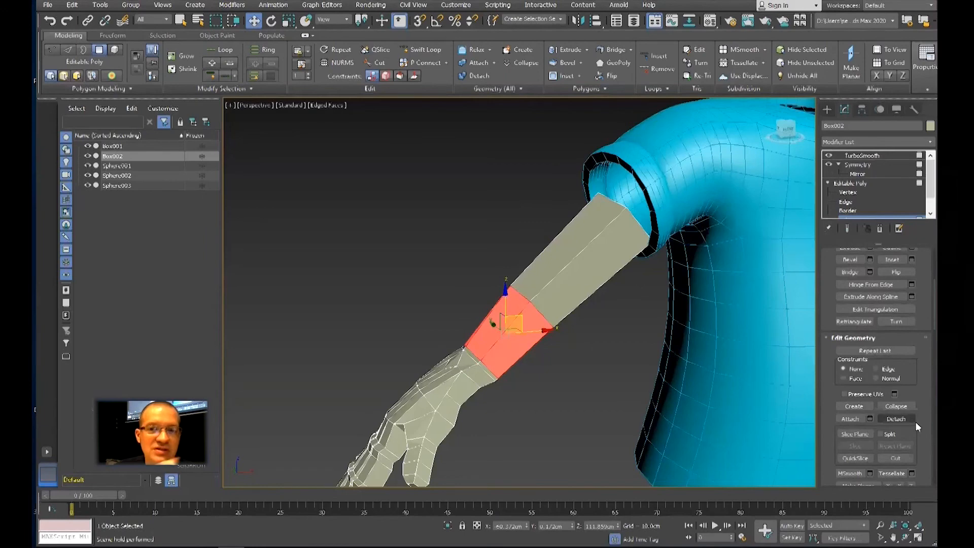
{"action": "left_click", "coordinate": [909, 420]}
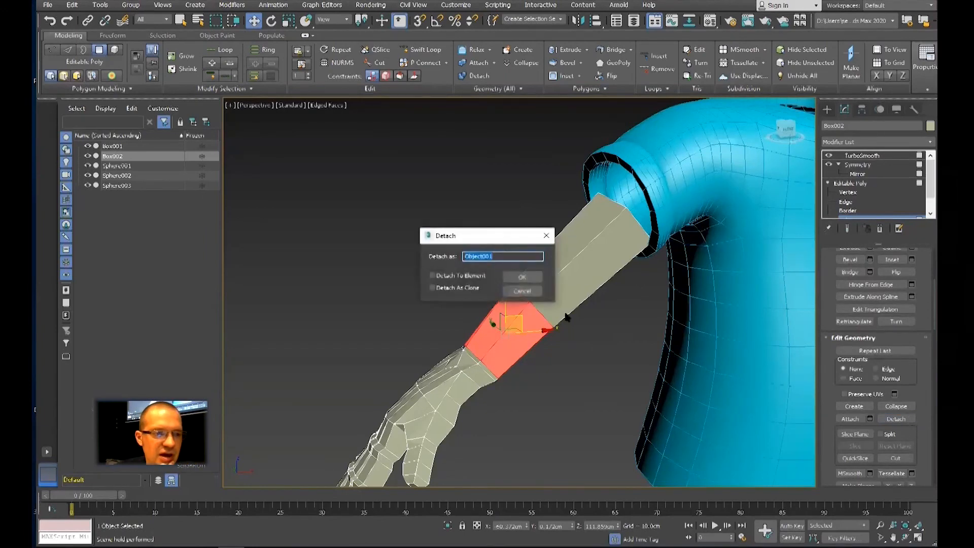
{"action": "left_click_drag", "start_coordinate": [509, 243], "coordinate": [730, 297]}
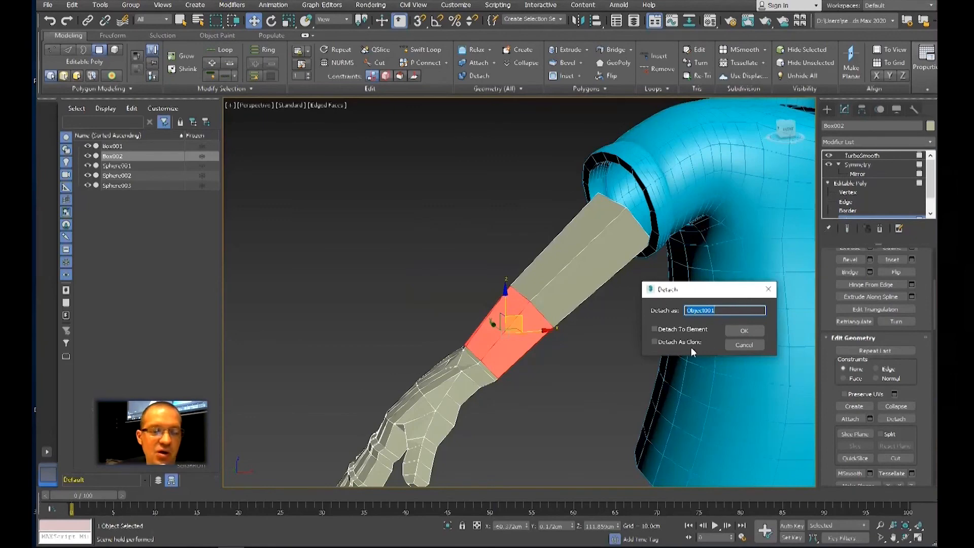
{"action": "left_click", "coordinate": [654, 341]}
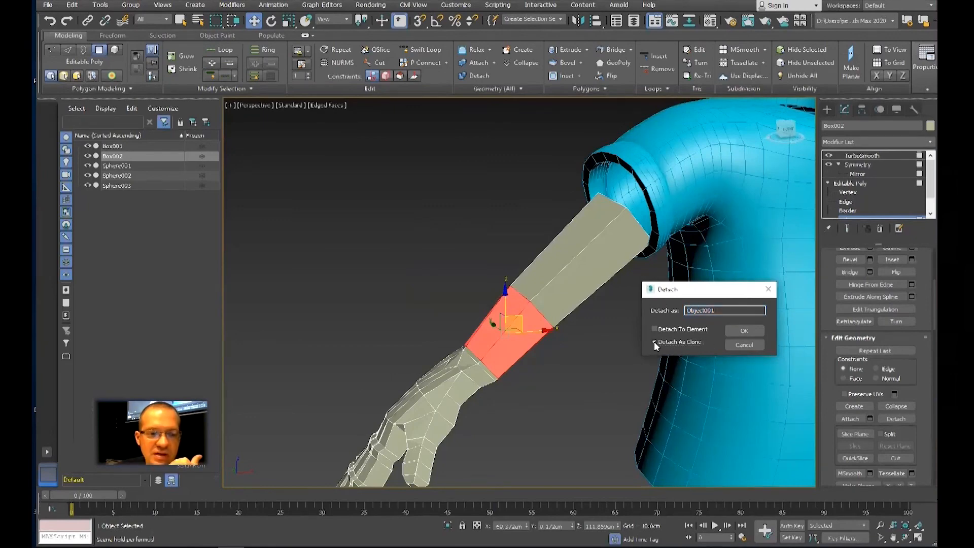
{"action": "left_click", "coordinate": [744, 330]}
Step: Return the arms to their TurboSmooth level and add a Shell modifier to the detached wristband piece
{"action": "left_click", "coordinate": [856, 183]}
{"action": "left_click", "coordinate": [870, 154]}
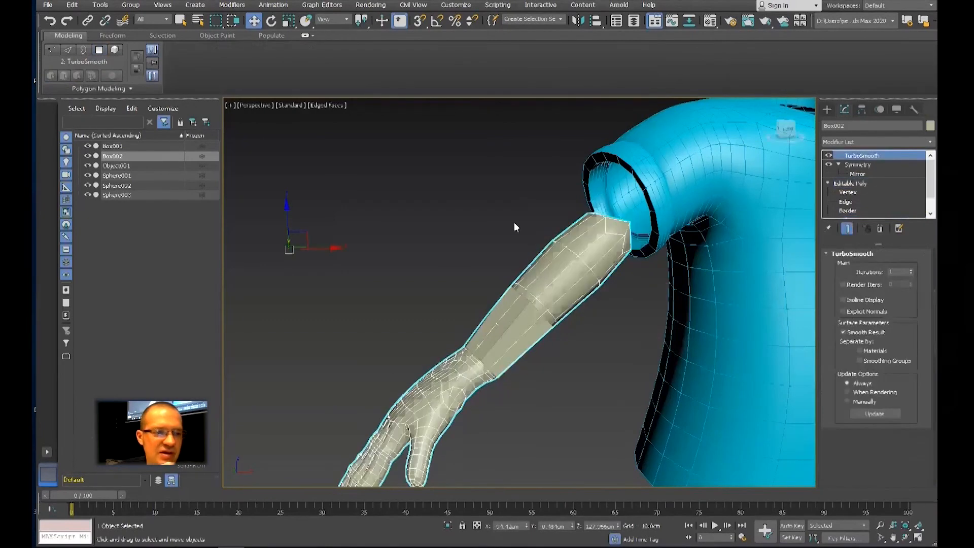
{"action": "left_click", "coordinate": [513, 222]}
{"action": "left_click", "coordinate": [506, 317]}
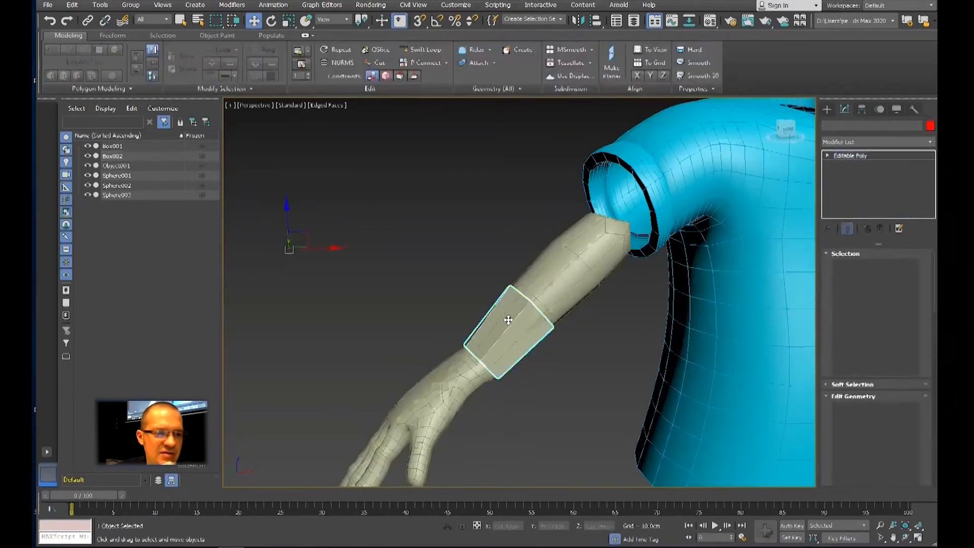
{"action": "left_click", "coordinate": [871, 142]}
{"action": "key", "text": "s"}
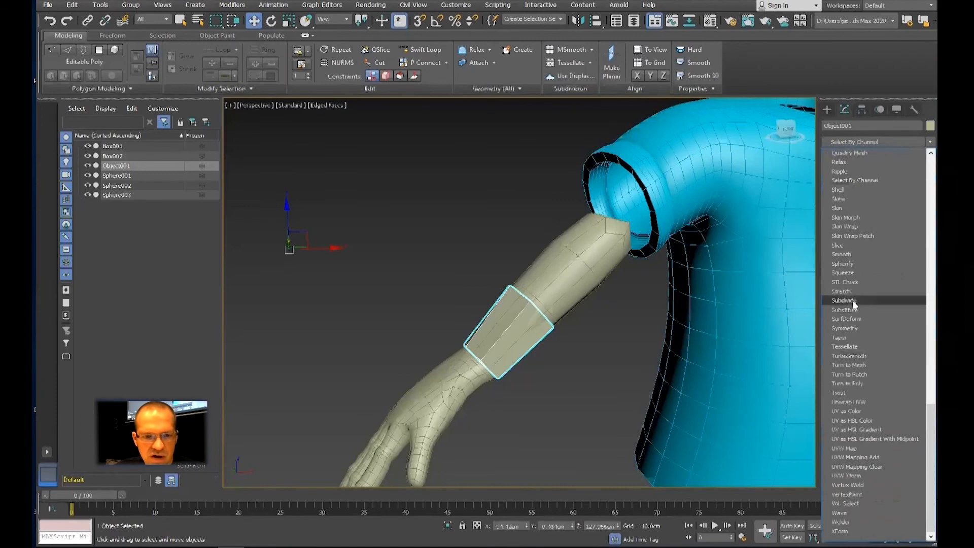
{"action": "left_click", "coordinate": [838, 190]}
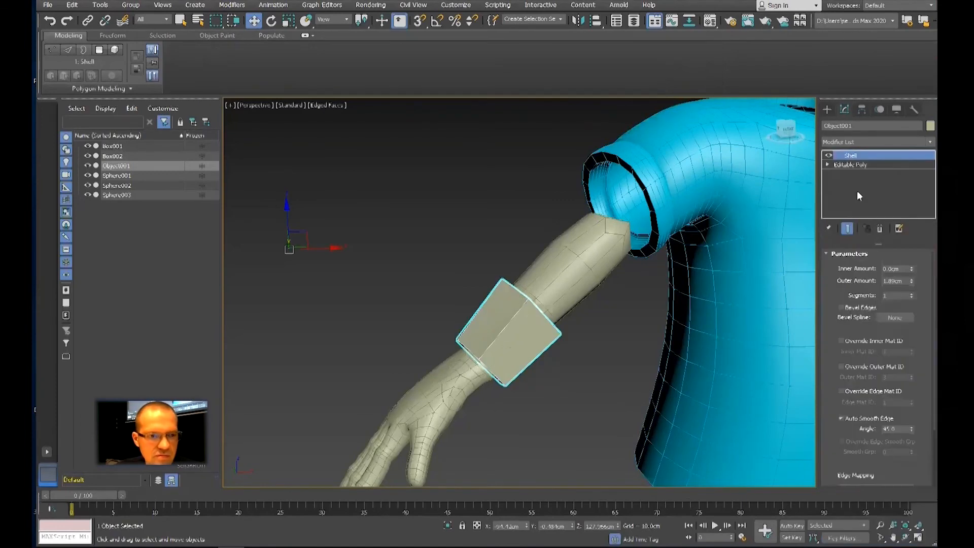
Step: Add a TurboSmooth modifier above the wristband's Shell and hide the edged faces to show the whole figure
{"action": "left_click", "coordinate": [872, 145]}
{"action": "scroll", "coordinate": [903, 351], "scroll_direction": "down", "scroll_amount": 10}
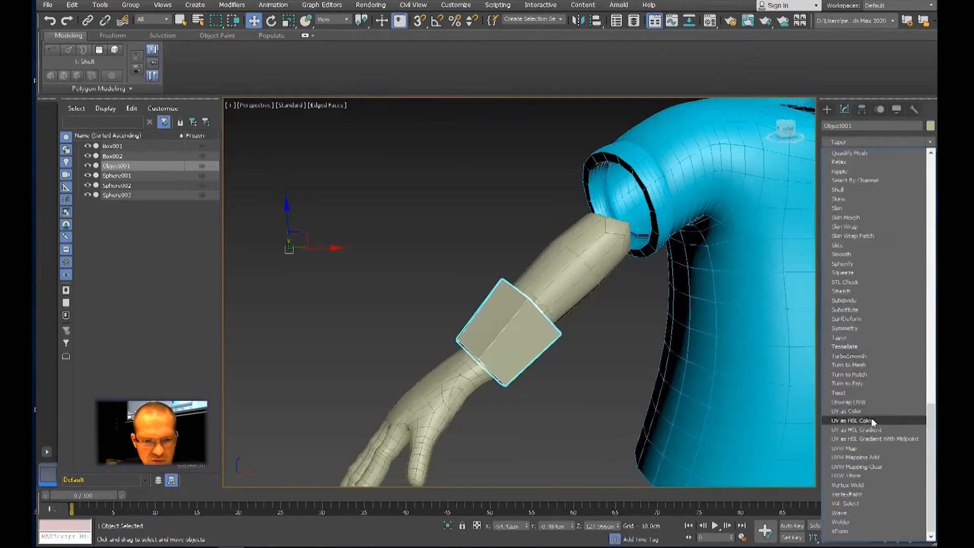
{"action": "left_click", "coordinate": [852, 356]}
{"action": "key", "text": "F4"}
{"action": "middle_click_drag", "start_coordinate": [607, 349], "coordinate": [521, 397]}
{"action": "scroll", "coordinate": [600, 399], "scroll_direction": "down", "scroll_amount": 5}
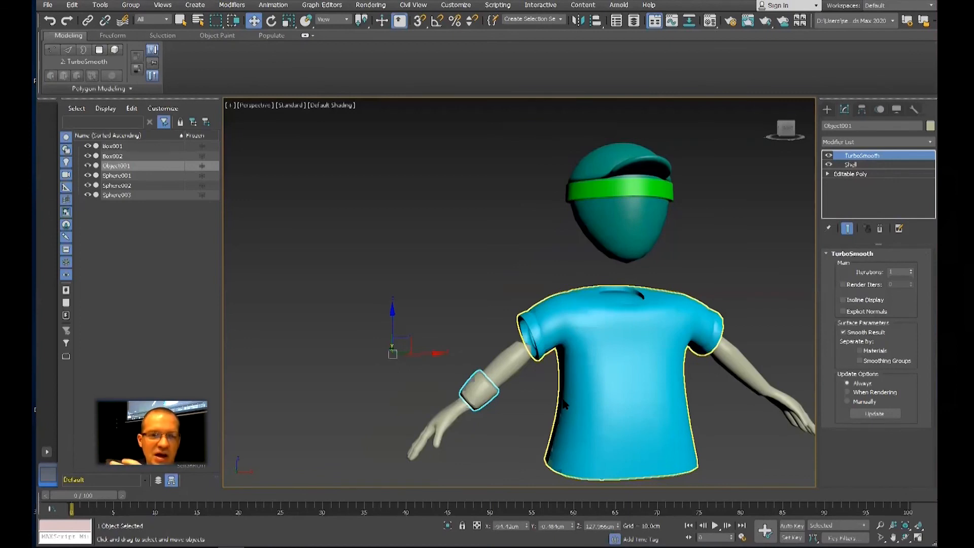
Step: Create a standard cylinder in the Top view just in front of the figure to serve as the neck
{"action": "left_click", "coordinate": [827, 110]}
{"action": "left_click", "coordinate": [863, 198]}
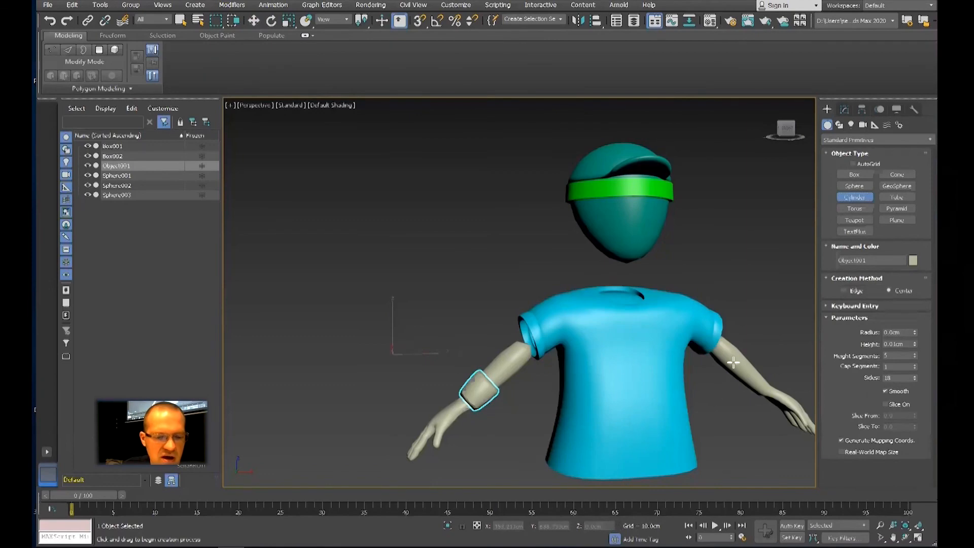
{"action": "key", "text": "t"}
{"action": "left_click_drag", "start_coordinate": [560, 385], "coordinate": [606, 434]}
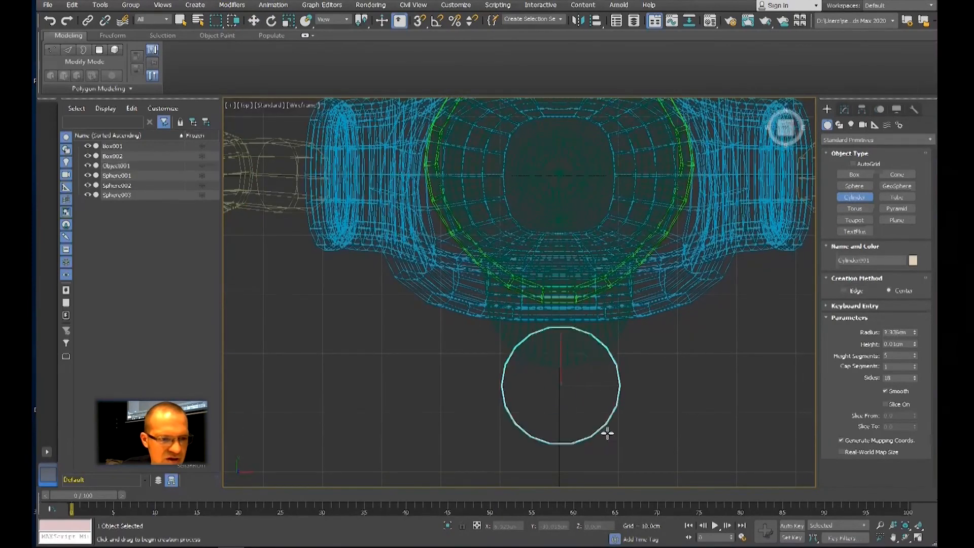
{"action": "left_click", "coordinate": [565, 345]}
{"action": "right_click", "coordinate": [565, 345]}
Step: In the Perspective view, raise the neck cylinder and move it back between the head and the shirt collar
{"action": "key", "text": "p"}
{"action": "scroll", "coordinate": [608, 419], "scroll_direction": "down", "scroll_amount": 8}
{"action": "left_click_drag", "start_coordinate": [614, 419], "coordinate": [614, 294]}
{"action": "scroll", "coordinate": [597, 330], "scroll_direction": "up", "scroll_amount": 8}
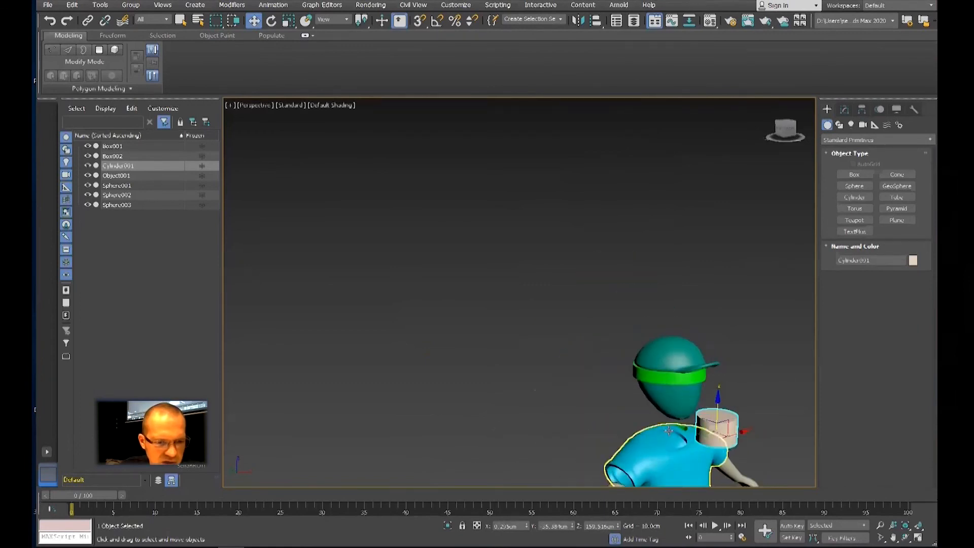
{"action": "left_click_drag", "start_coordinate": [719, 424], "coordinate": [676, 409]}
{"action": "scroll", "coordinate": [682, 416], "scroll_direction": "up", "scroll_amount": 5}
{"action": "scroll", "coordinate": [689, 421], "scroll_direction": "up", "scroll_amount": 3}
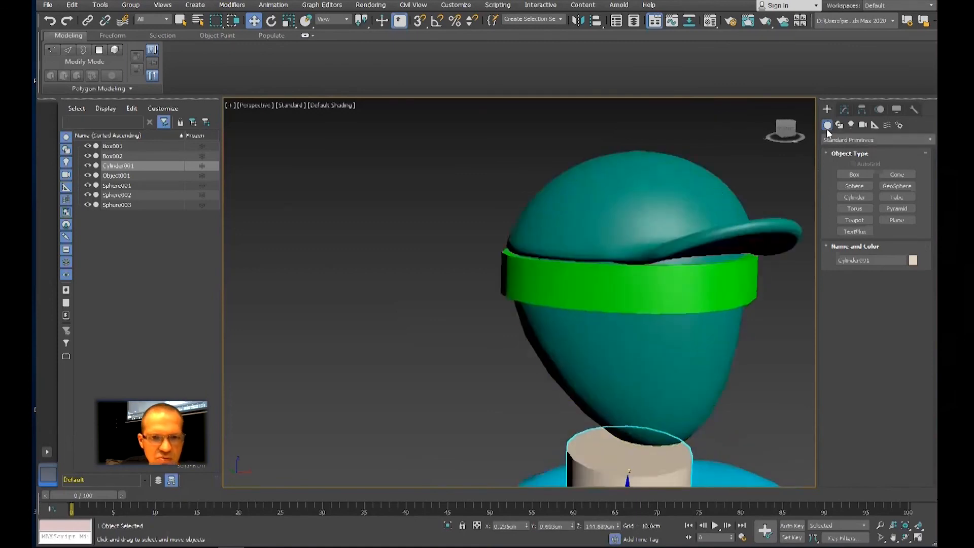
Step: Set the neck cylinder's radius to about 8 cm and height to about 31.4 cm, and show edged faces
{"action": "left_click", "coordinate": [845, 109]}
{"action": "left_click_drag", "start_coordinate": [914, 268], "coordinate": [914, 228]}
{"action": "scroll", "coordinate": [653, 336], "scroll_direction": "down", "scroll_amount": 5}
{"action": "key", "text": "F4"}
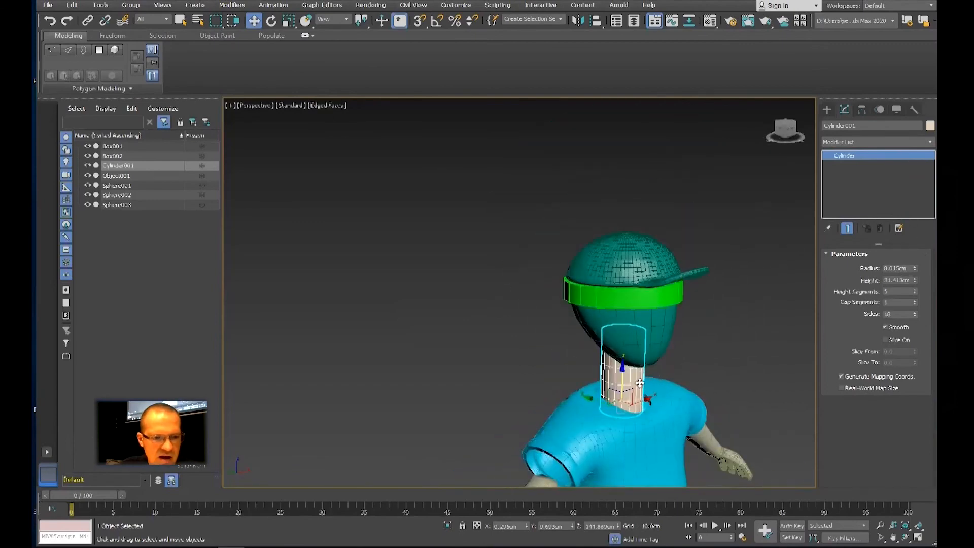
Step: Add an FFD 3x3x3 modifier to the neck cylinder and enter its Control Points level
{"action": "scroll", "coordinate": [654, 367], "scroll_direction": "up", "scroll_amount": 4}
{"action": "middle_click_drag", "start_coordinate": [658, 376], "coordinate": [680, 377], "text": "alt"}
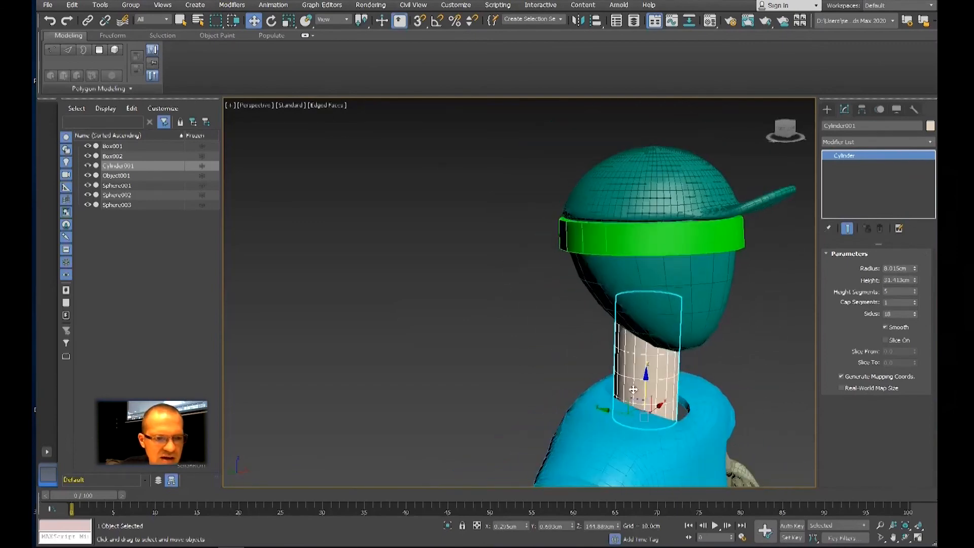
{"action": "left_click", "coordinate": [867, 142]}
{"action": "key", "text": "f"}
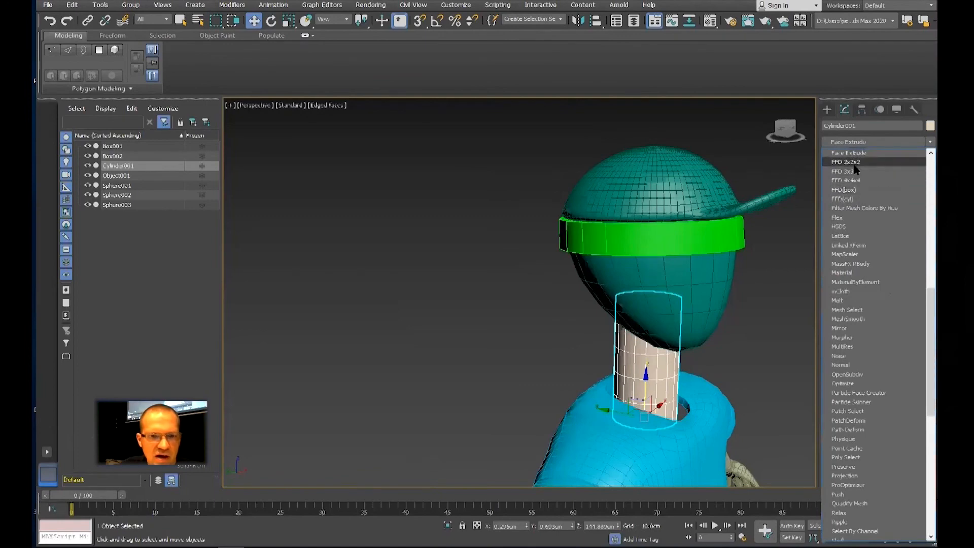
{"action": "left_click", "coordinate": [845, 171]}
{"action": "left_click", "coordinate": [837, 155]}
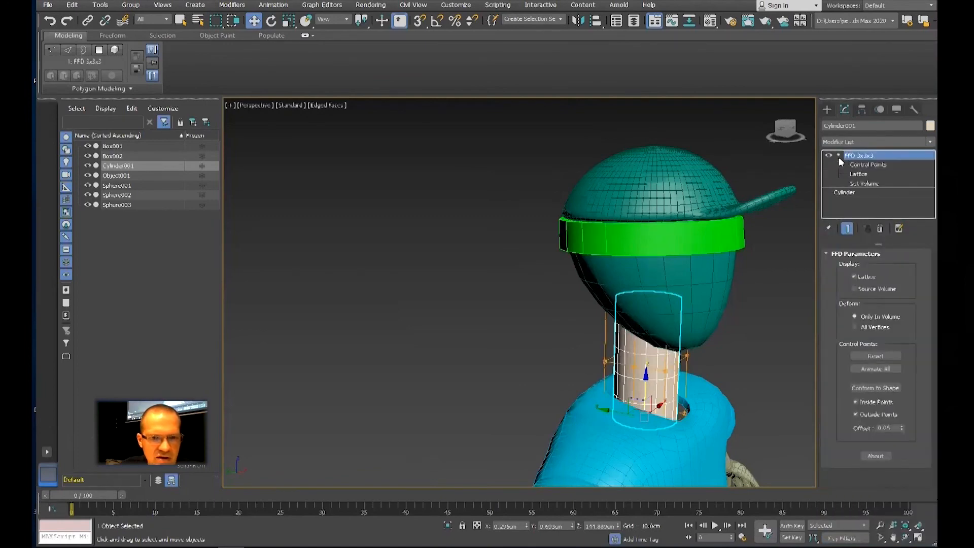
{"action": "left_click", "coordinate": [867, 164]}
Step: Select the middle row of the neck's lattice control points and move it forward along Y to bend the neck
{"action": "middle_click_drag", "start_coordinate": [686, 400], "coordinate": [742, 336], "text": "alt"}
{"action": "left_click_drag", "start_coordinate": [560, 384], "coordinate": [561, 384]}
{"action": "left_click_drag", "start_coordinate": [616, 356], "coordinate": [593, 357]}
{"action": "scroll", "coordinate": [577, 375], "scroll_direction": "down", "scroll_amount": 3}
{"action": "middle_click_drag", "start_coordinate": [576, 369], "coordinate": [604, 374], "text": "alt"}
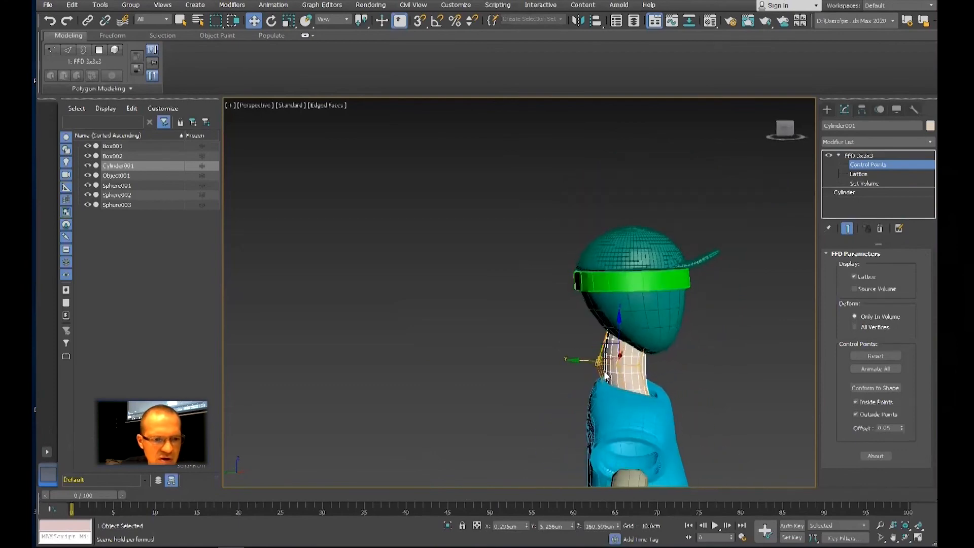
{"action": "left_click_drag", "start_coordinate": [587, 360], "coordinate": [616, 361]}
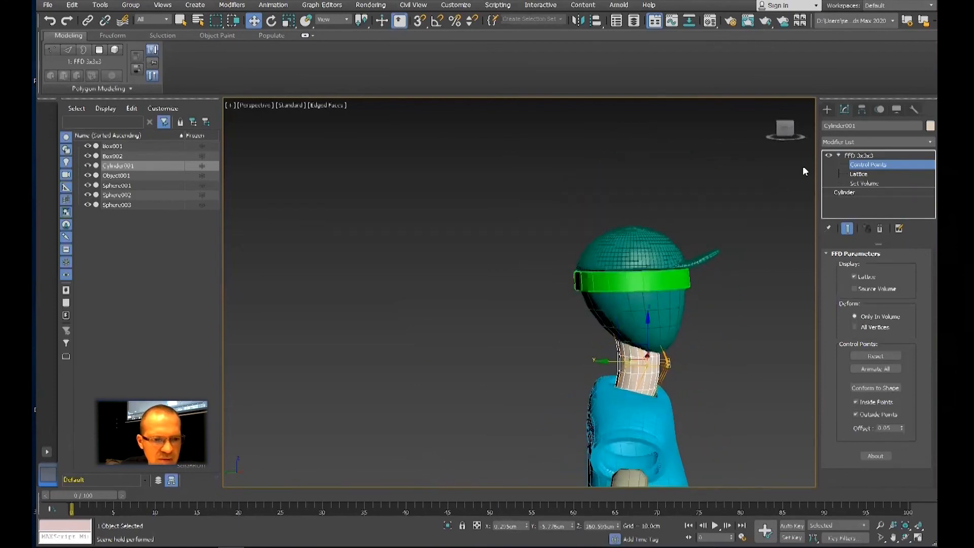
Step: Leave control point editing, shift the head, cap and headband slightly forward over the neck, and return to shading without edged faces
{"action": "left_click", "coordinate": [858, 156]}
{"action": "left_click_drag", "start_coordinate": [731, 197], "coordinate": [541, 327]}
{"action": "left_click", "coordinate": [528, 245]}
{"action": "mouse_move", "coordinate": [583, 176]}
{"action": "left_mouse_down"}
{"action": "mouse_move", "coordinate": [712, 266]}
{"action": "mouse_move", "coordinate": [716, 285]}
{"action": "left_mouse_up"}
{"action": "left_click_drag", "start_coordinate": [602, 269], "coordinate": [616, 272]}
{"action": "mouse_move", "coordinate": [623, 363]}
{"action": "middle_mouse_down", "text": "alt"}
{"action": "mouse_move", "coordinate": [693, 385]}
{"action": "mouse_move", "coordinate": [726, 360]}
{"action": "mouse_move", "coordinate": [711, 319]}
{"action": "middle_mouse_up", "text": "alt"}
{"action": "left_click", "coordinate": [733, 357]}
{"action": "scroll", "coordinate": [735, 357], "scroll_direction": "down", "scroll_amount": 5}
{"action": "key", "text": "F4"}
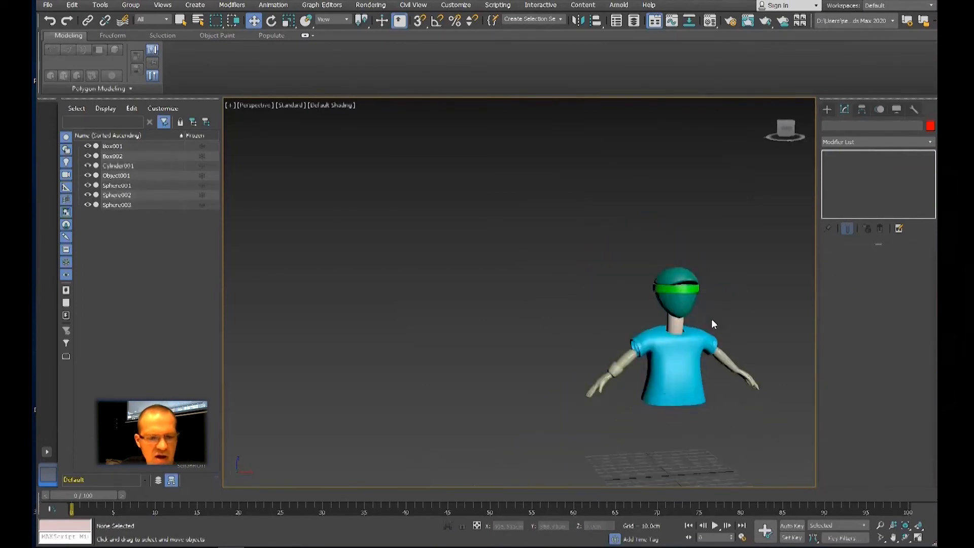
Step: Select the head, cap and headband together, lower them closer to the shirt collar, and deselect everything
{"action": "scroll", "coordinate": [711, 320], "scroll_direction": "up", "scroll_amount": 4}
{"action": "left_click_drag", "start_coordinate": [614, 263], "coordinate": [630, 248]}
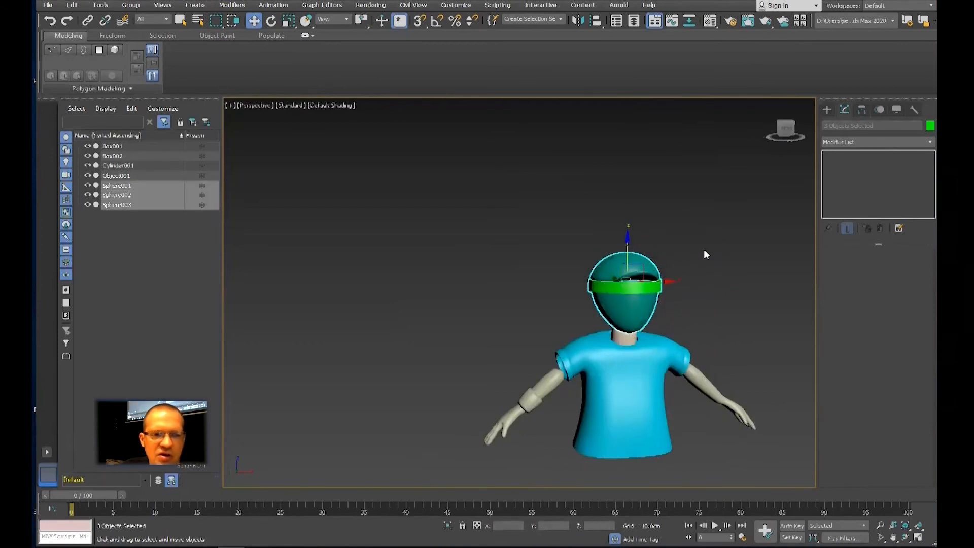
{"action": "left_click", "coordinate": [734, 309]}
{"action": "middle_click_drag", "start_coordinate": [734, 309], "coordinate": [725, 277], "text": "alt"}
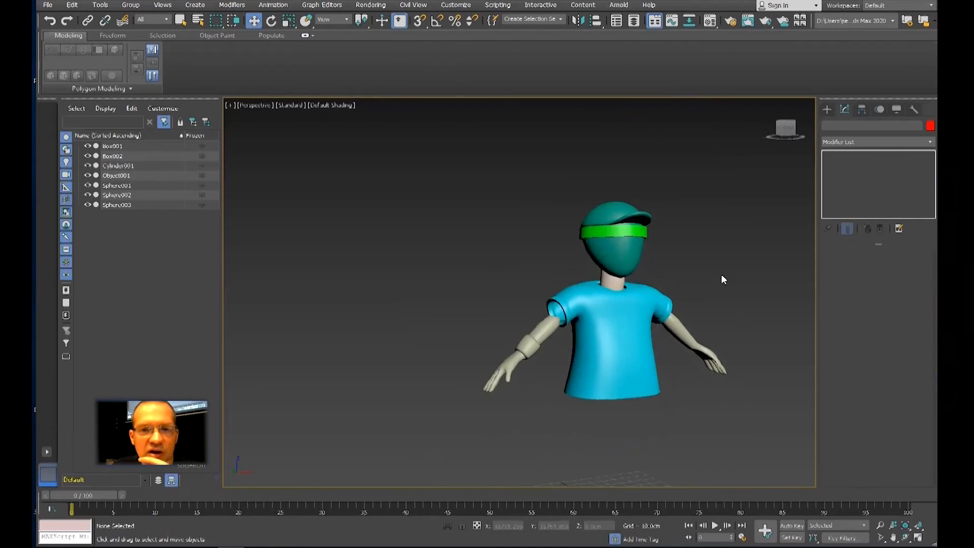